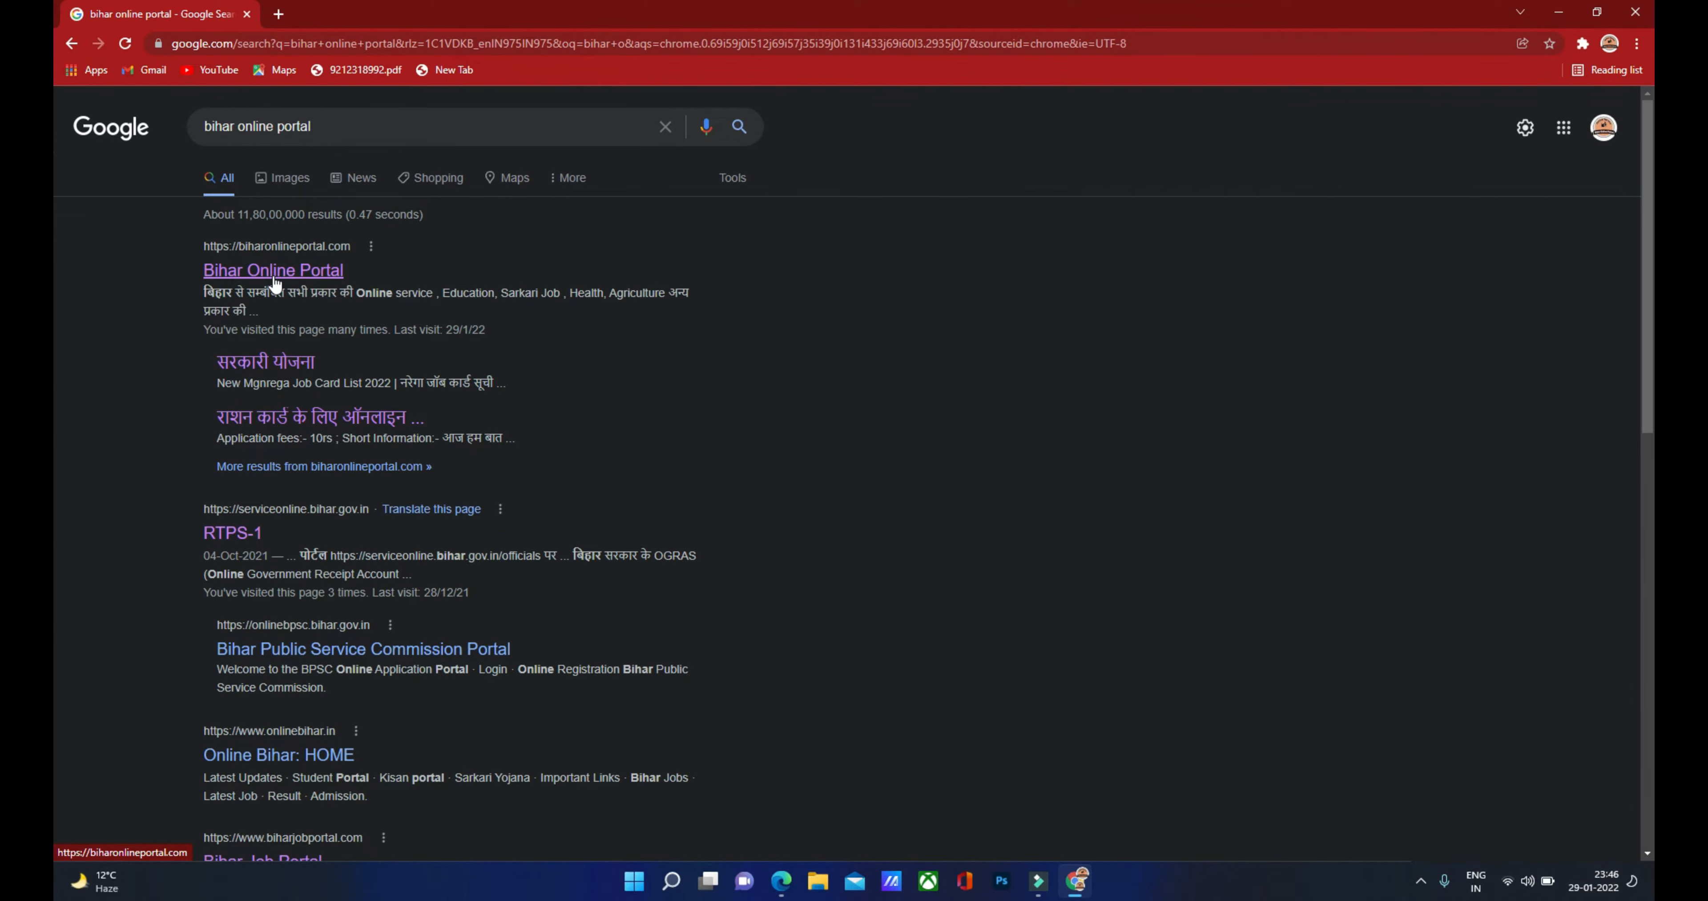
Step: Open the 'Bihar Online Portal' result from the Google results for 'bihar online portal'
click(274, 284)
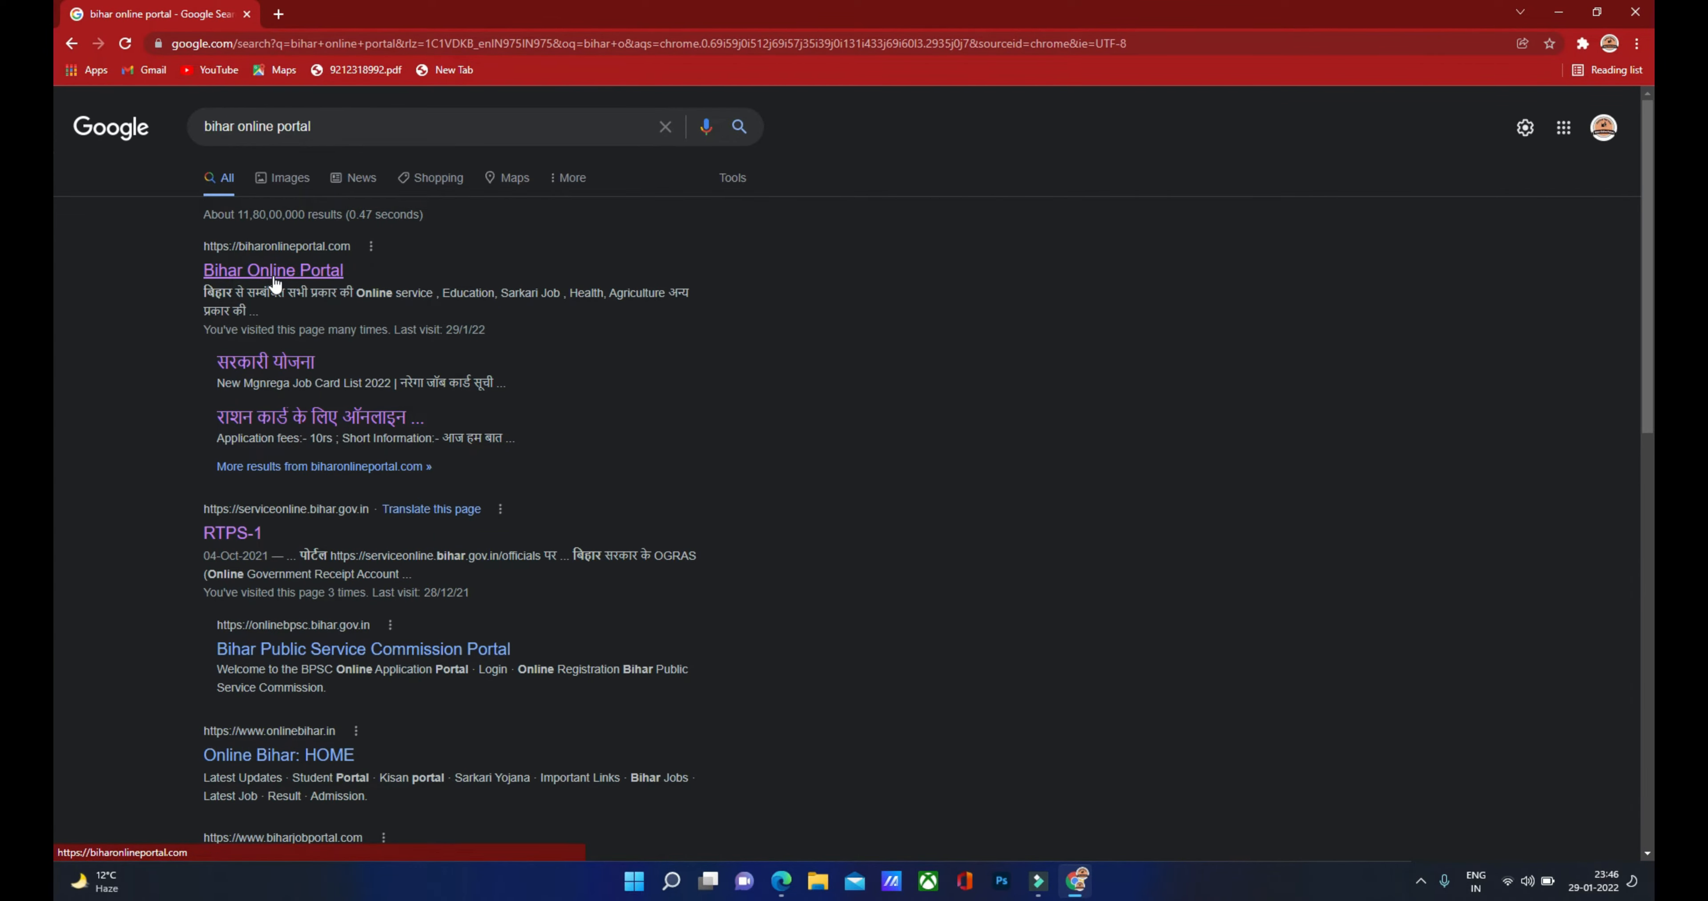
Step: Go to the Bihar Online Portal home page and open the Agriculture box's View All post list
click(276, 282)
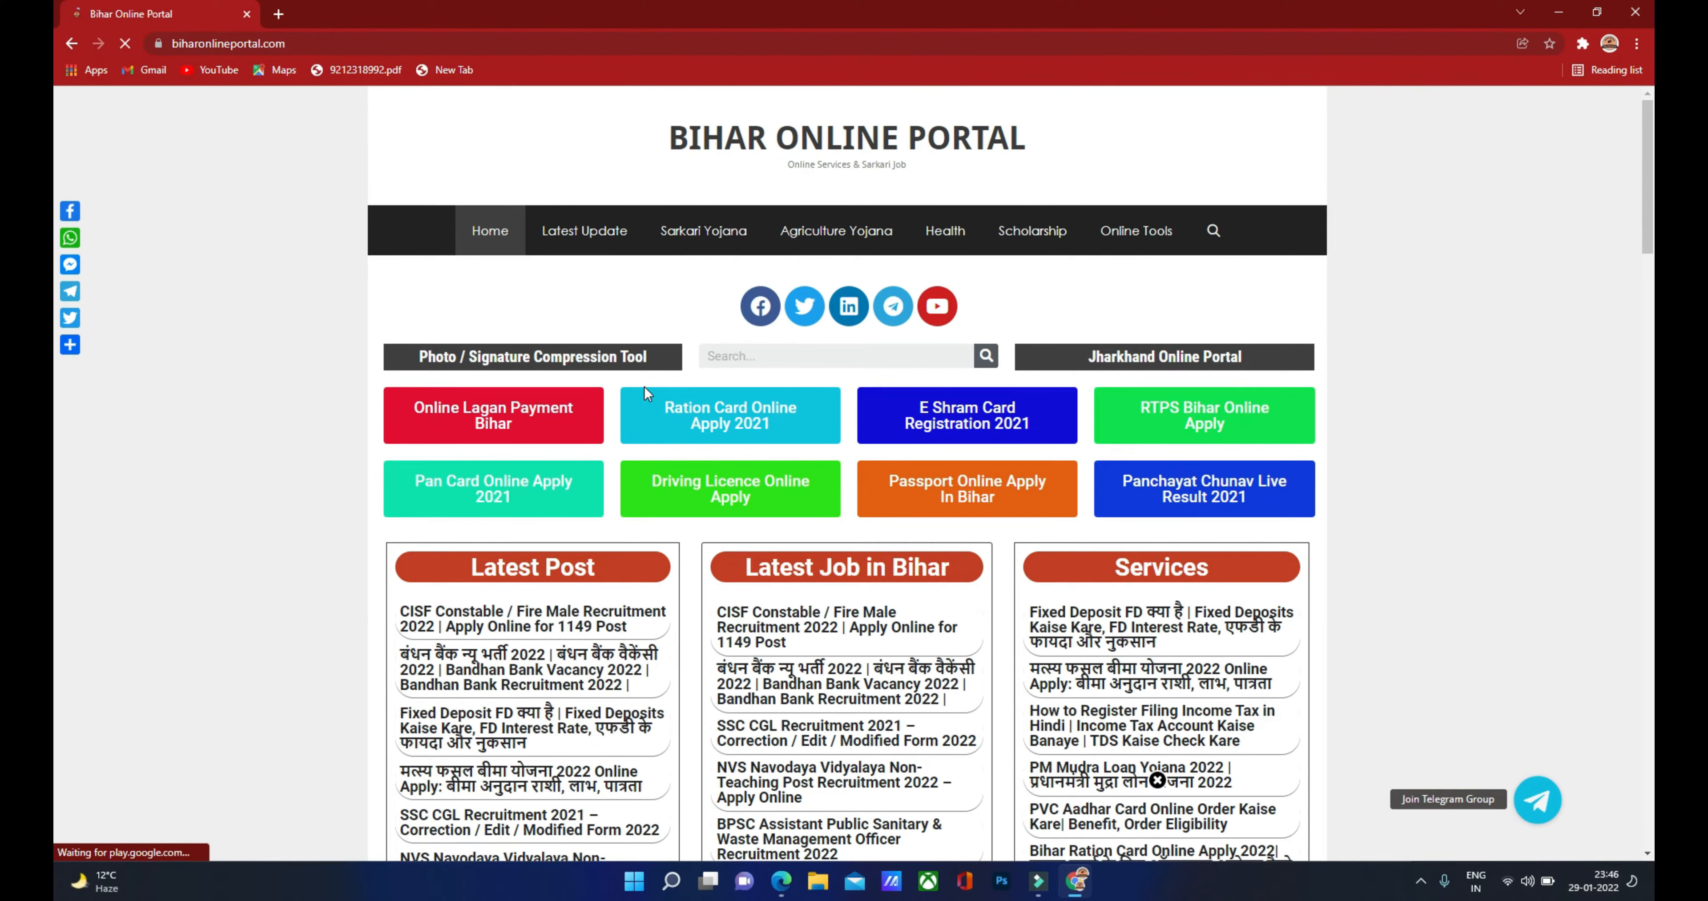
scroll(641, 414, down, 15)
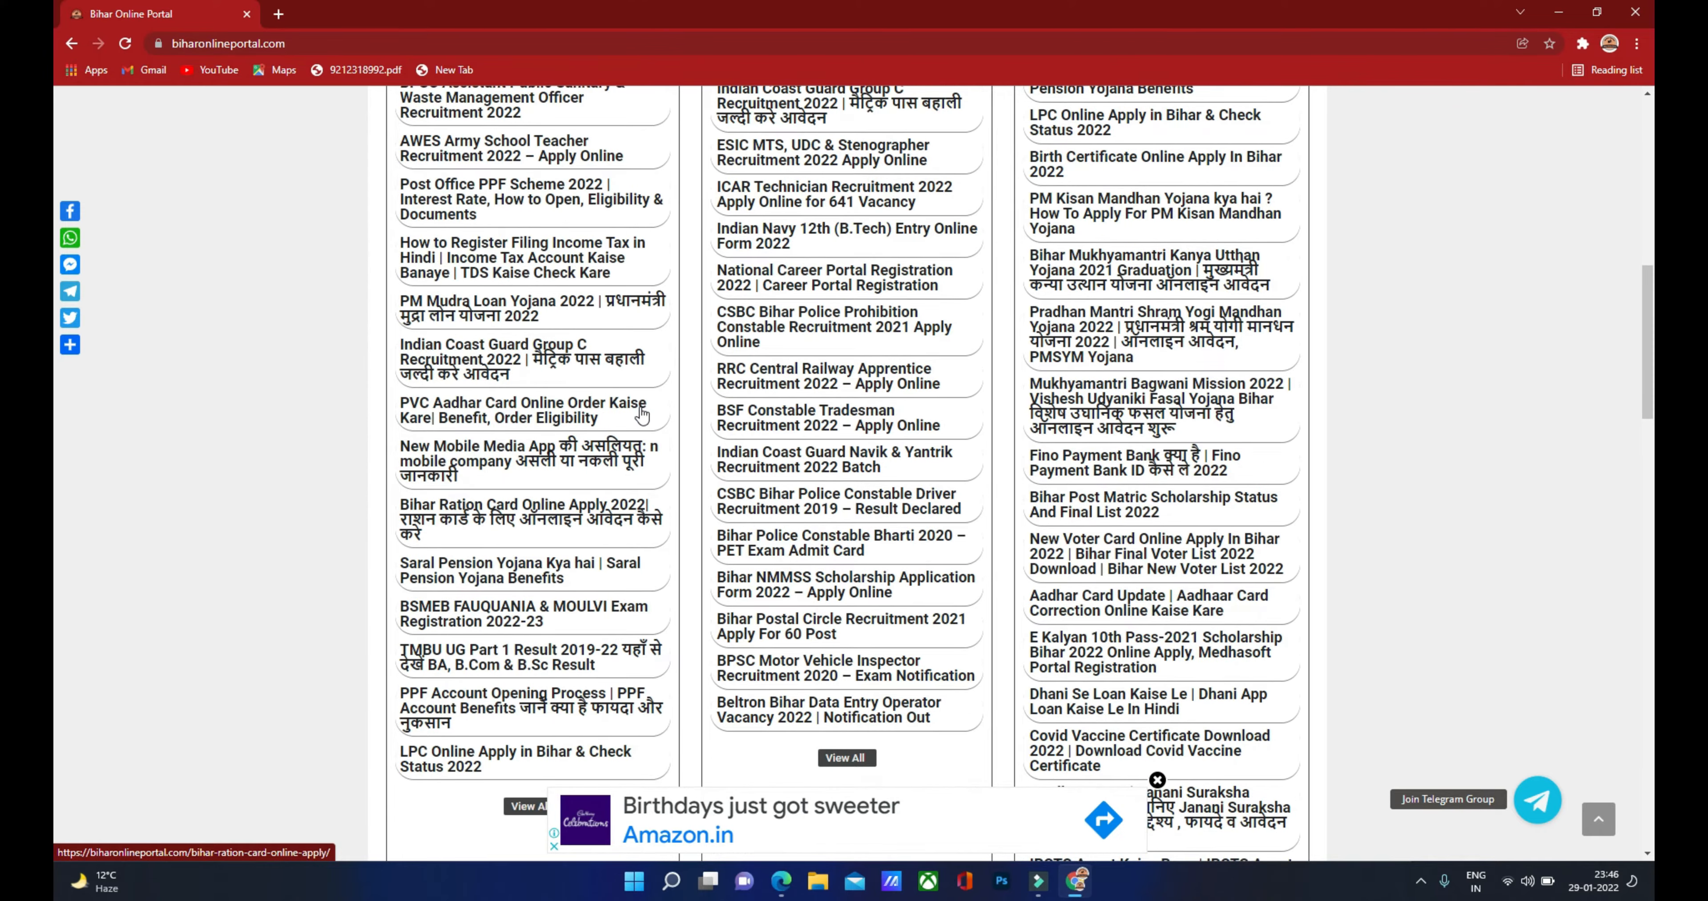
scroll(635, 434, down, 5)
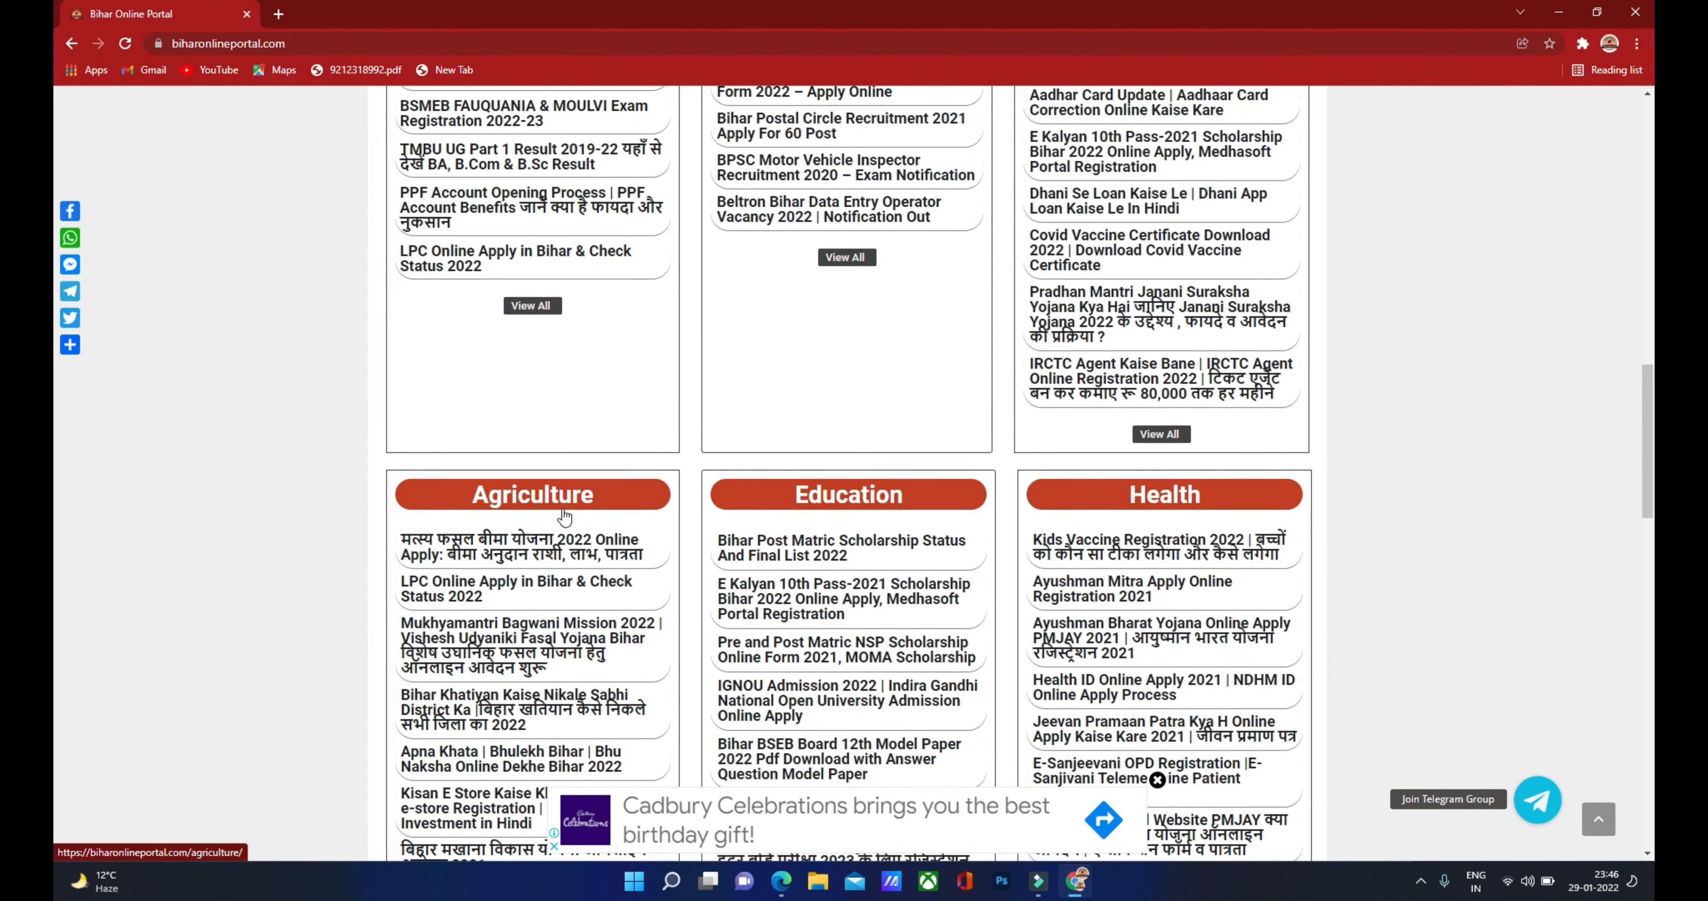
scroll(526, 531, down, 5)
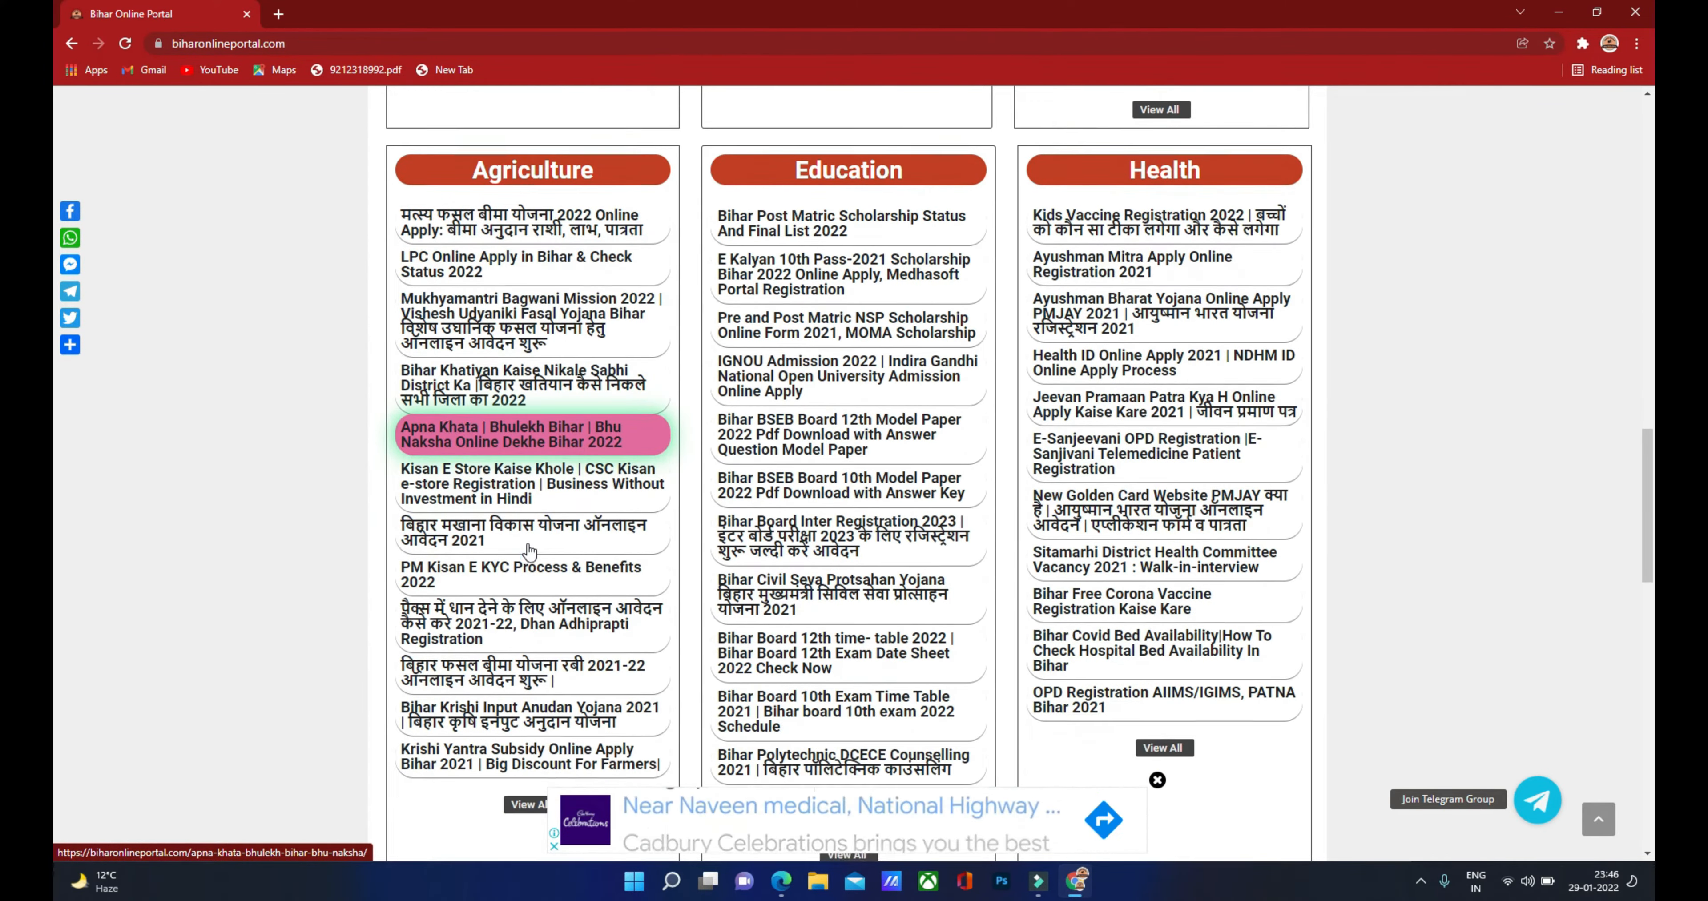
scroll(529, 550, down, 4)
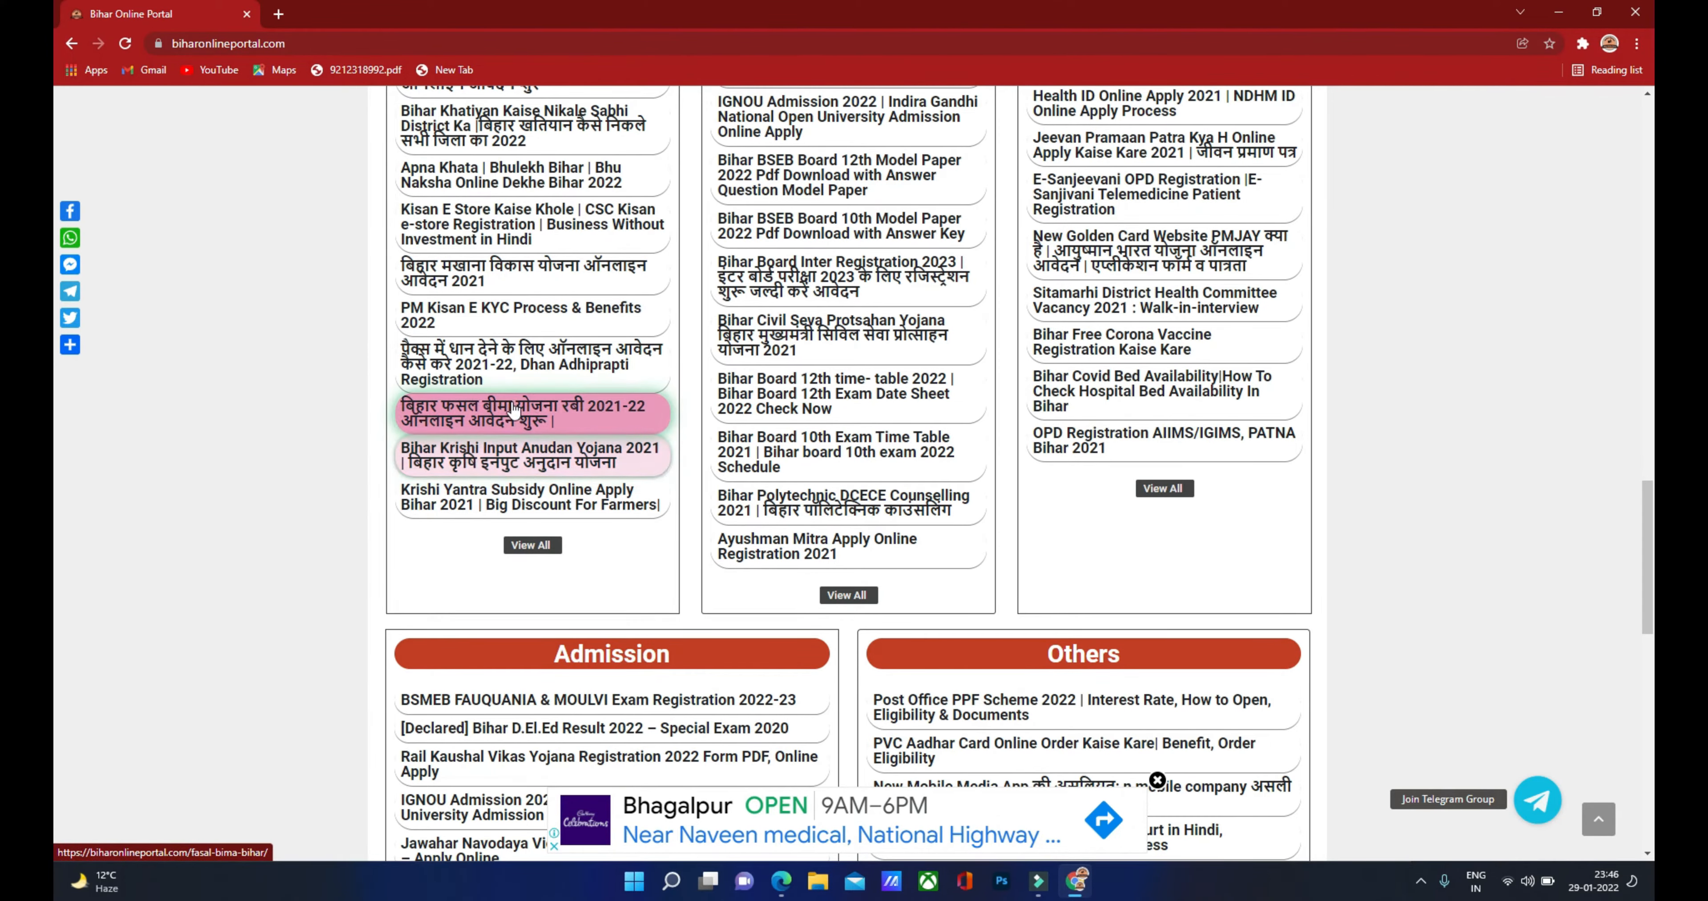
click(532, 550)
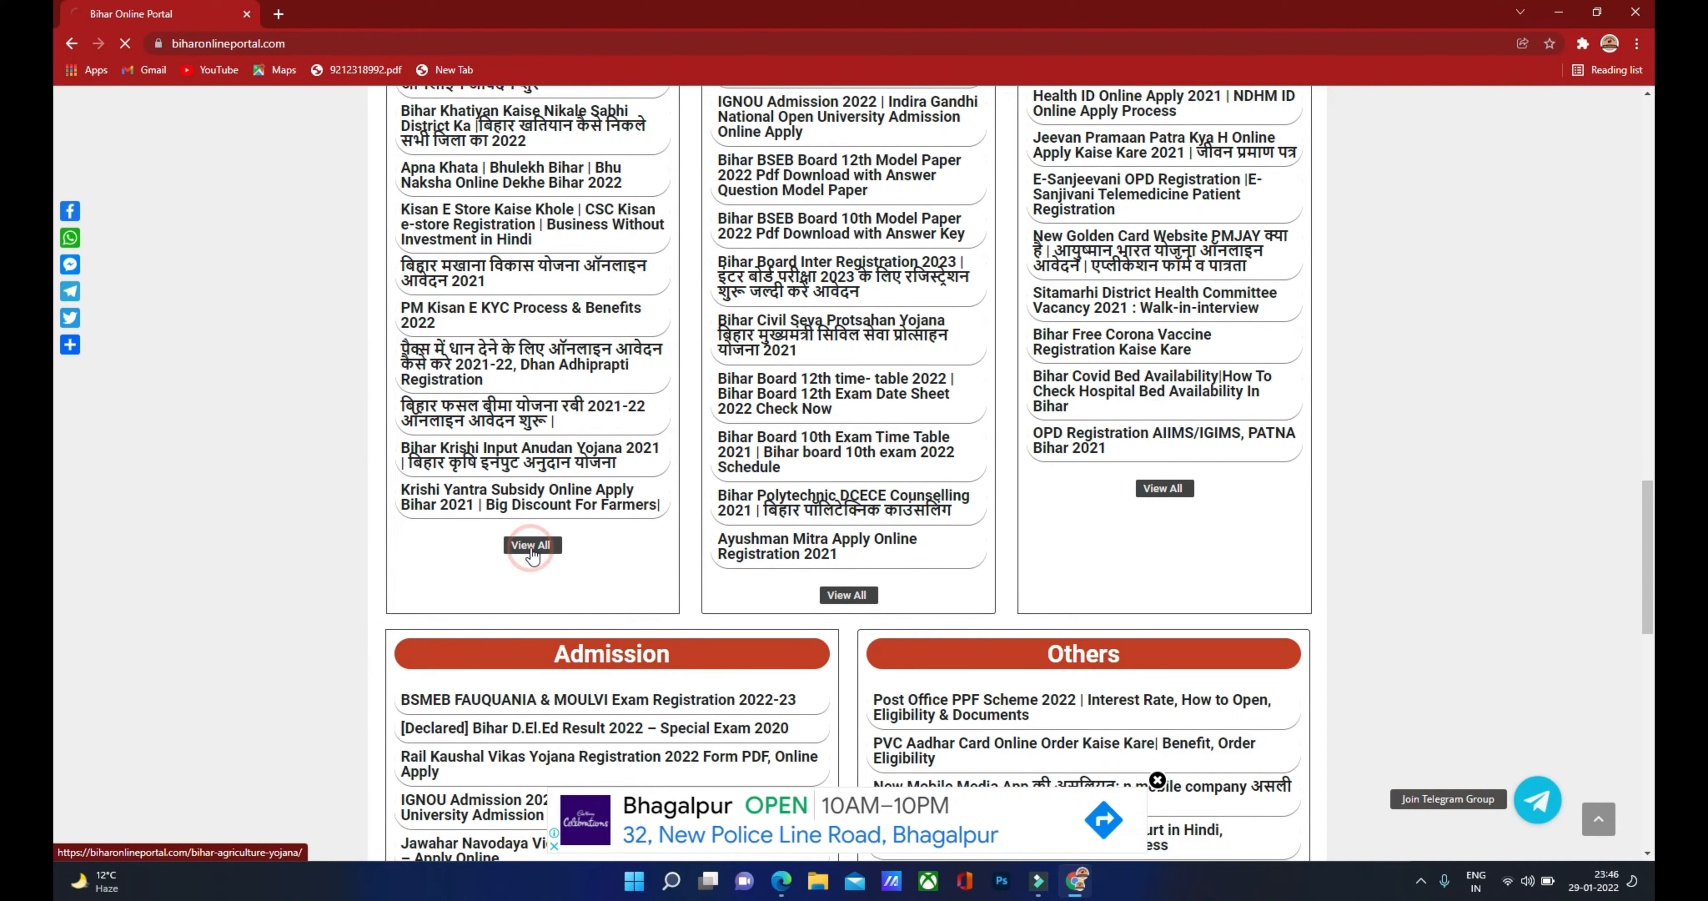
scroll(527, 556, down, 4)
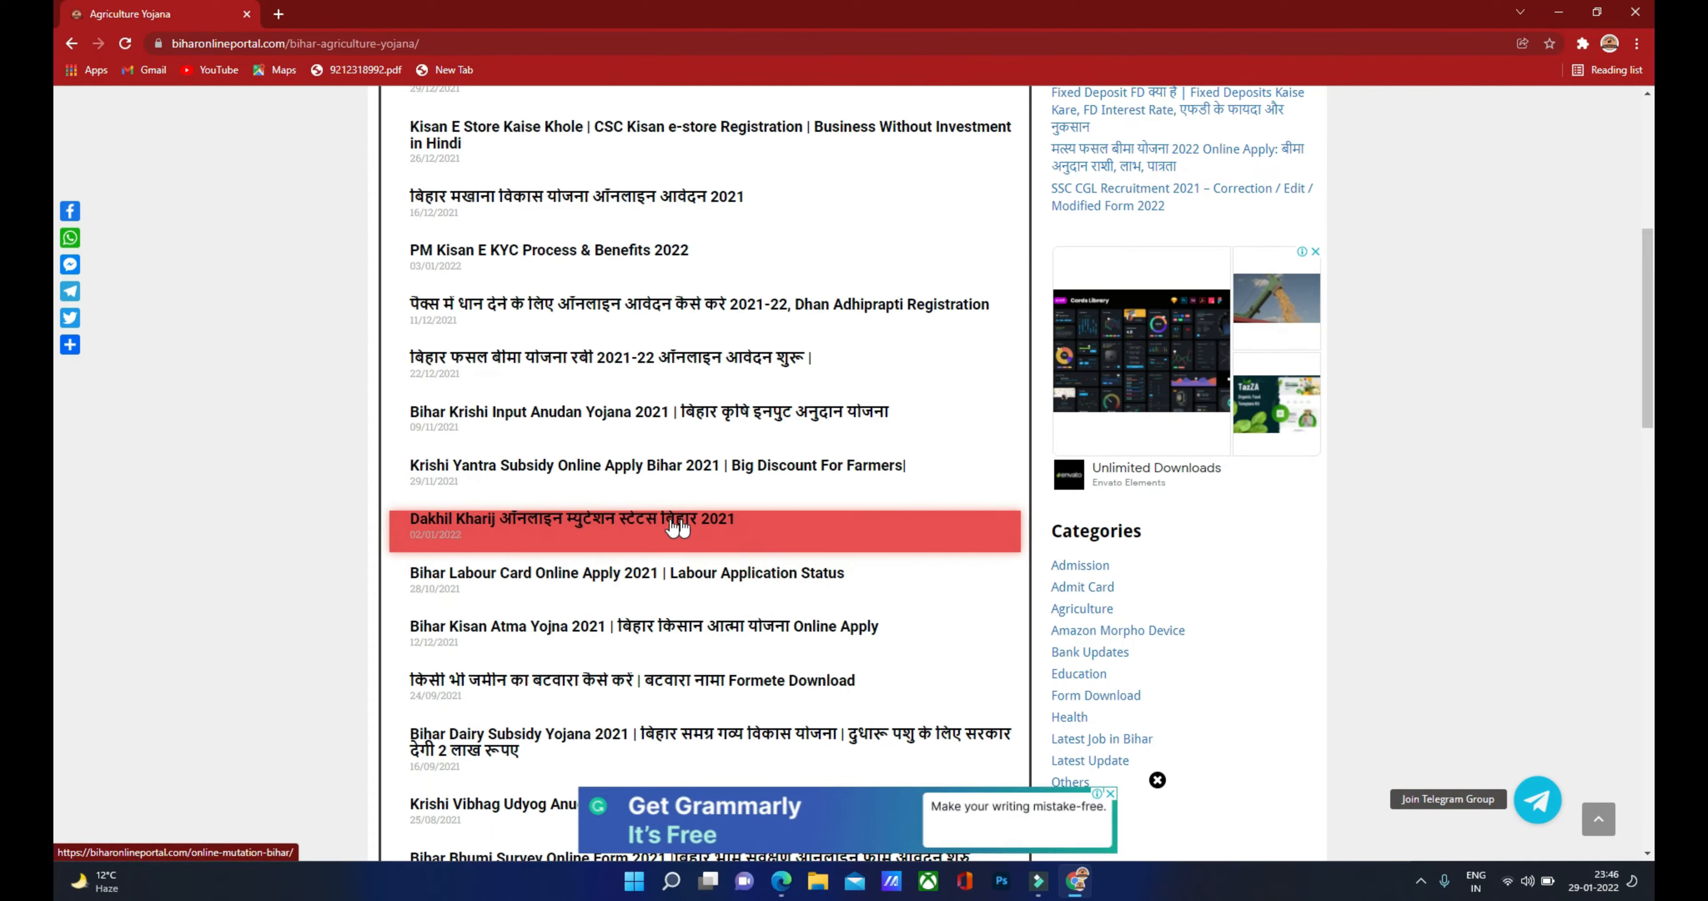
Step: Open the 'Dakhil Kharij ऑनलाइन म्युटेशन स्टेटस बिहार 2021' post and read its service details table
click(598, 525)
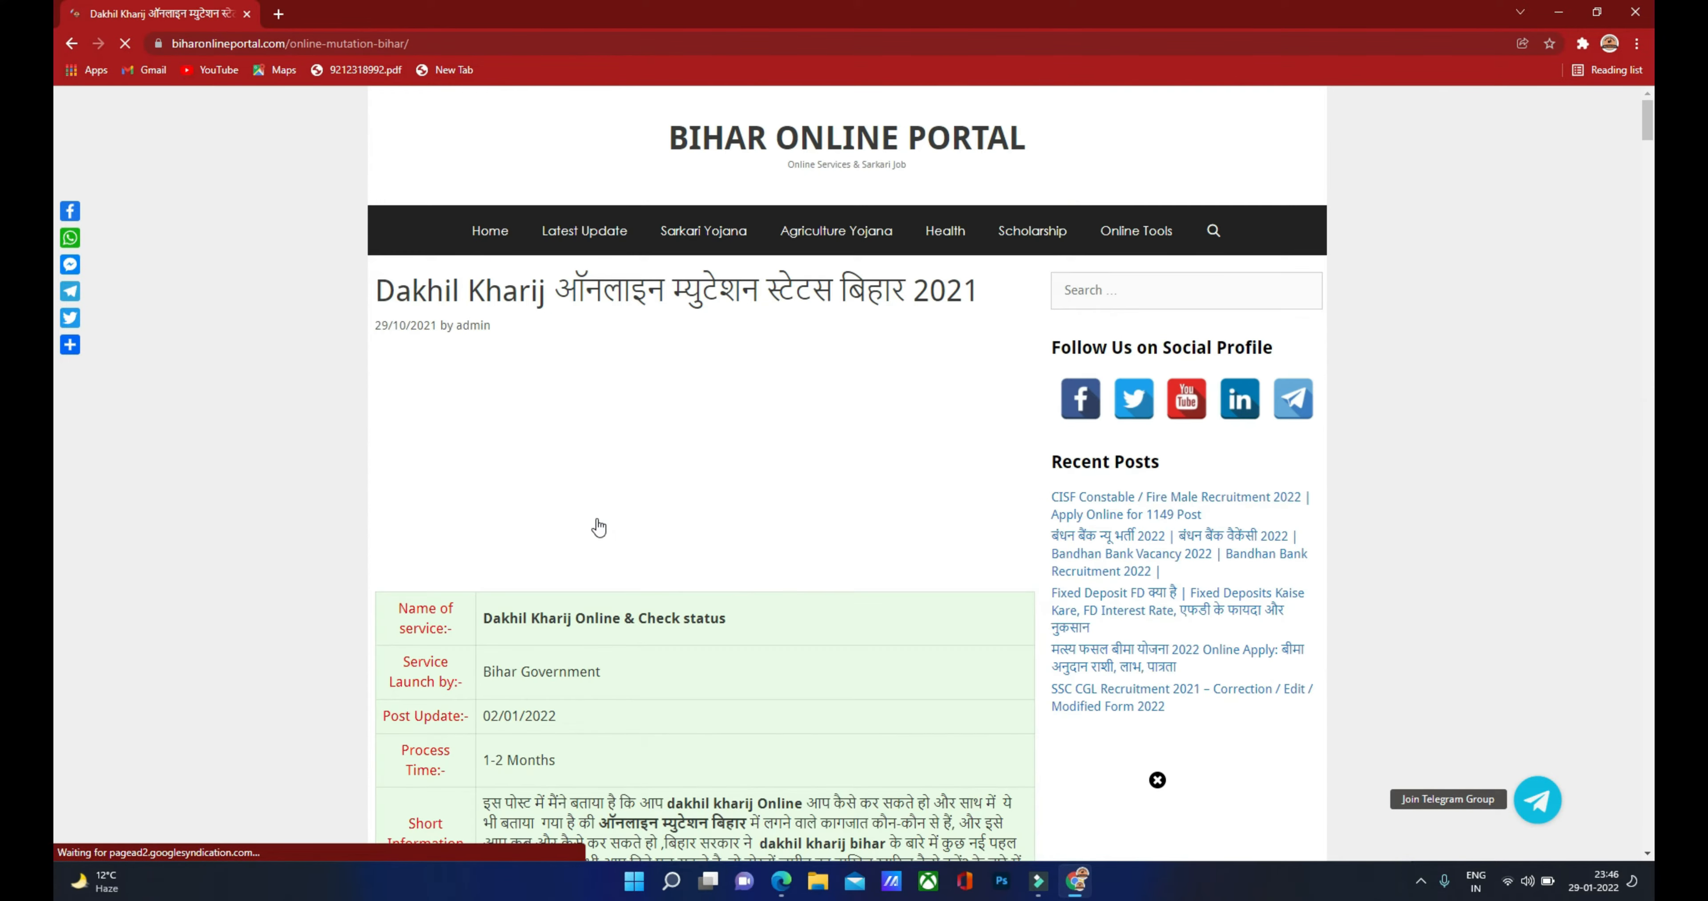
scroll(605, 490, down, 2)
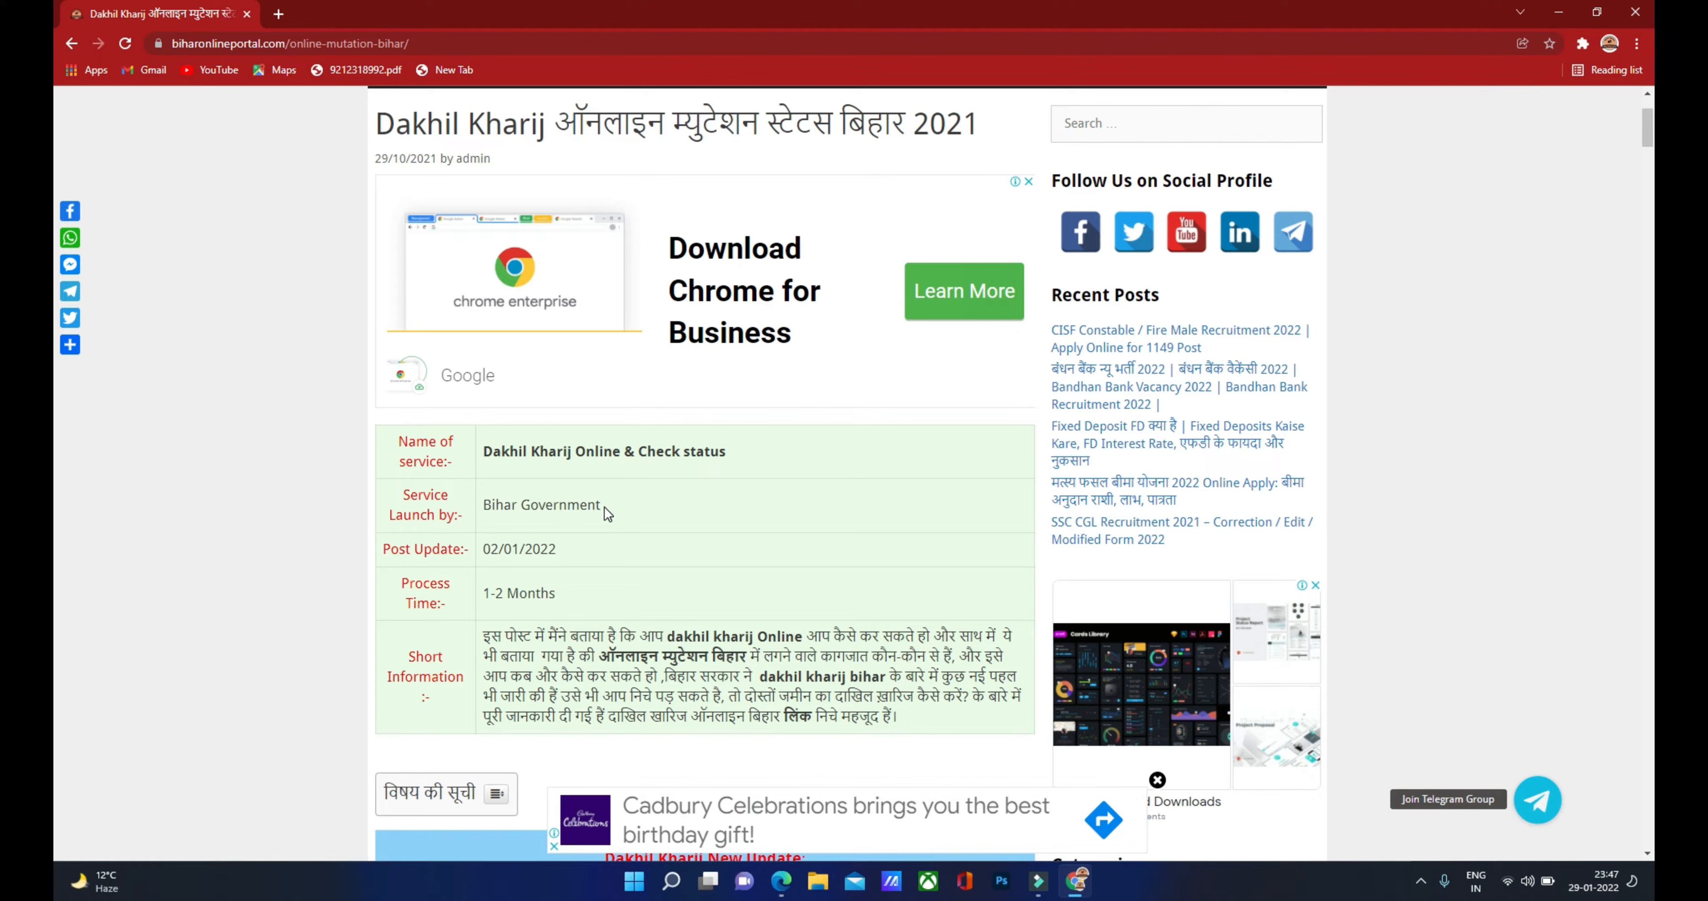
scroll(605, 507, down, 2)
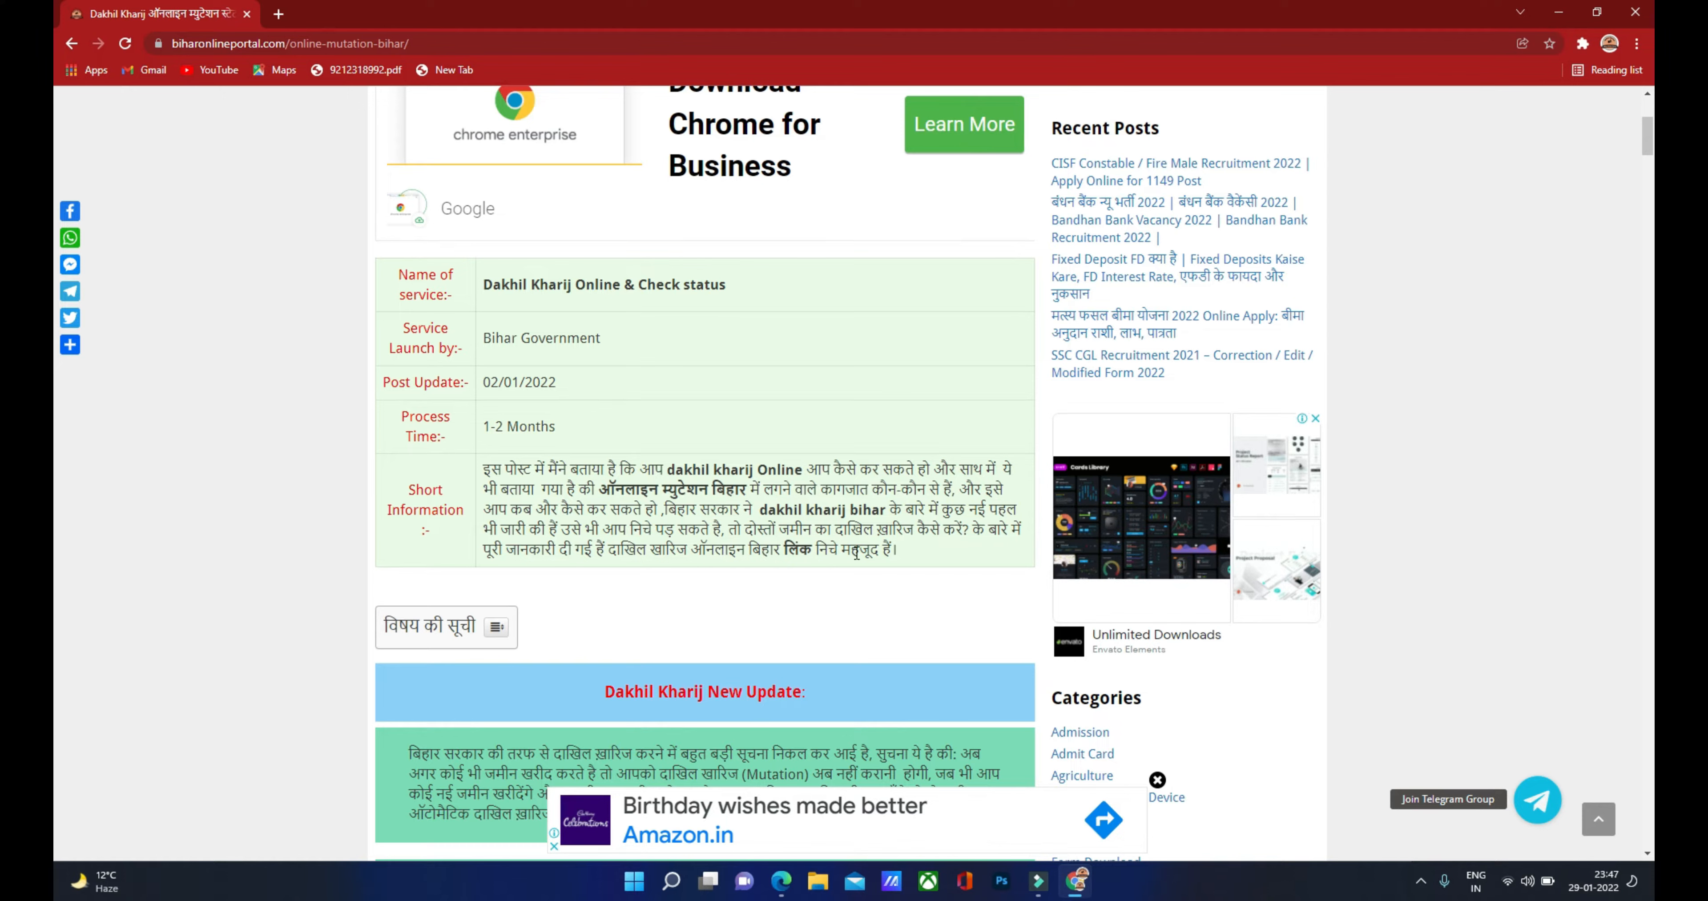
scroll(684, 563, down, 1)
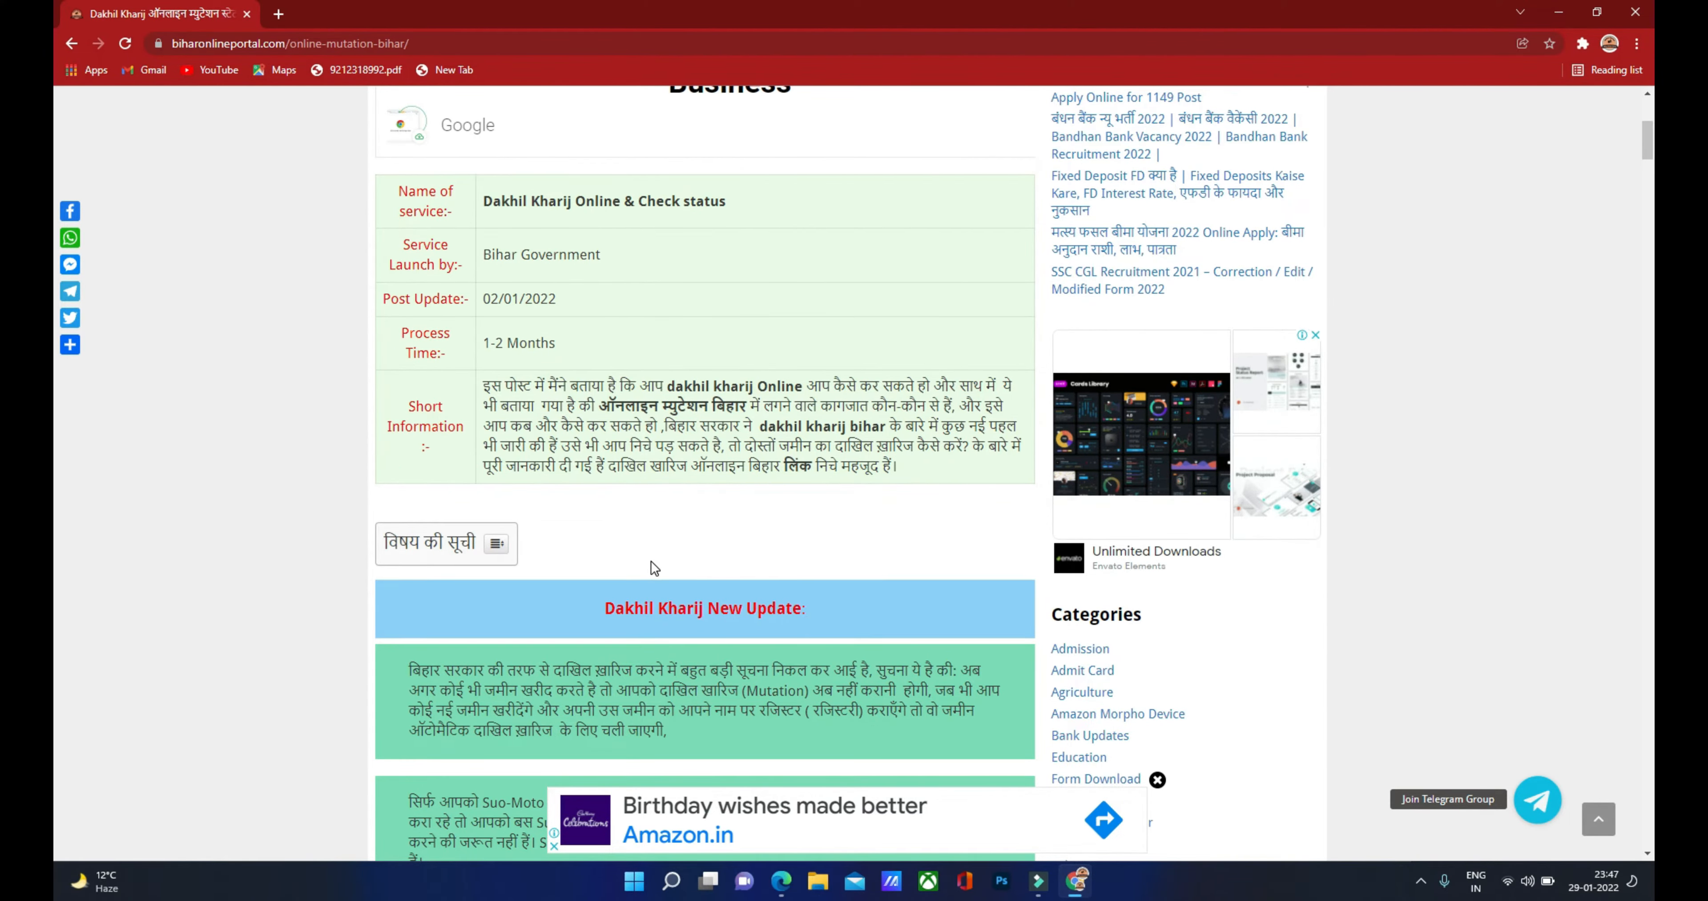
scroll(650, 563, down, 1)
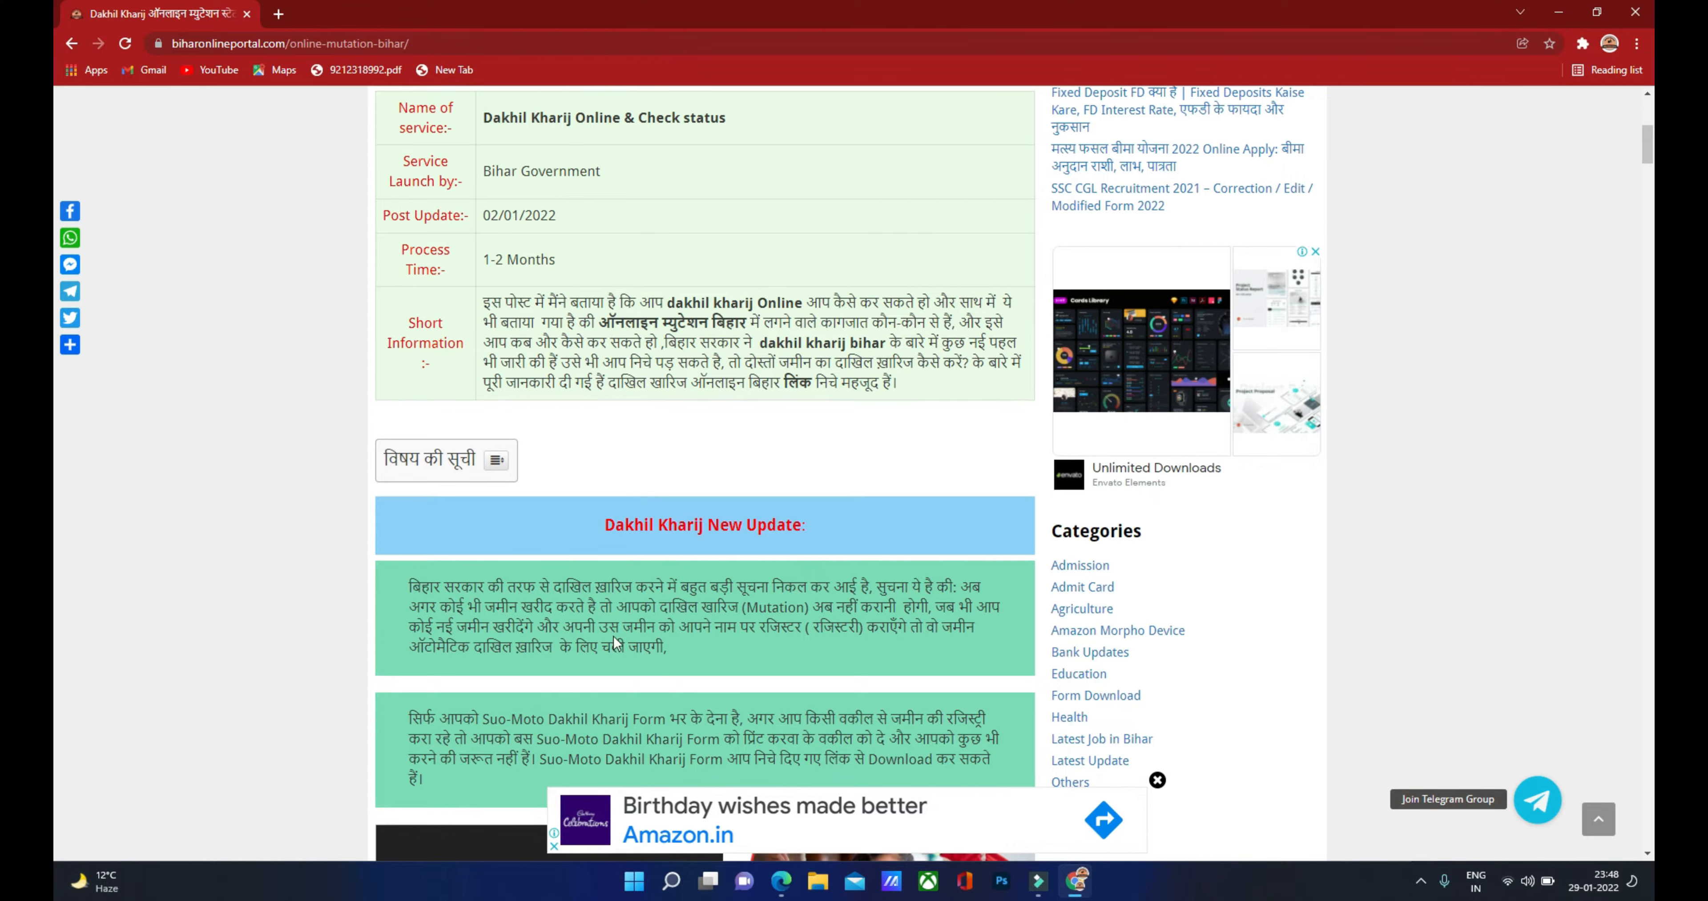
Step: Read down to the required-documents list and Important Links table, then bring up the scanned land deed PDF
scroll(434, 568, down, 3)
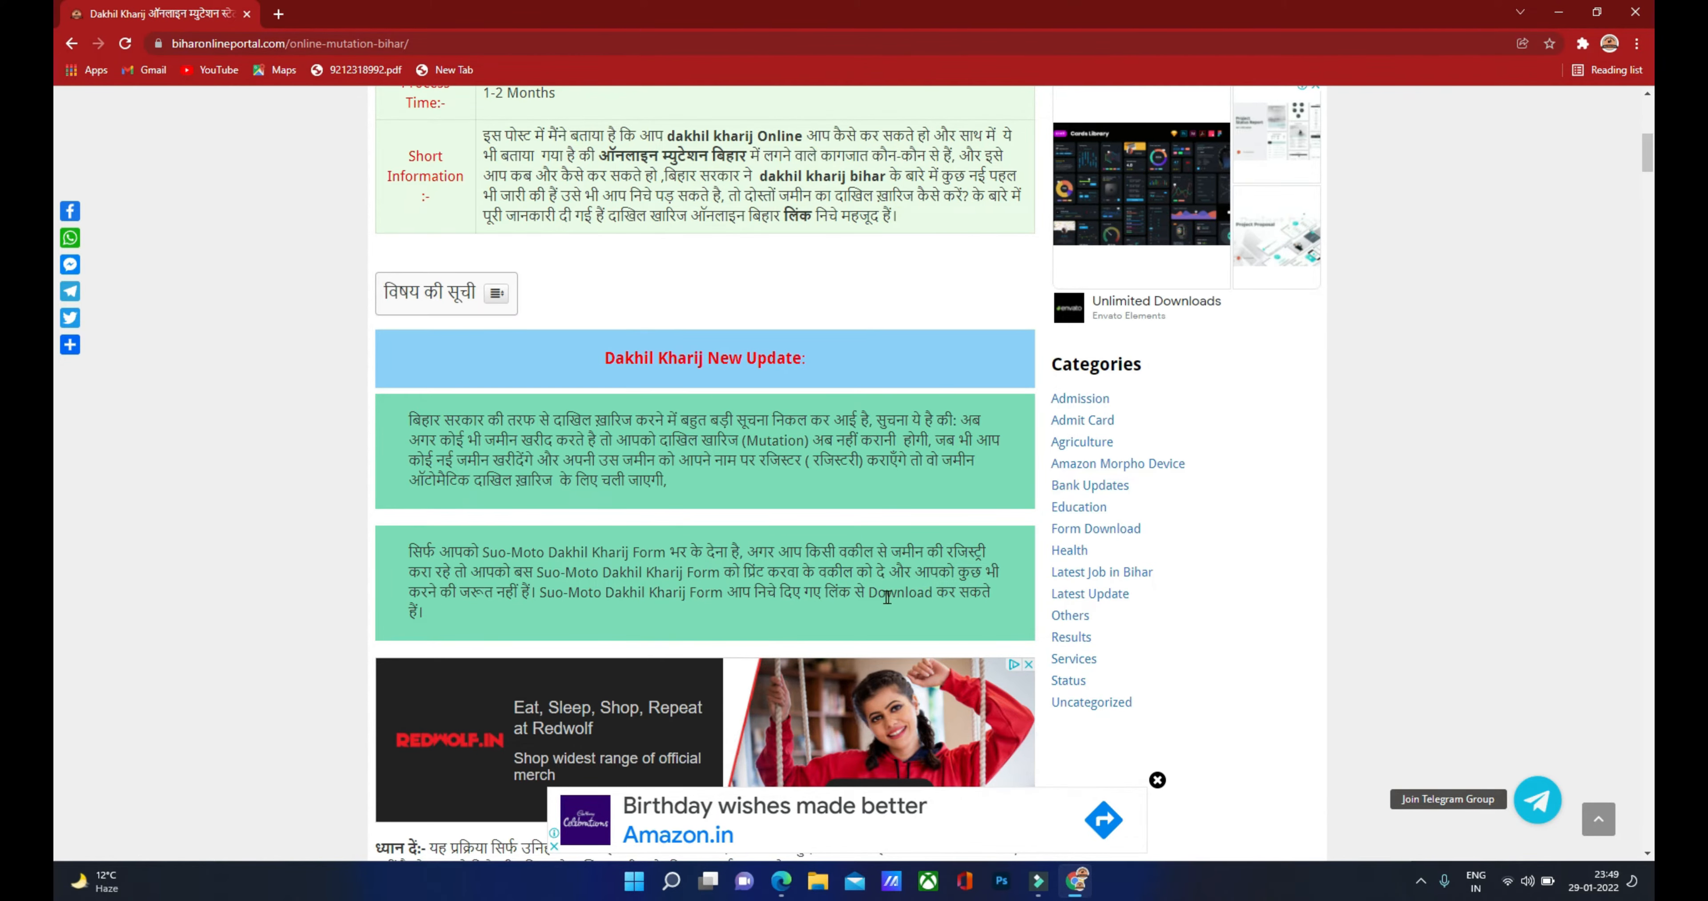
scroll(606, 594, down, 15)
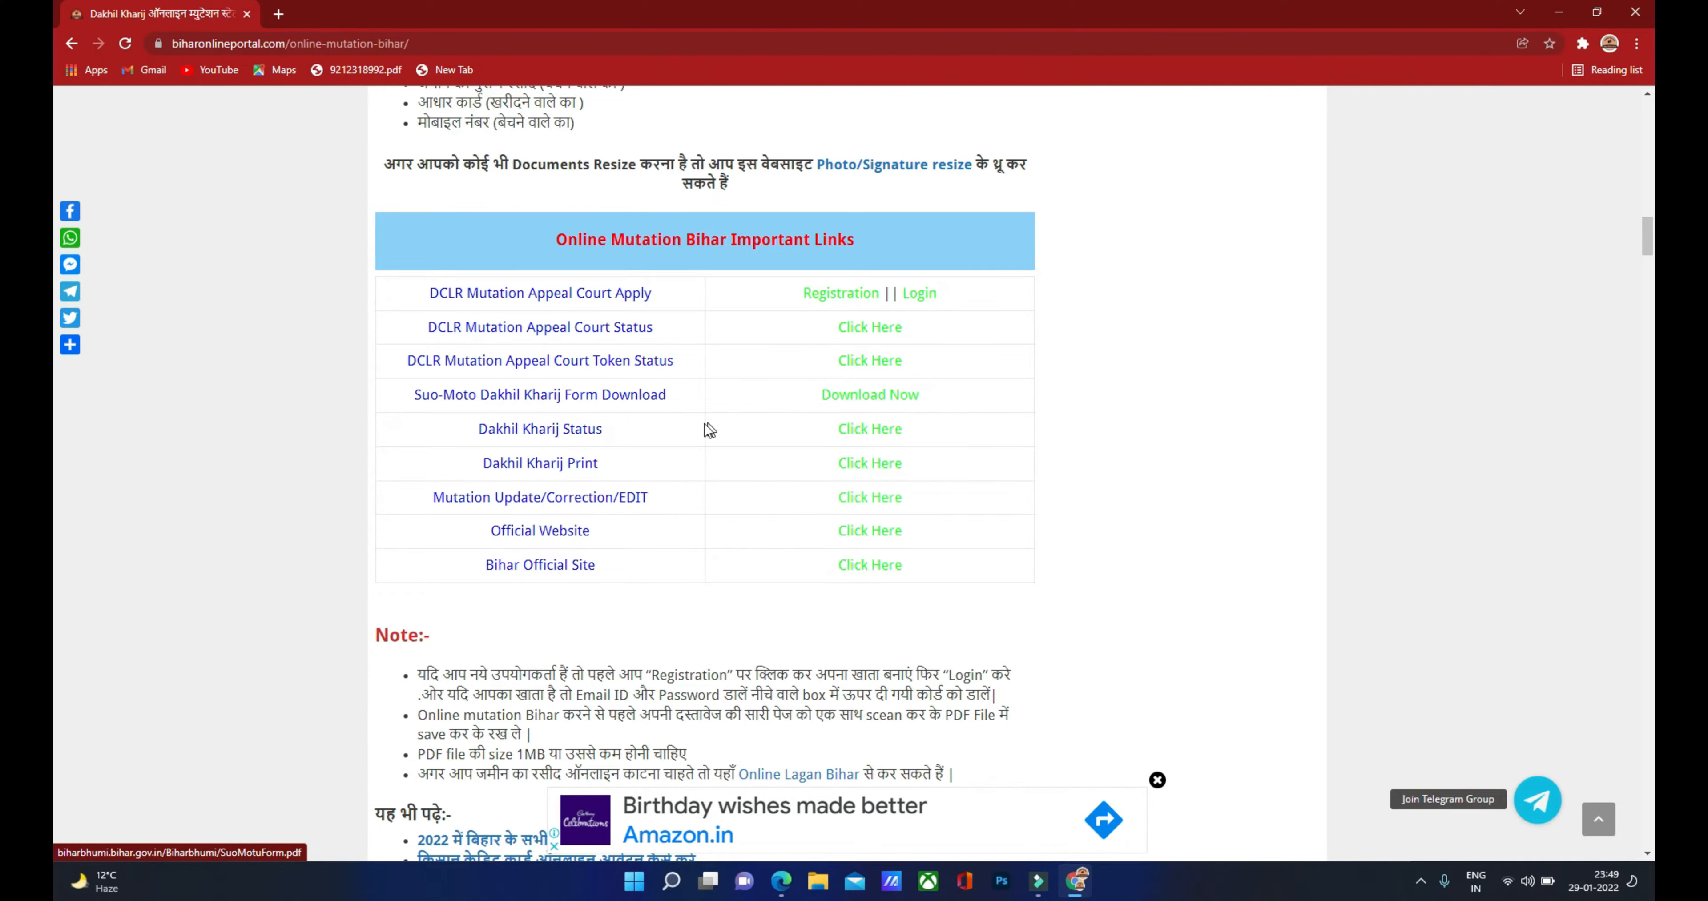
scroll(696, 424, up, 15)
scroll(693, 425, down, 5)
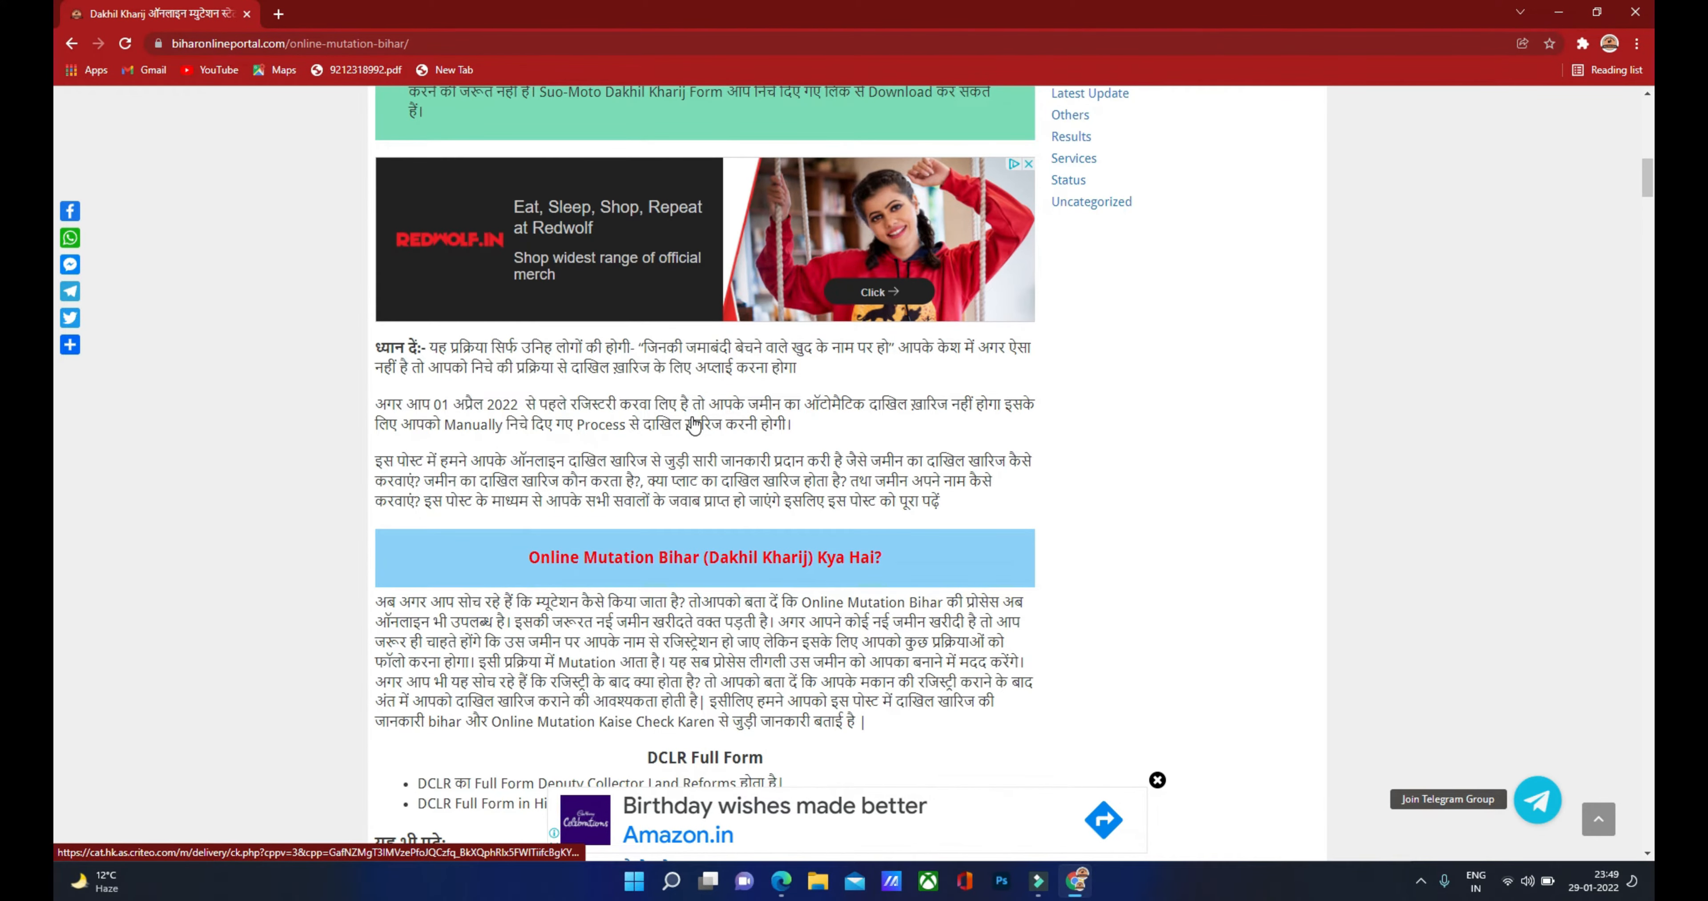
scroll(730, 478, down, 6)
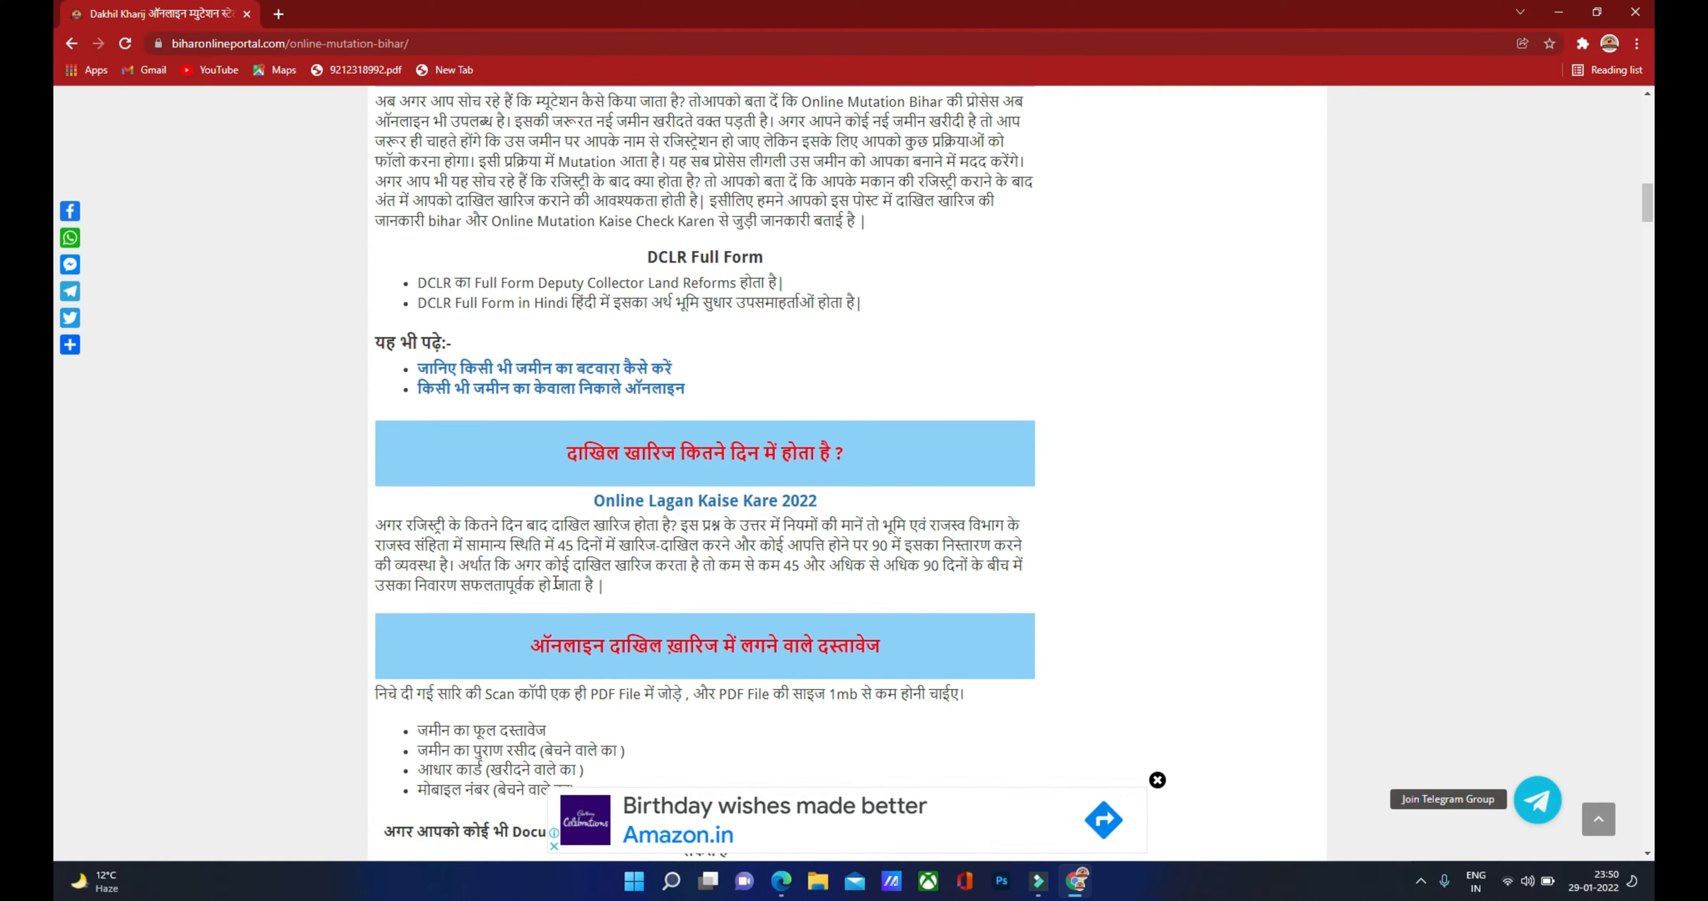
scroll(59, 199, down, 2)
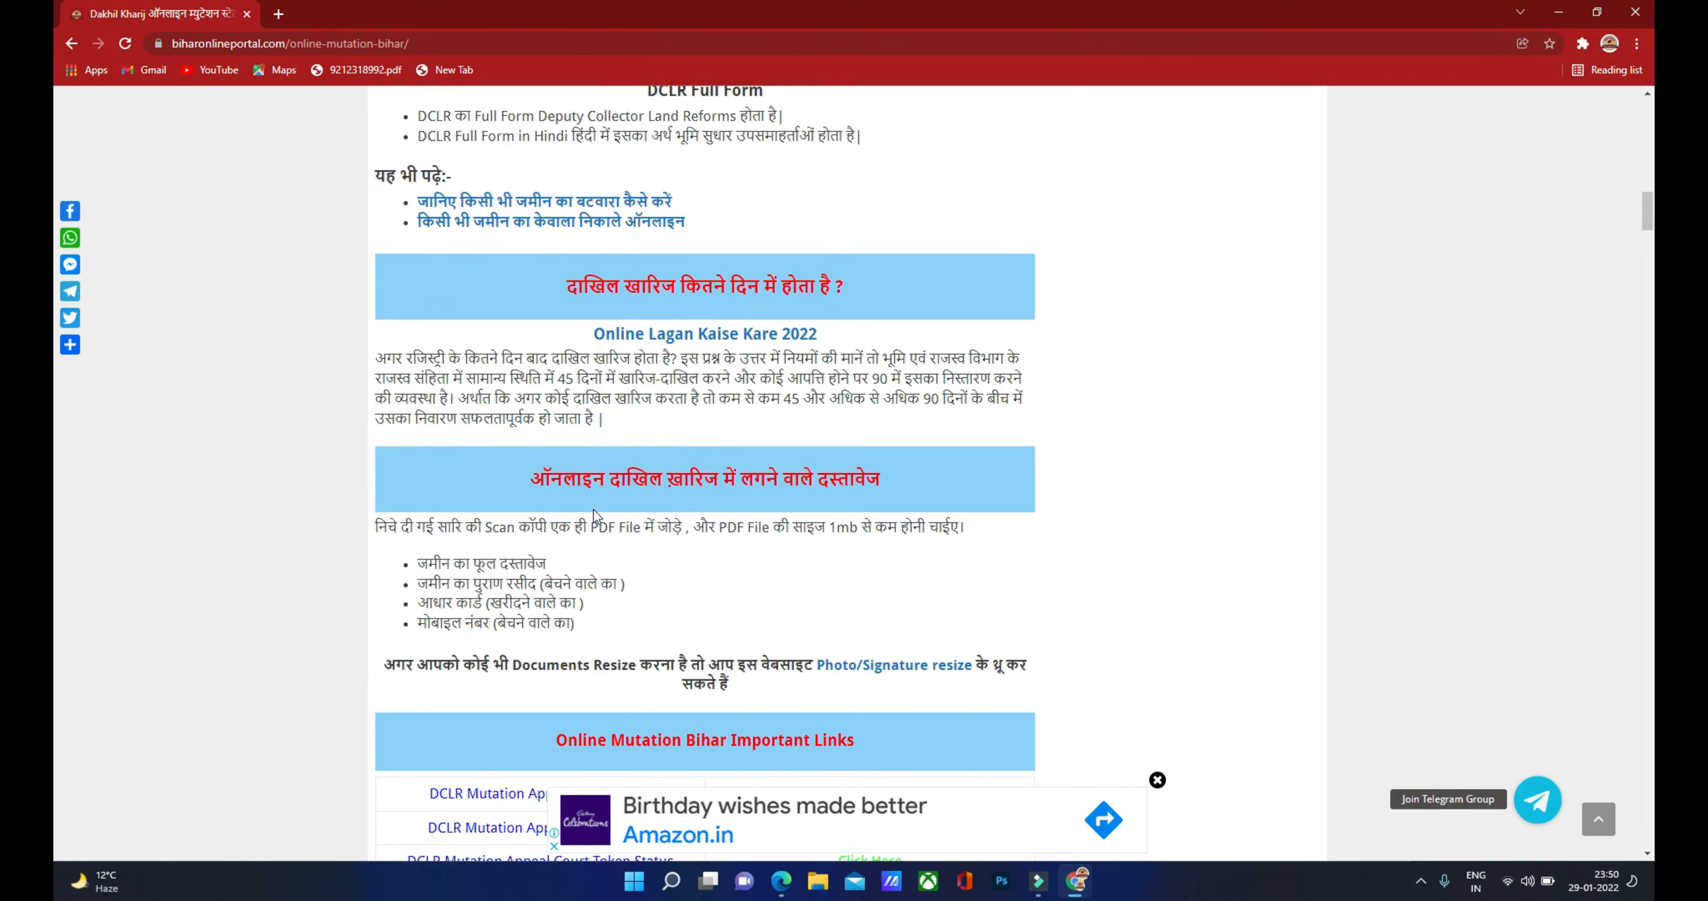
scroll(594, 510, down, 1)
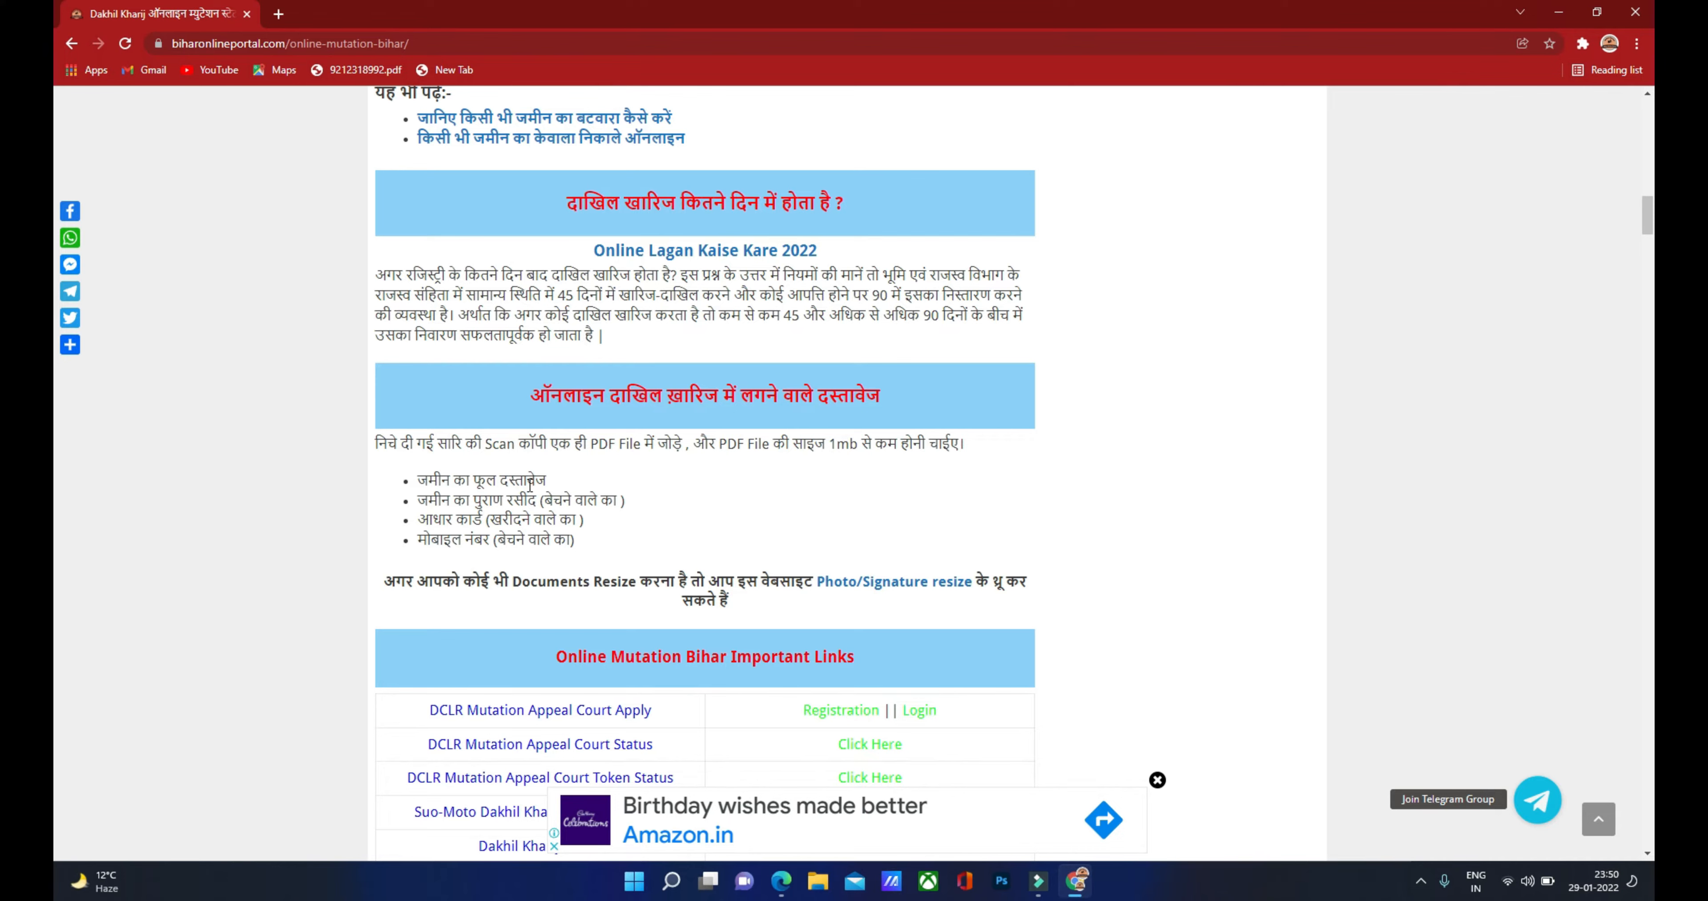
click(784, 890)
Step: Review pages 1–7 of the scanned land deed PDF in Edge, then return to Chrome
scroll(742, 332, up, 15)
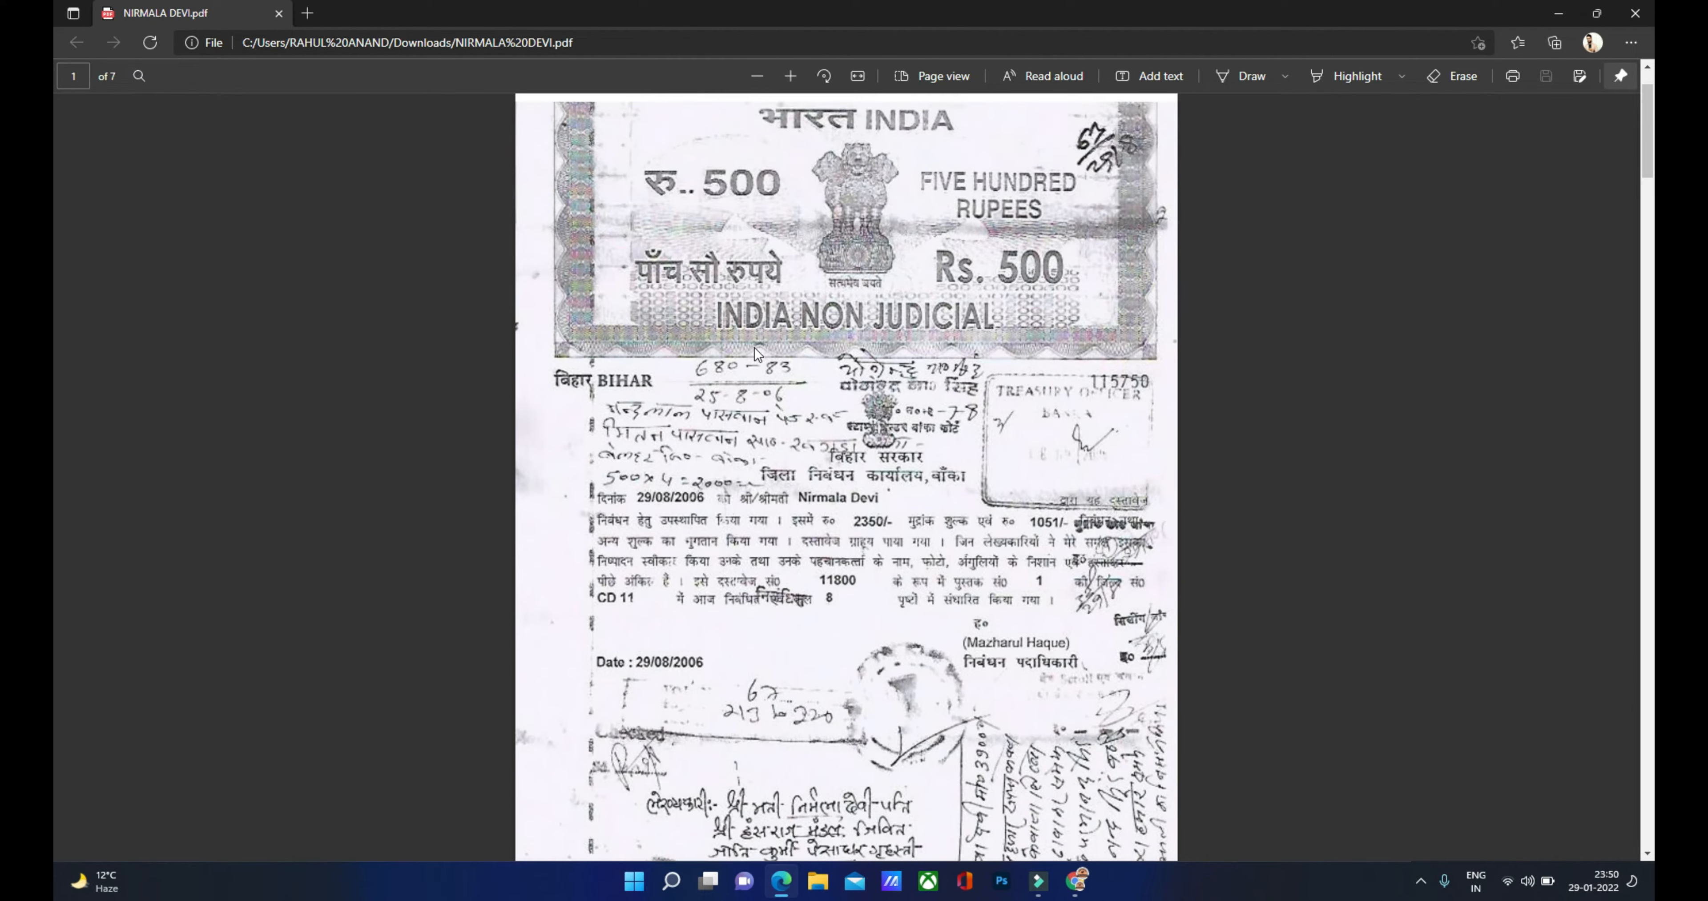
scroll(754, 347, down, 5)
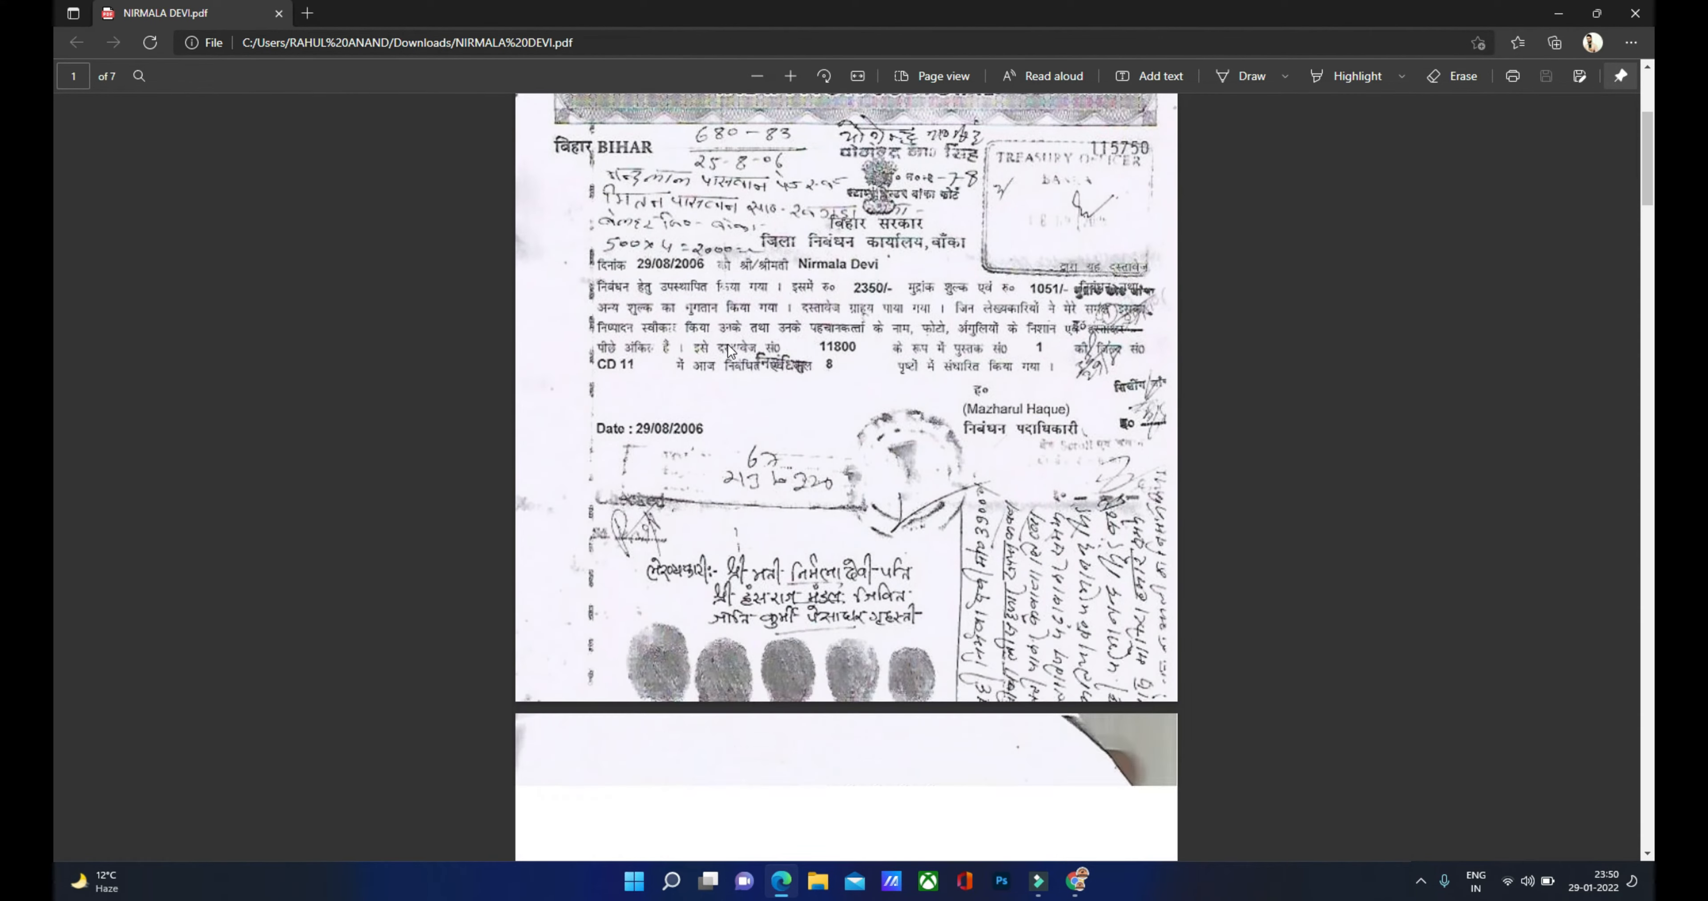
scroll(727, 345, up, 4)
scroll(731, 337, down, 9)
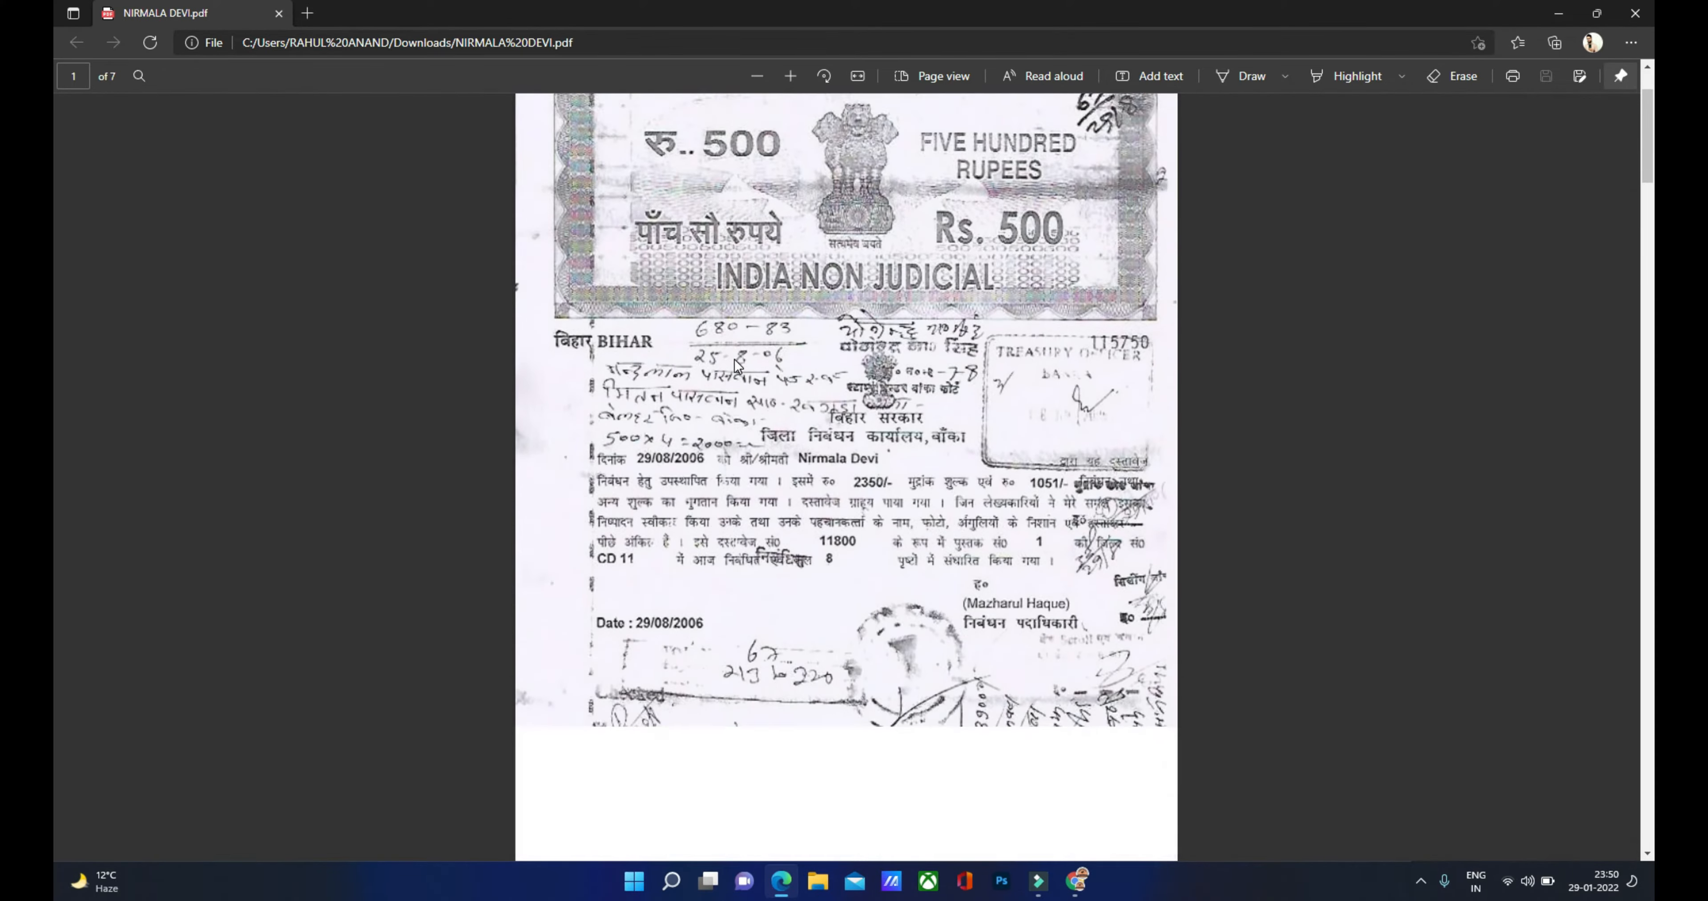
scroll(734, 359, down, 20)
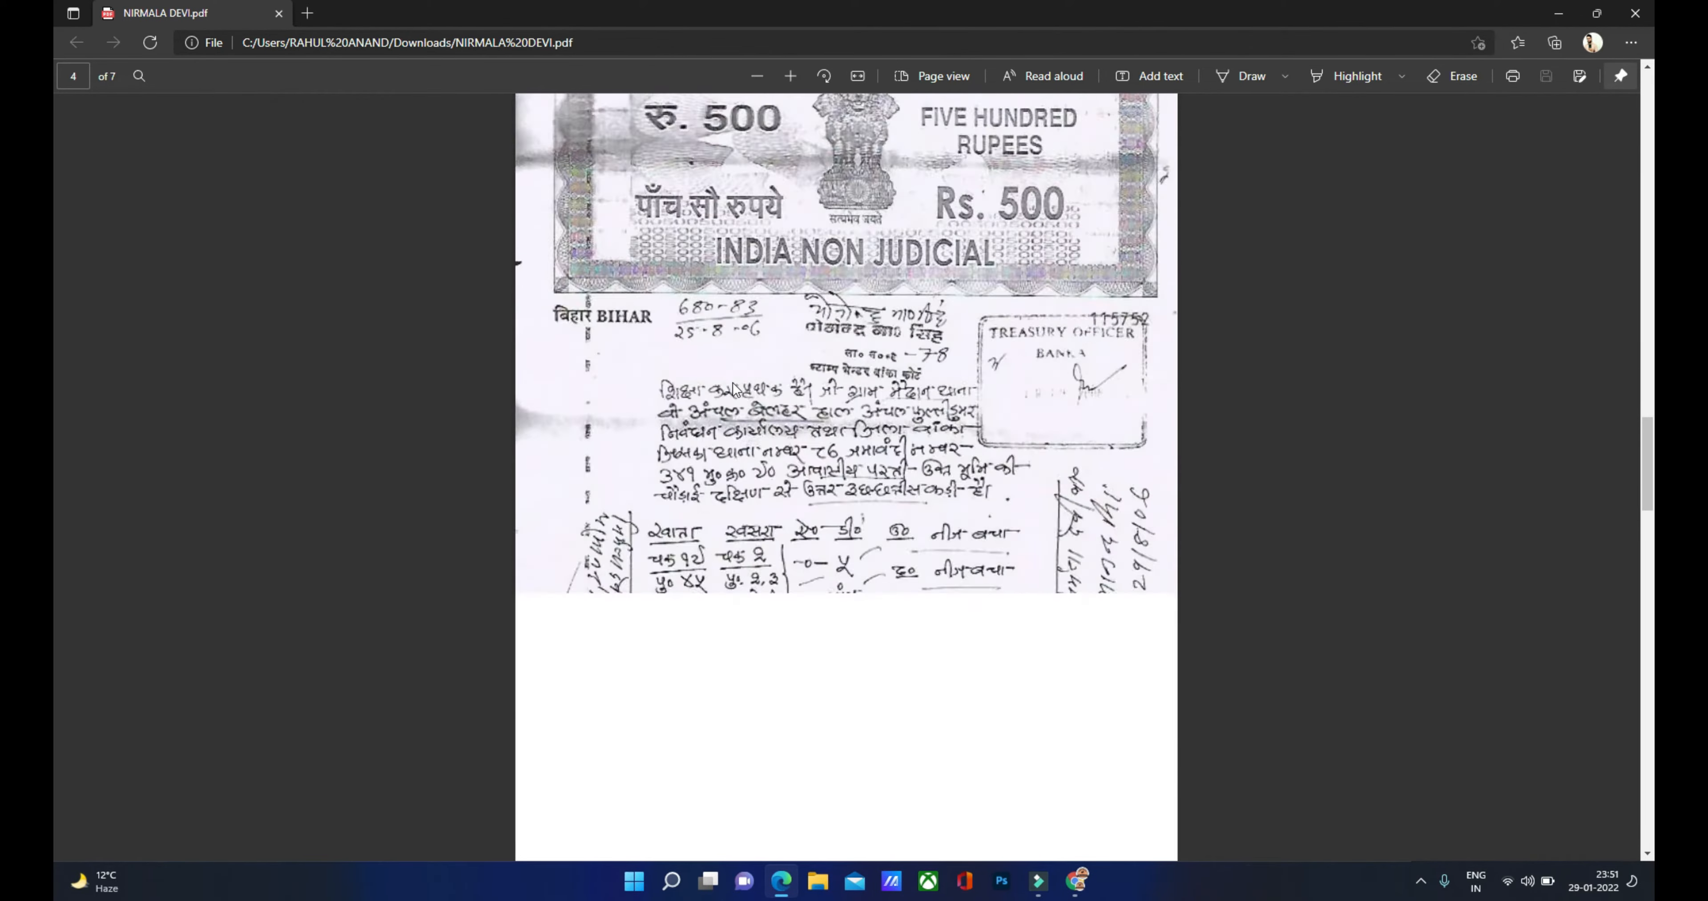
scroll(732, 387, down, 20)
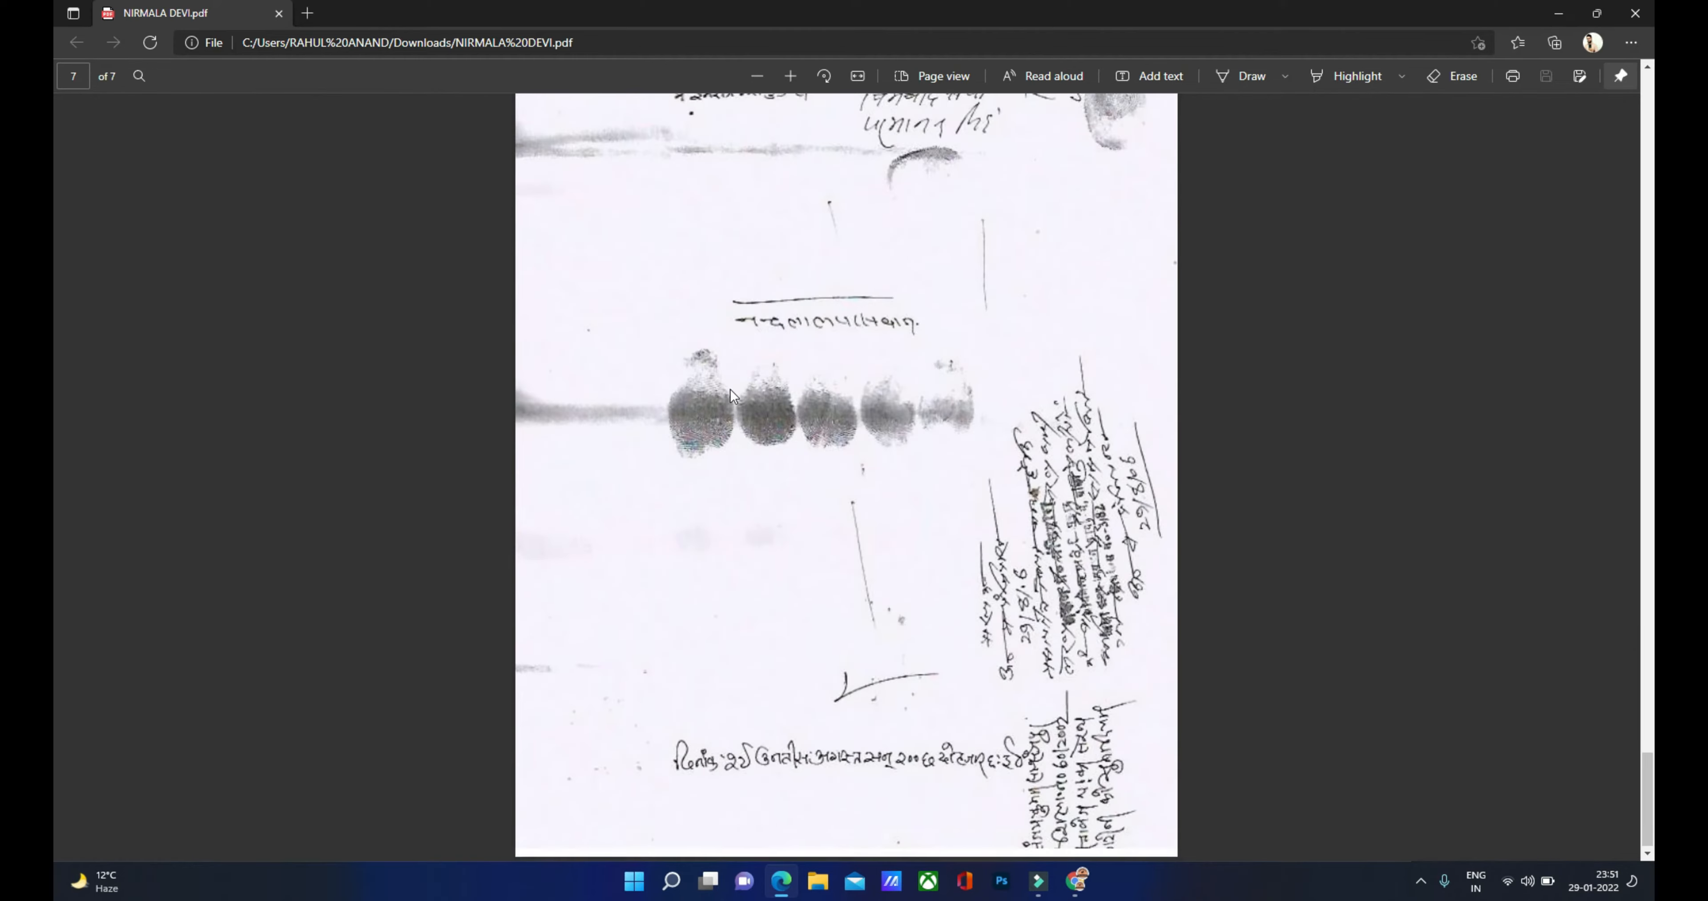
scroll(730, 390, up, 10)
key(alt+Tab)
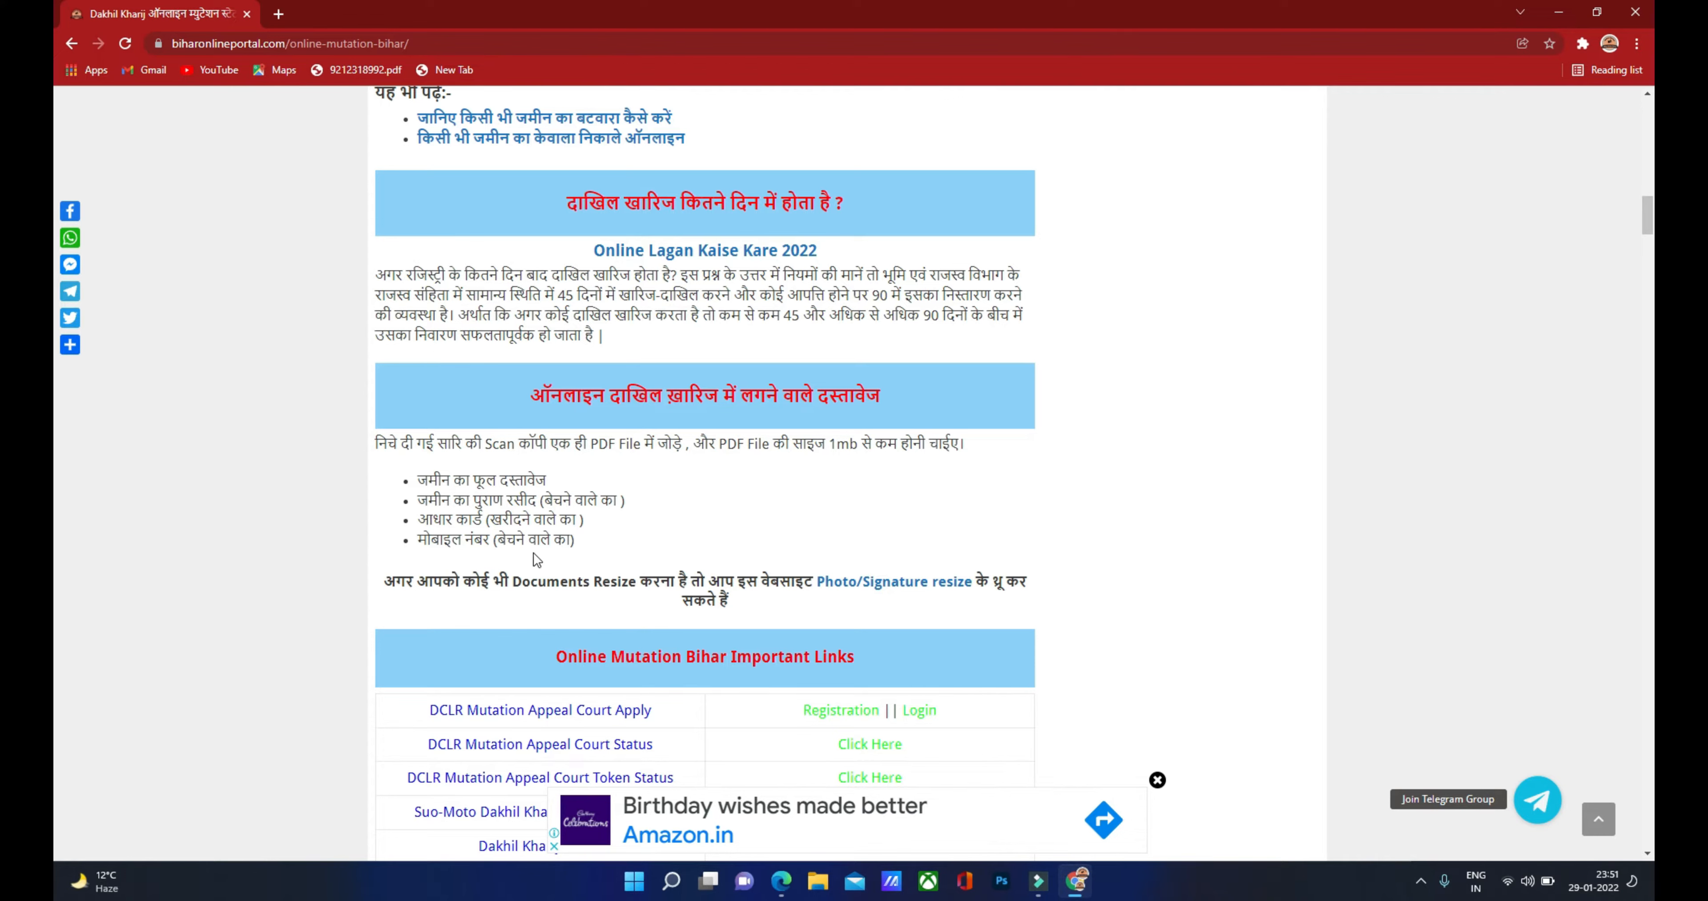
Step: Scroll past the embedded video to the Important Links table with Registration and Login links
scroll(592, 540, down, 1)
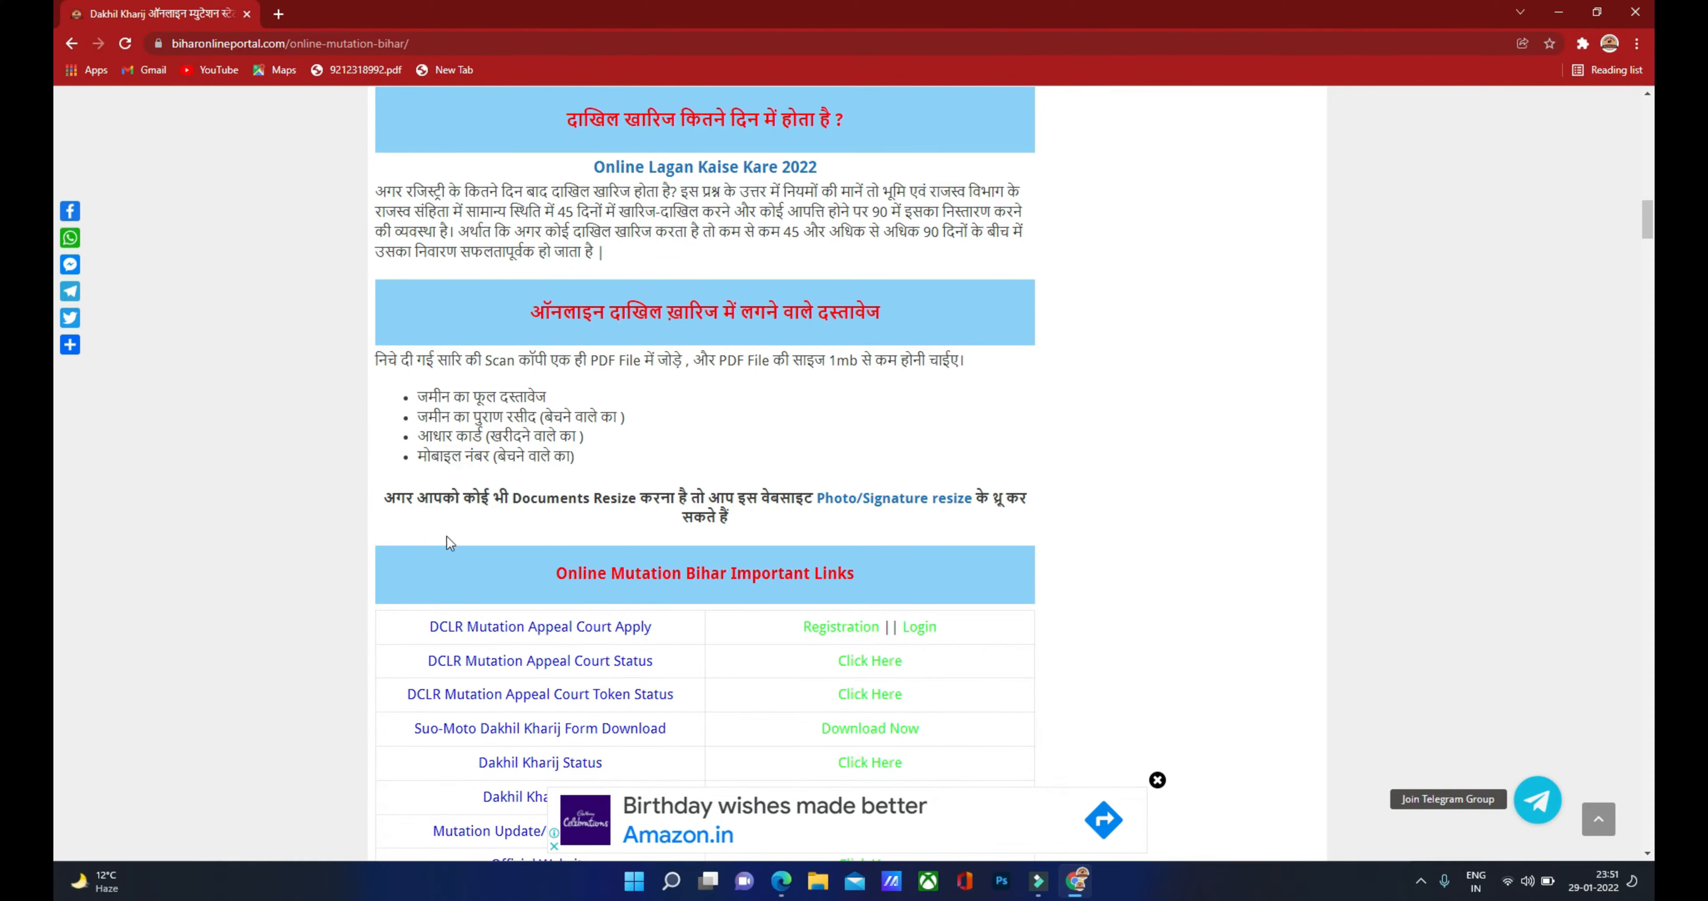
scroll(611, 616, down, 1)
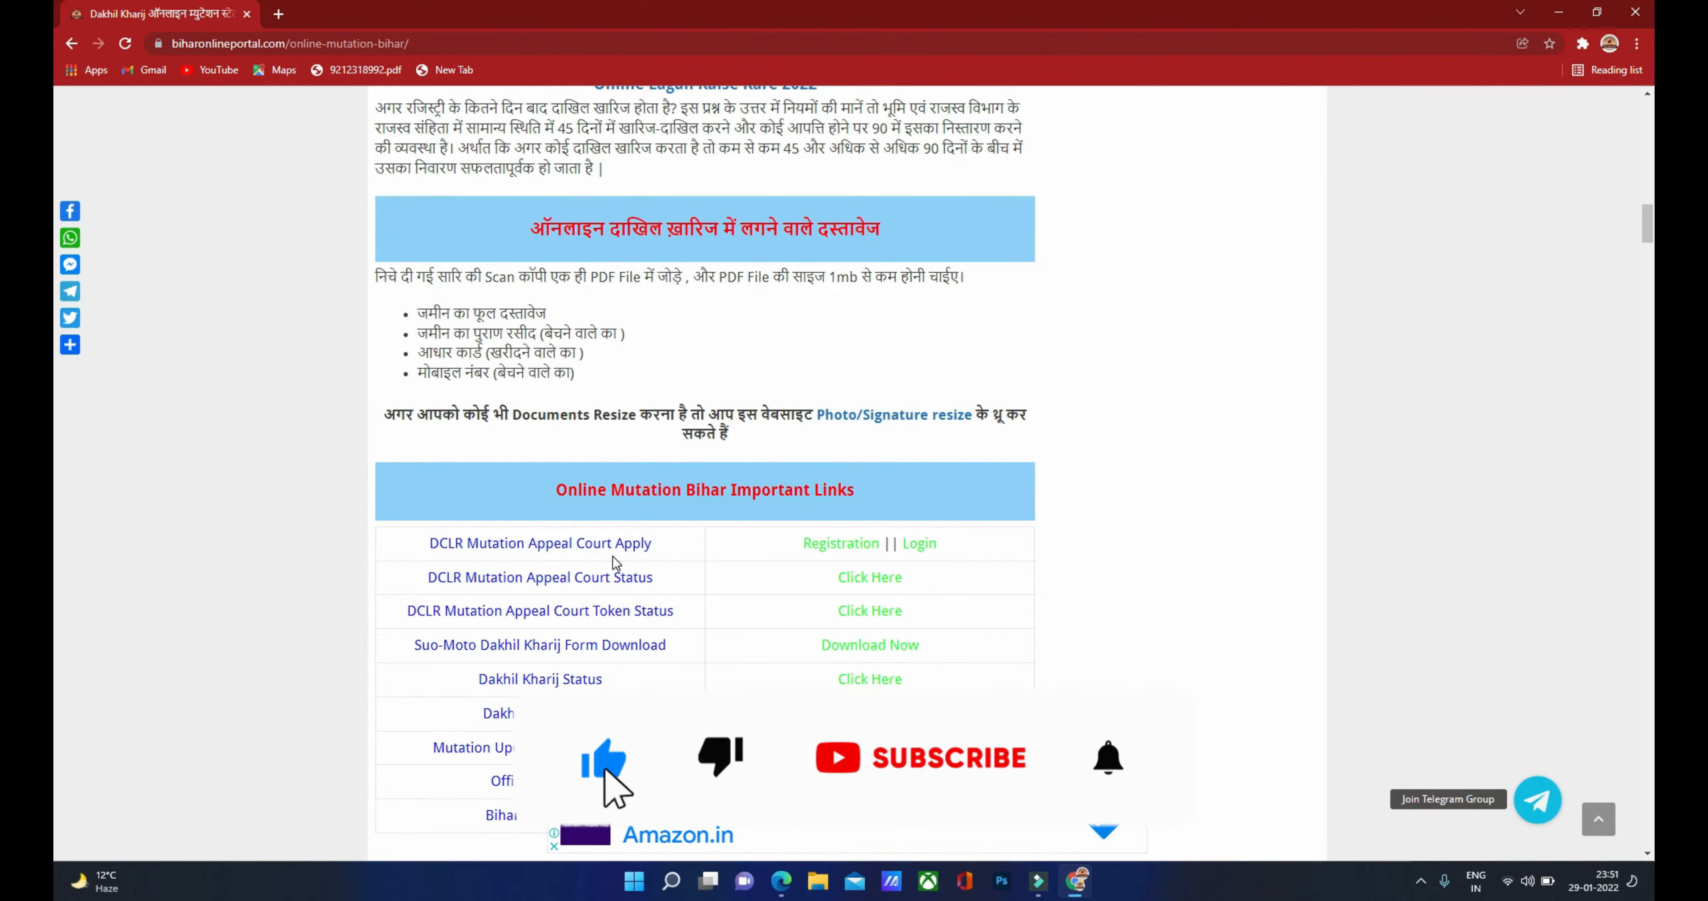
scroll(665, 561, down, 10)
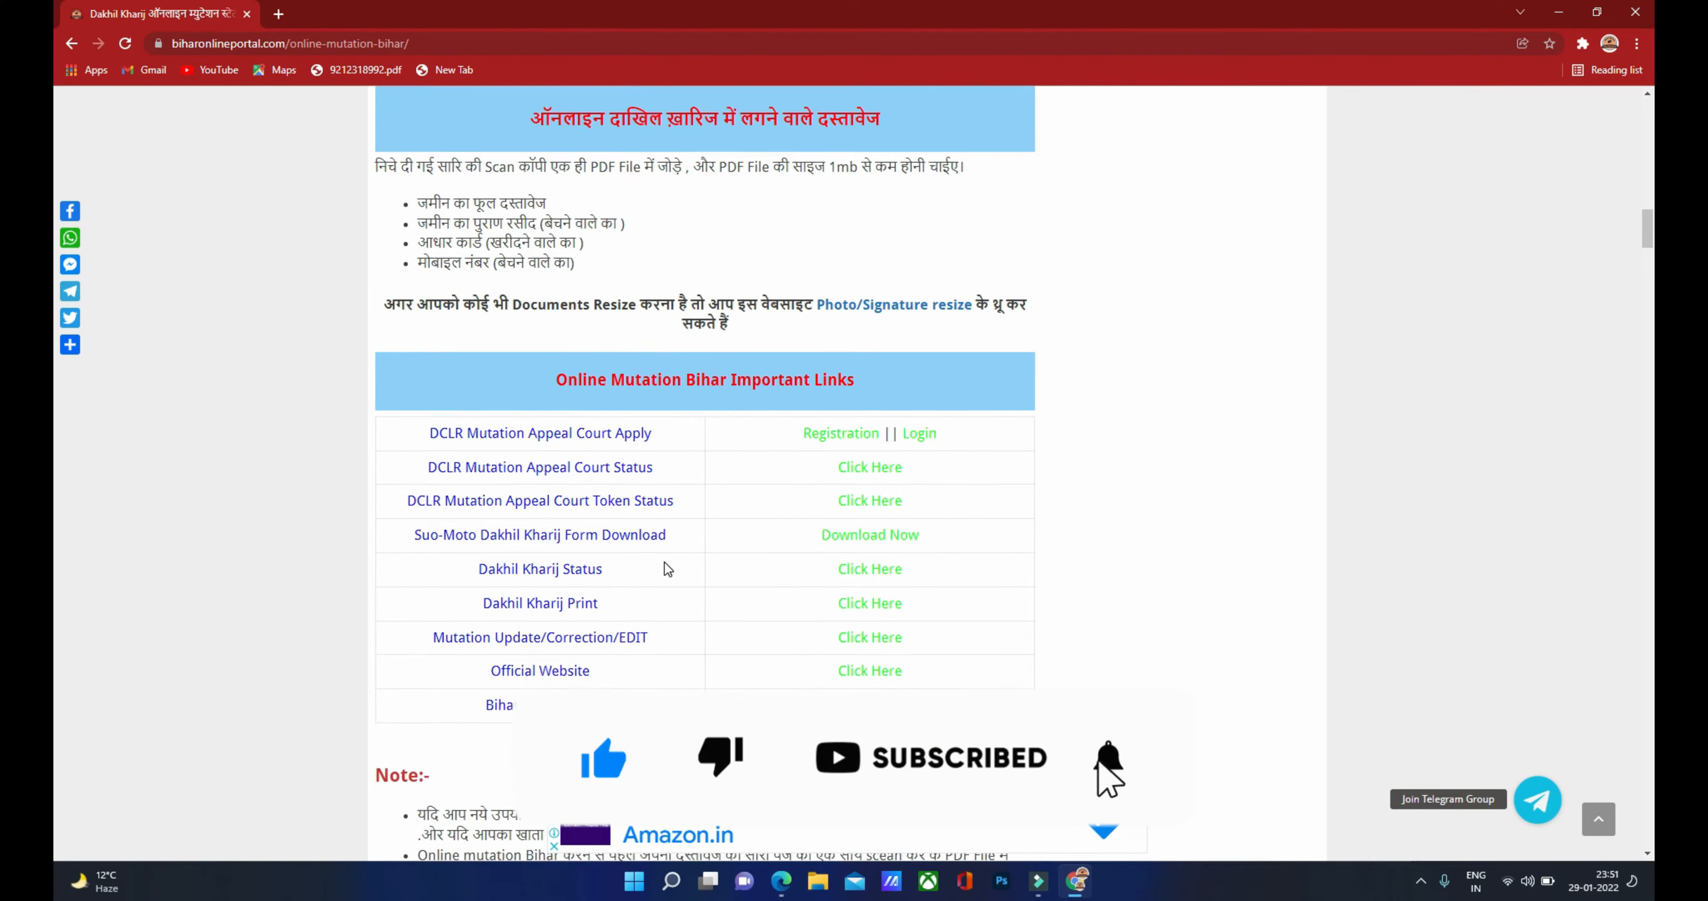
scroll(665, 561, down, 2)
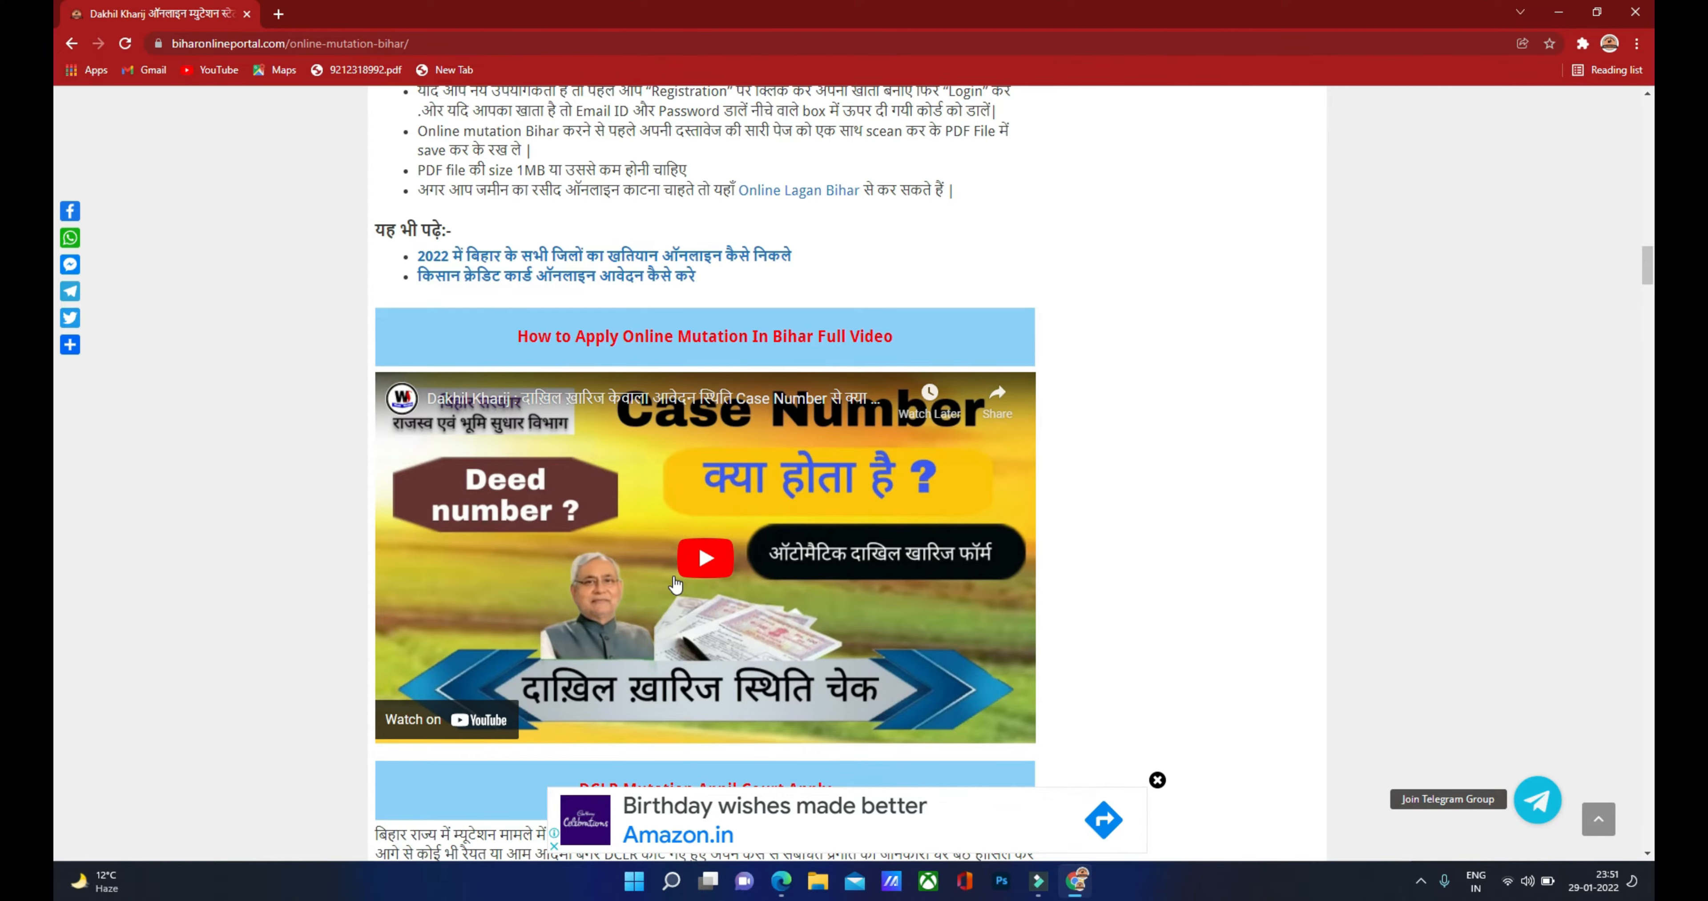
scroll(663, 579, up, 10)
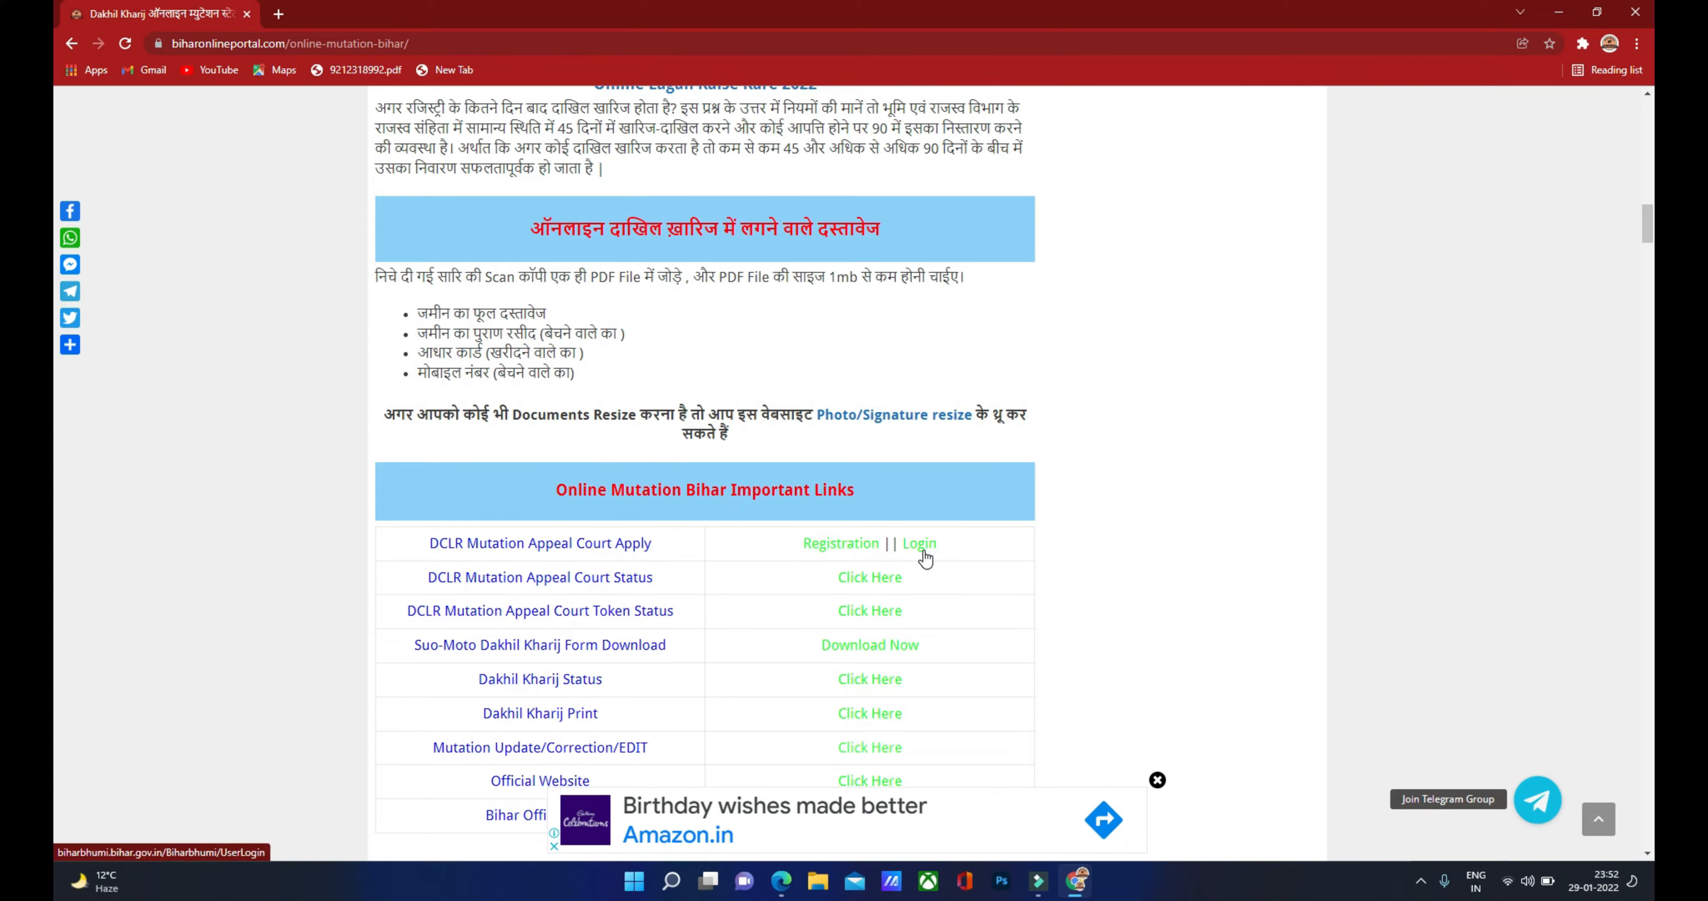
Step: Open the Registration page and enter name, mobile, email, password, confirm password and captcha
click(835, 548)
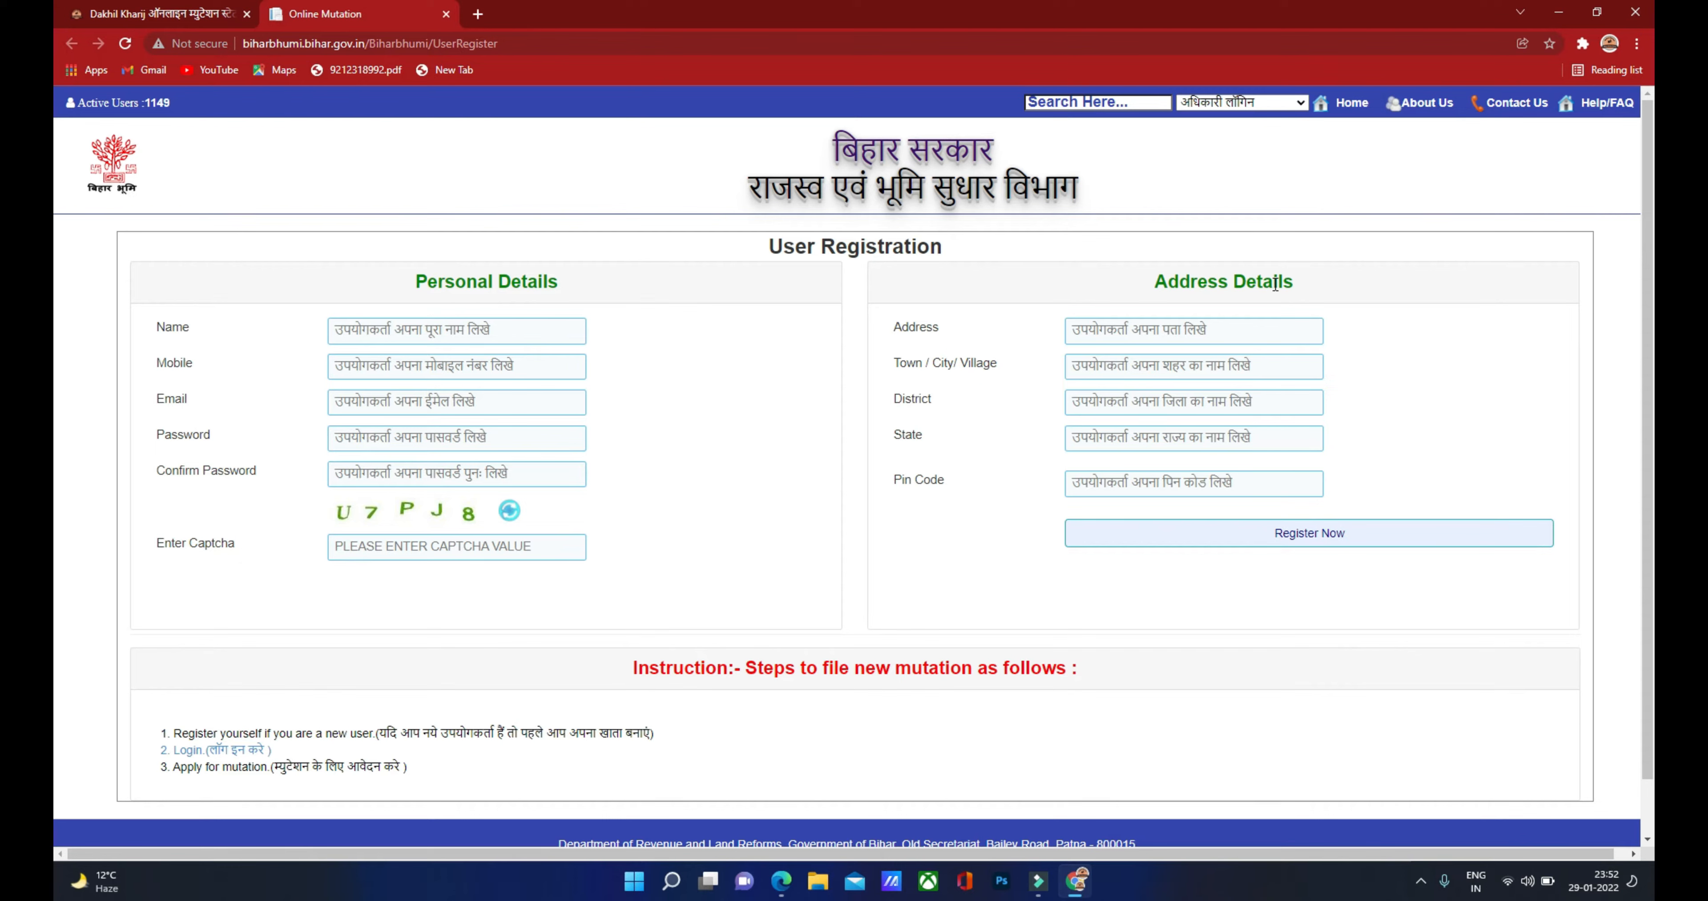
click(353, 334)
click(343, 369)
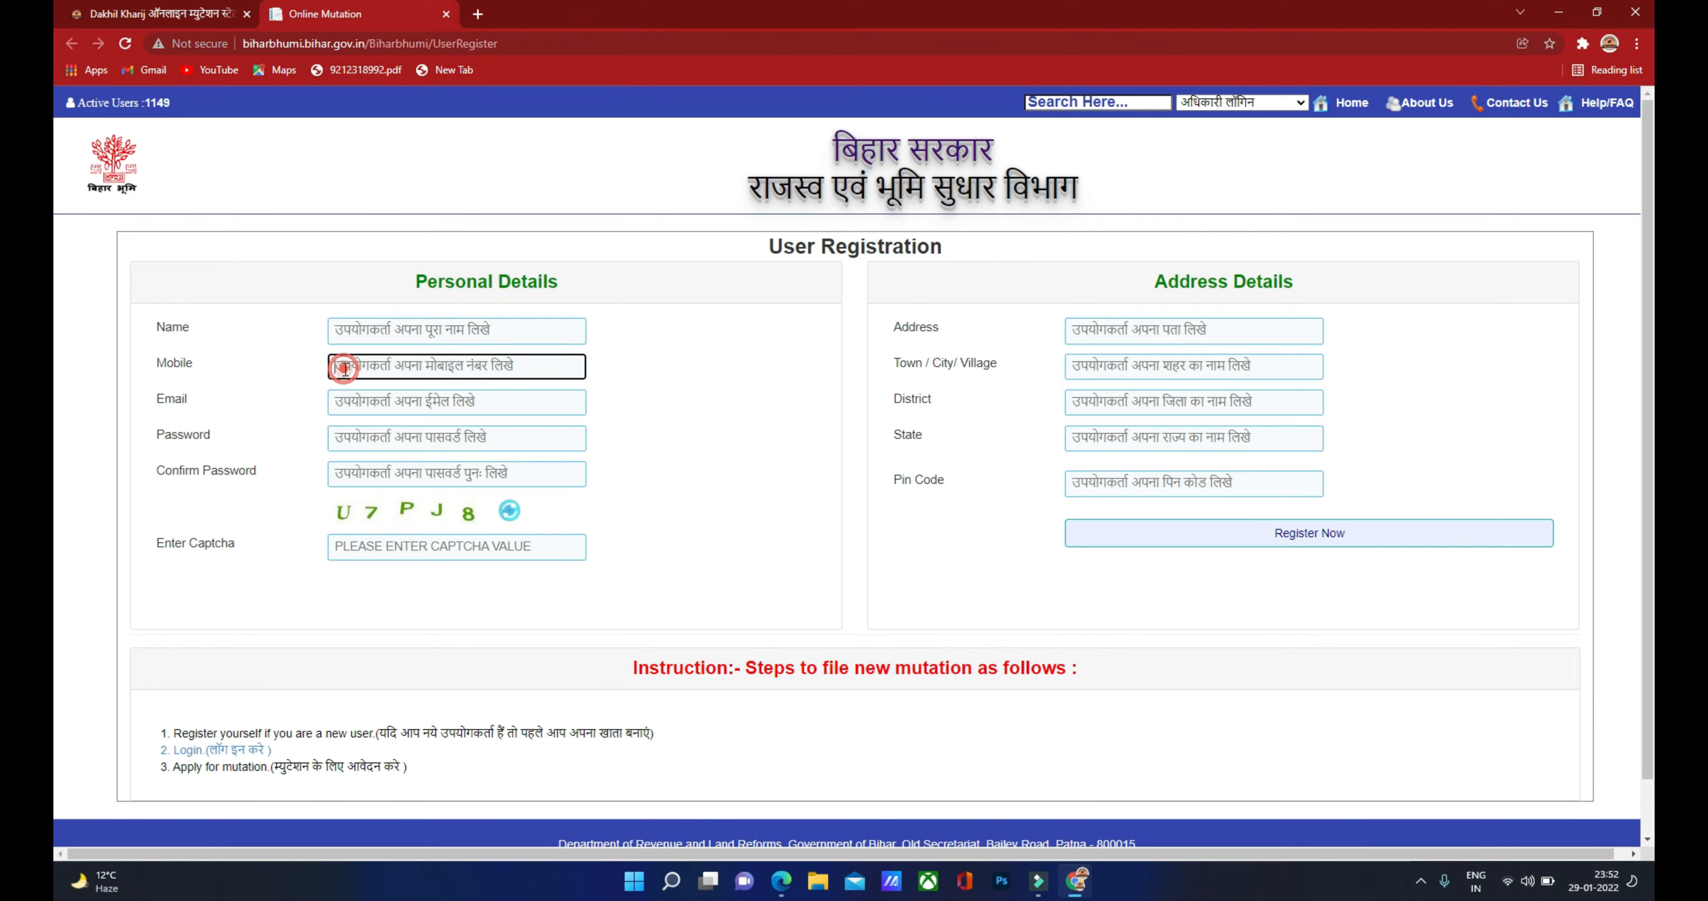
click(353, 408)
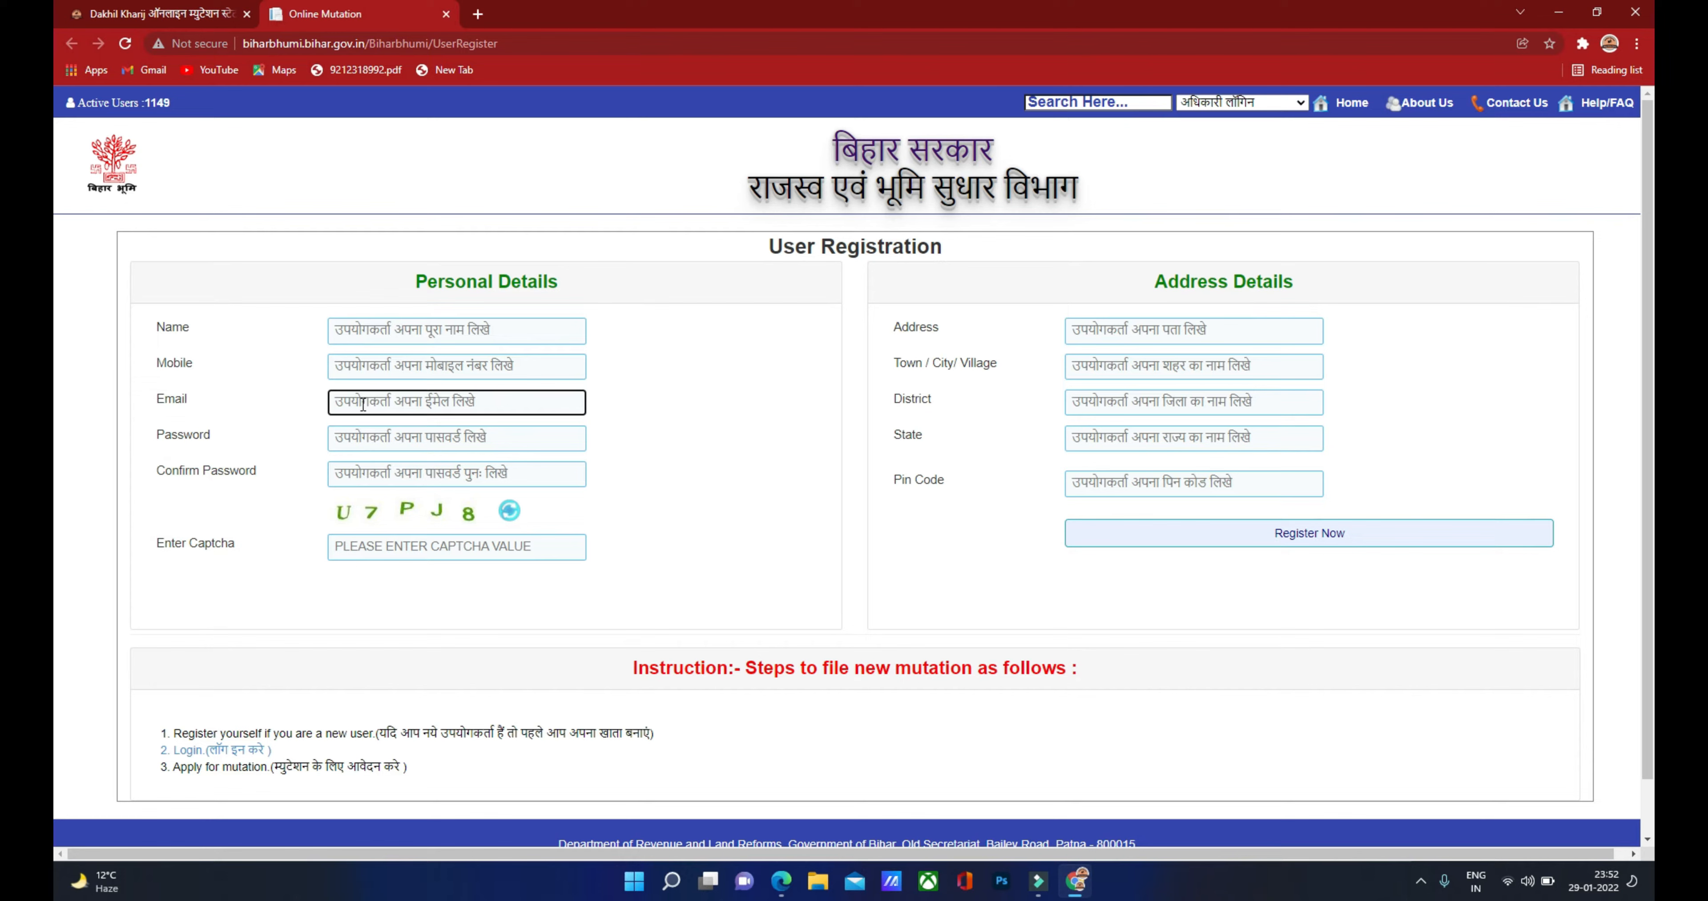
click(351, 438)
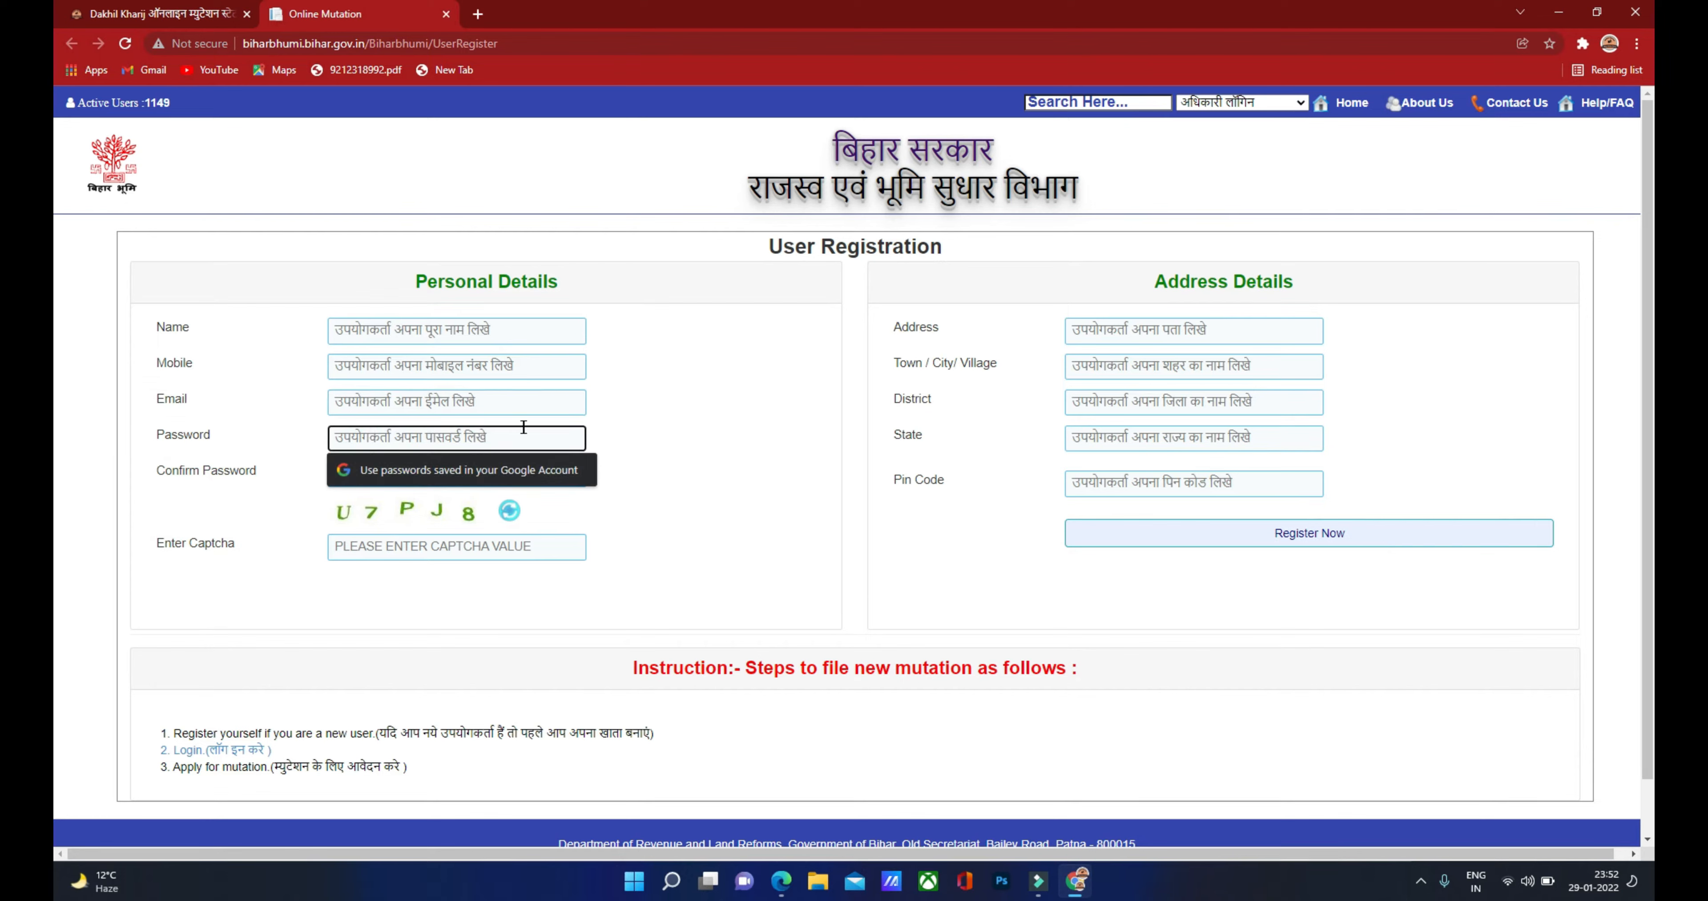
click(633, 418)
click(362, 440)
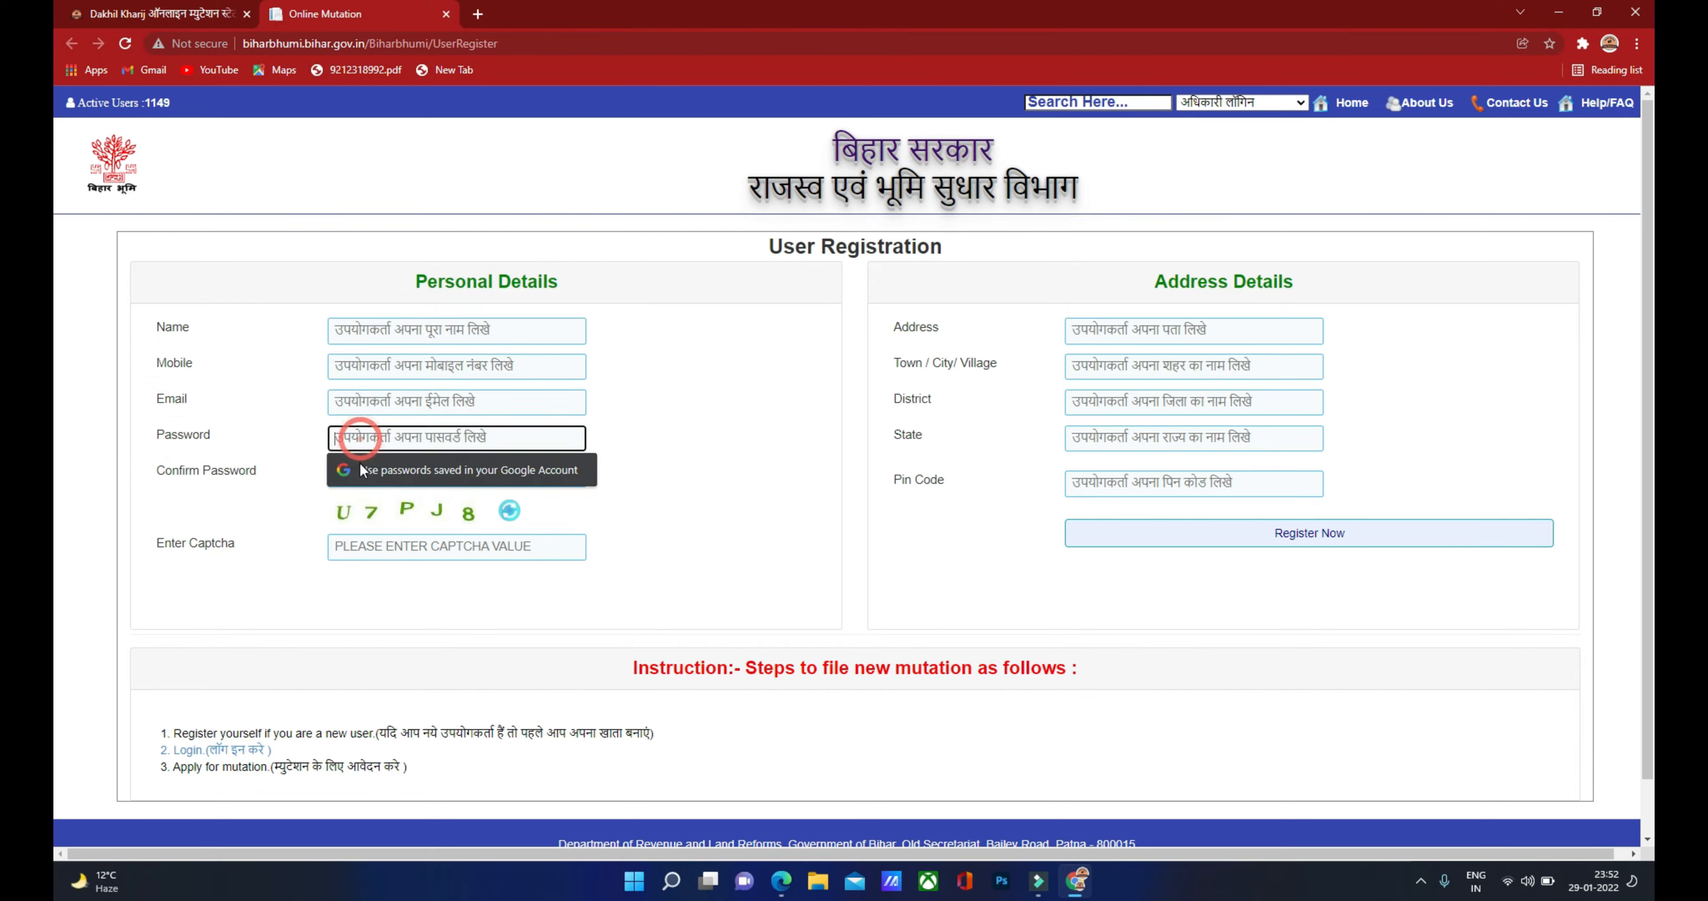
click(363, 474)
click(287, 494)
click(392, 468)
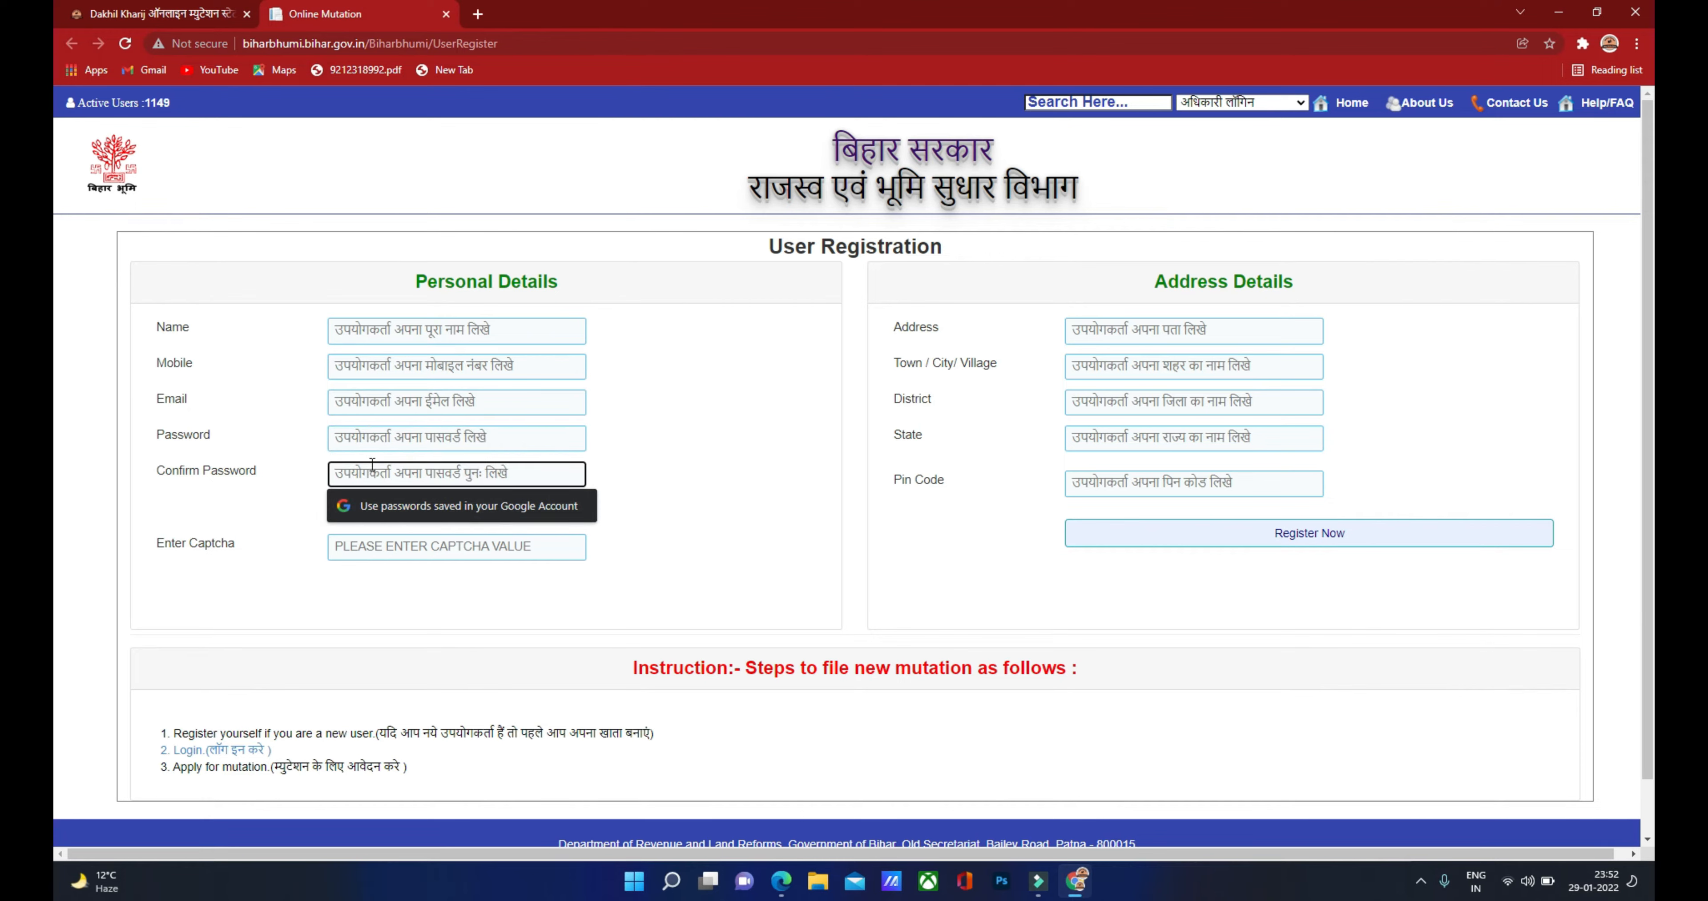
click(375, 580)
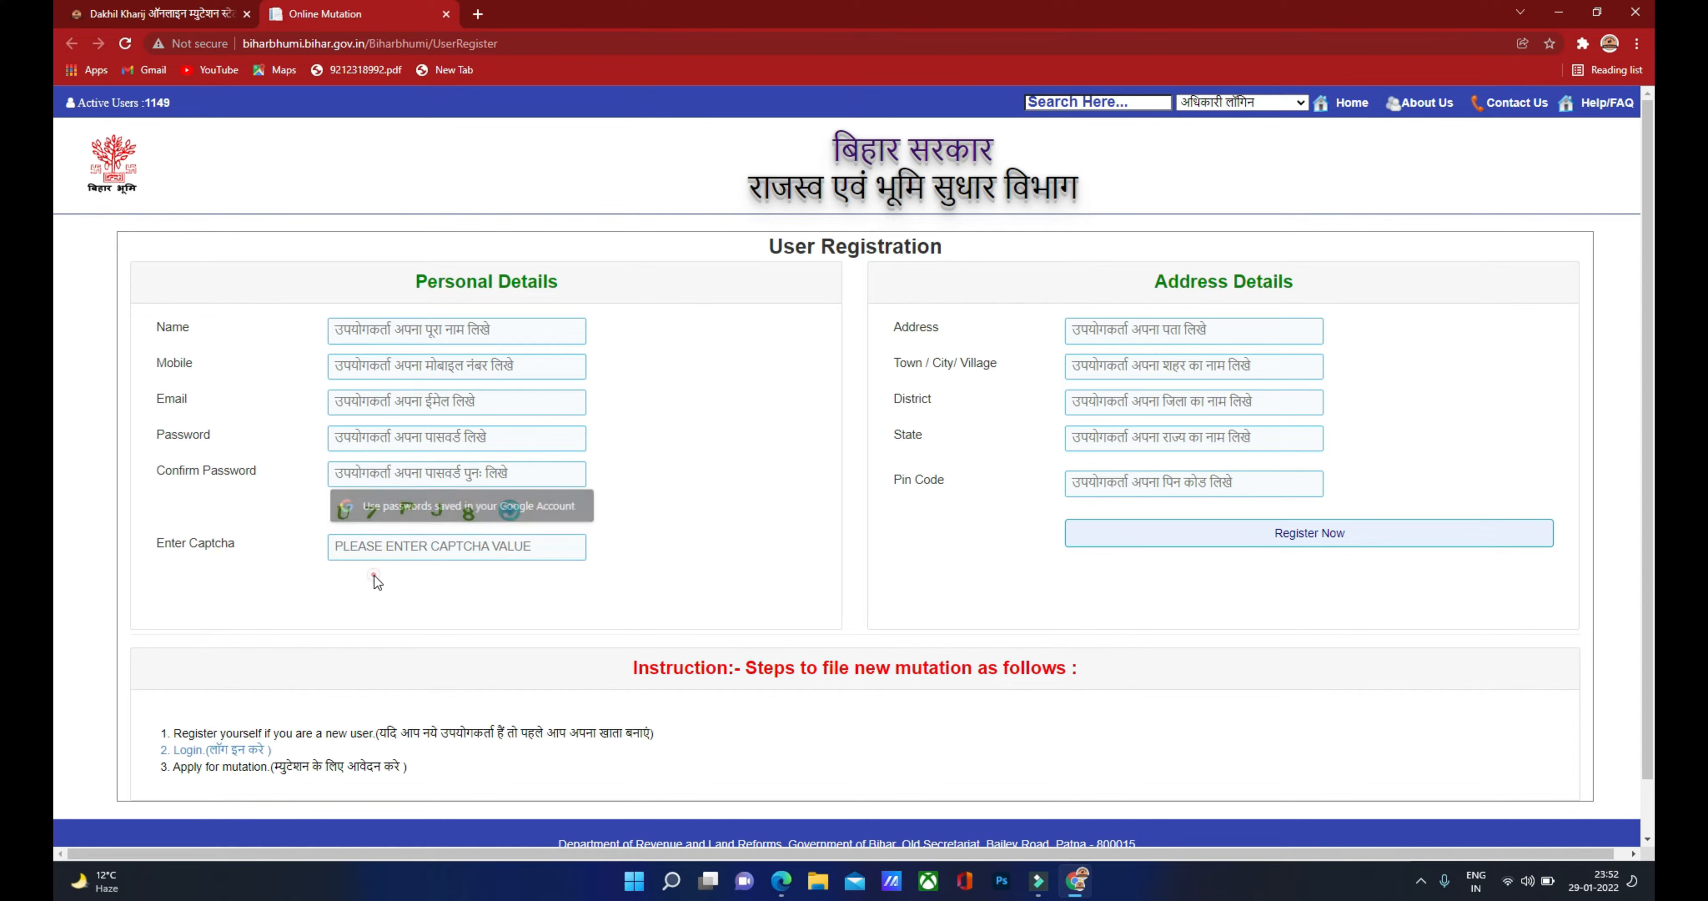
click(387, 549)
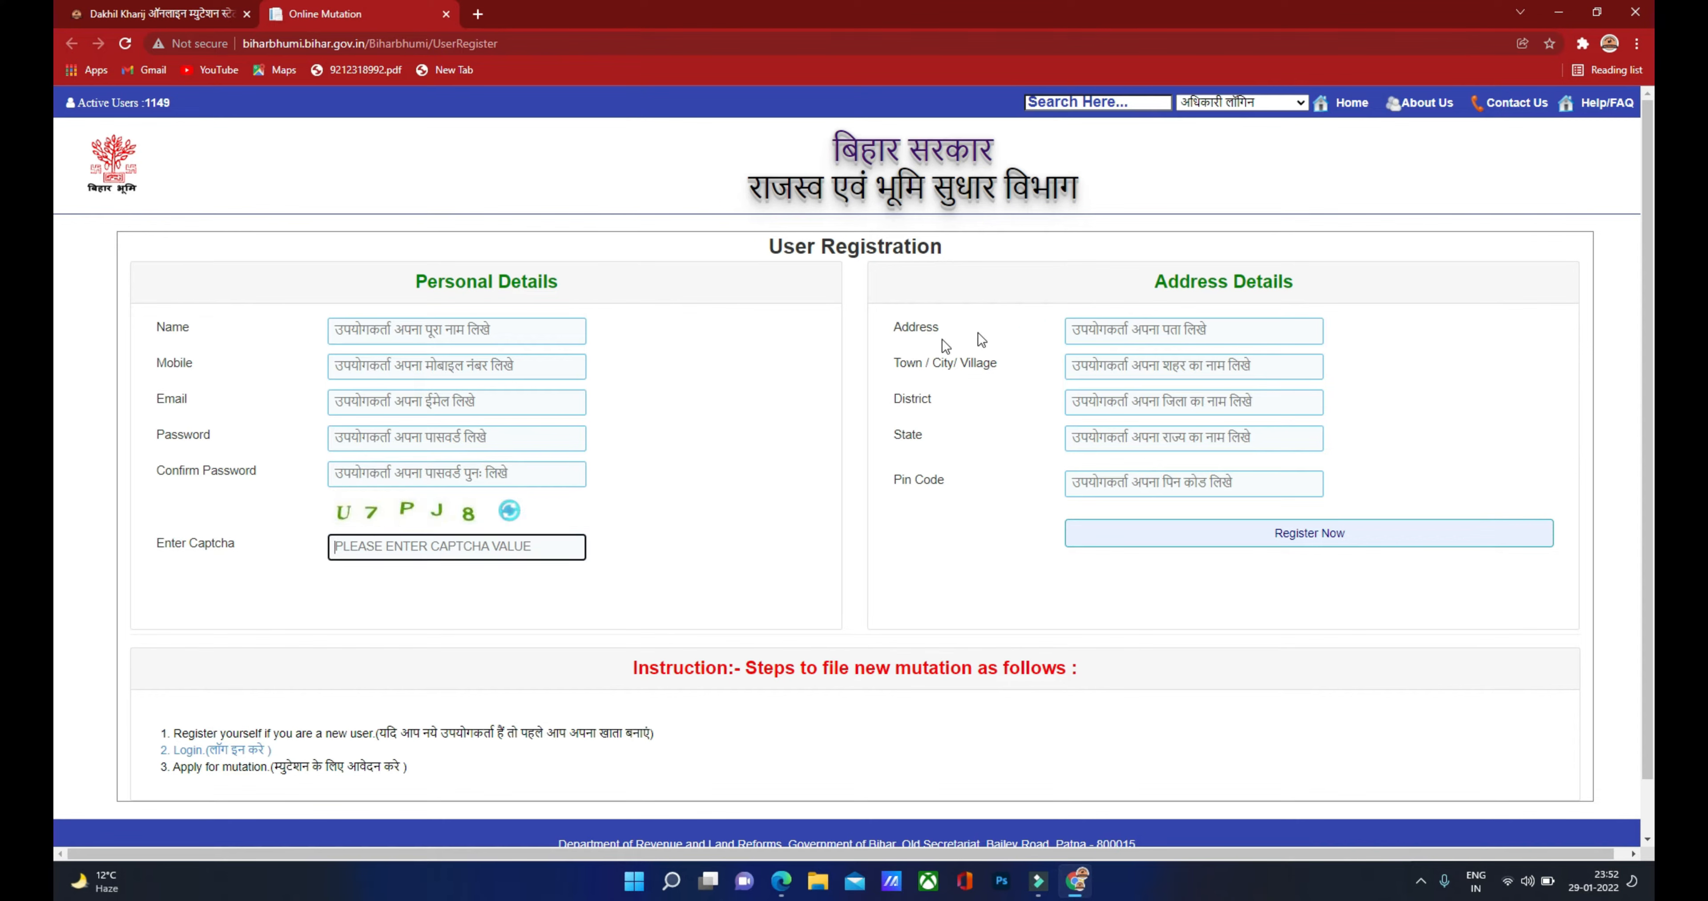
Step: Fill in address, town/city/village, district, state and pin code, then submit with Register Now
click(1083, 329)
click(1085, 361)
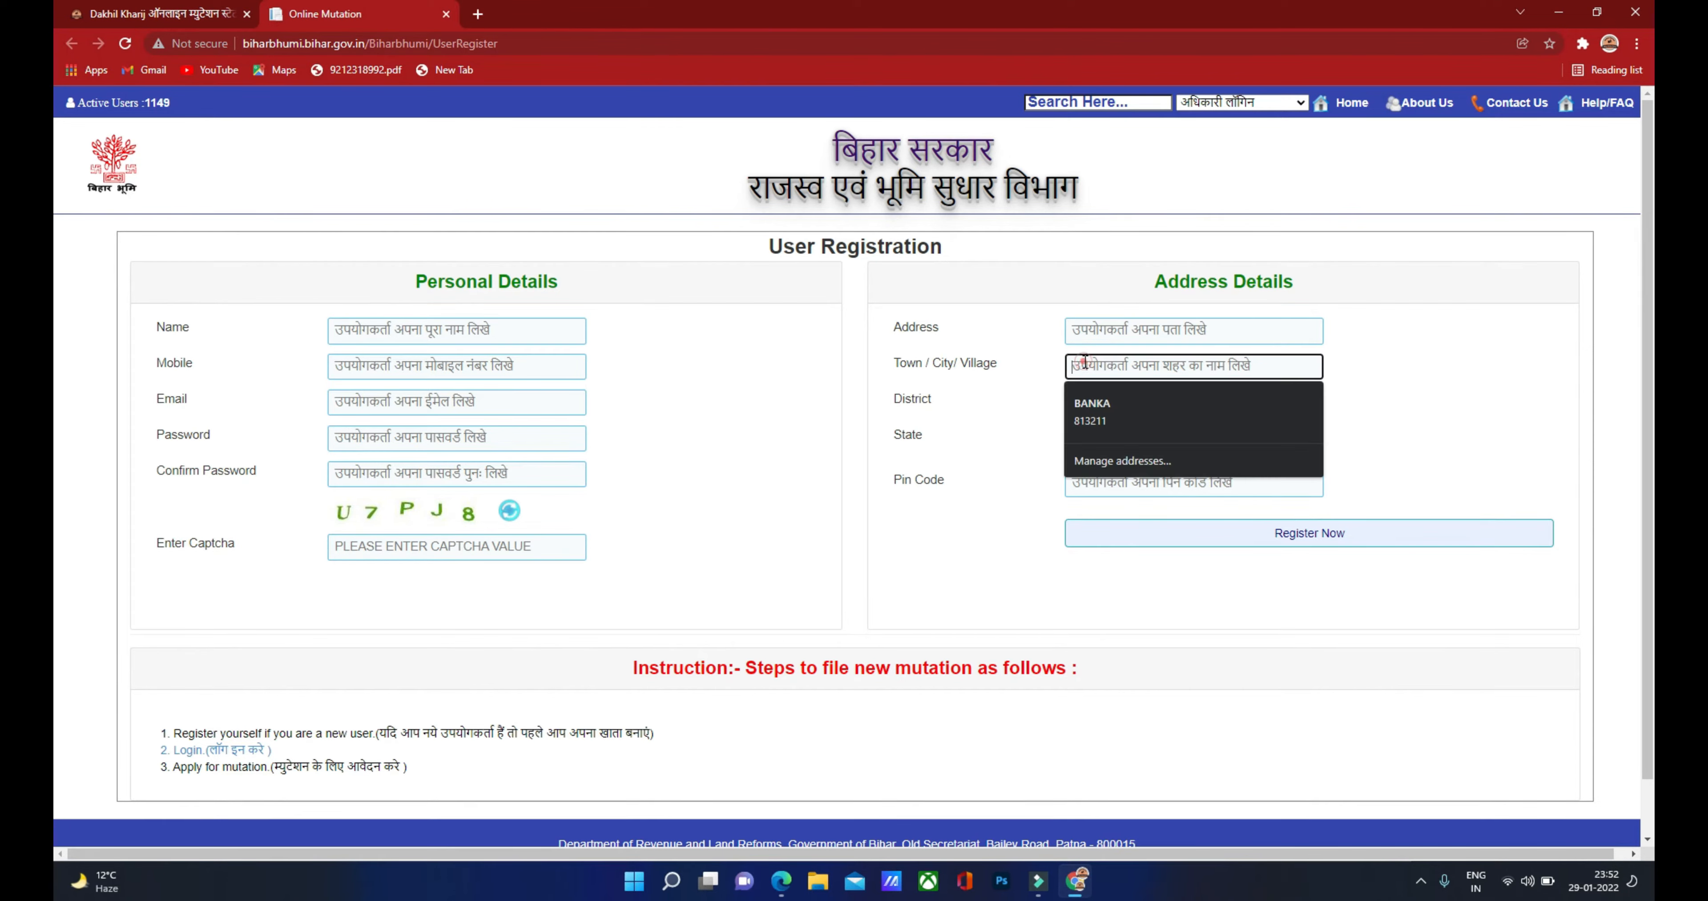
click(1002, 397)
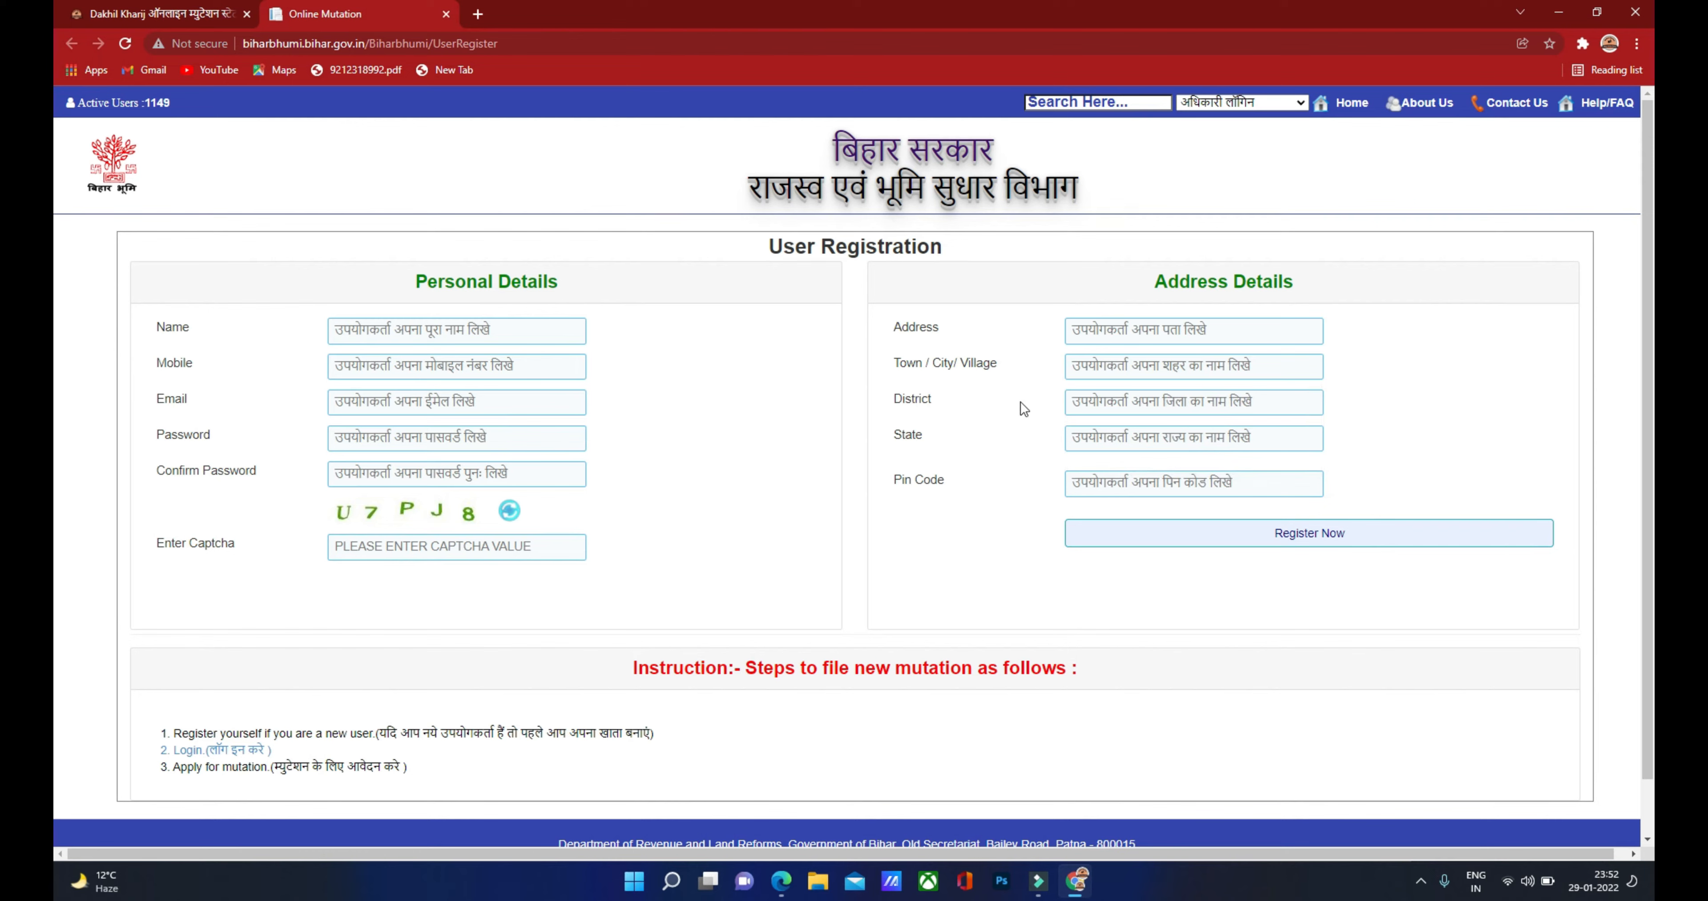
click(1078, 400)
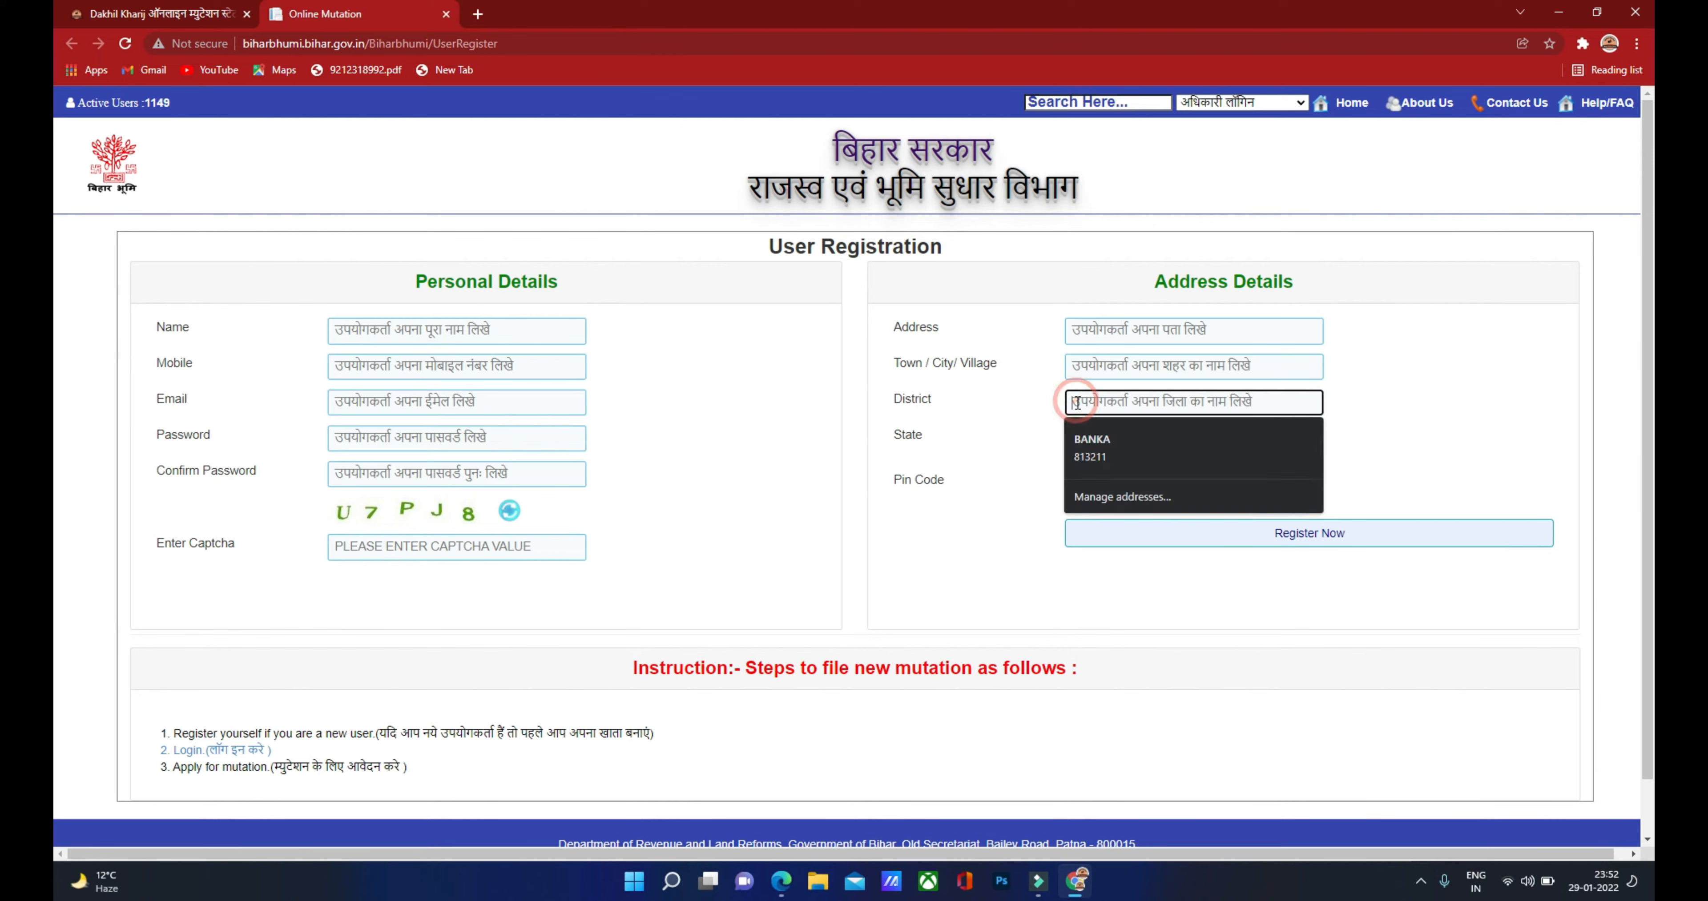
click(1053, 421)
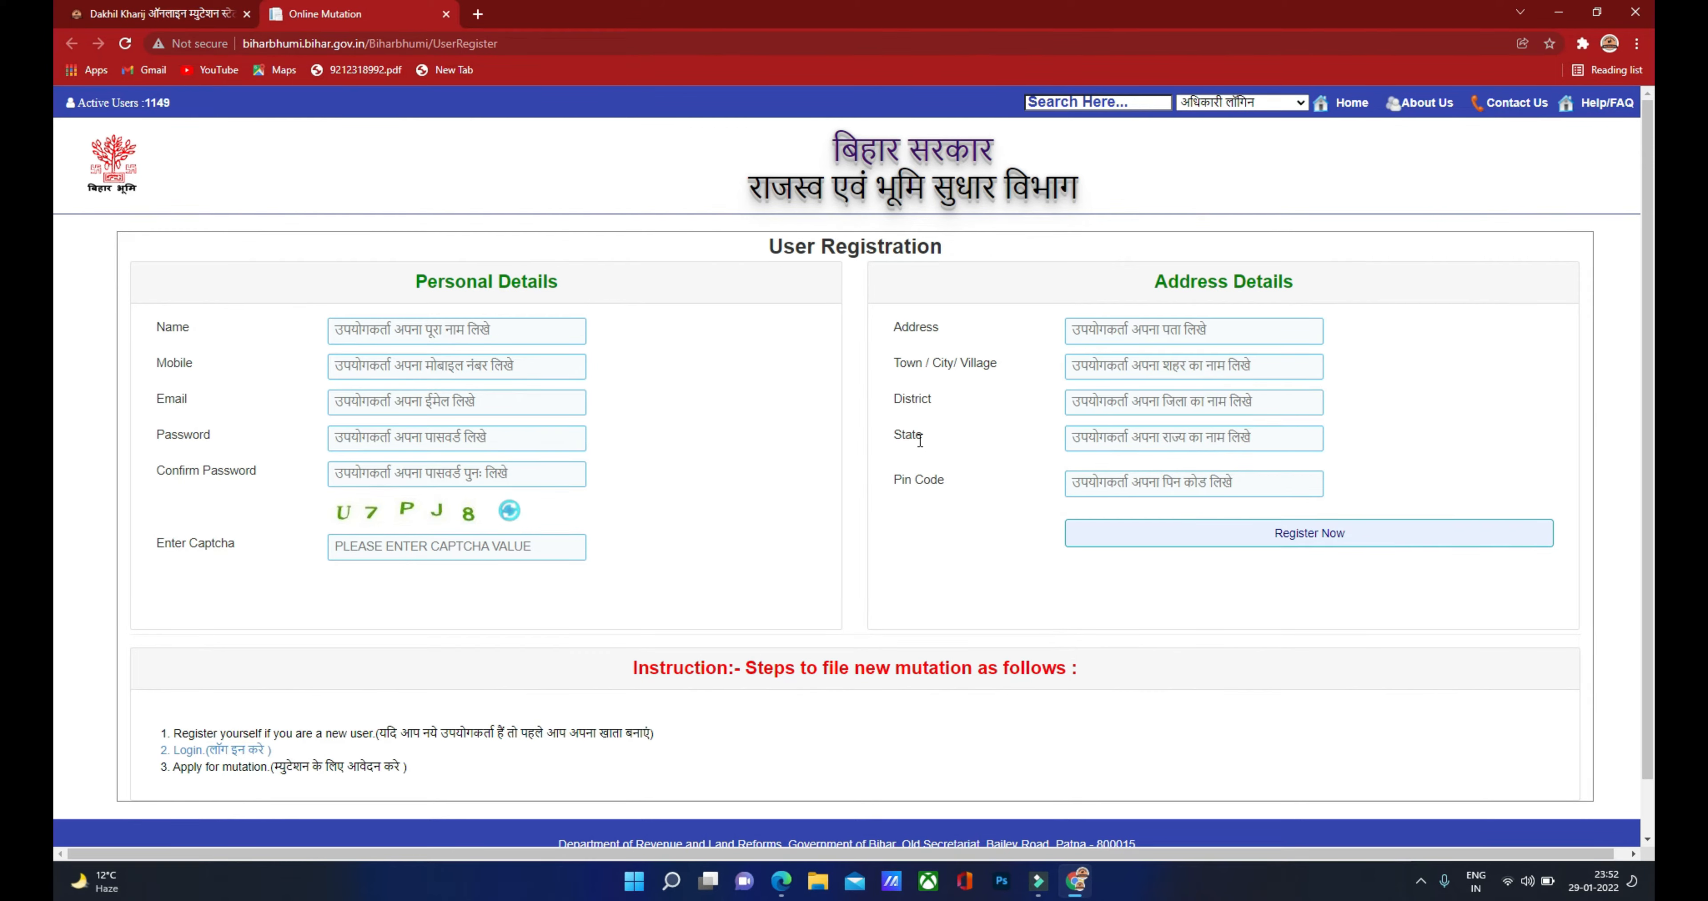
click(1078, 437)
click(963, 498)
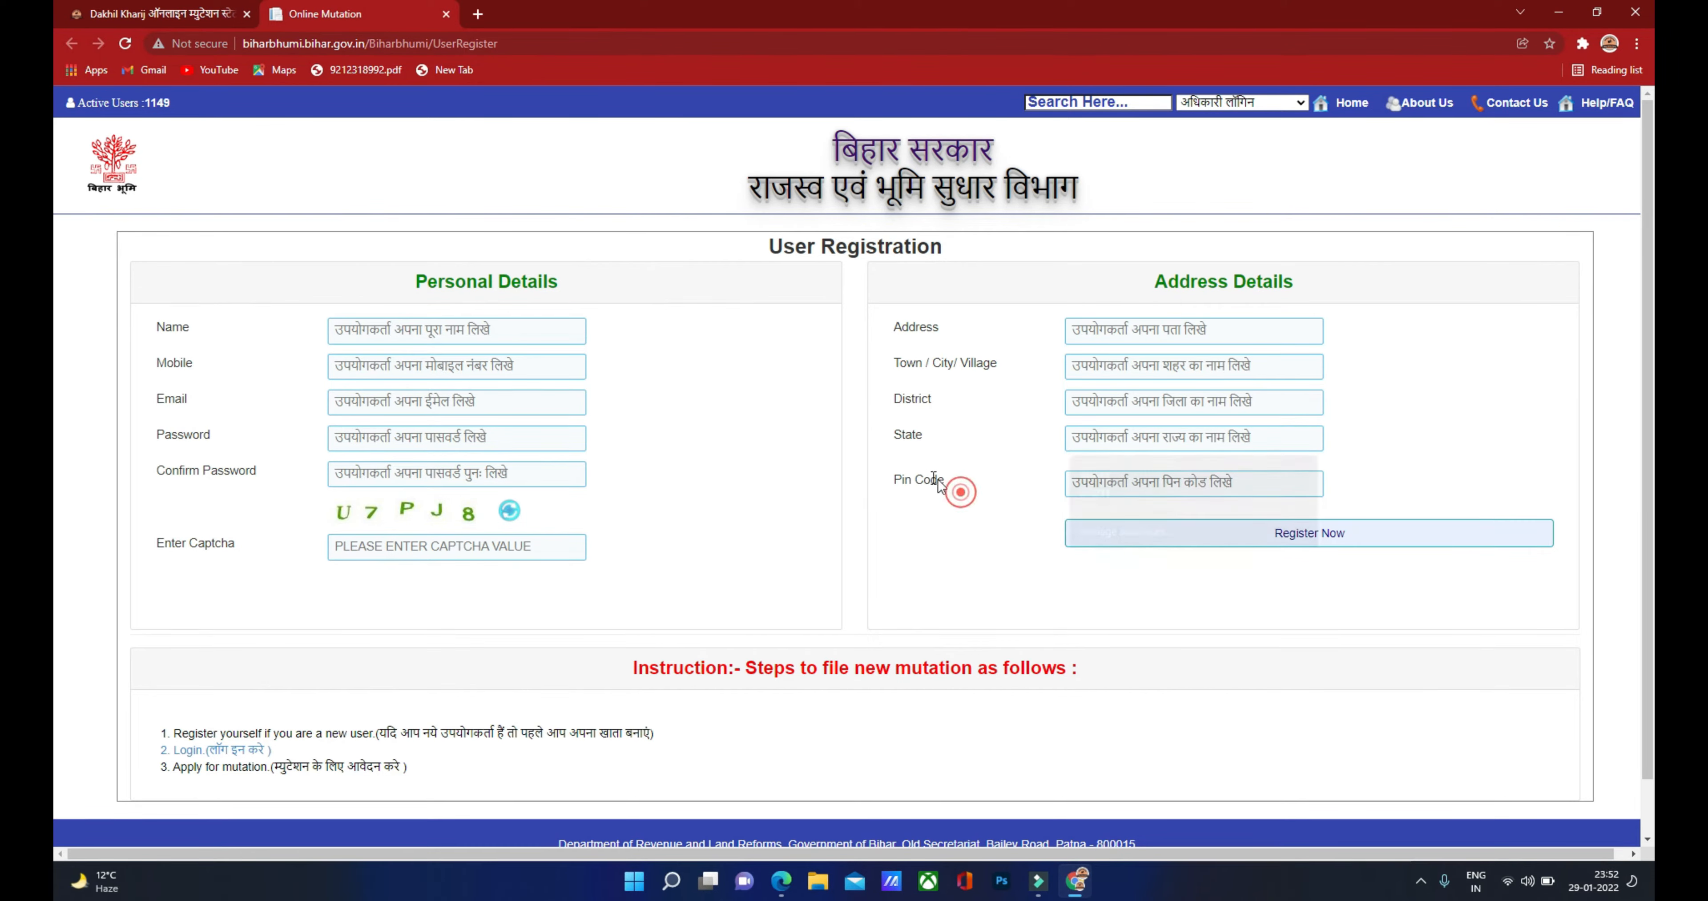
click(1082, 482)
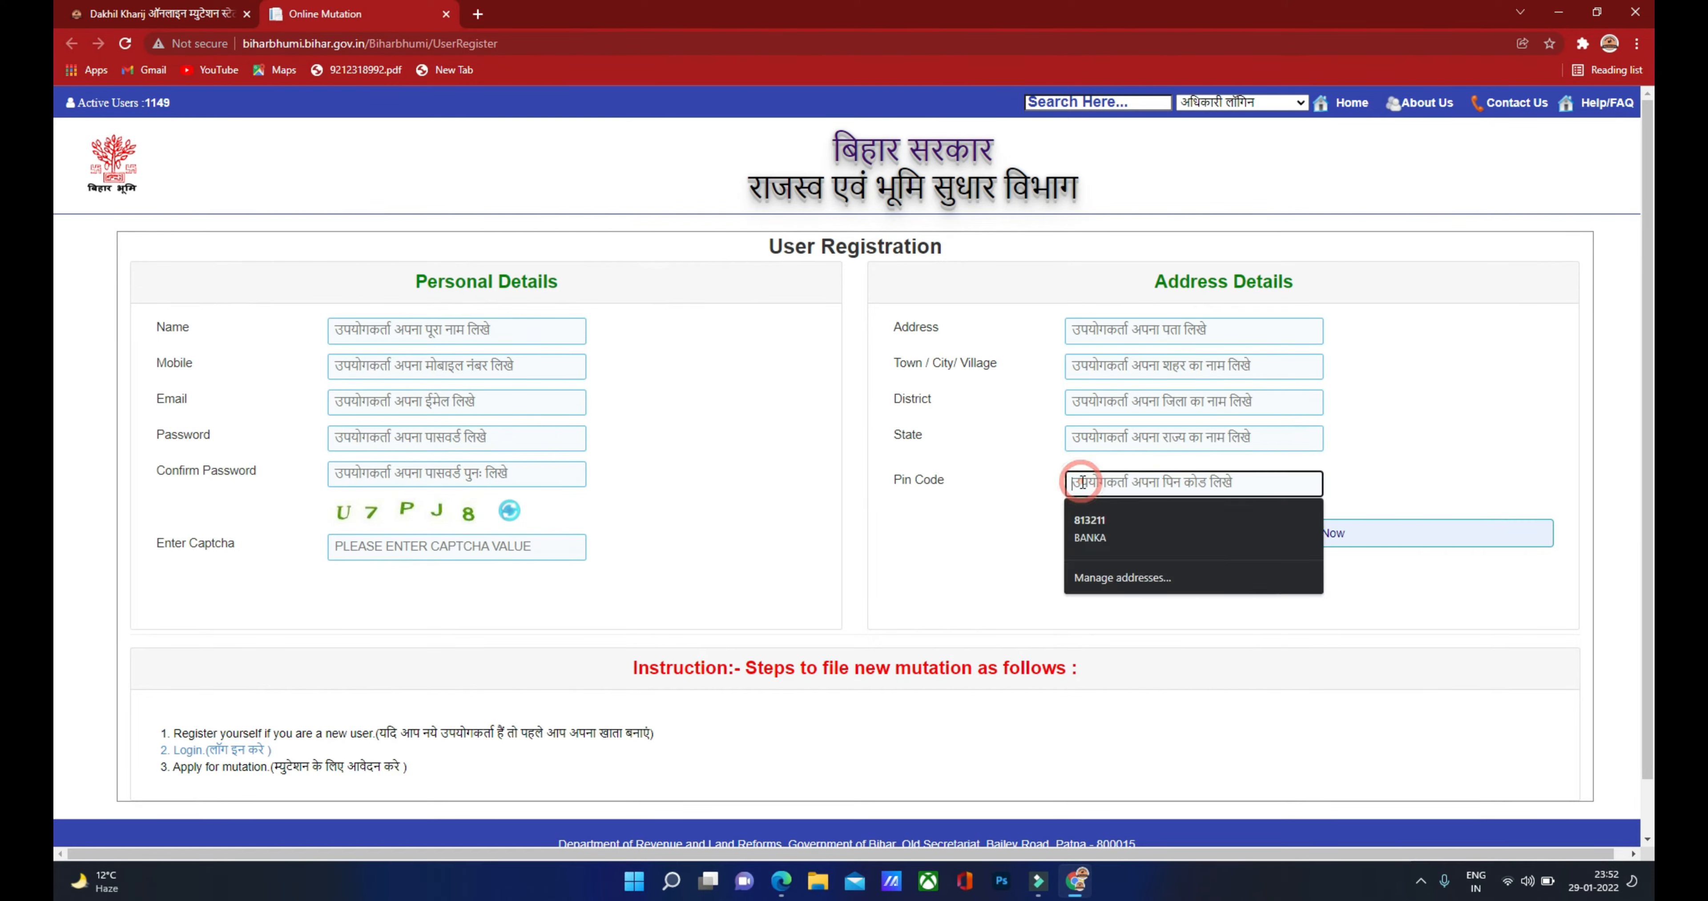
click(1009, 518)
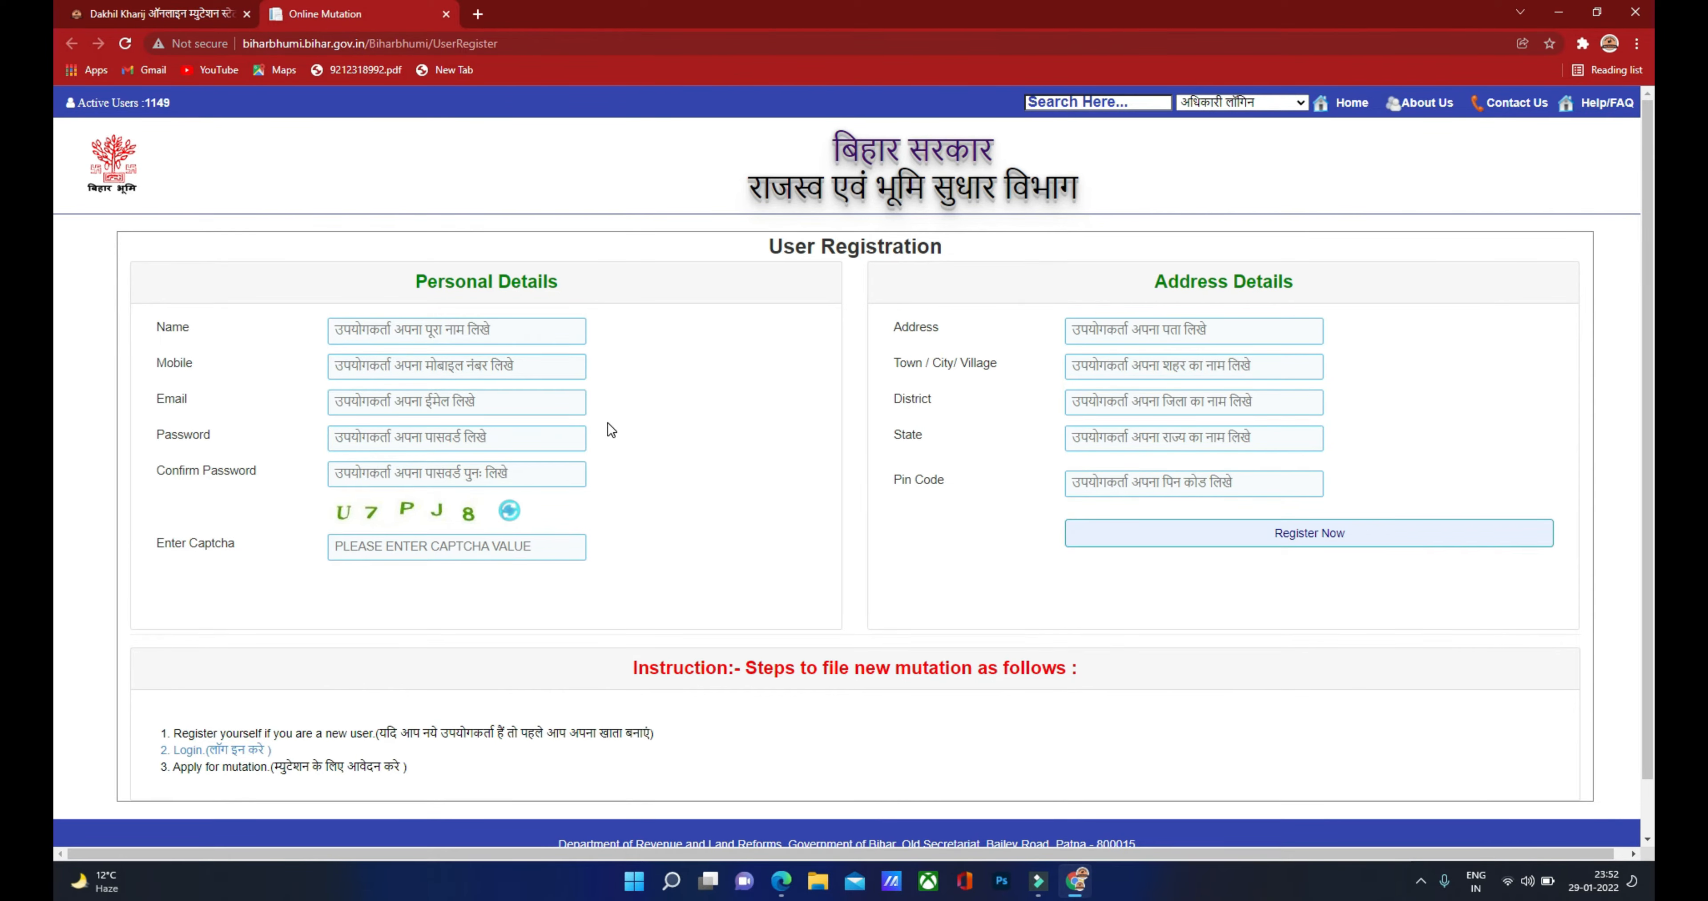
click(439, 331)
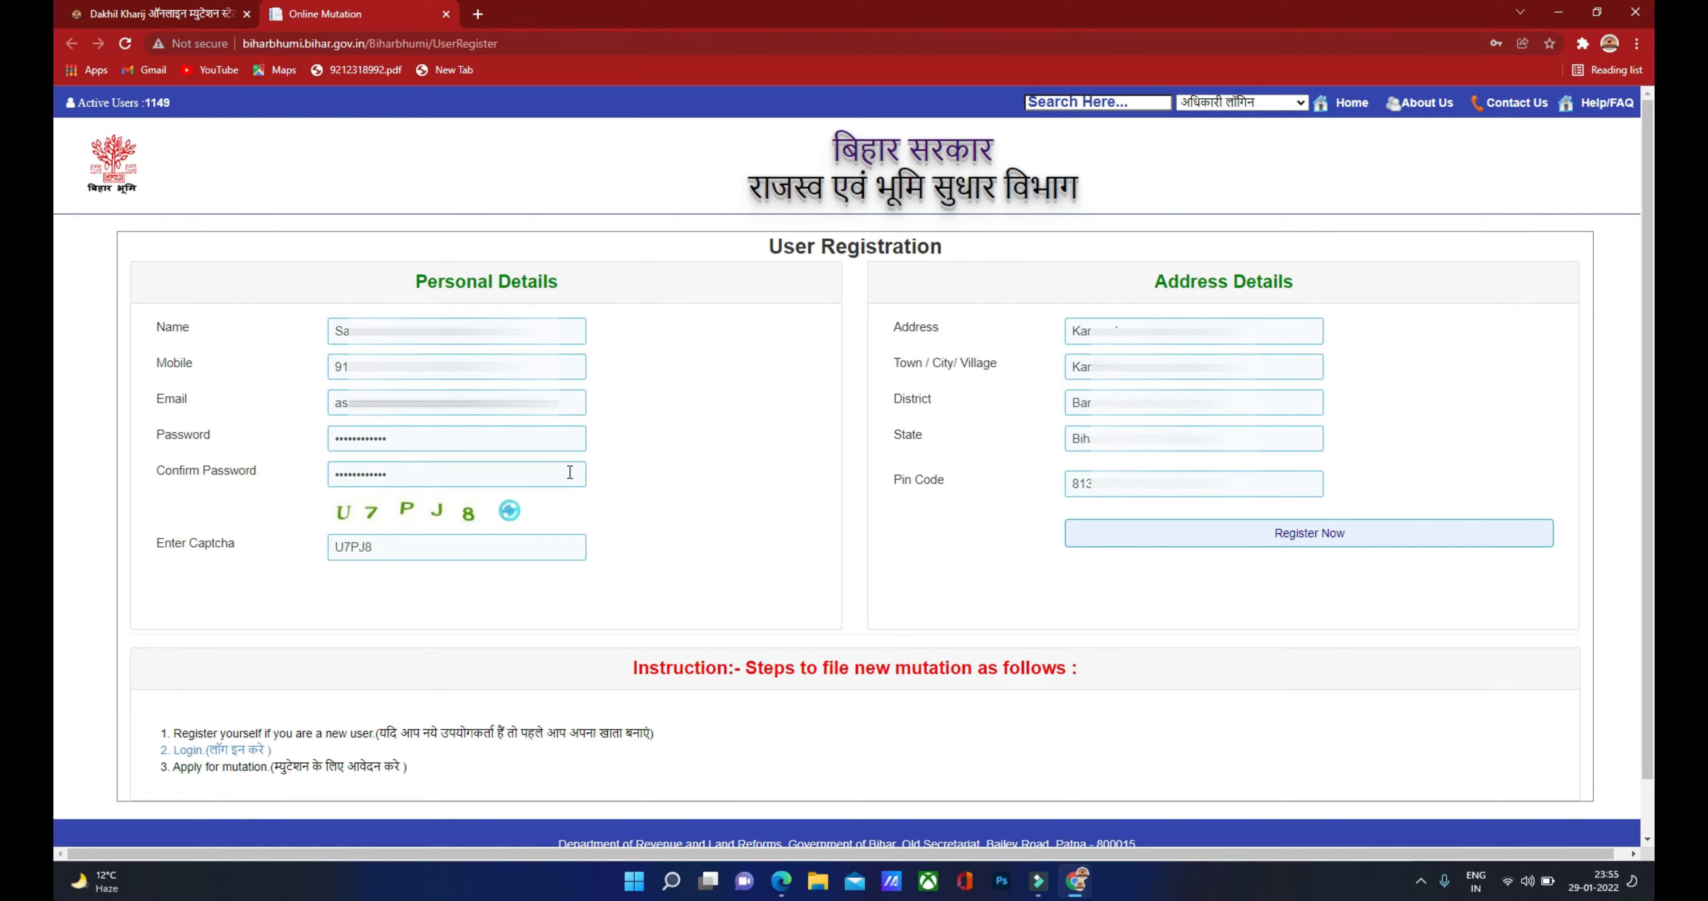
click(1273, 542)
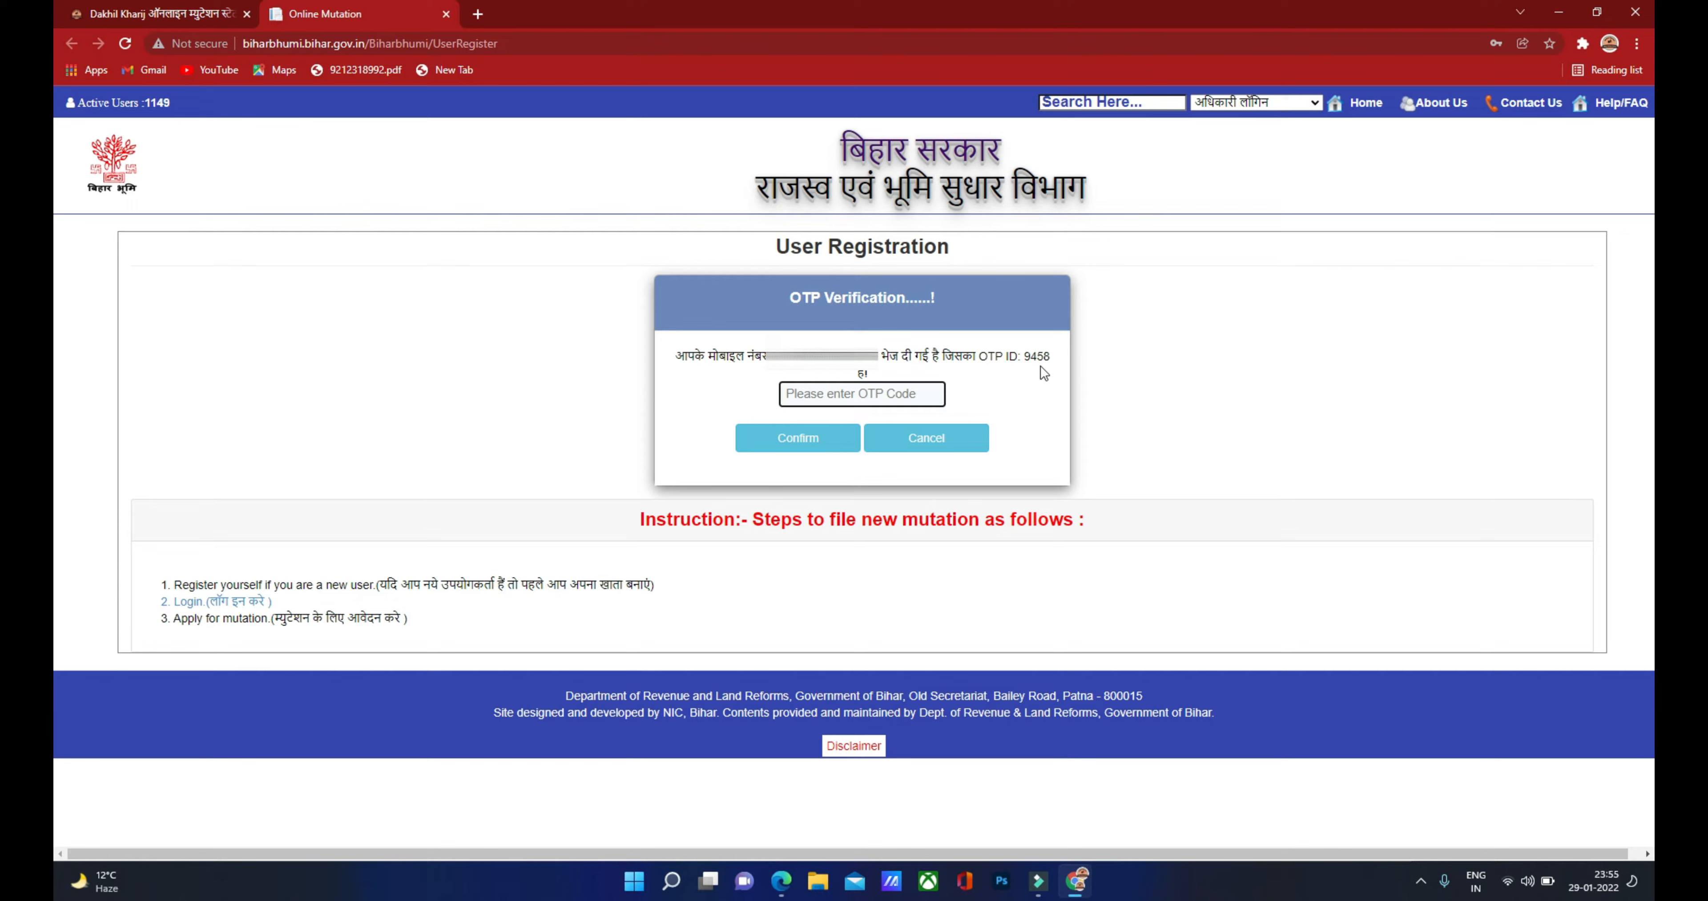
Step: Paste the received one-time code, confirm it, and choose Go For Login on the success box
click(812, 395)
key(ctrl+v)
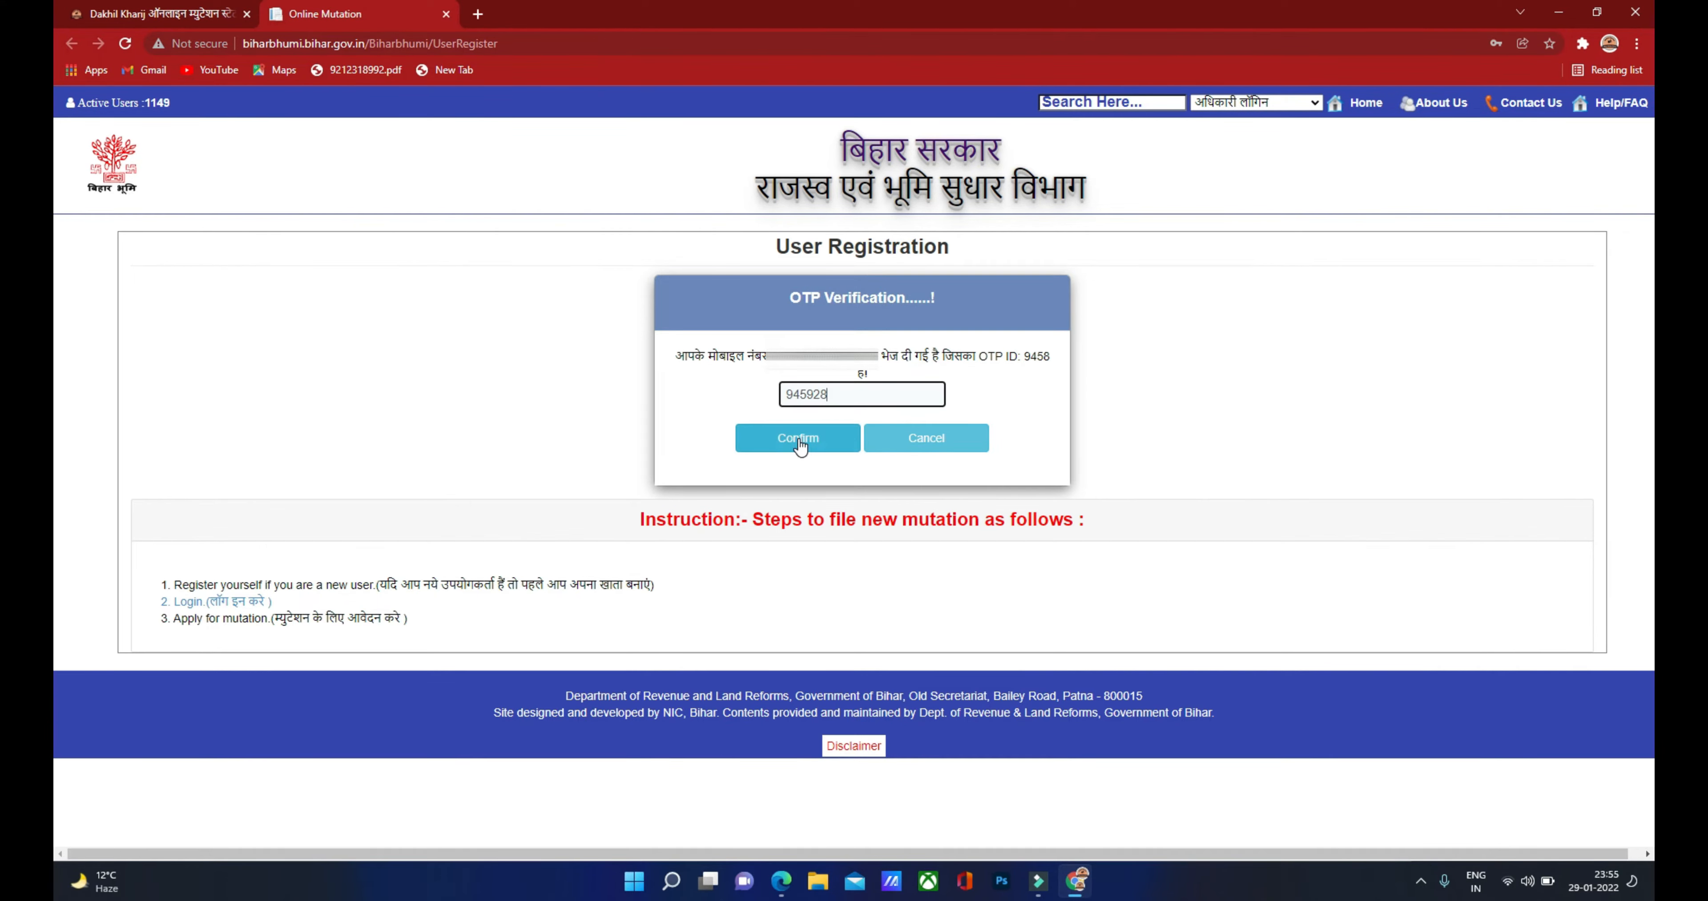
click(799, 440)
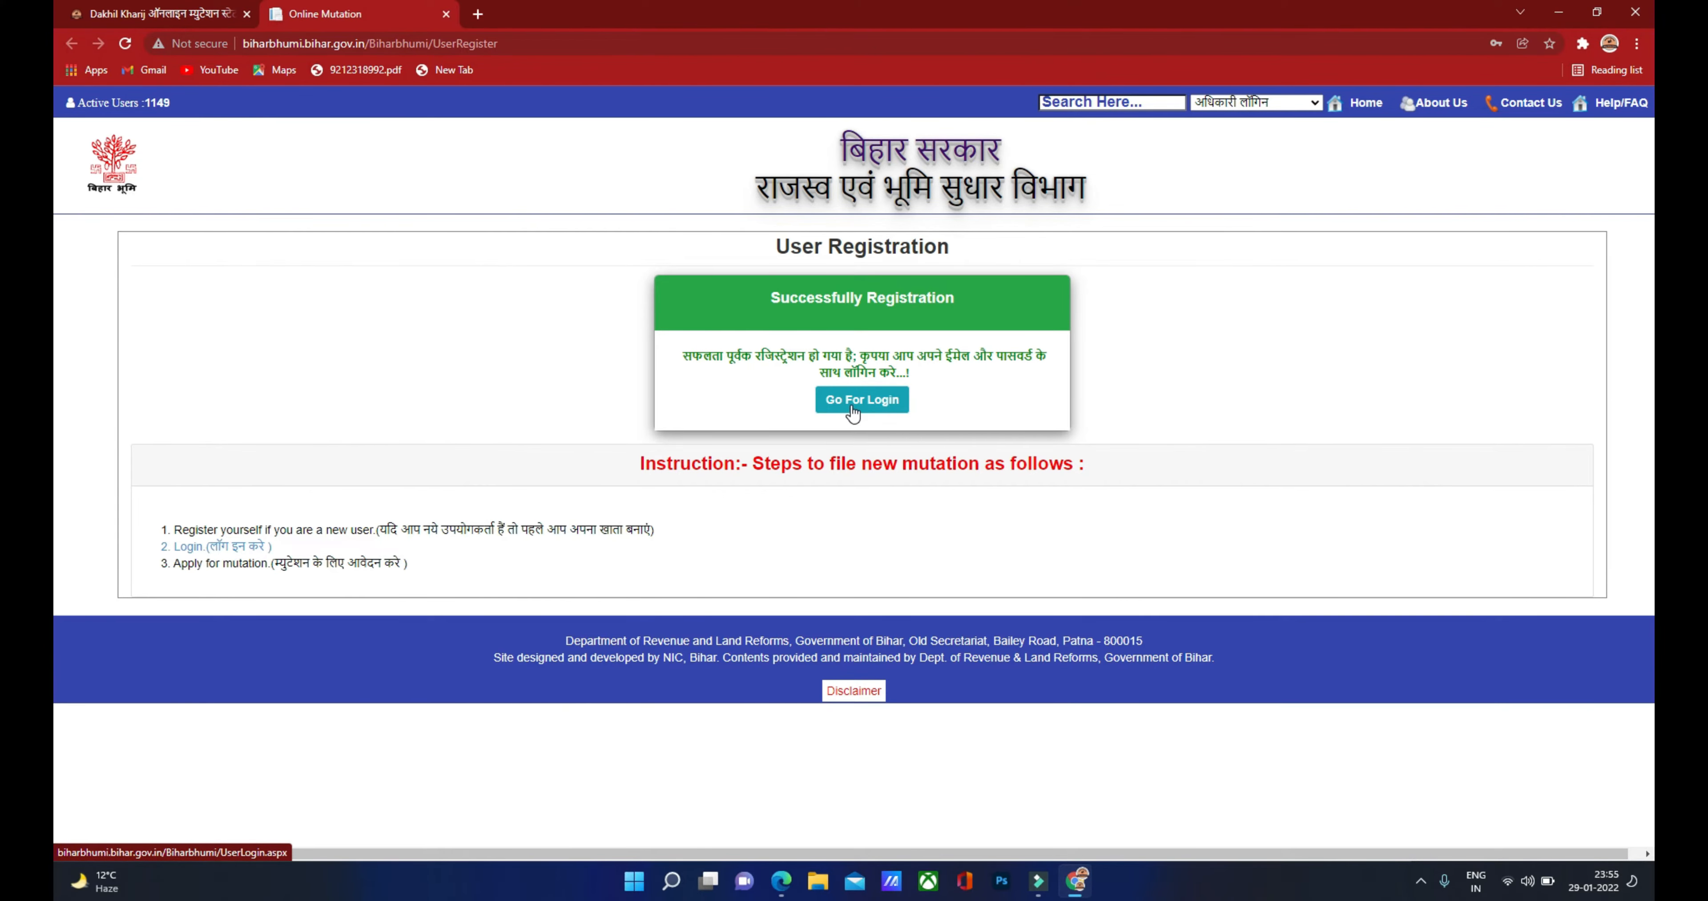
key(ctrl+shift+Tab)
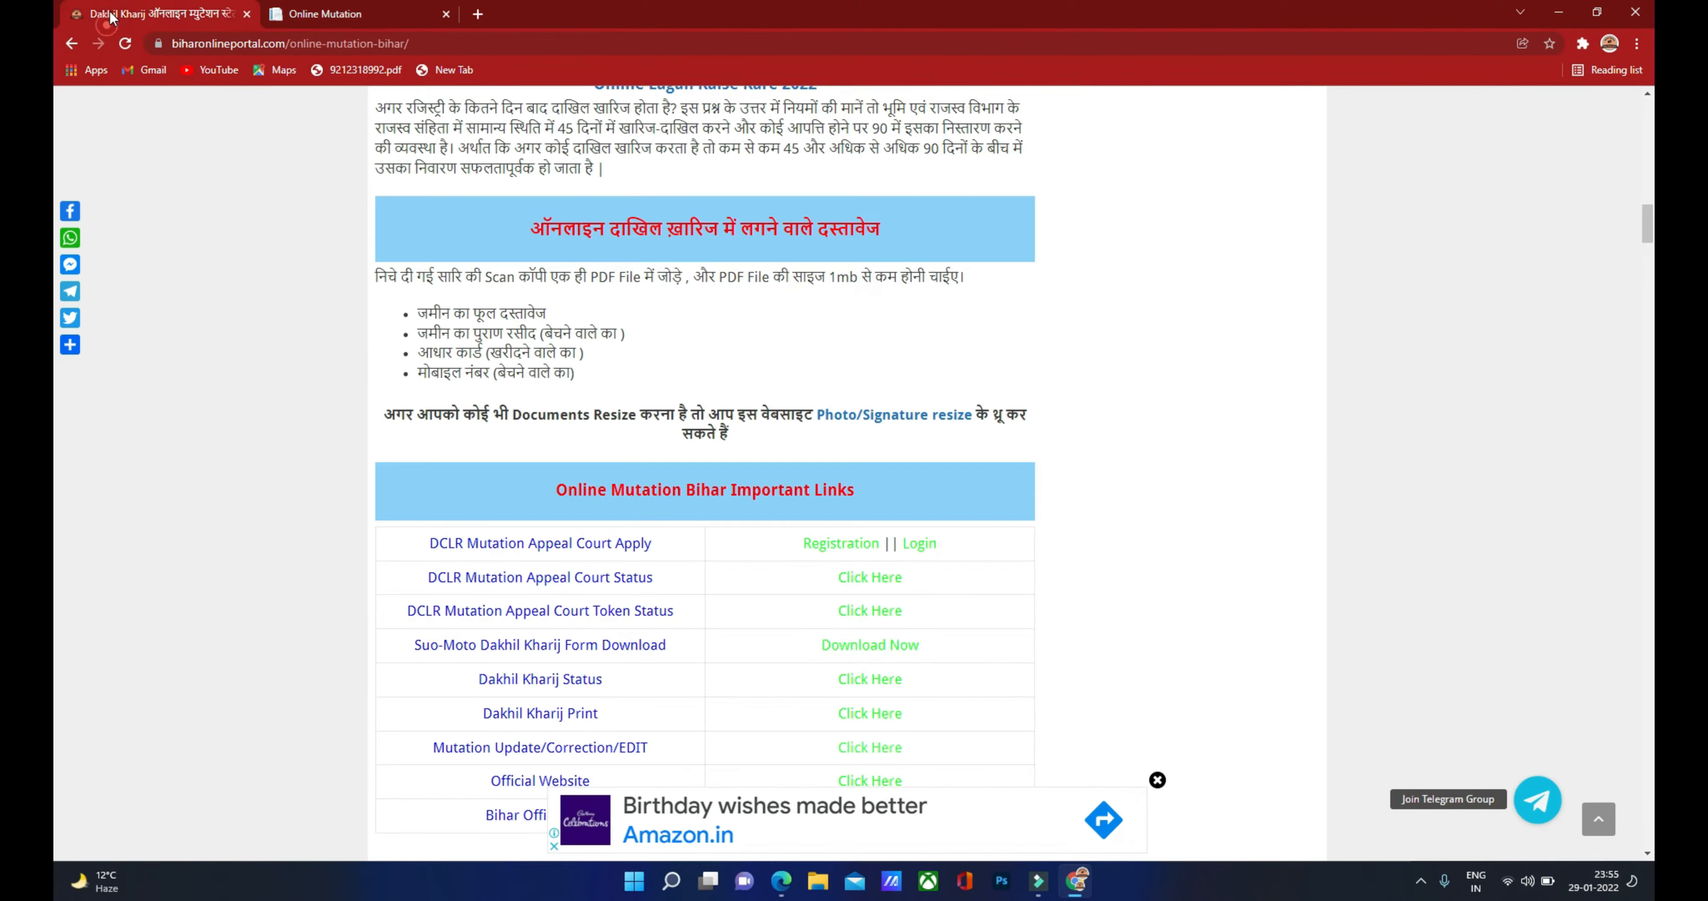
click(921, 545)
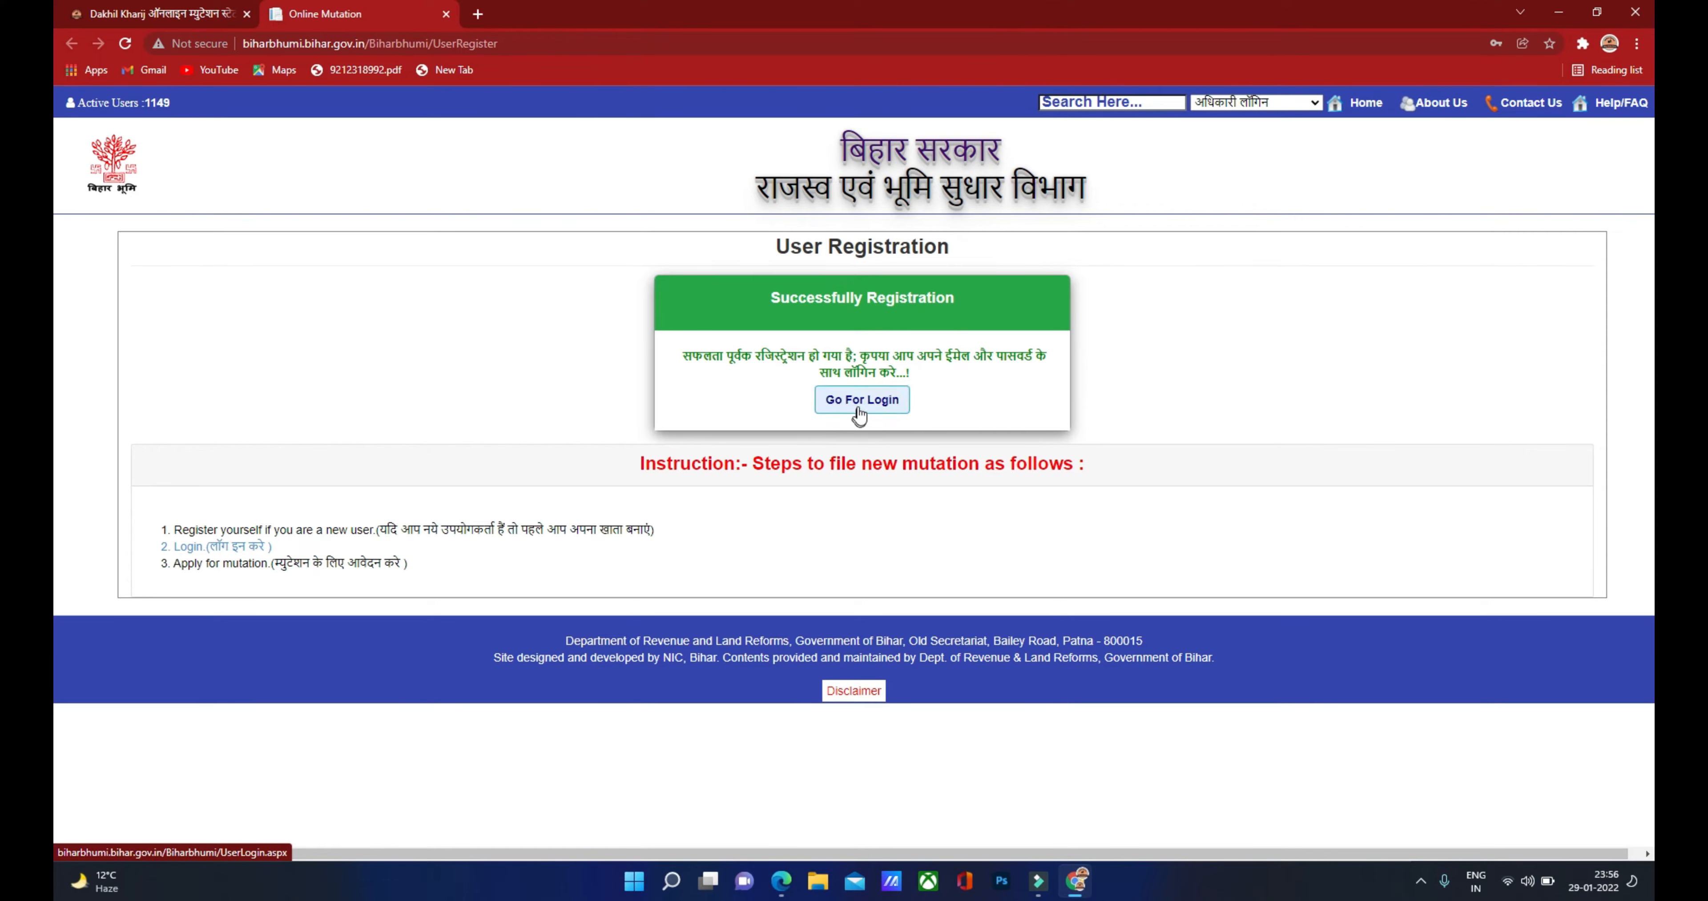
click(861, 411)
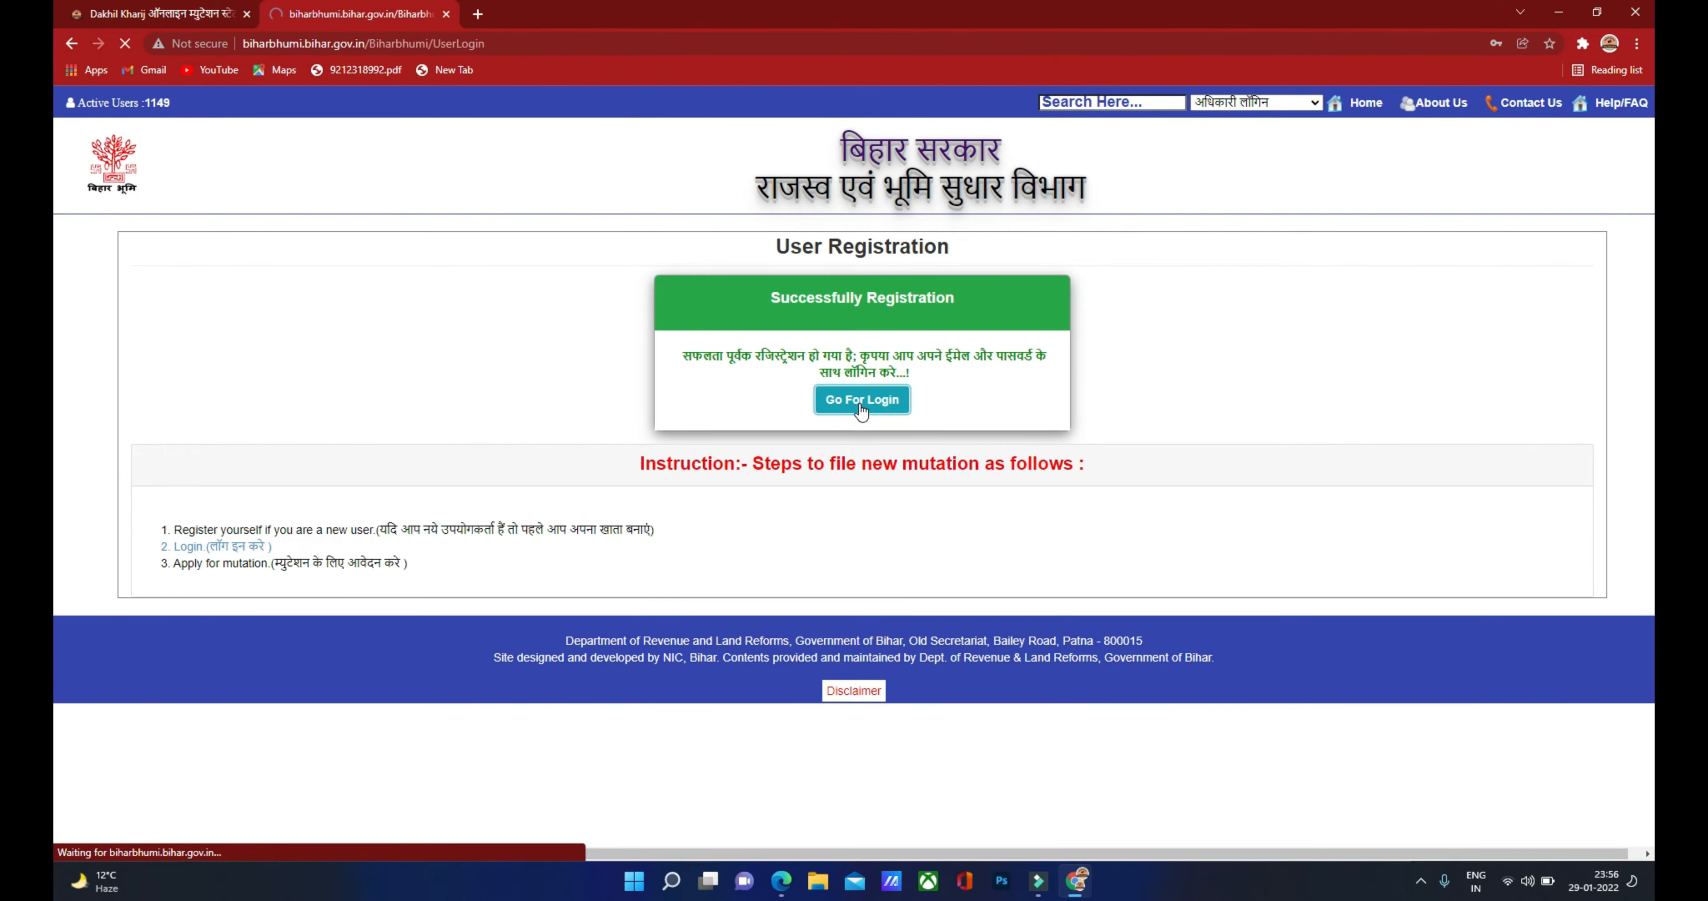
Step: Sign in with the saved email address, the account password and the displayed captcha
click(1103, 274)
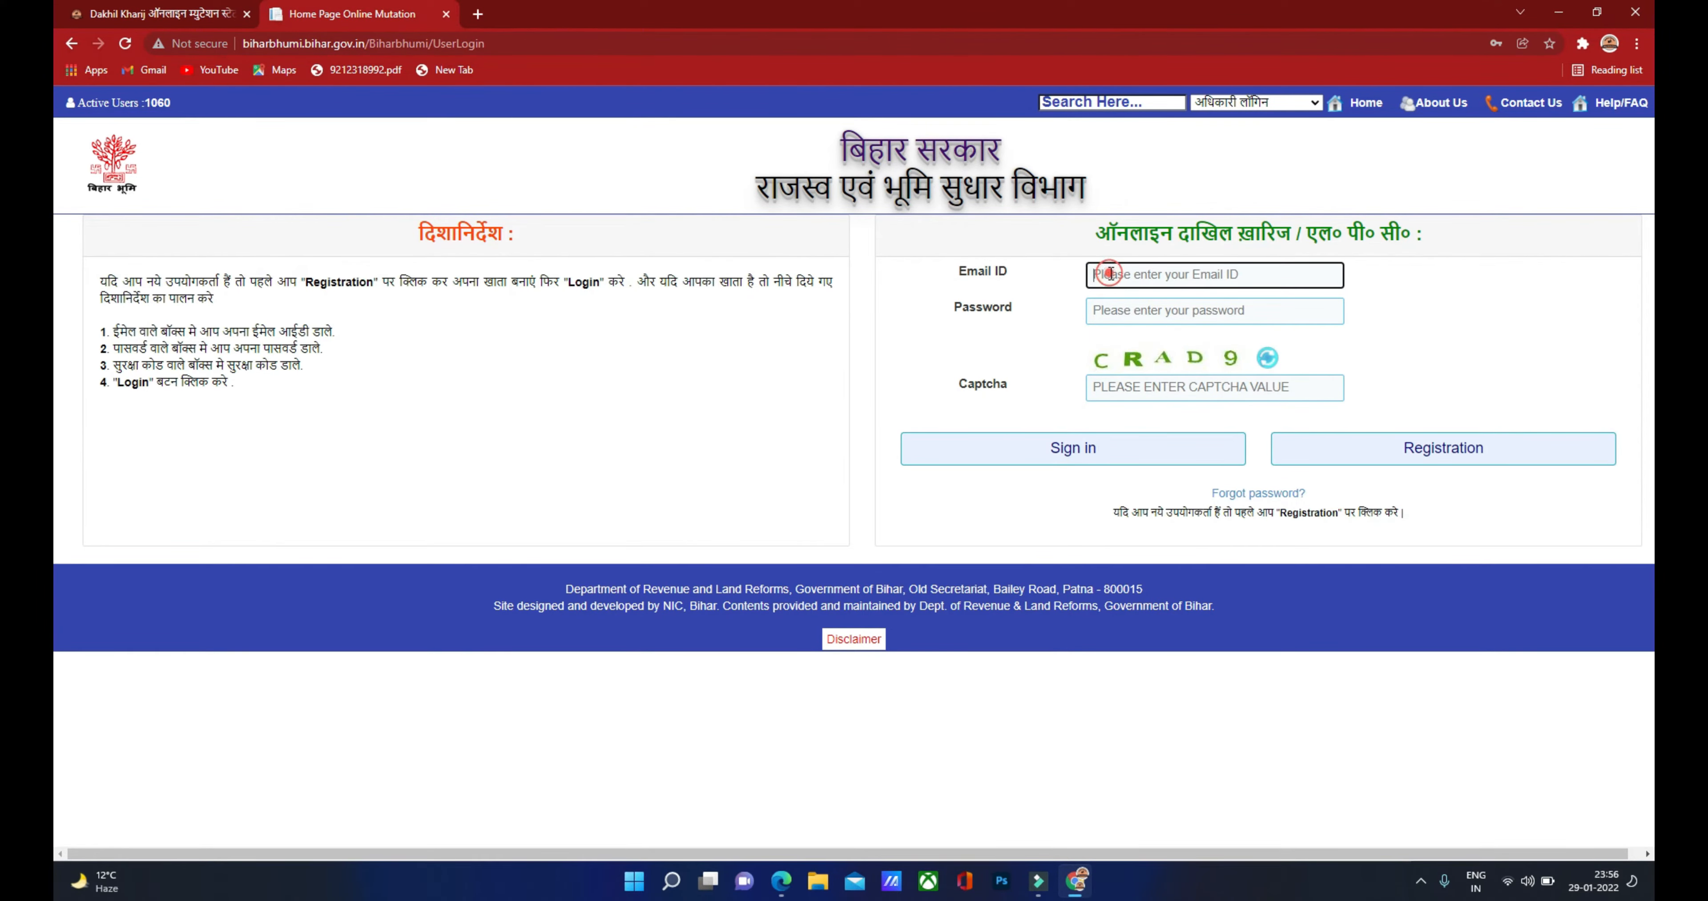
key(Down)
key(Return)
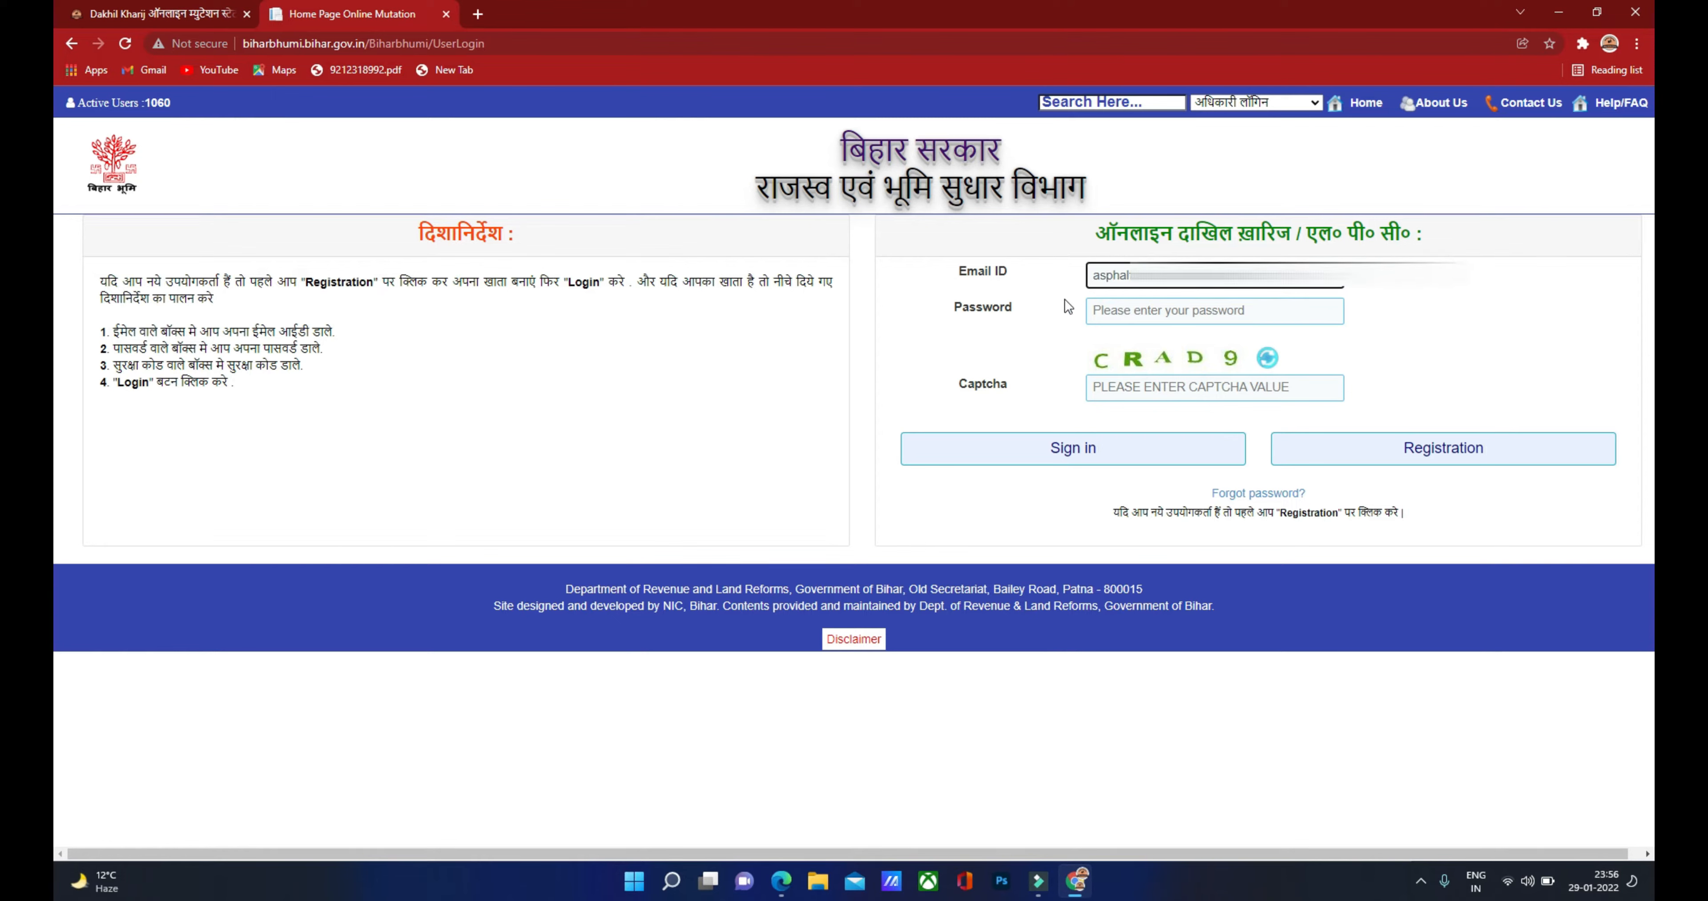
click(1110, 308)
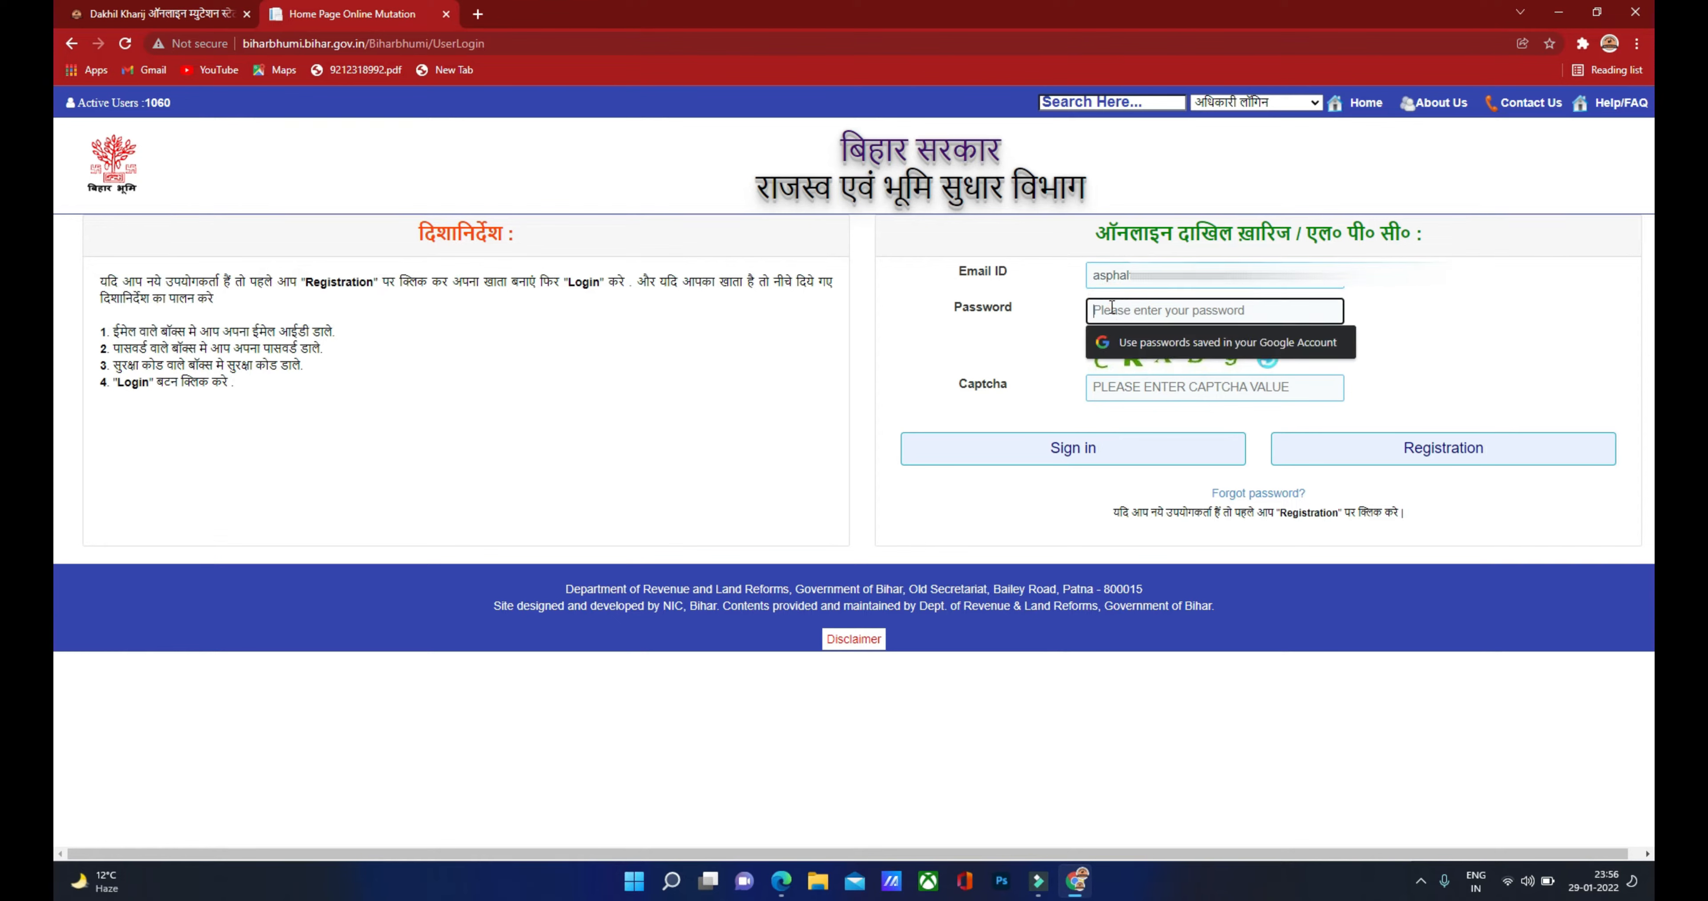
text(••••••••••••)
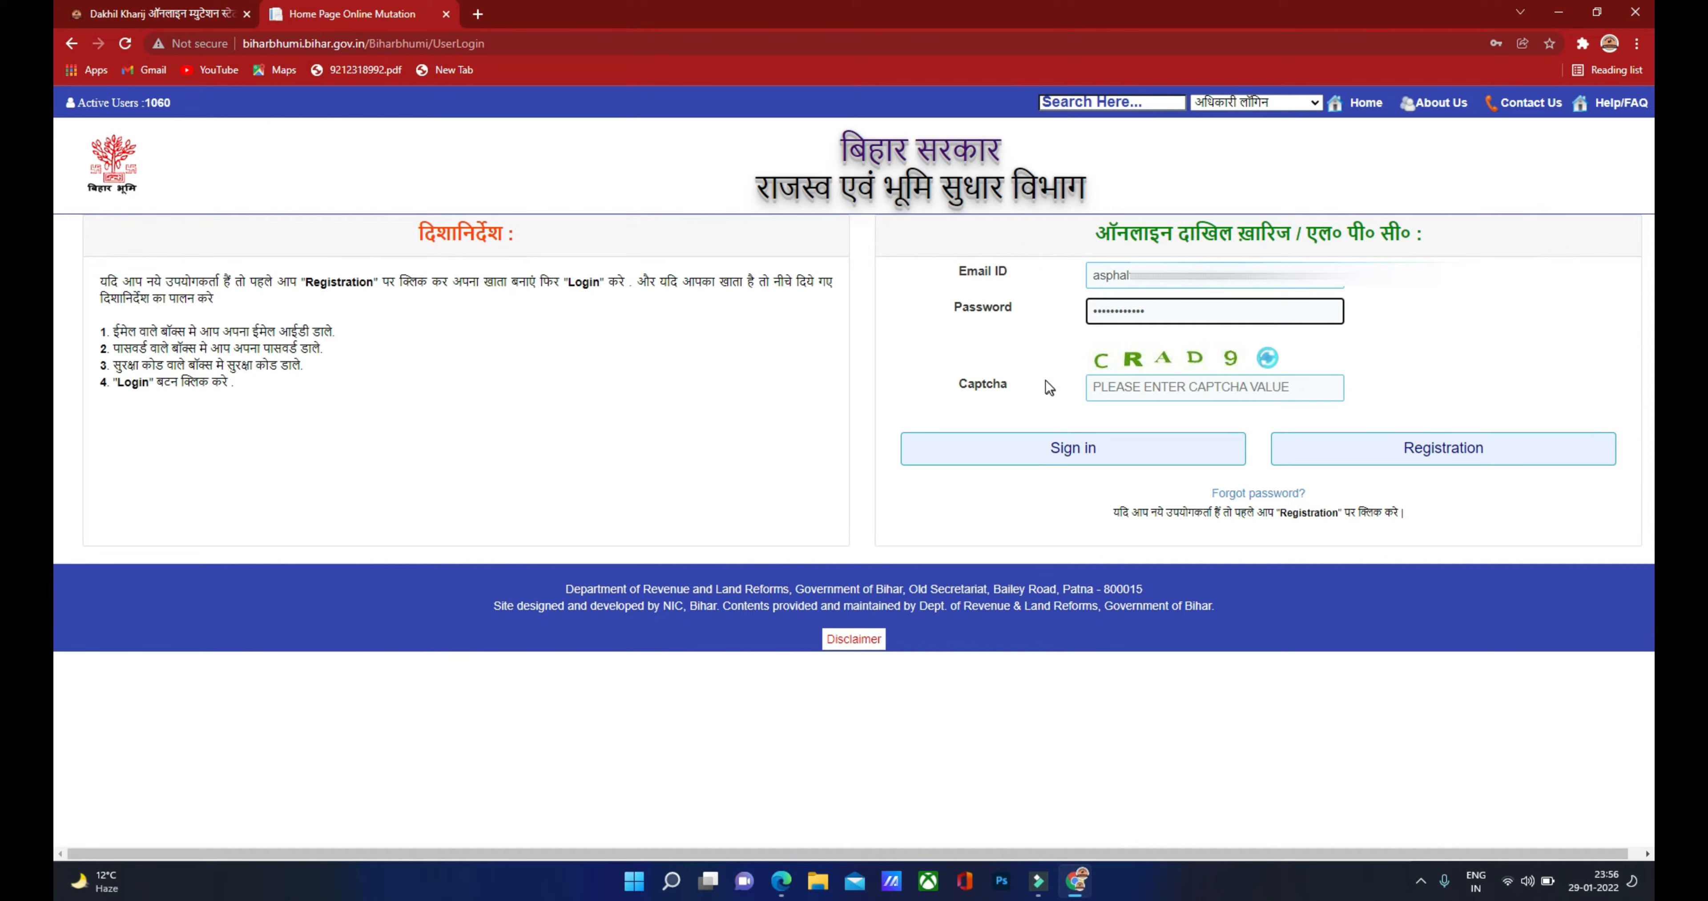
click(1135, 390)
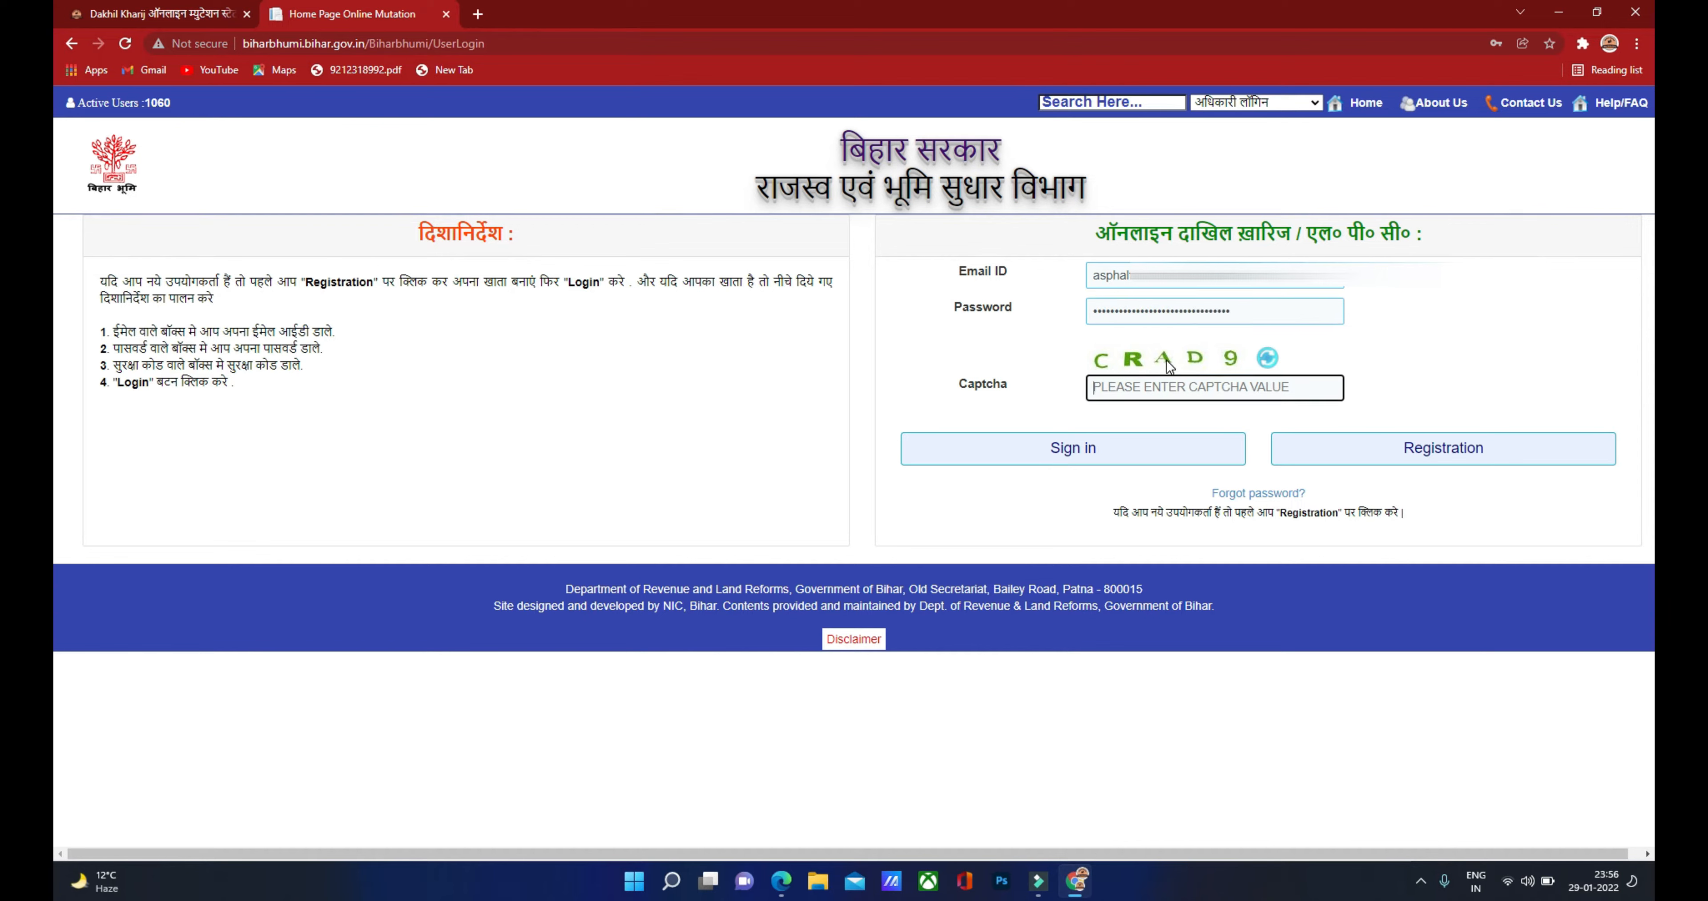
text(CRAD9)
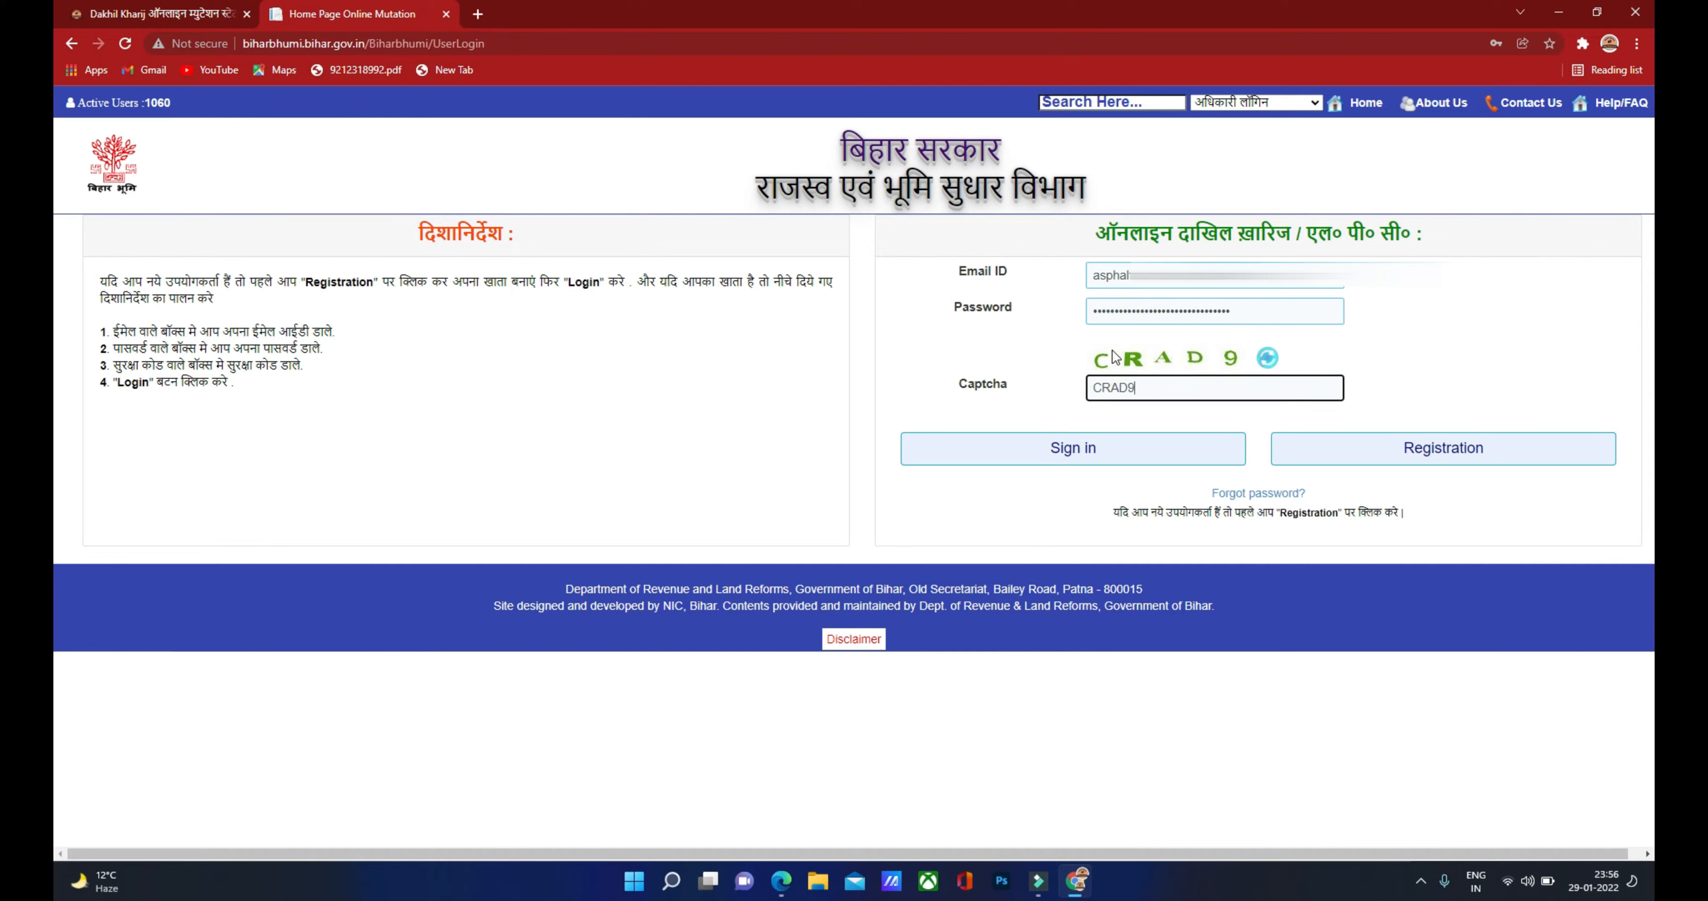
click(1081, 450)
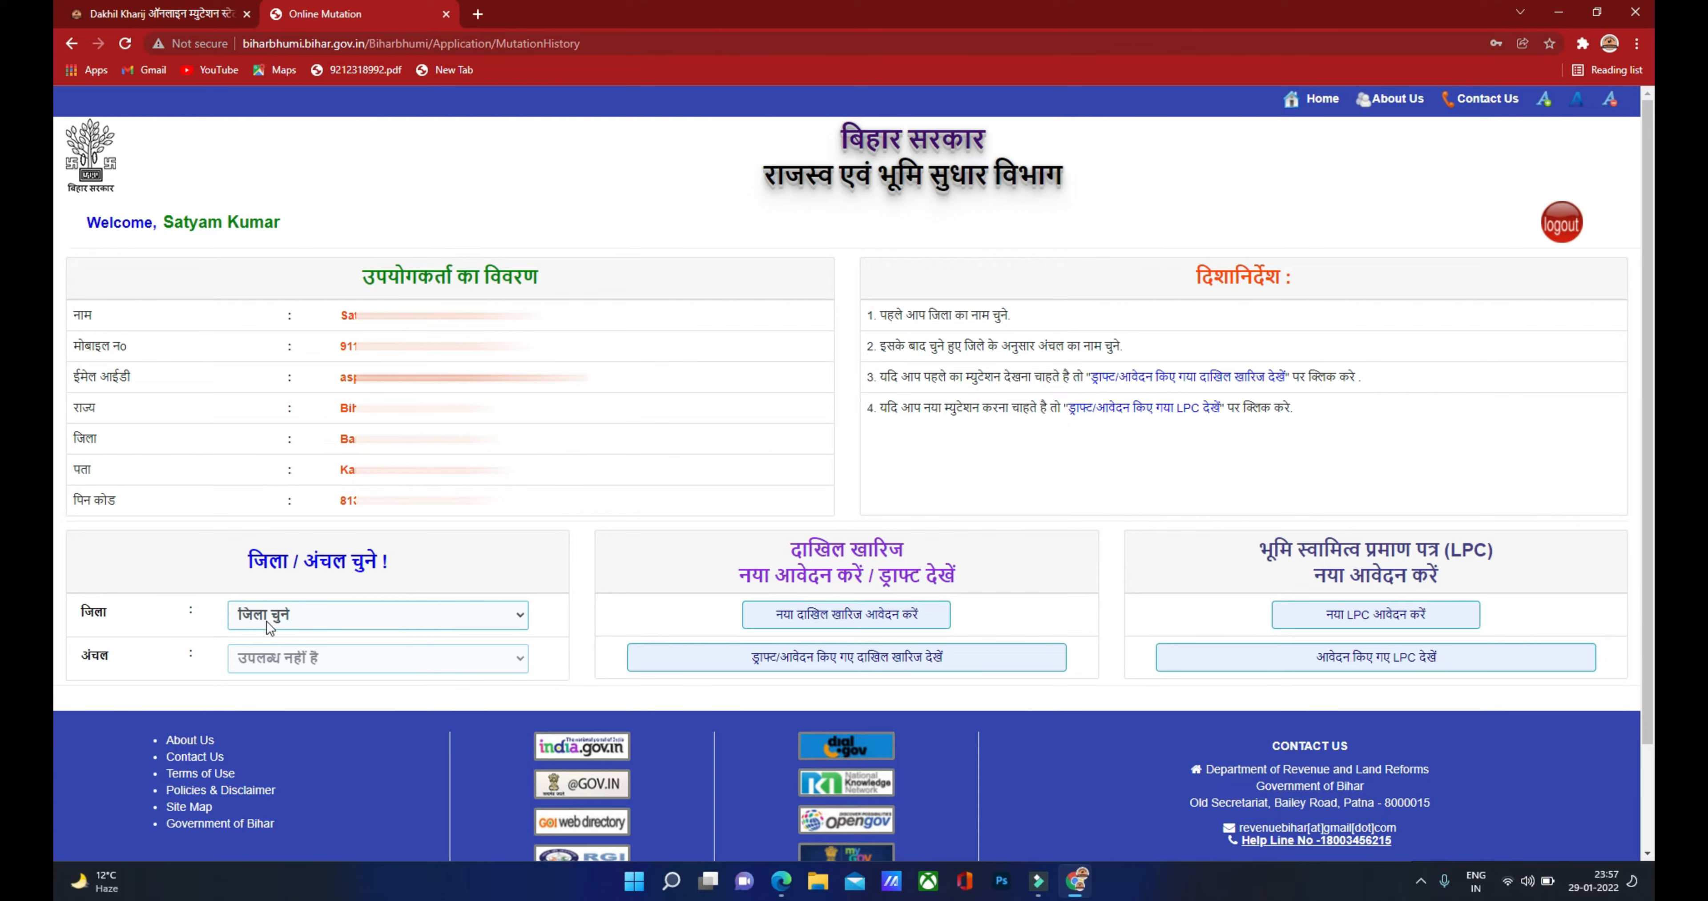
Step: Set जिला to Bhagalpur and अंचल to NathNagar, then choose नया दाखिल खारिज आवेदन करें
click(309, 620)
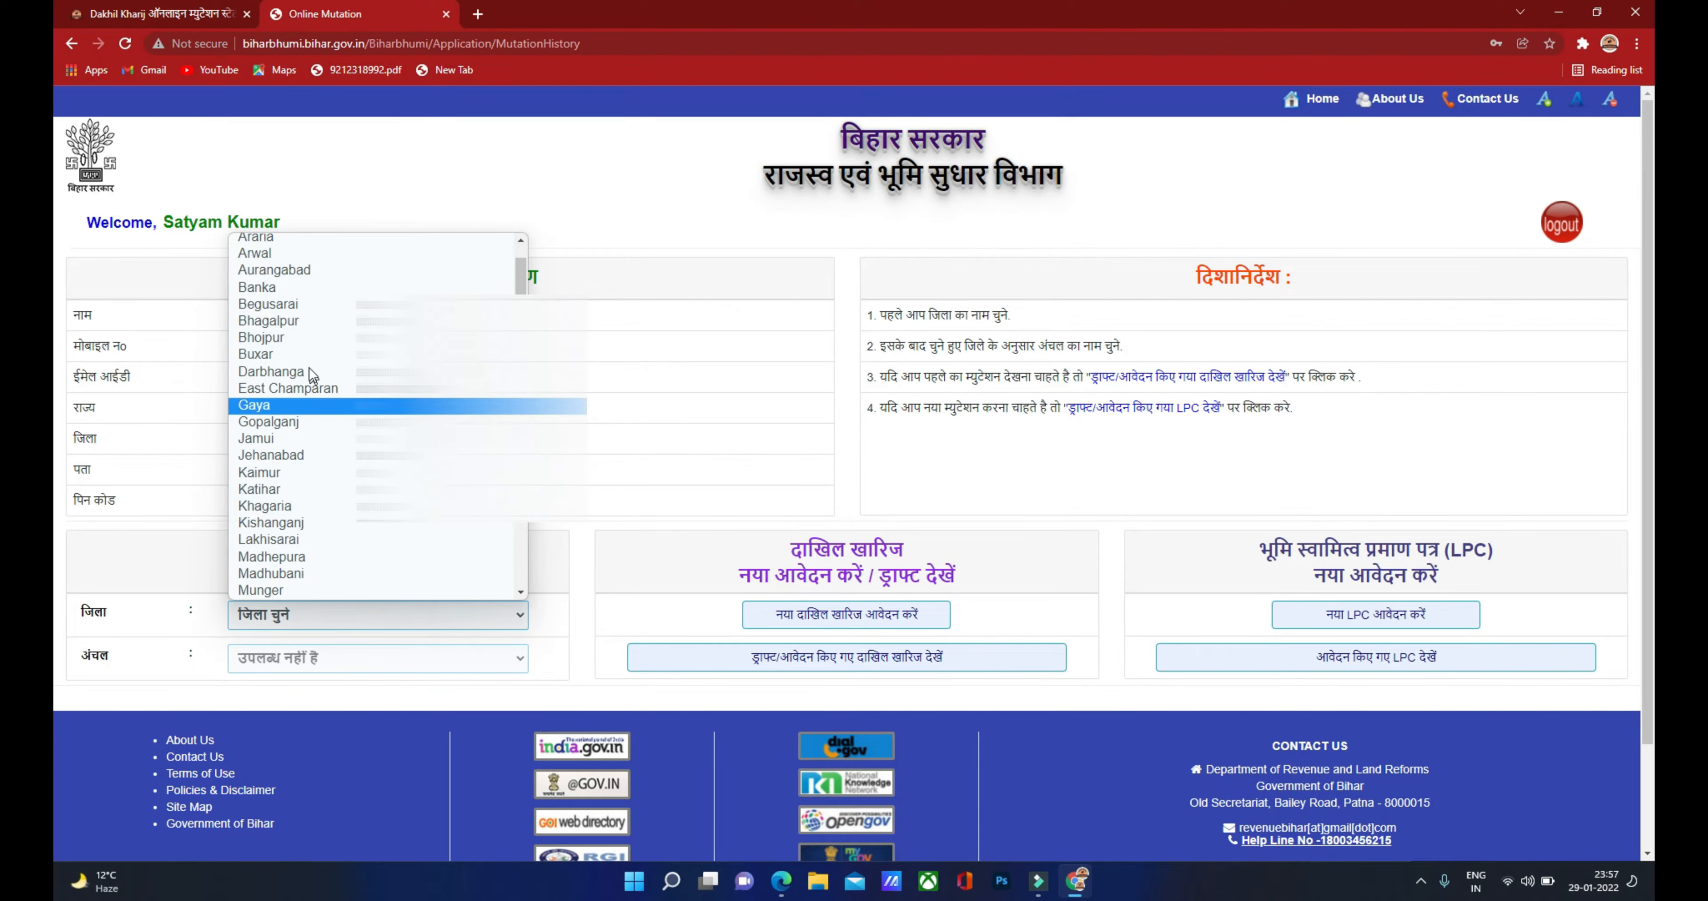
click(286, 321)
click(288, 660)
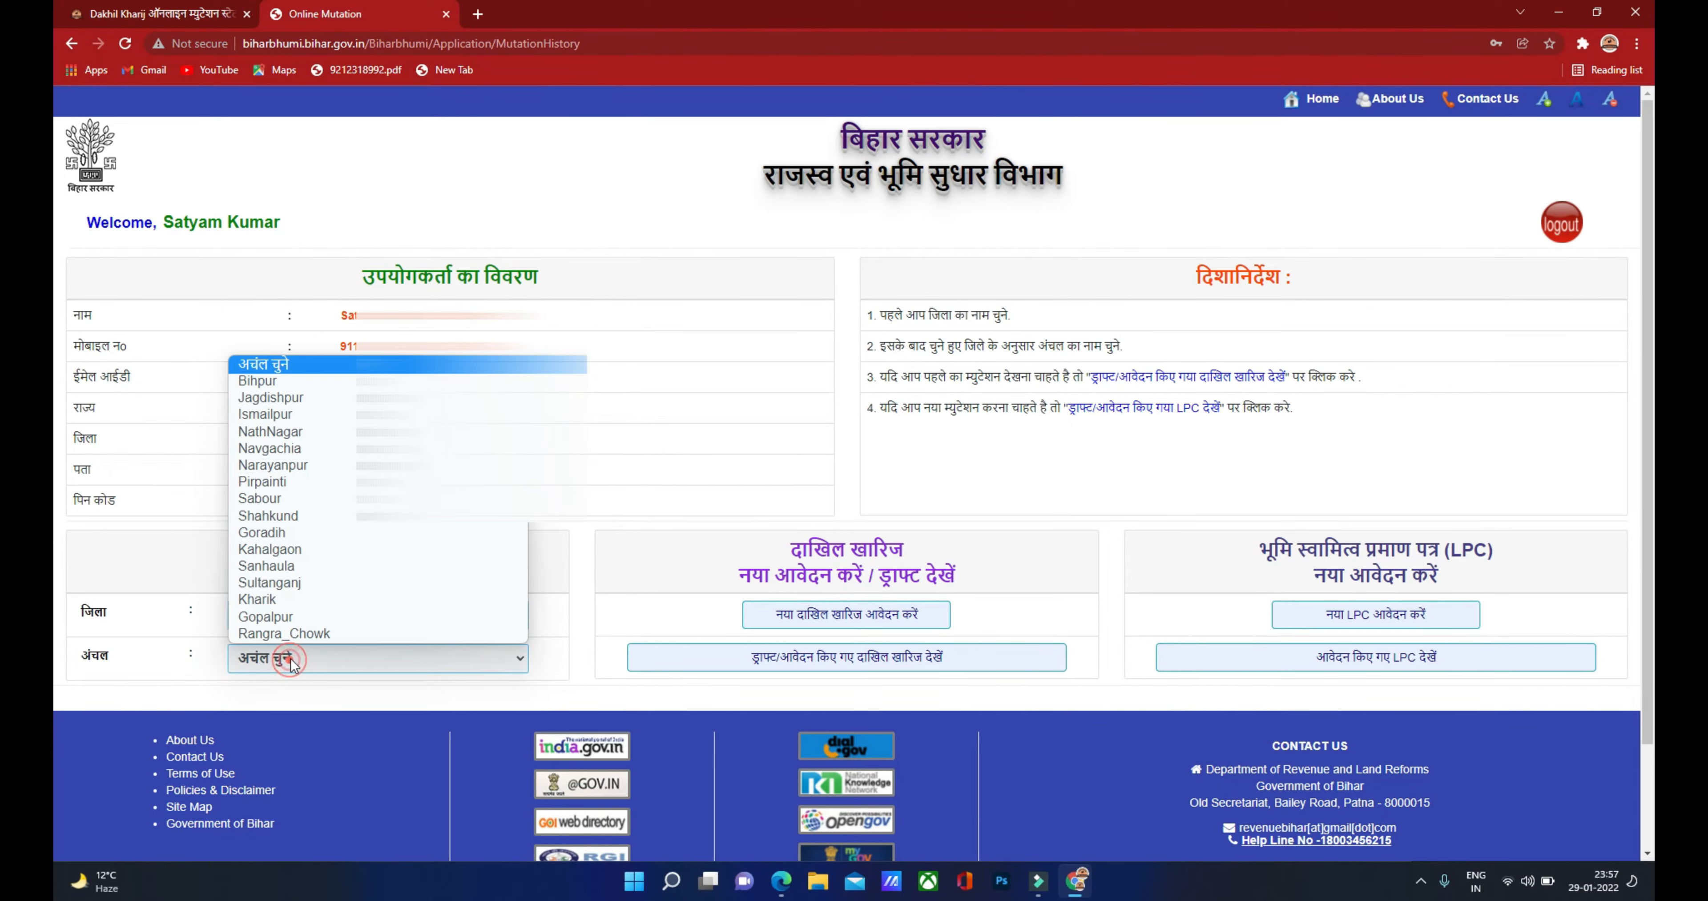
click(291, 435)
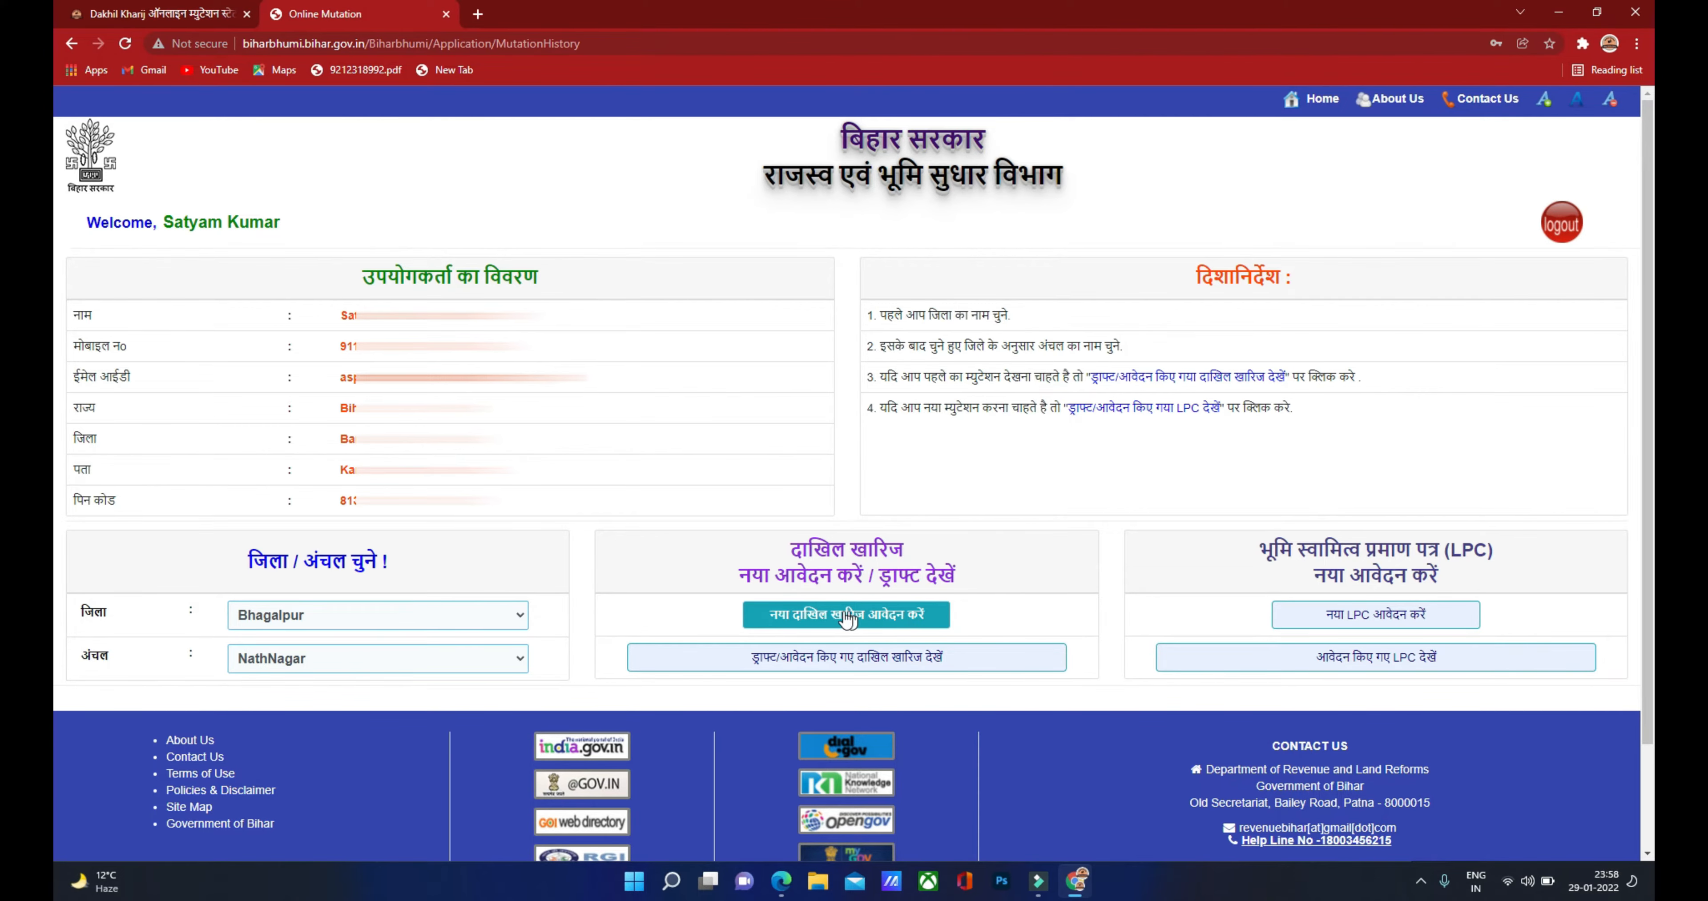
click(824, 621)
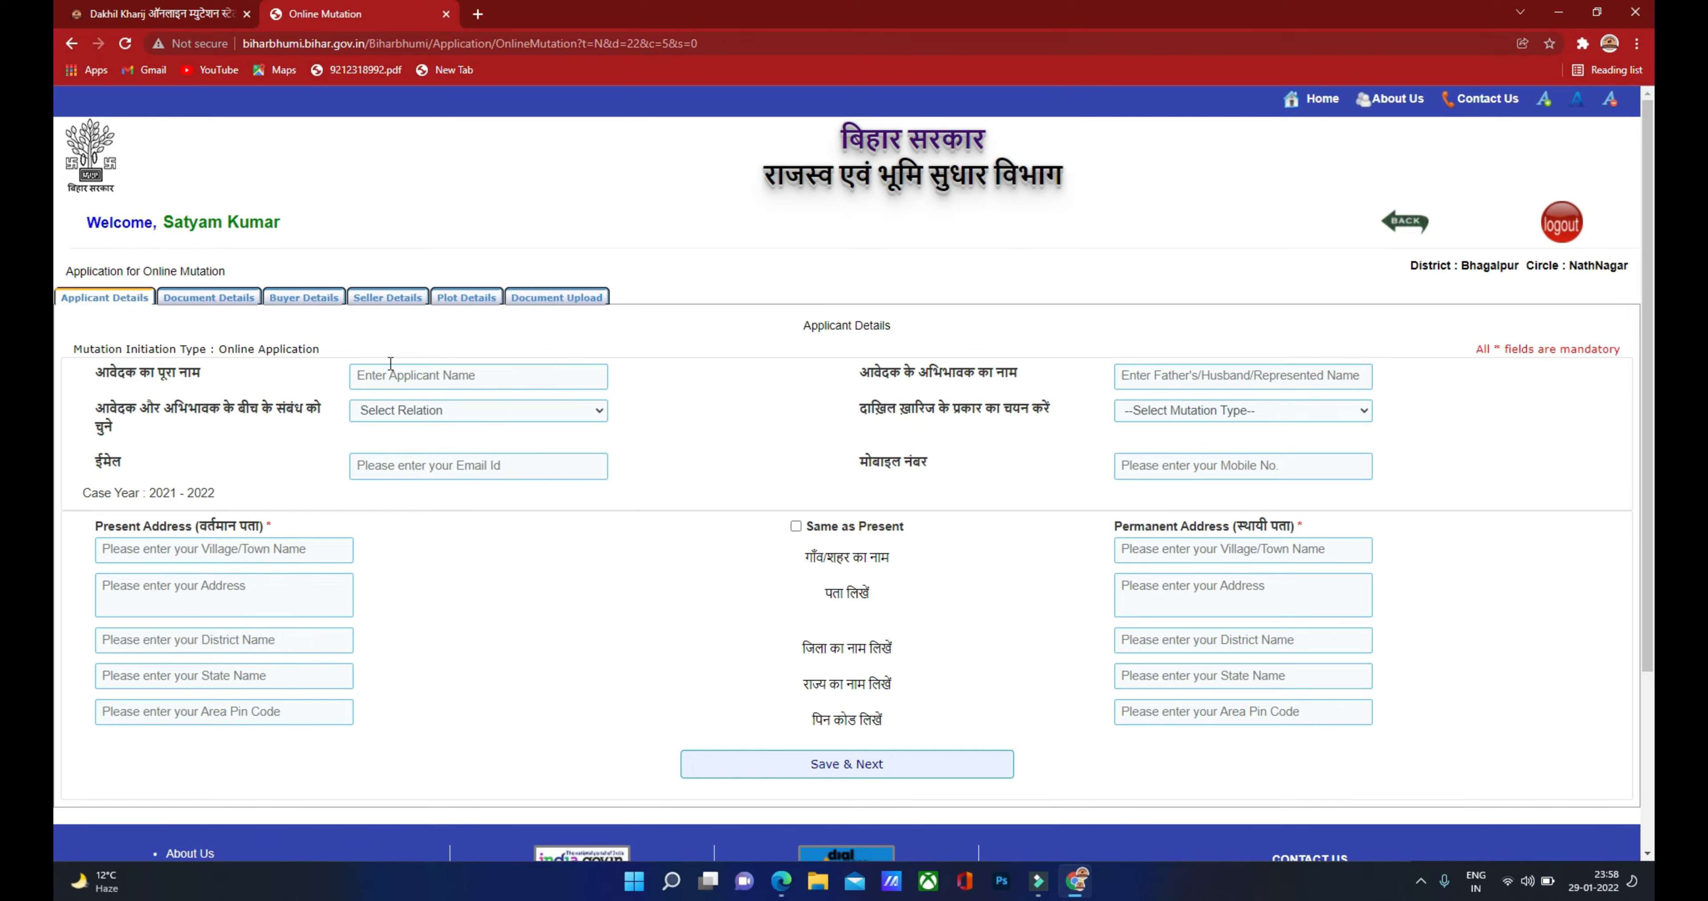
Step: Enter the applicant's name and father's name, with relation Father and mutation type Sale/Purchase
click(380, 377)
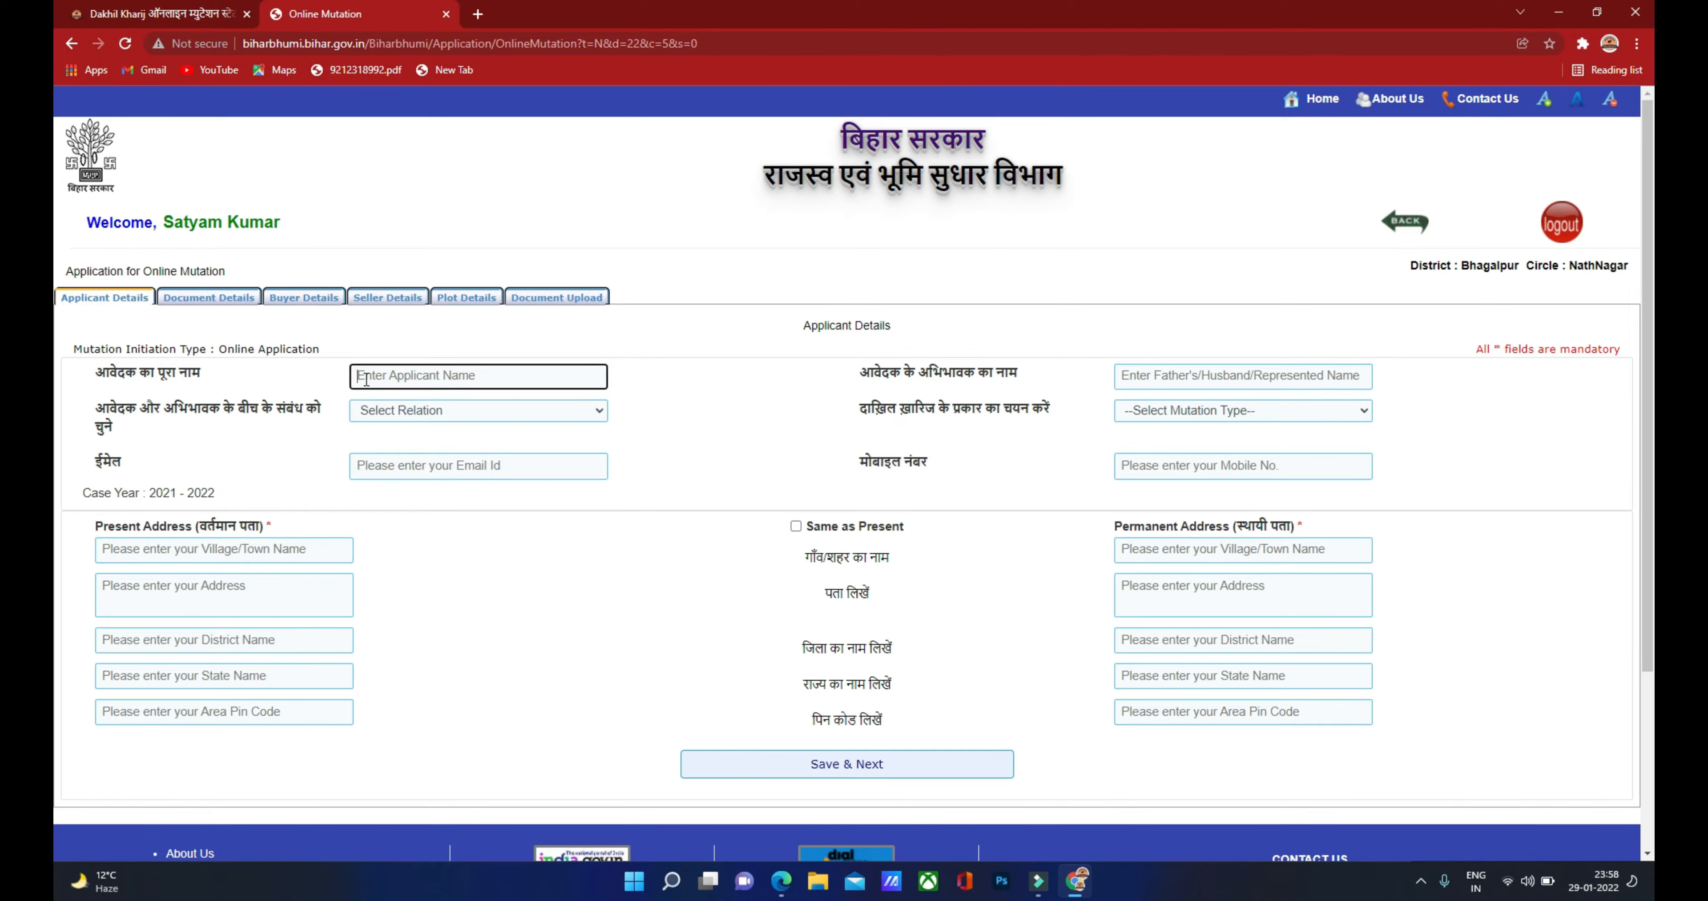
click(1131, 376)
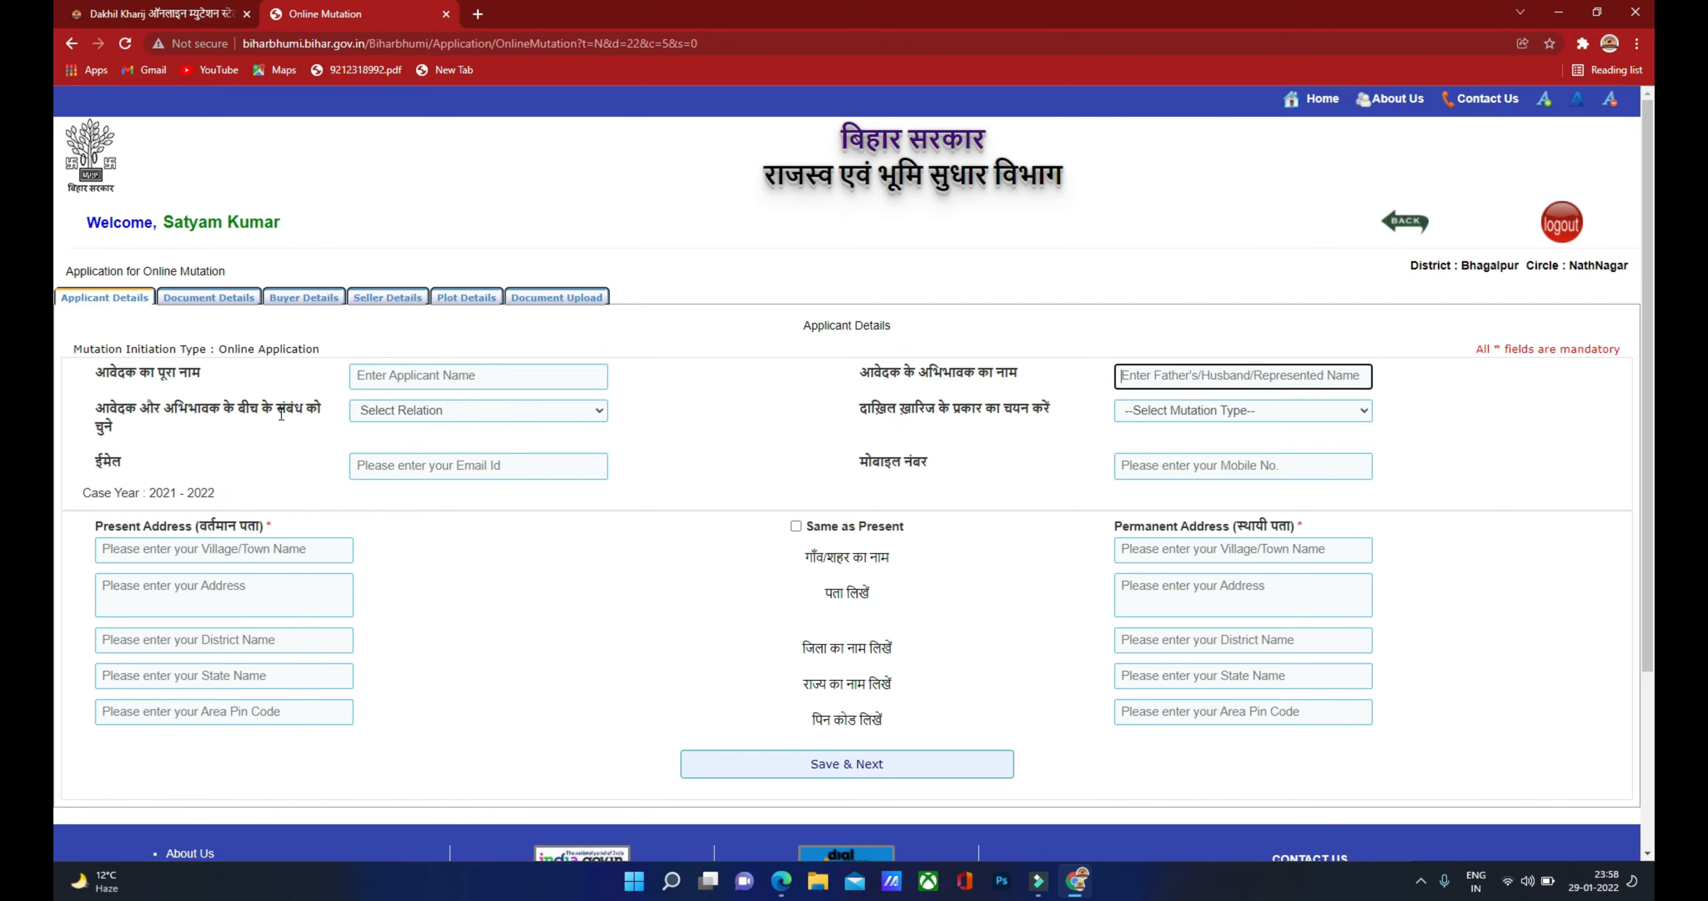
click(471, 411)
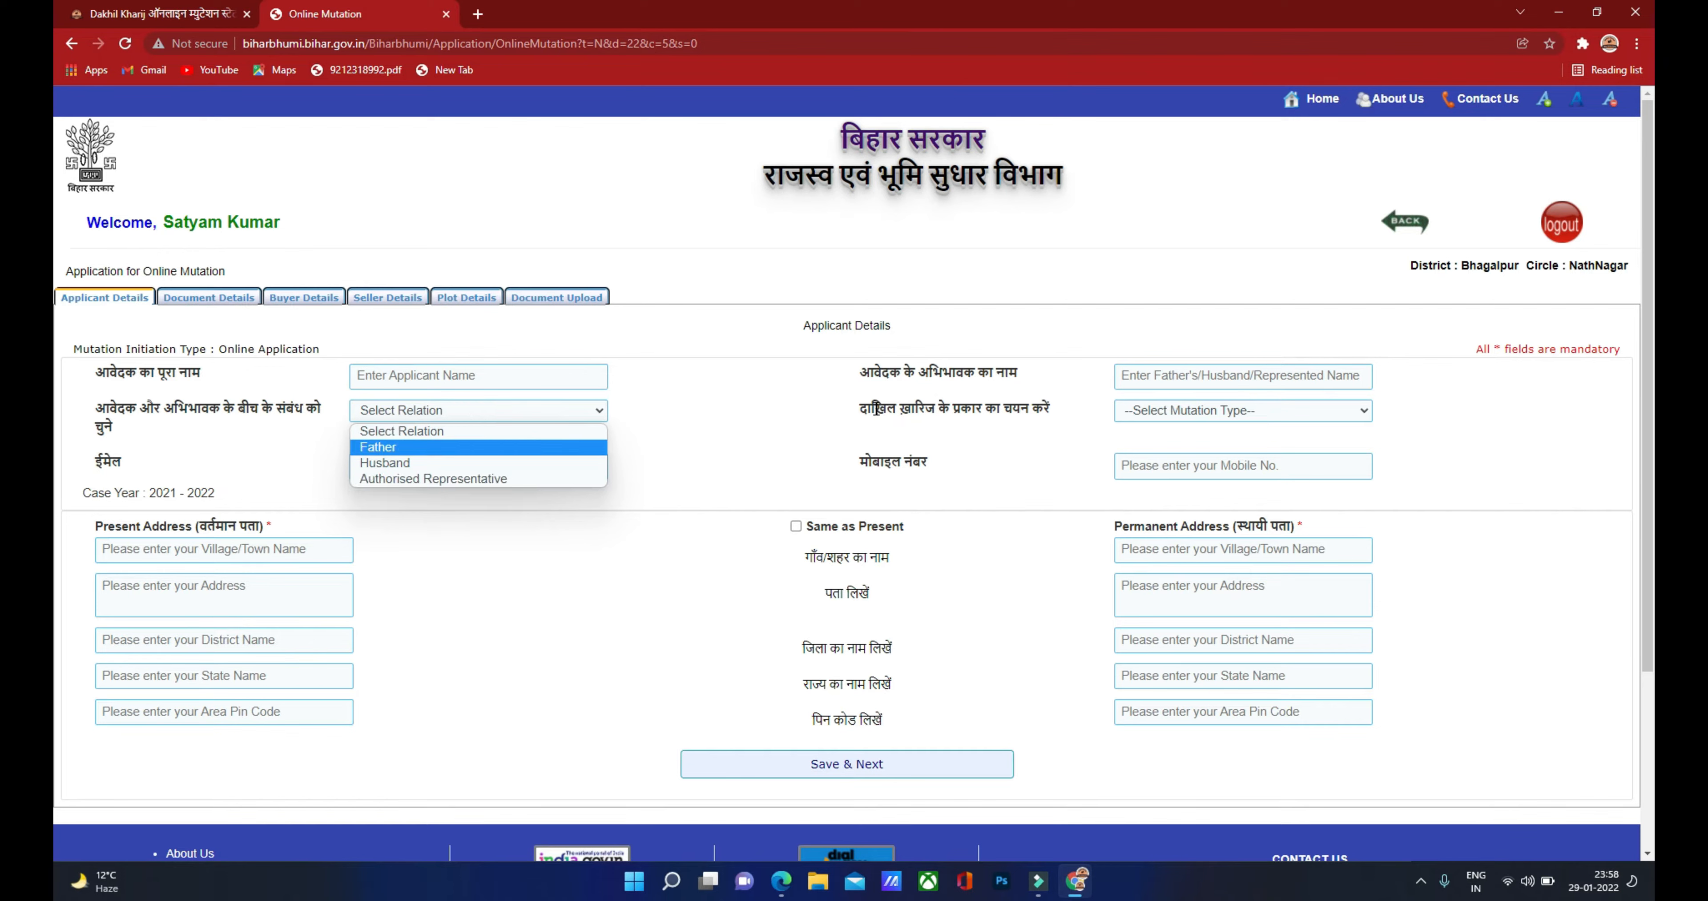
click(1146, 413)
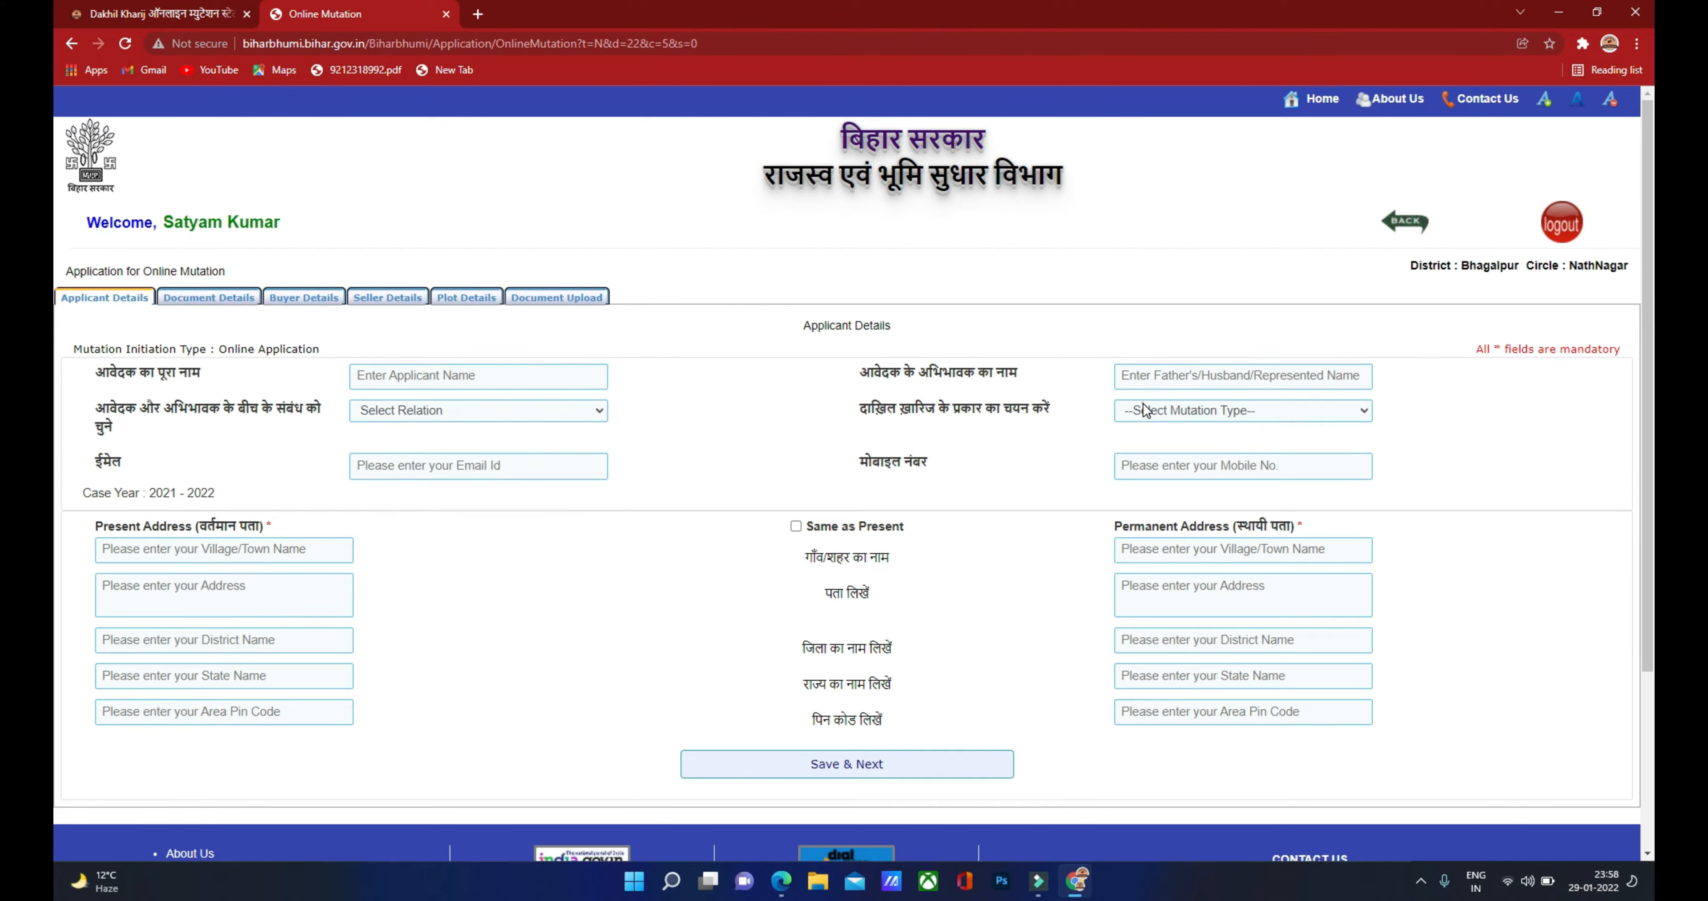
click(1146, 412)
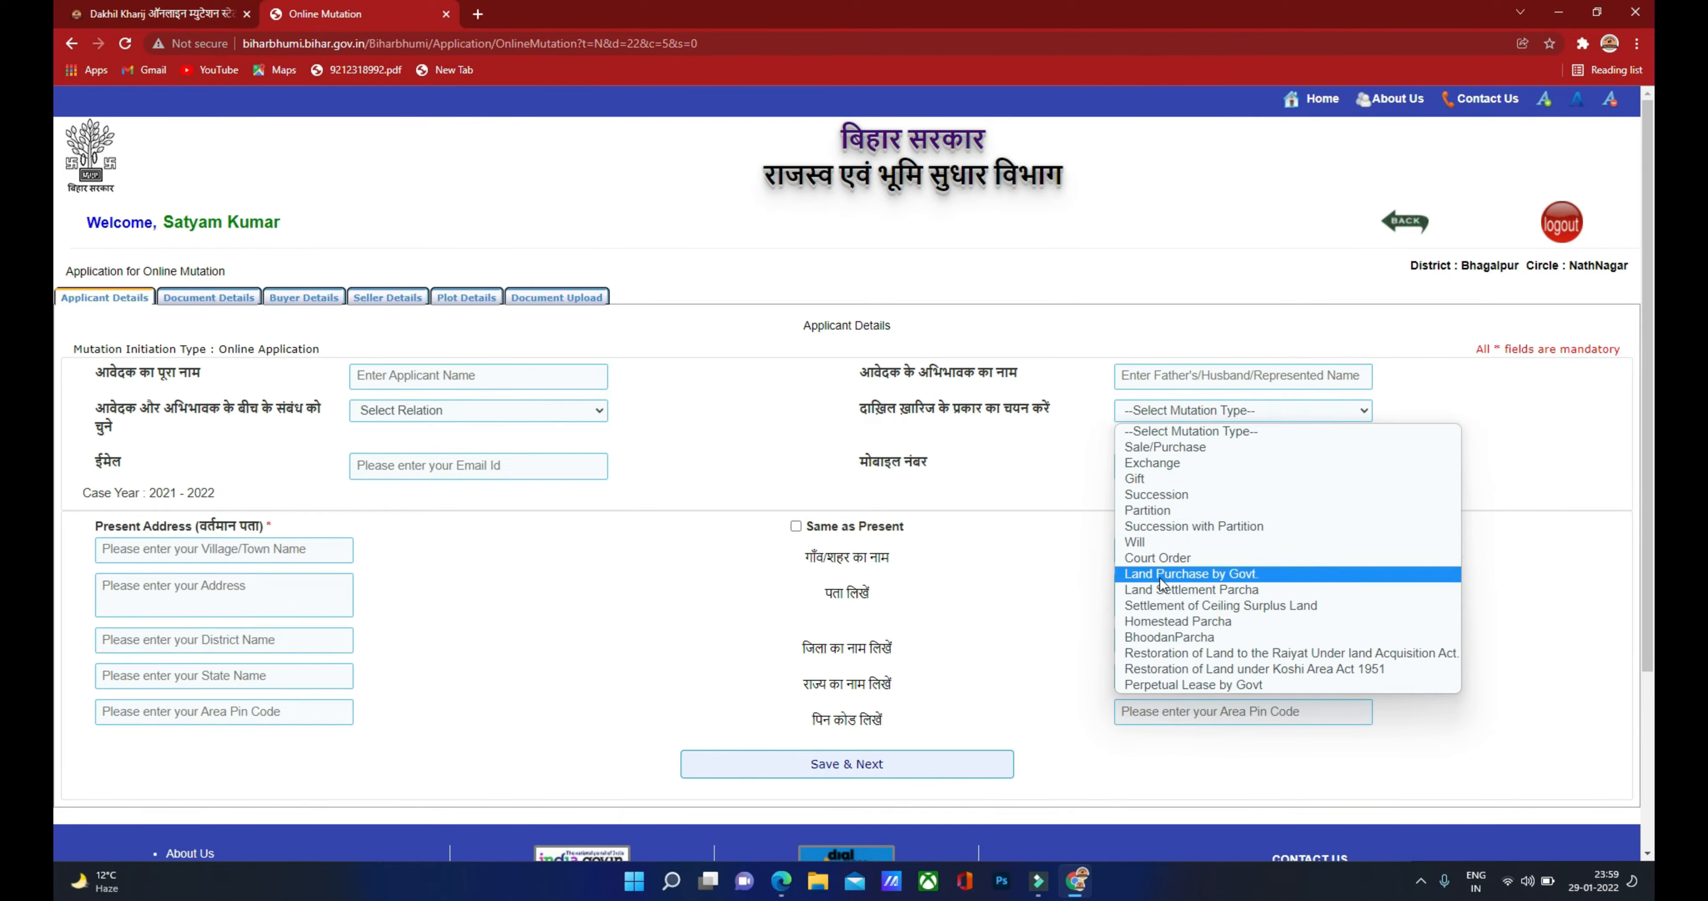
click(1170, 447)
Step: Fill in the email, mobile and present address, copy it as the permanent address, and save
key(Tab)
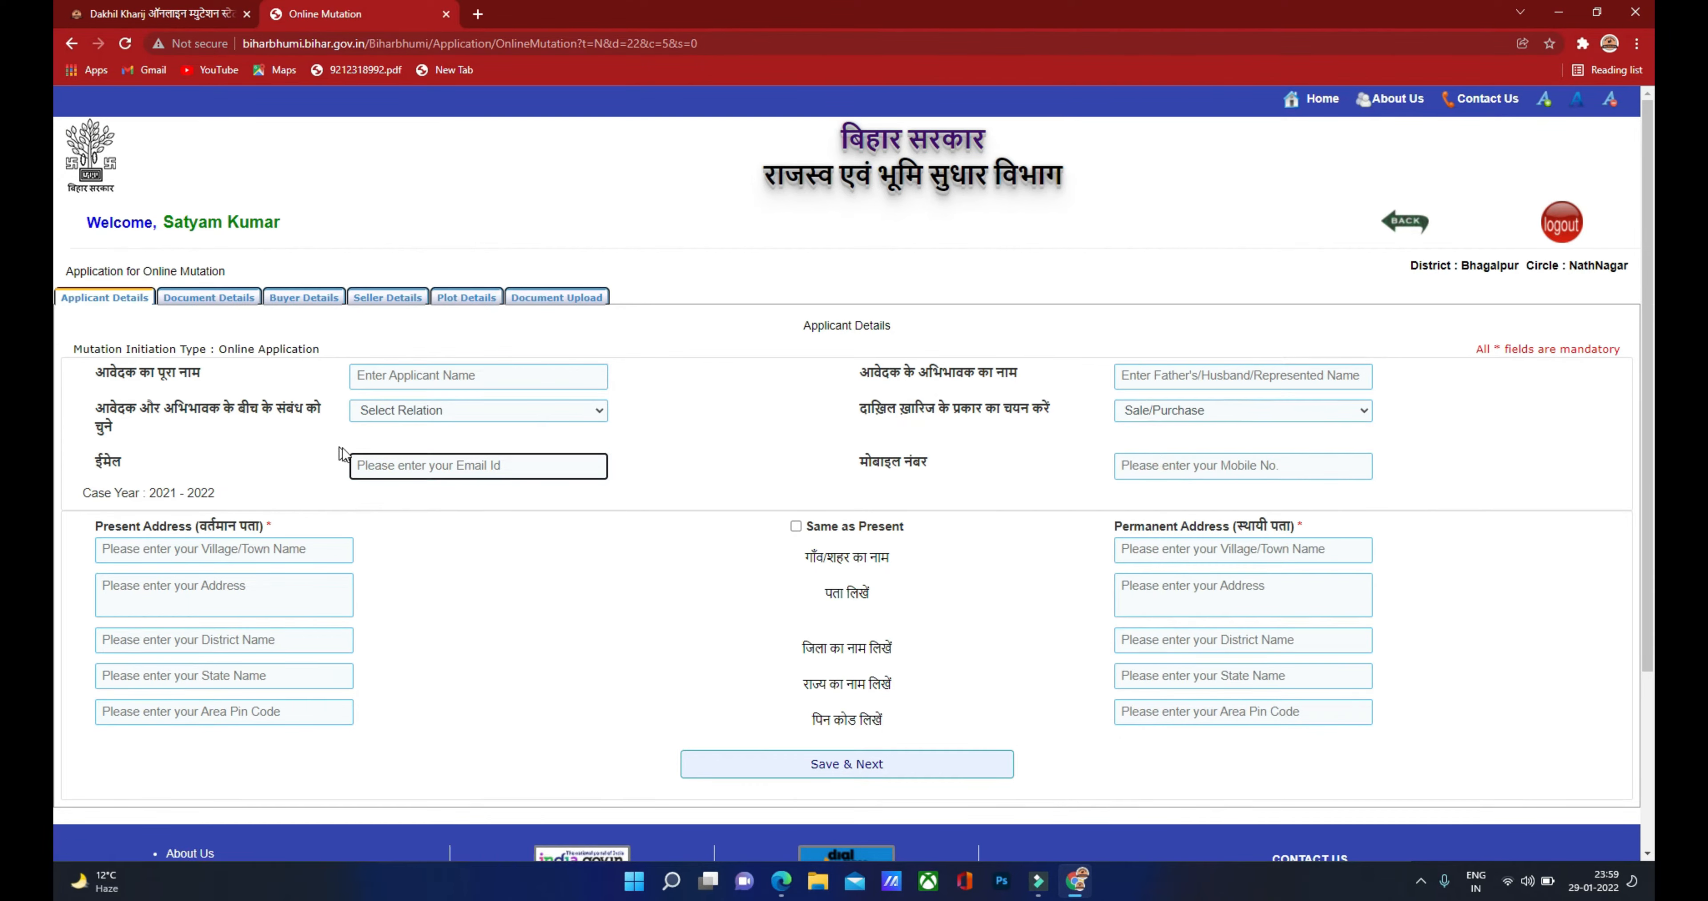
click(1143, 460)
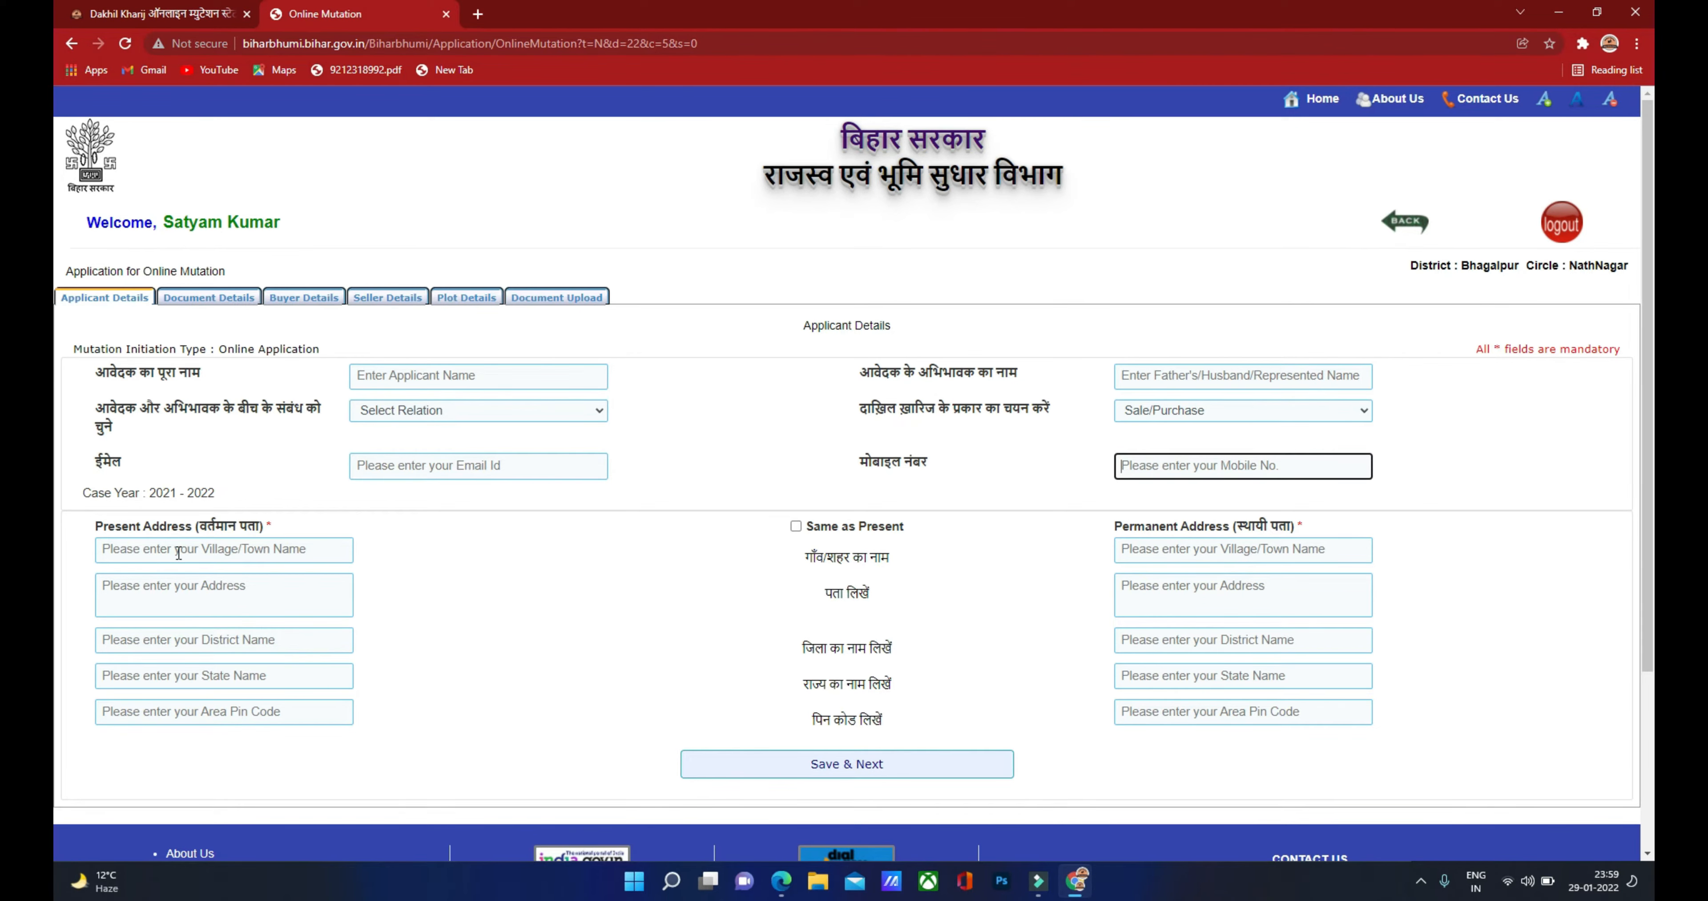
click(192, 552)
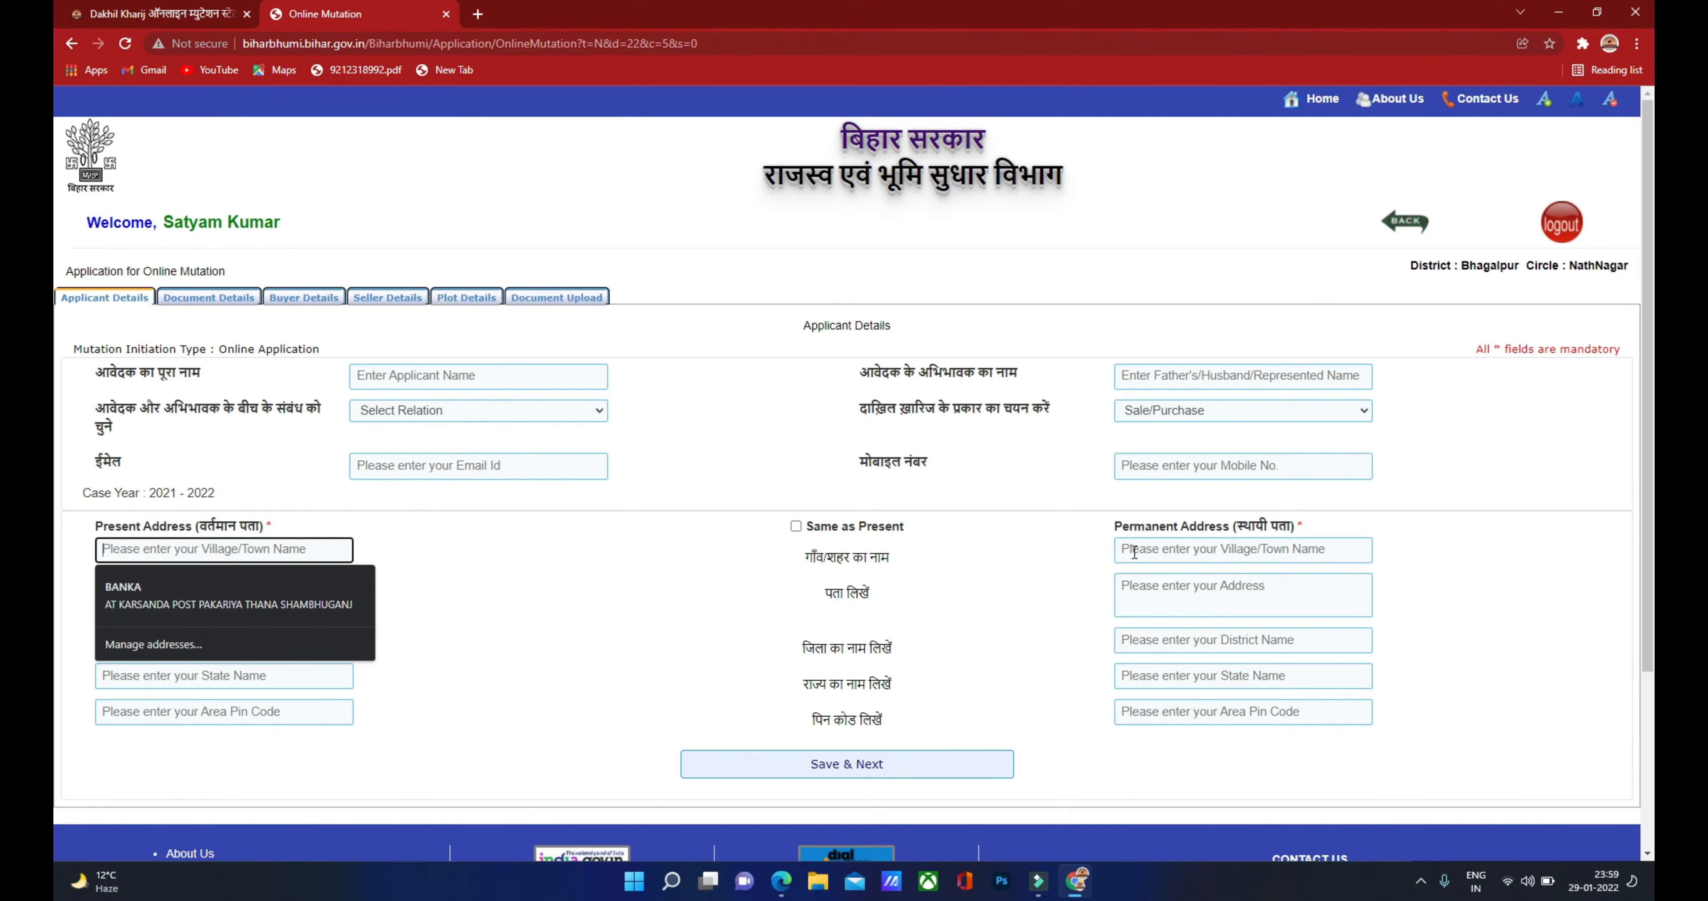
click(796, 527)
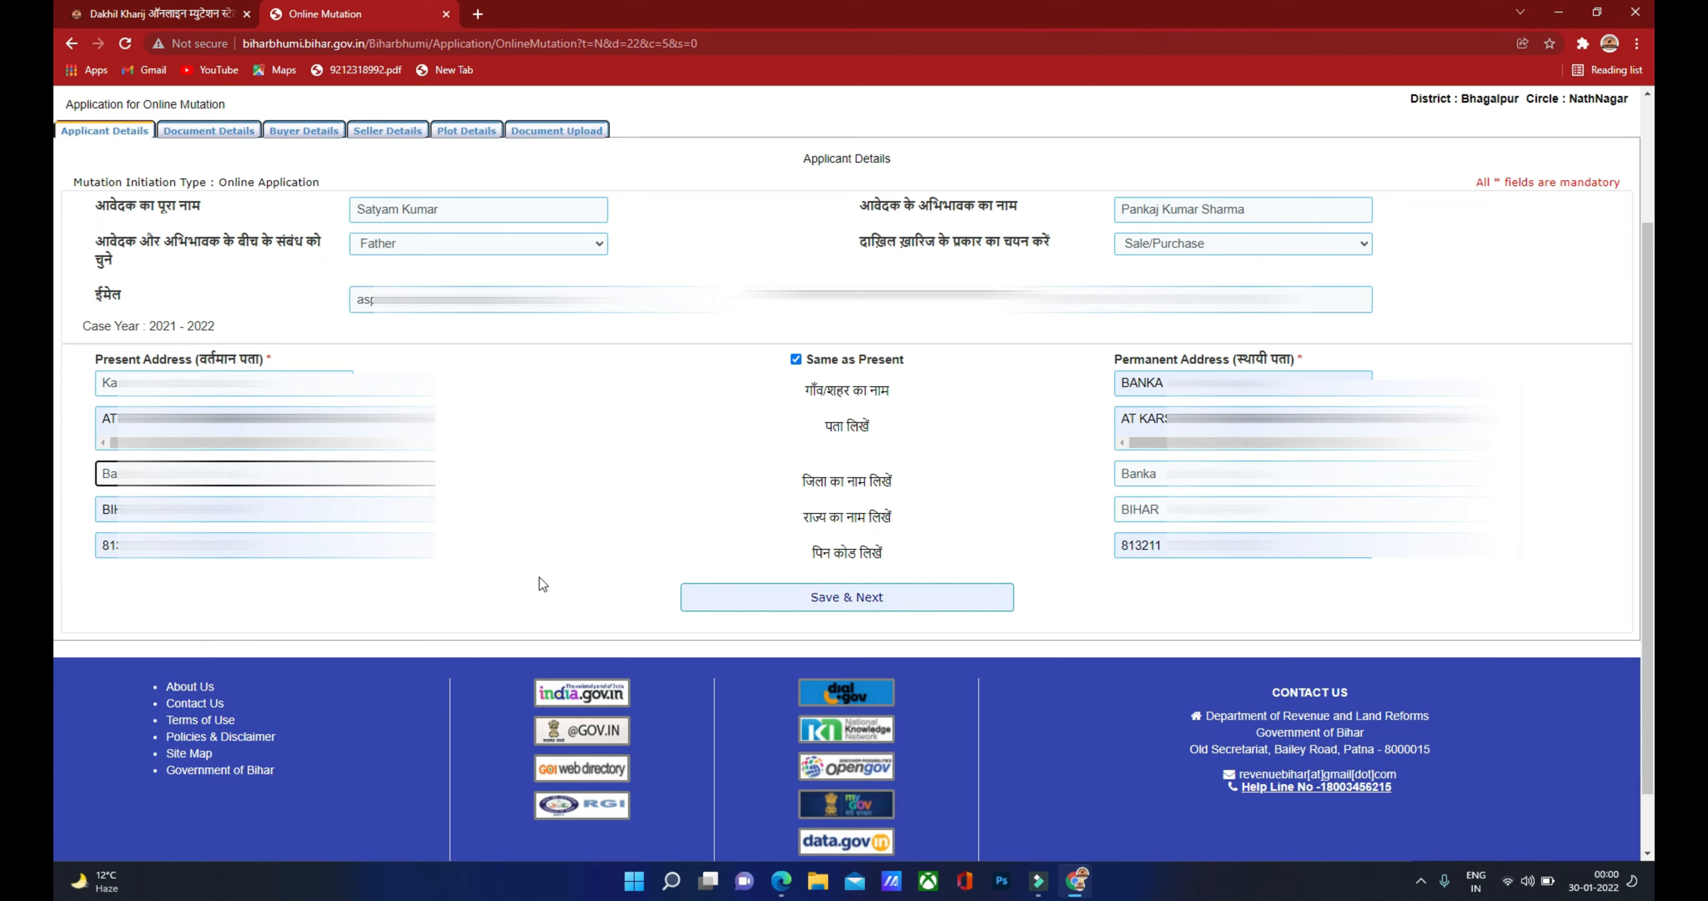
click(821, 596)
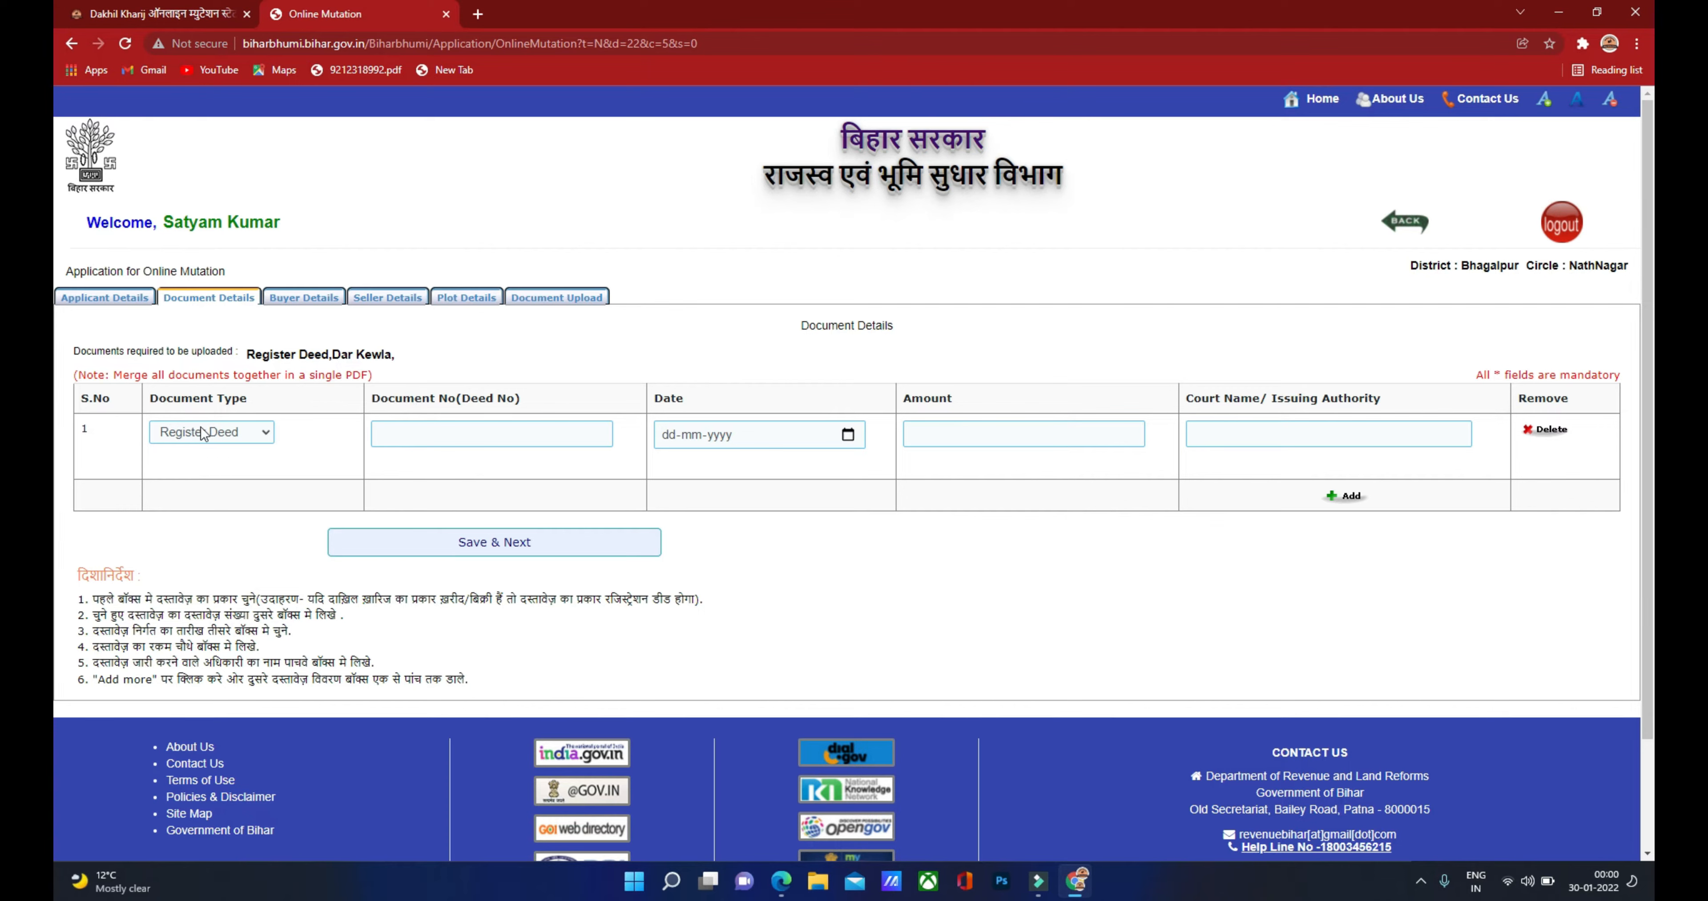
Step: Keep Register Deed as the document type and bring up the deed PDF to read its number
click(223, 436)
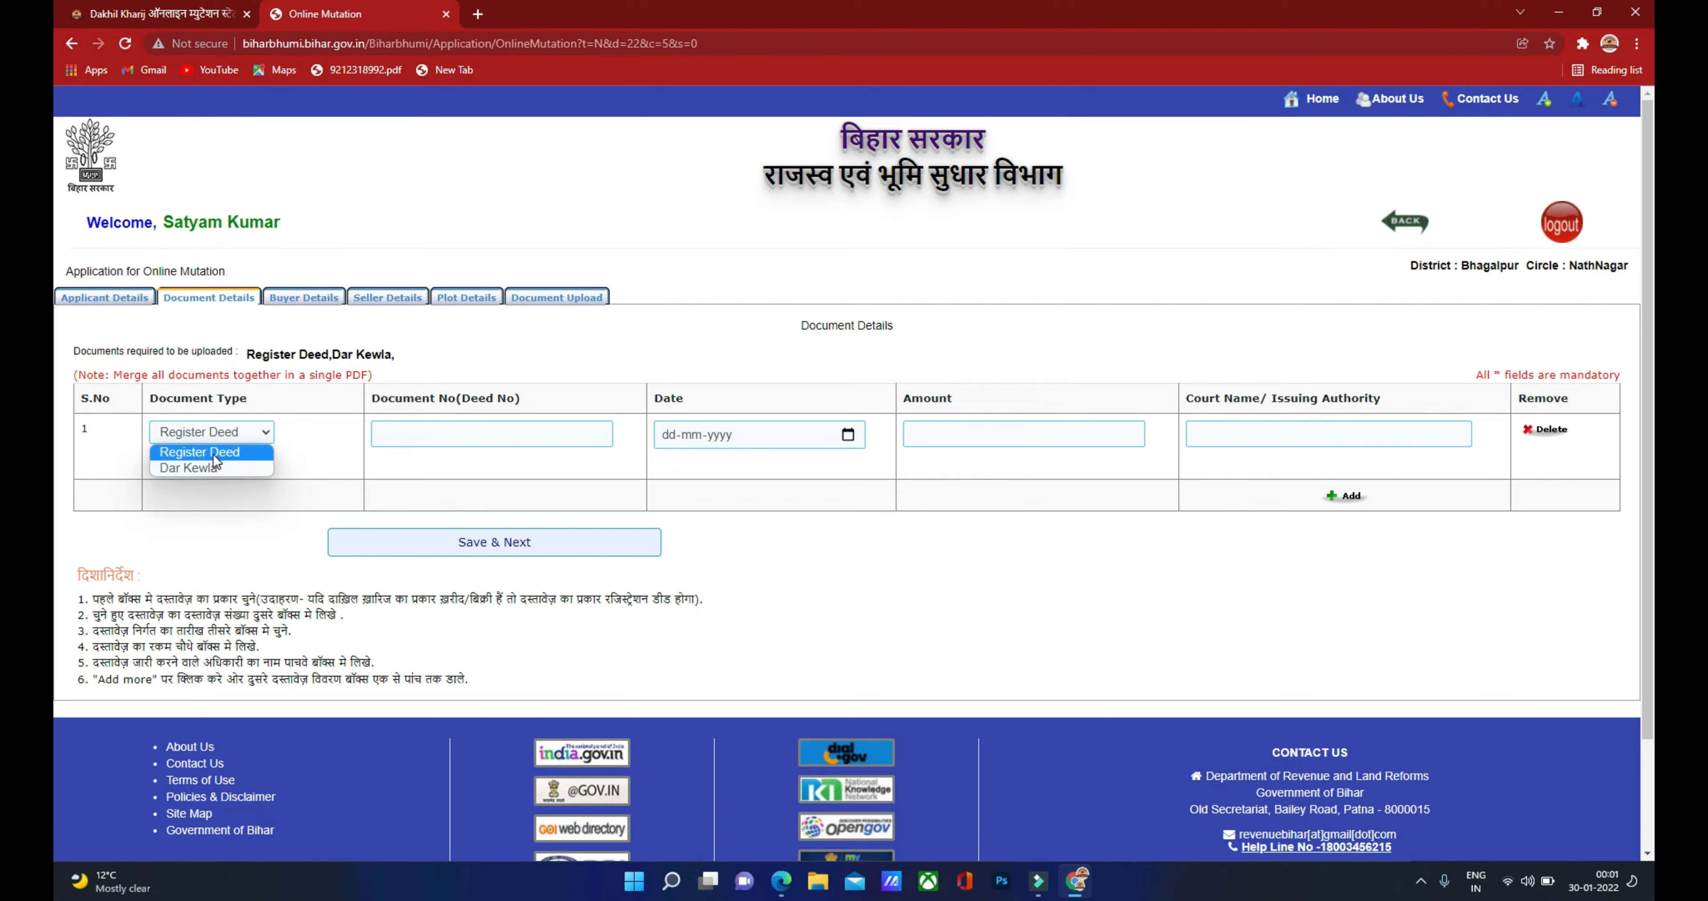
click(214, 455)
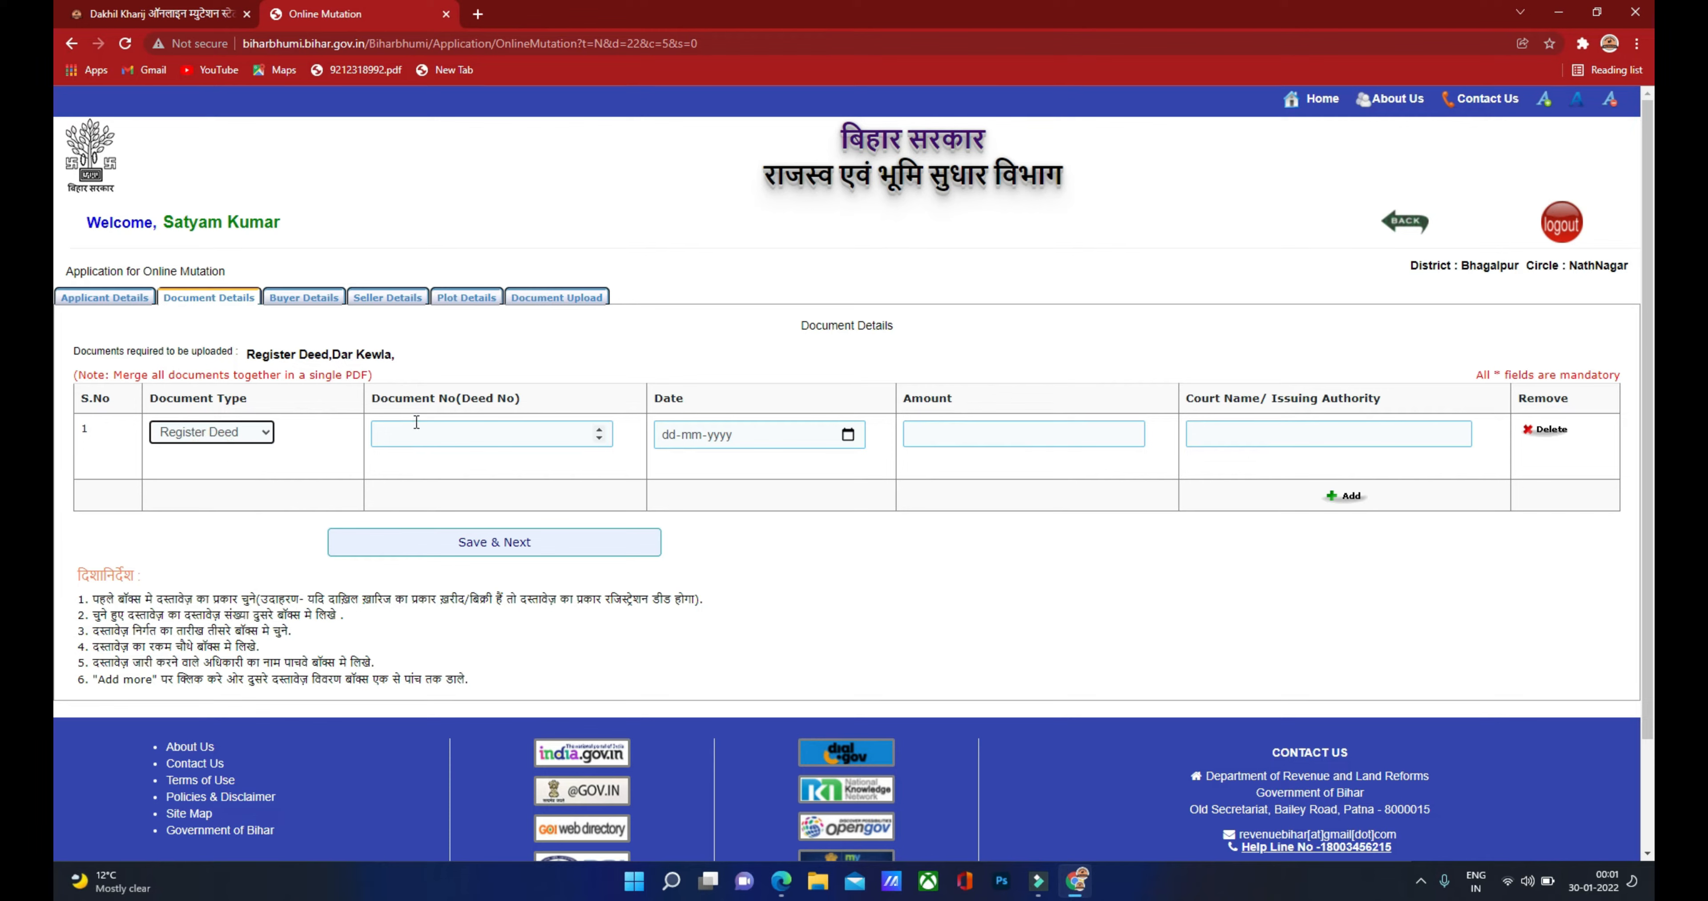
click(411, 436)
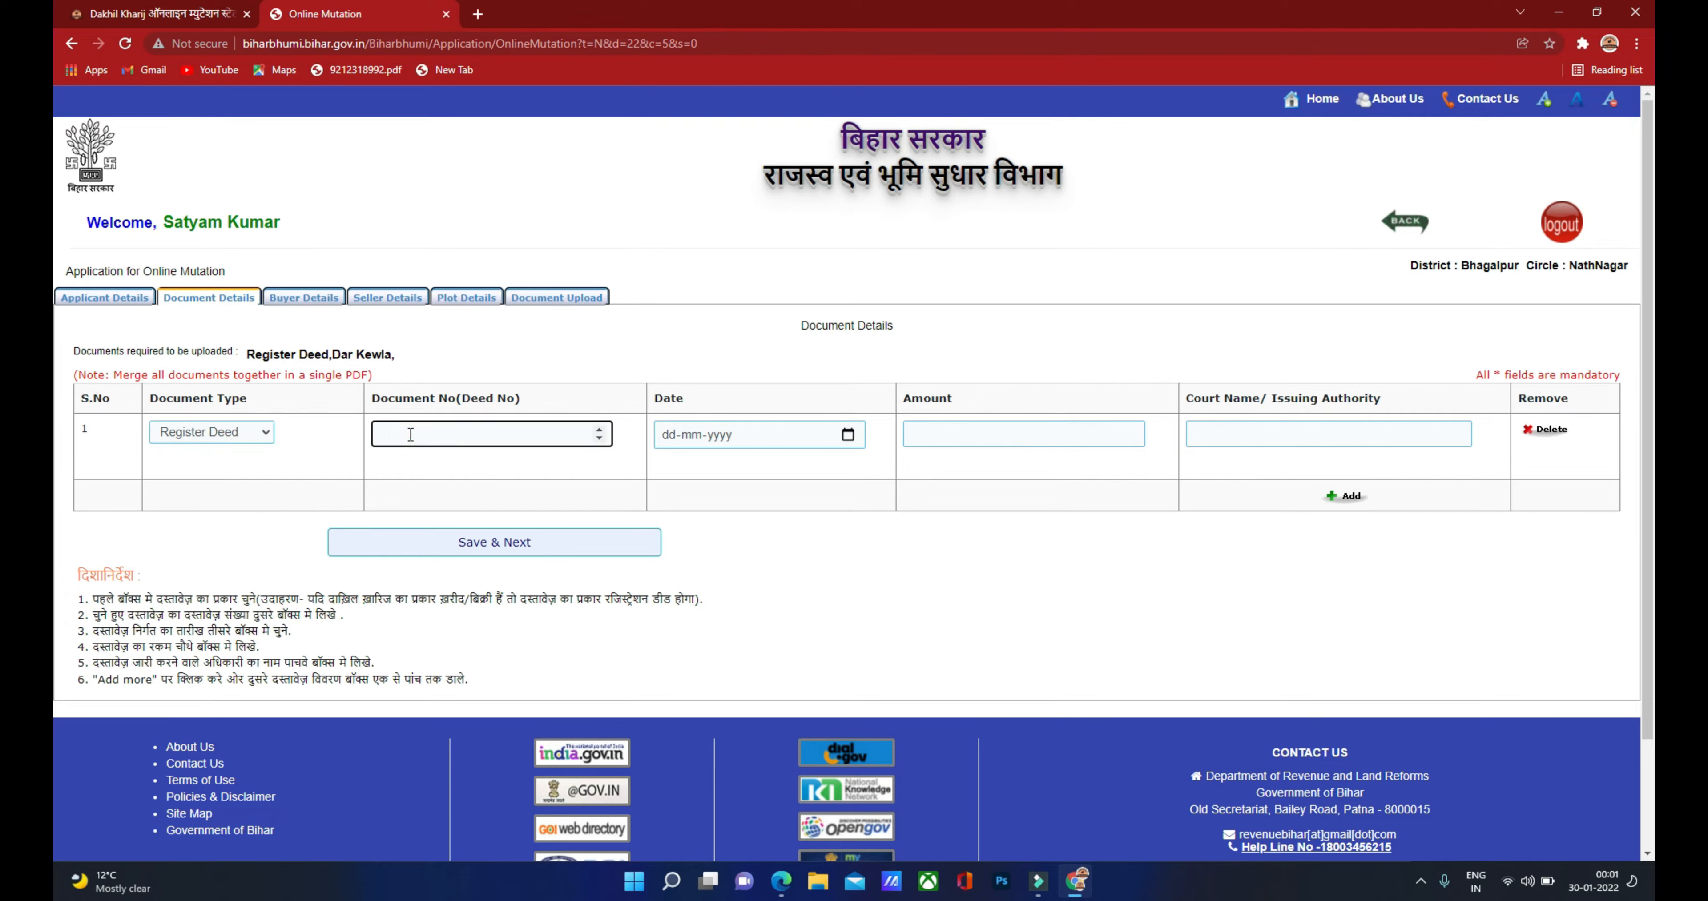
click(781, 881)
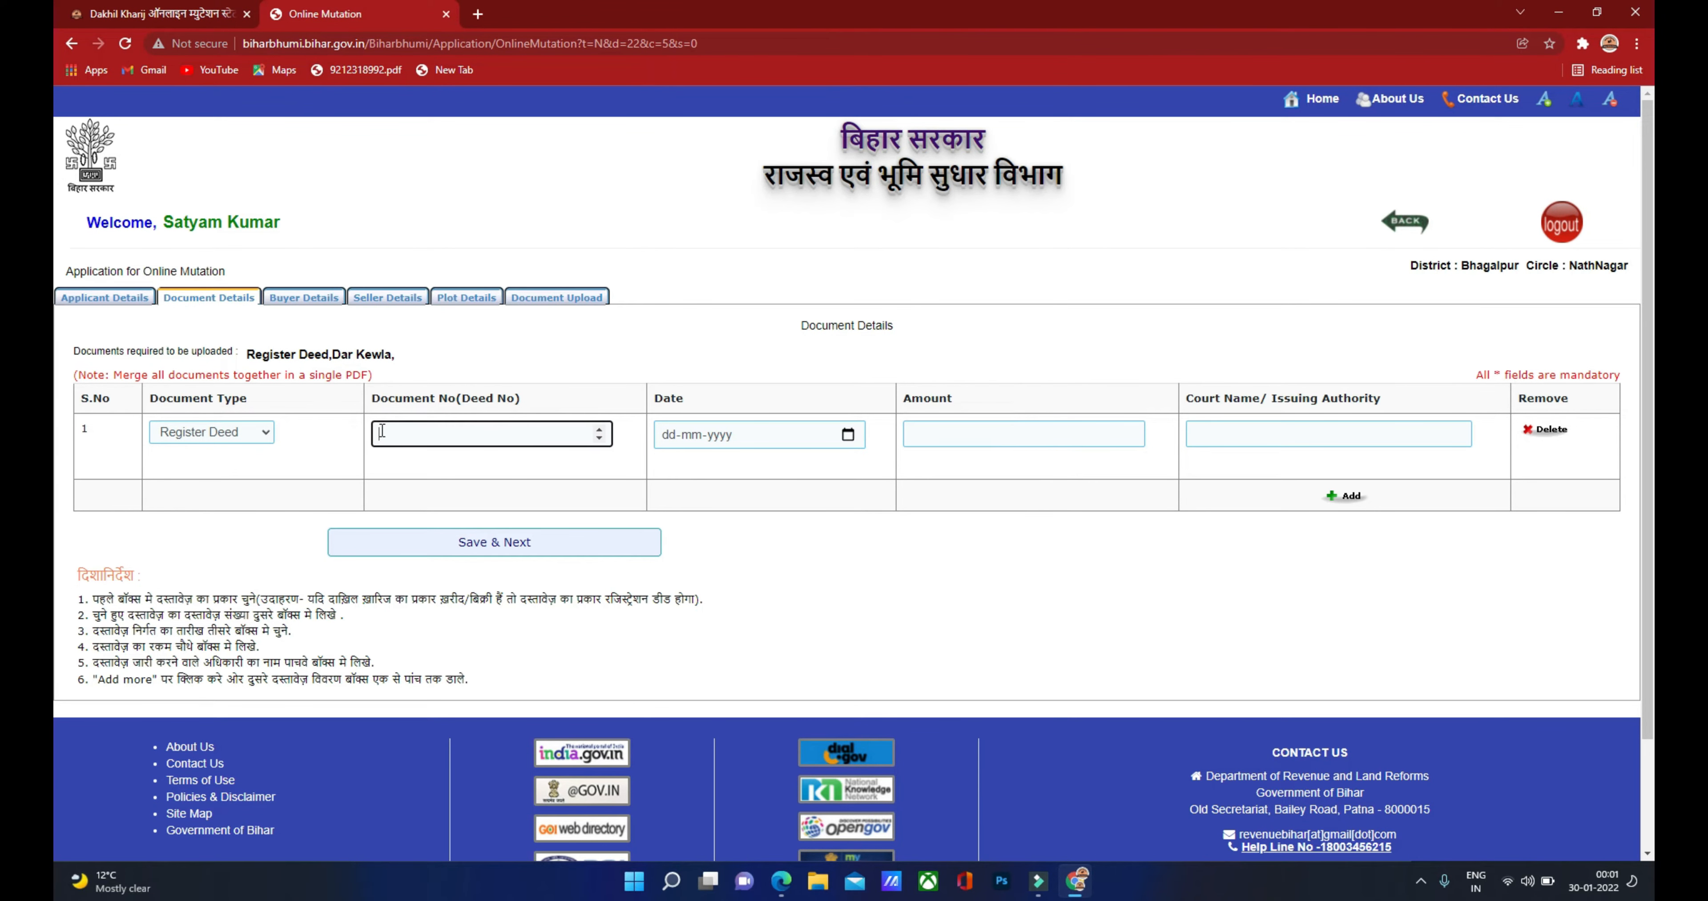
click(694, 435)
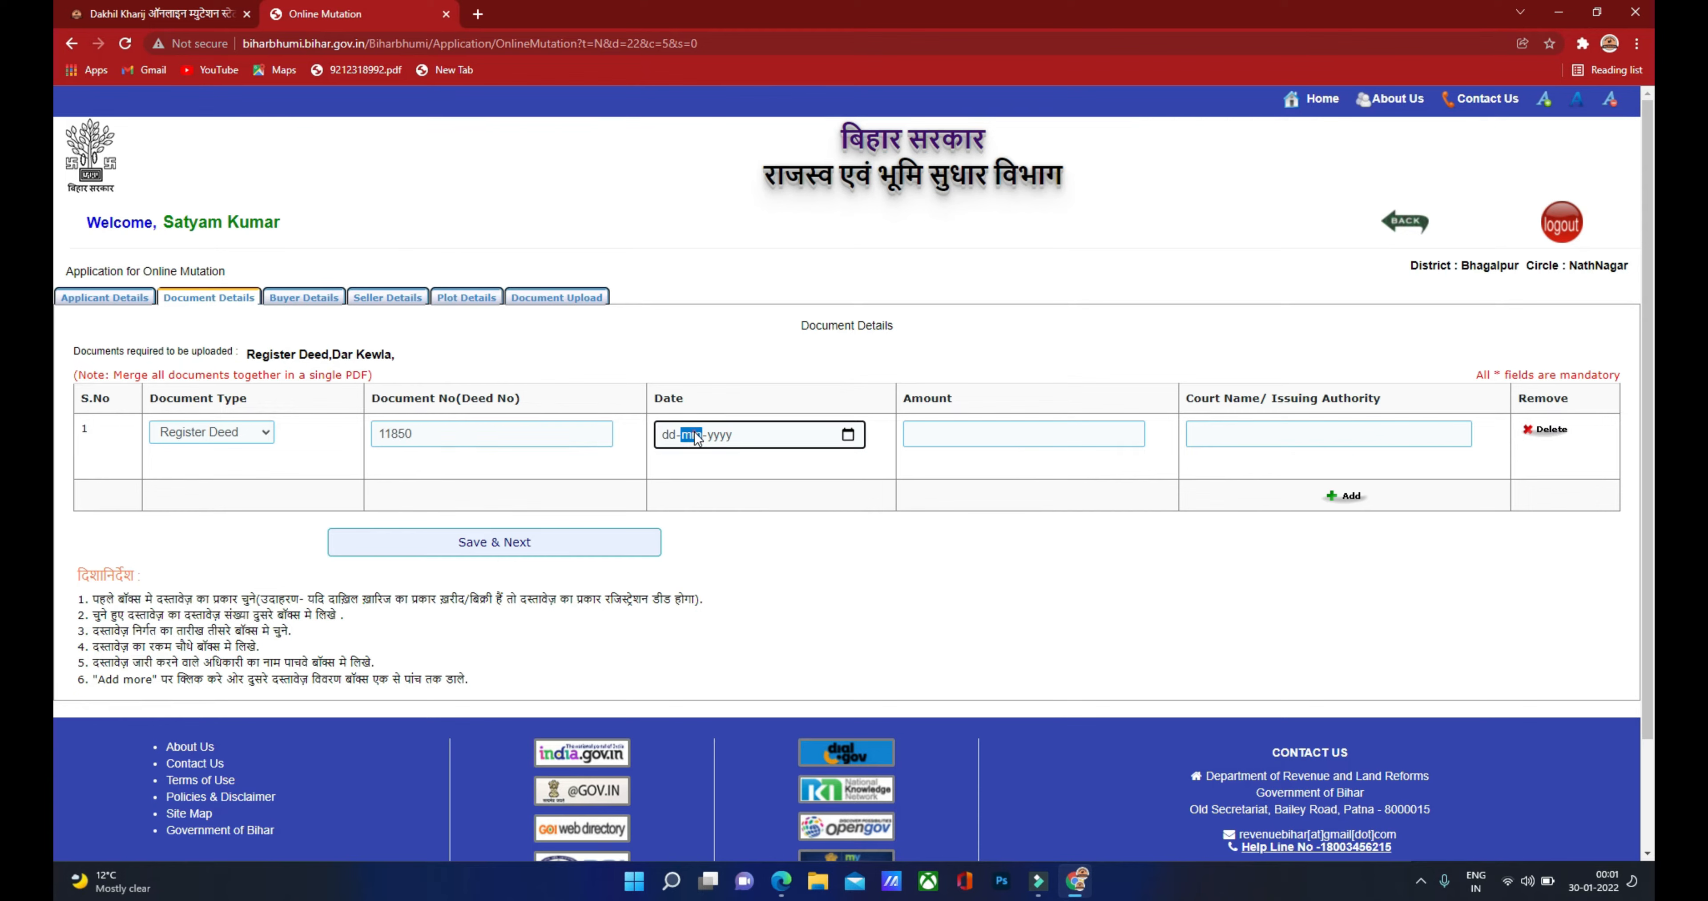
click(670, 435)
click(782, 888)
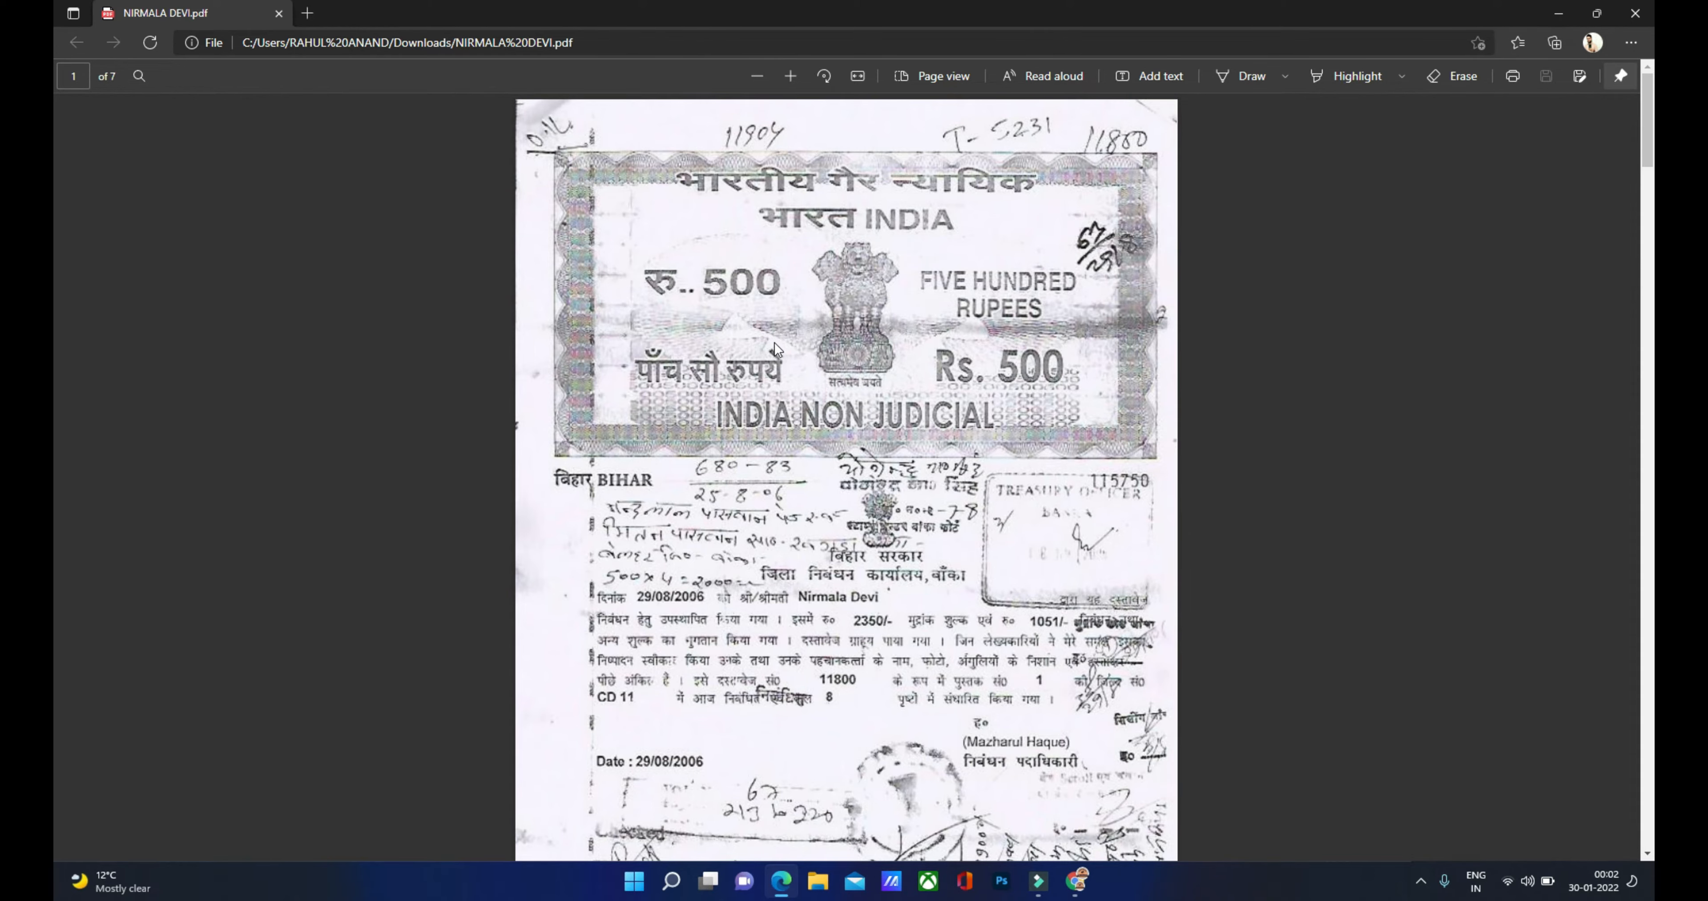
scroll(774, 342, down, 3)
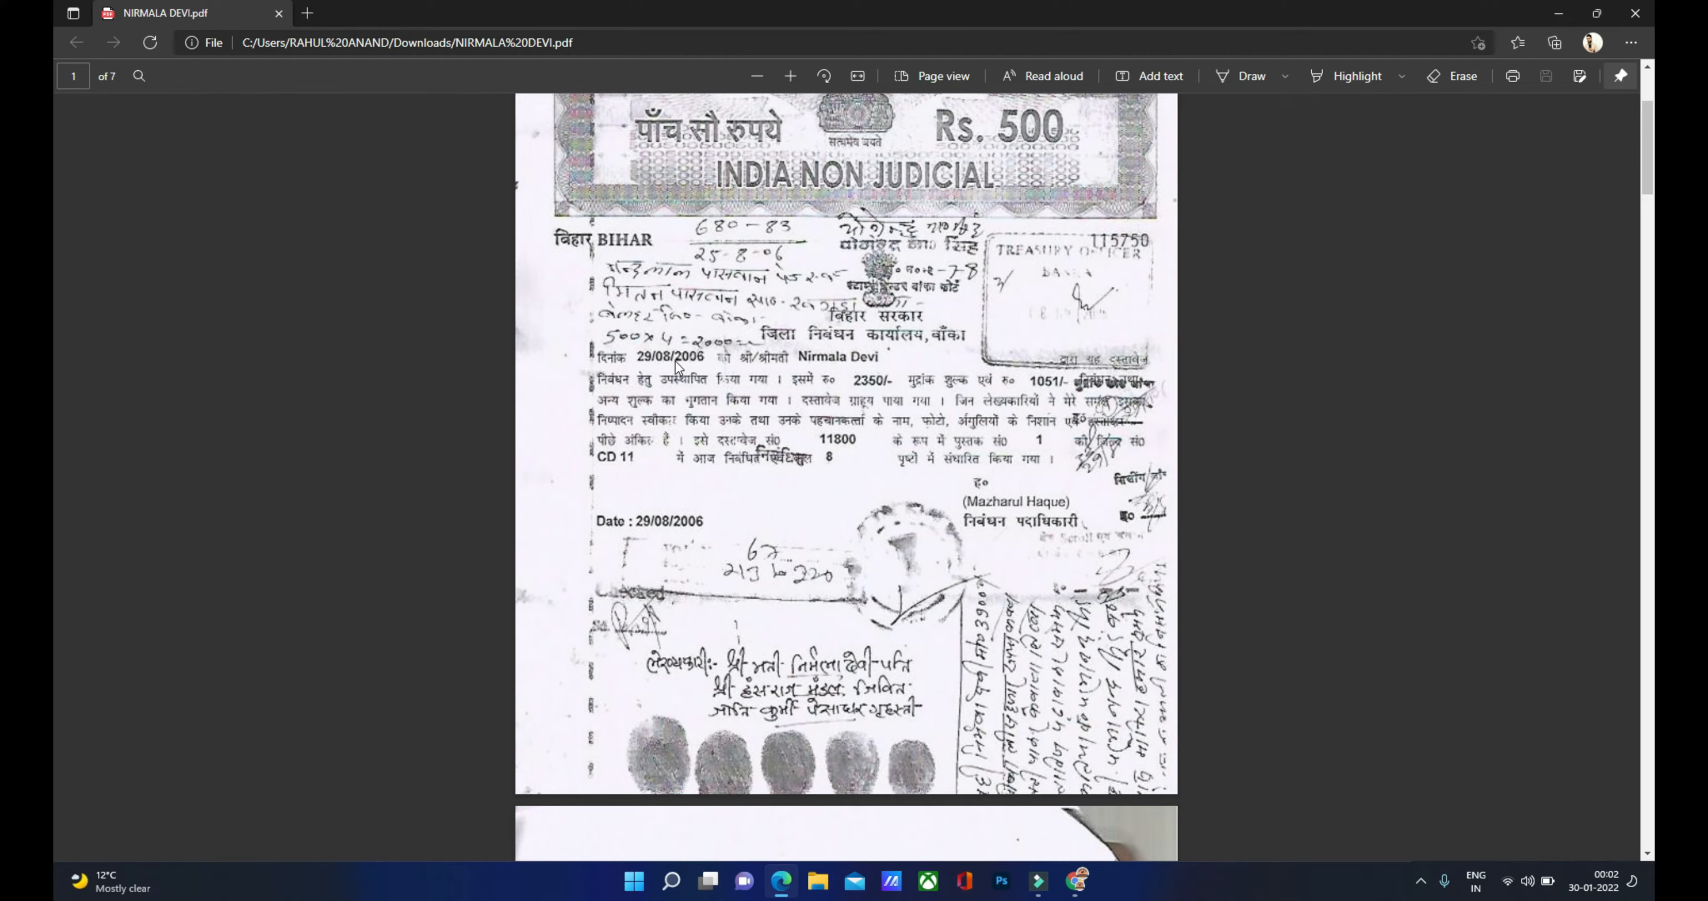
click(1075, 880)
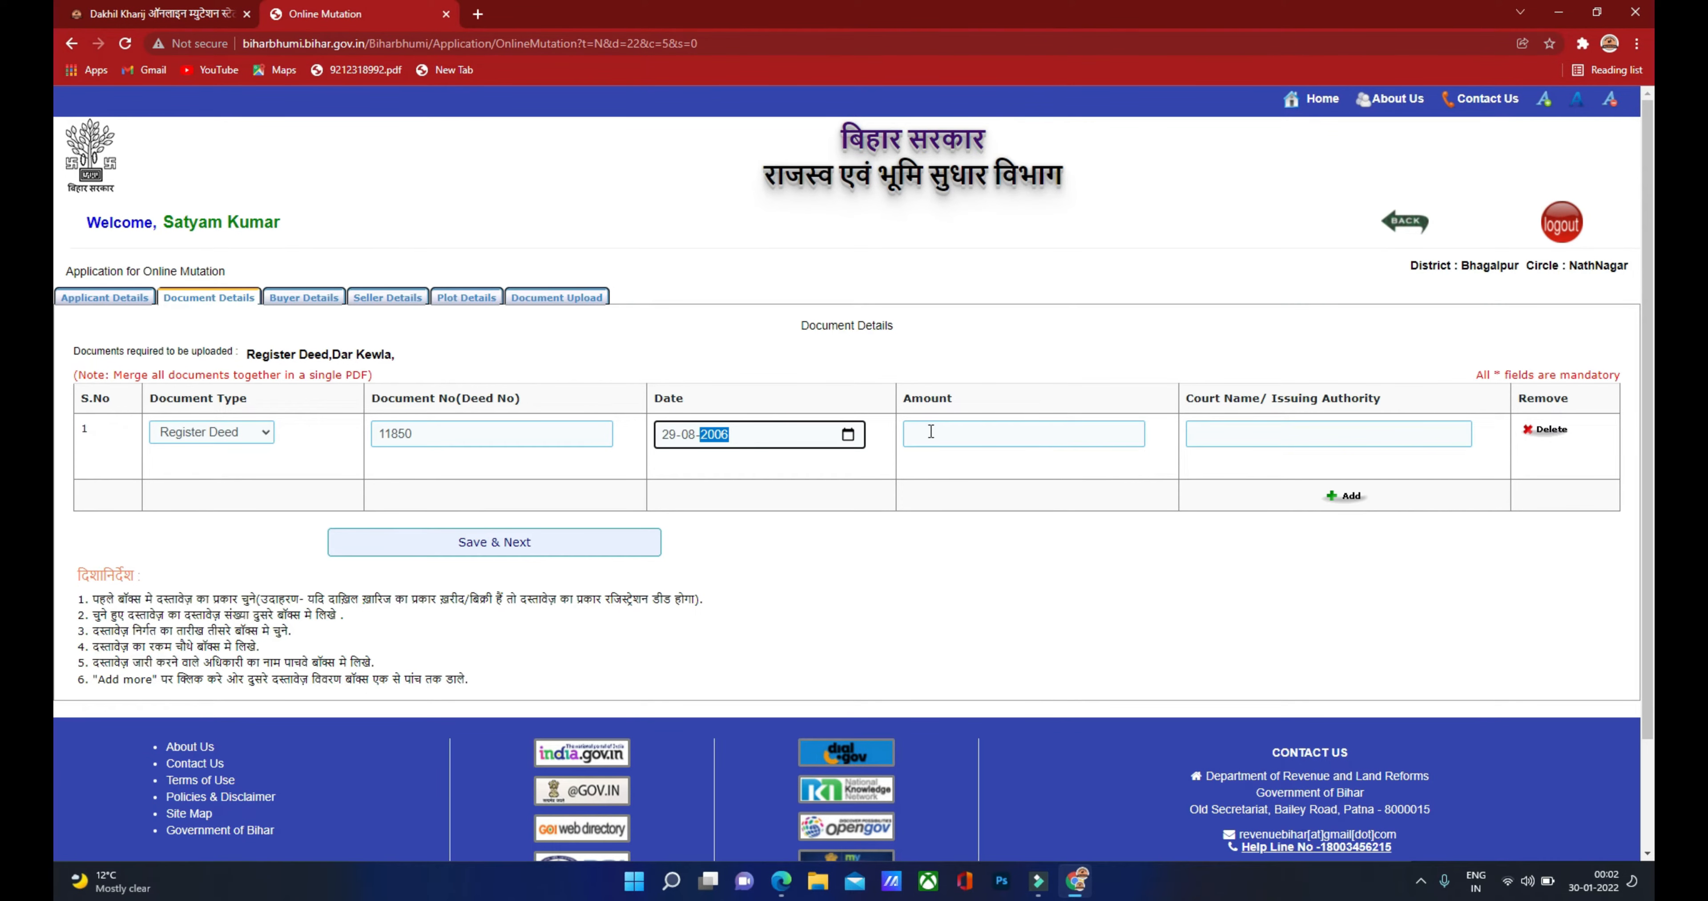
click(931, 431)
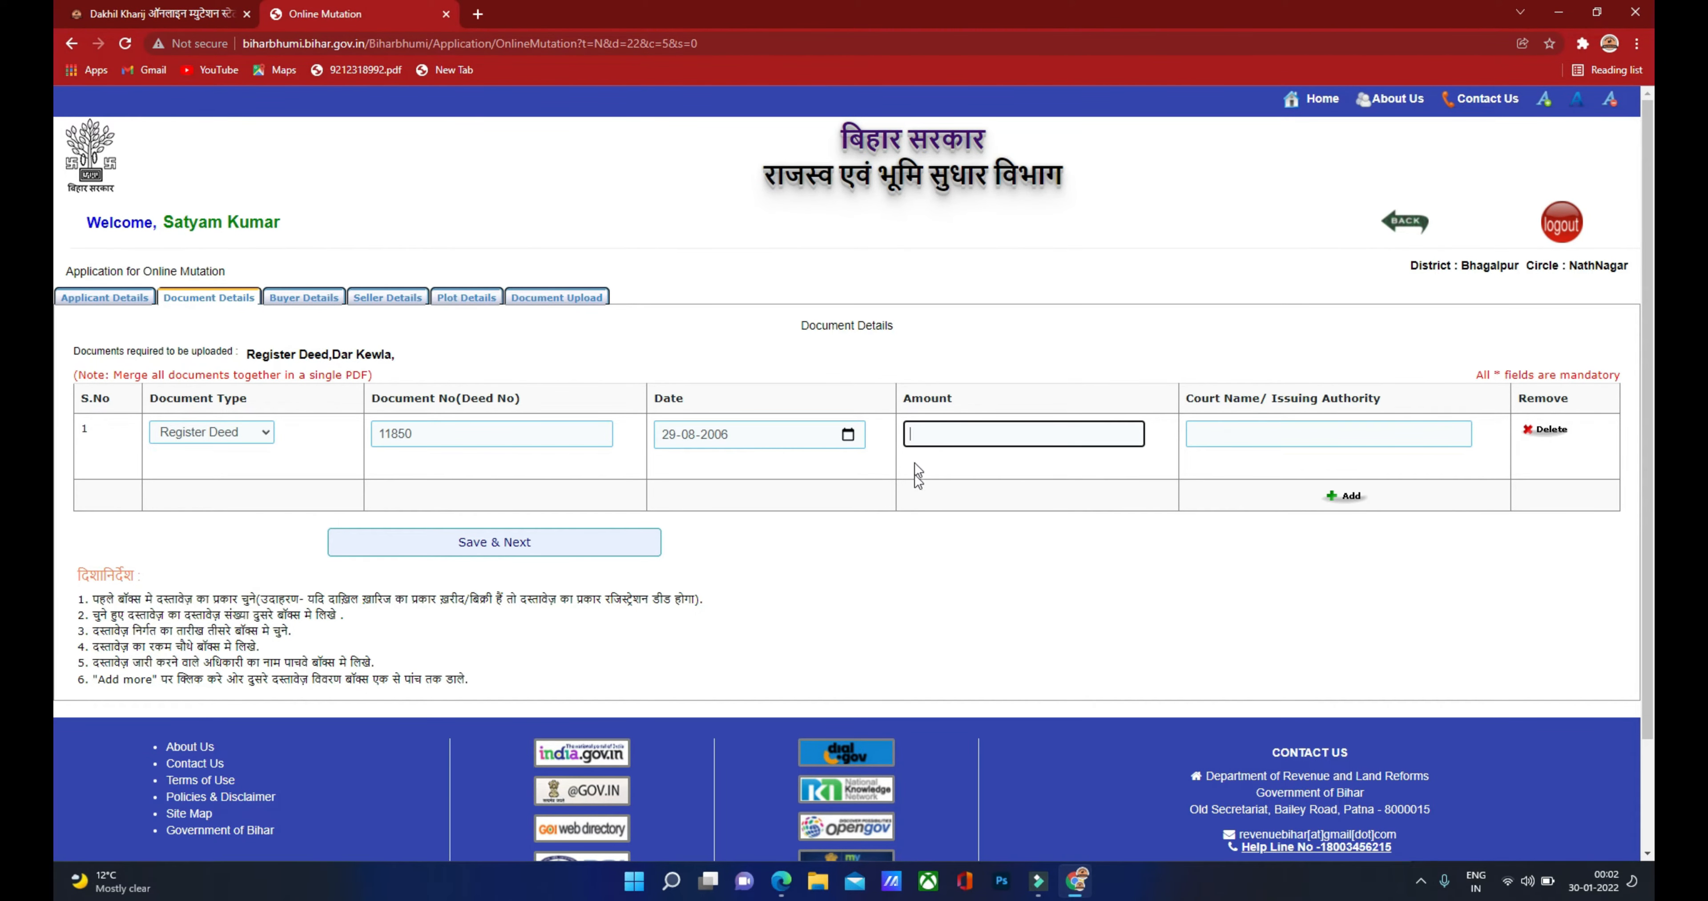
Step: Check the sale amount in the deed PDF and record 39000 as the deed amount
click(780, 890)
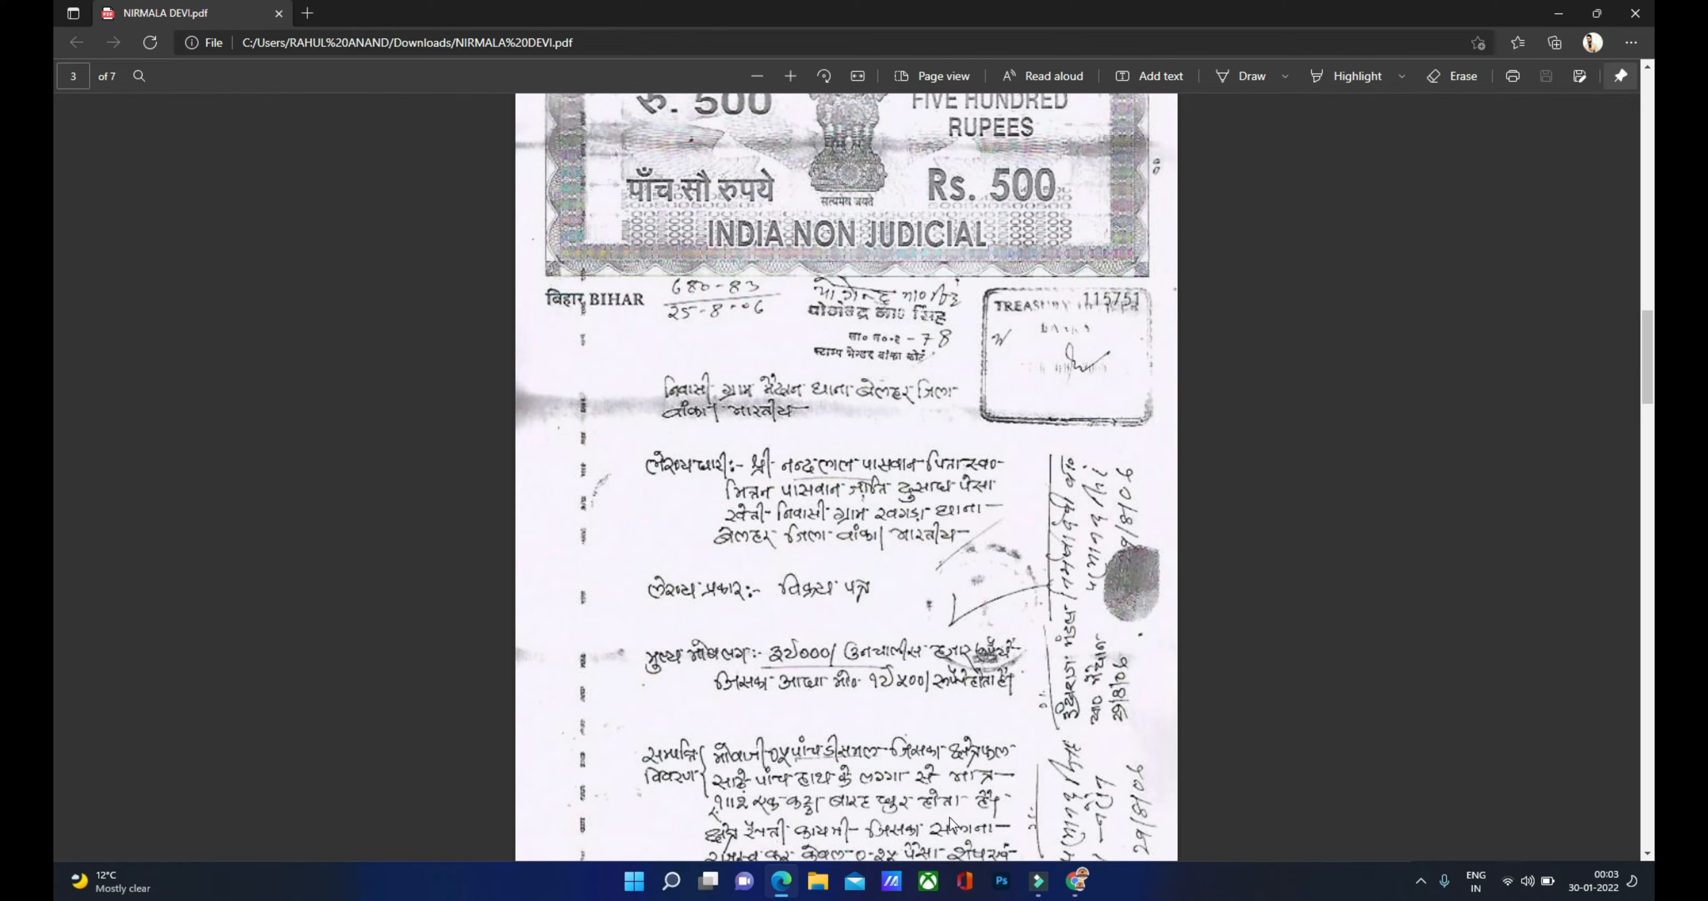
click(1075, 881)
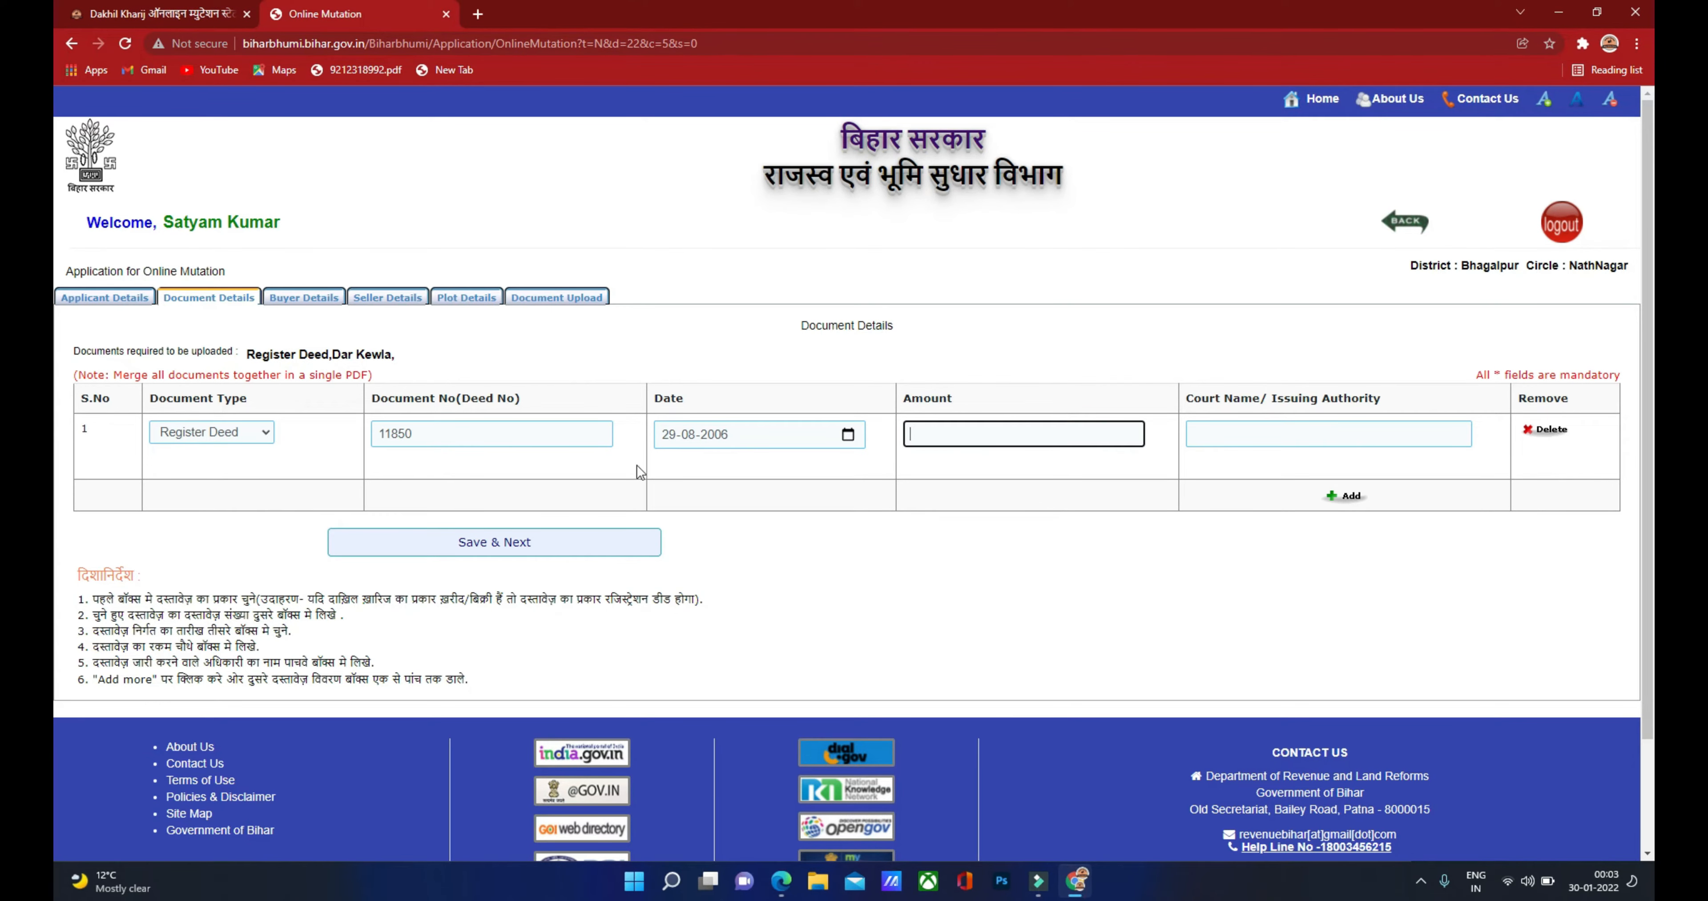
click(966, 435)
text(39000)
click(1233, 442)
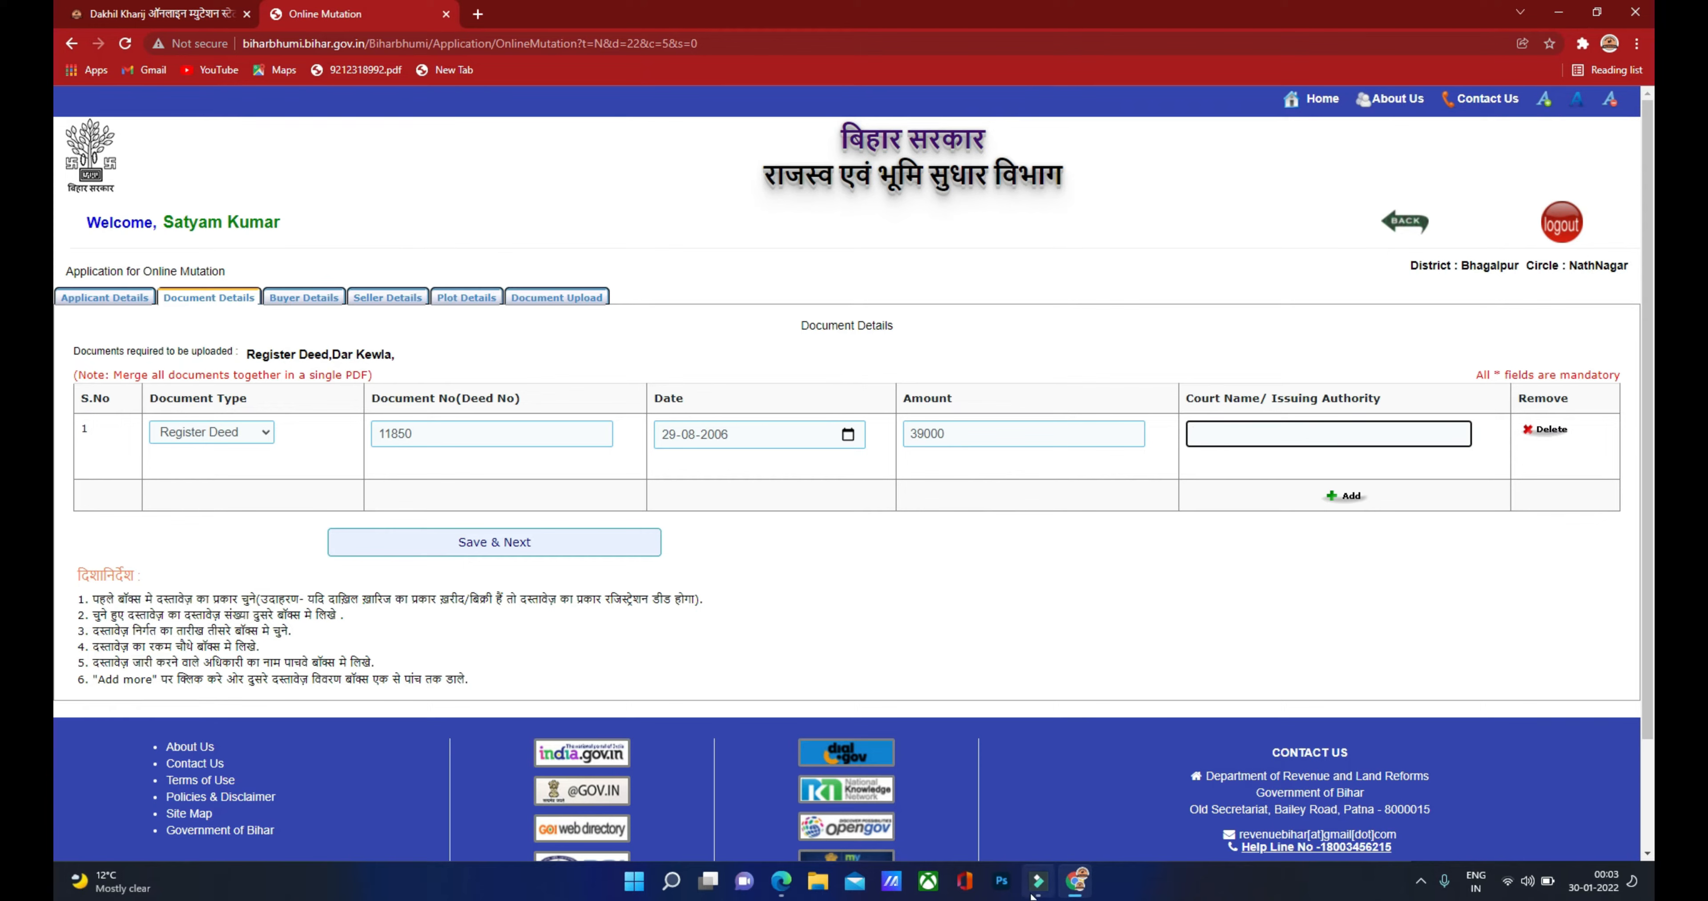
click(789, 885)
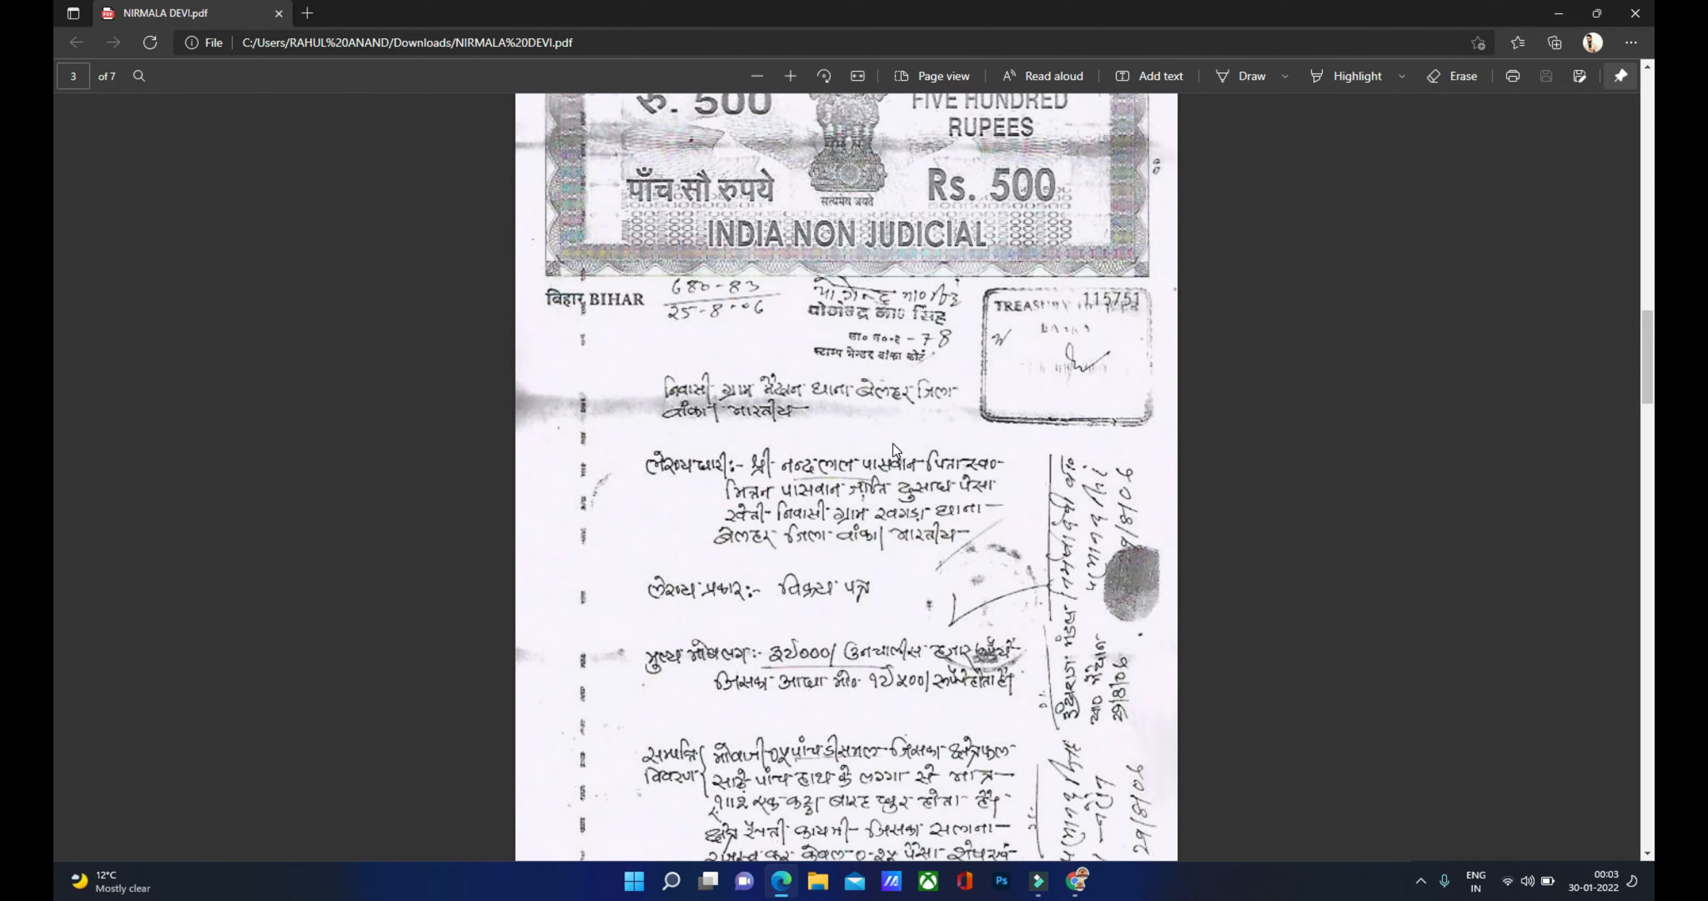
Step: Scroll the deed PDF back to page 1 and return to the Document Details form
scroll(892, 443, up, 2)
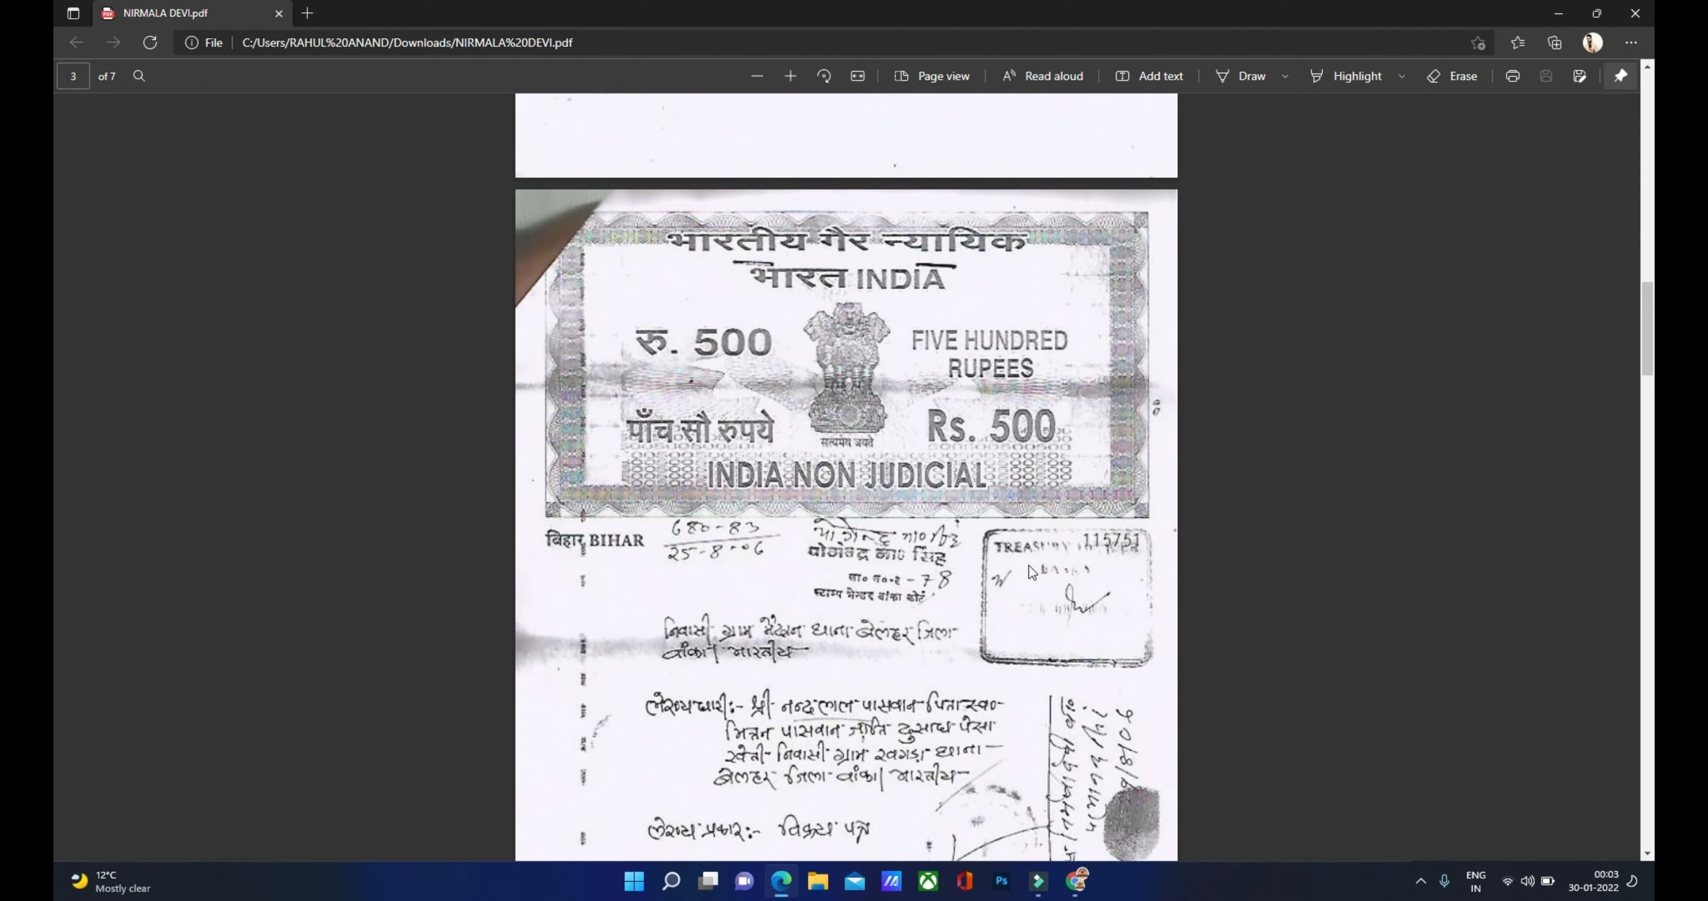
scroll(1021, 548, up, 15)
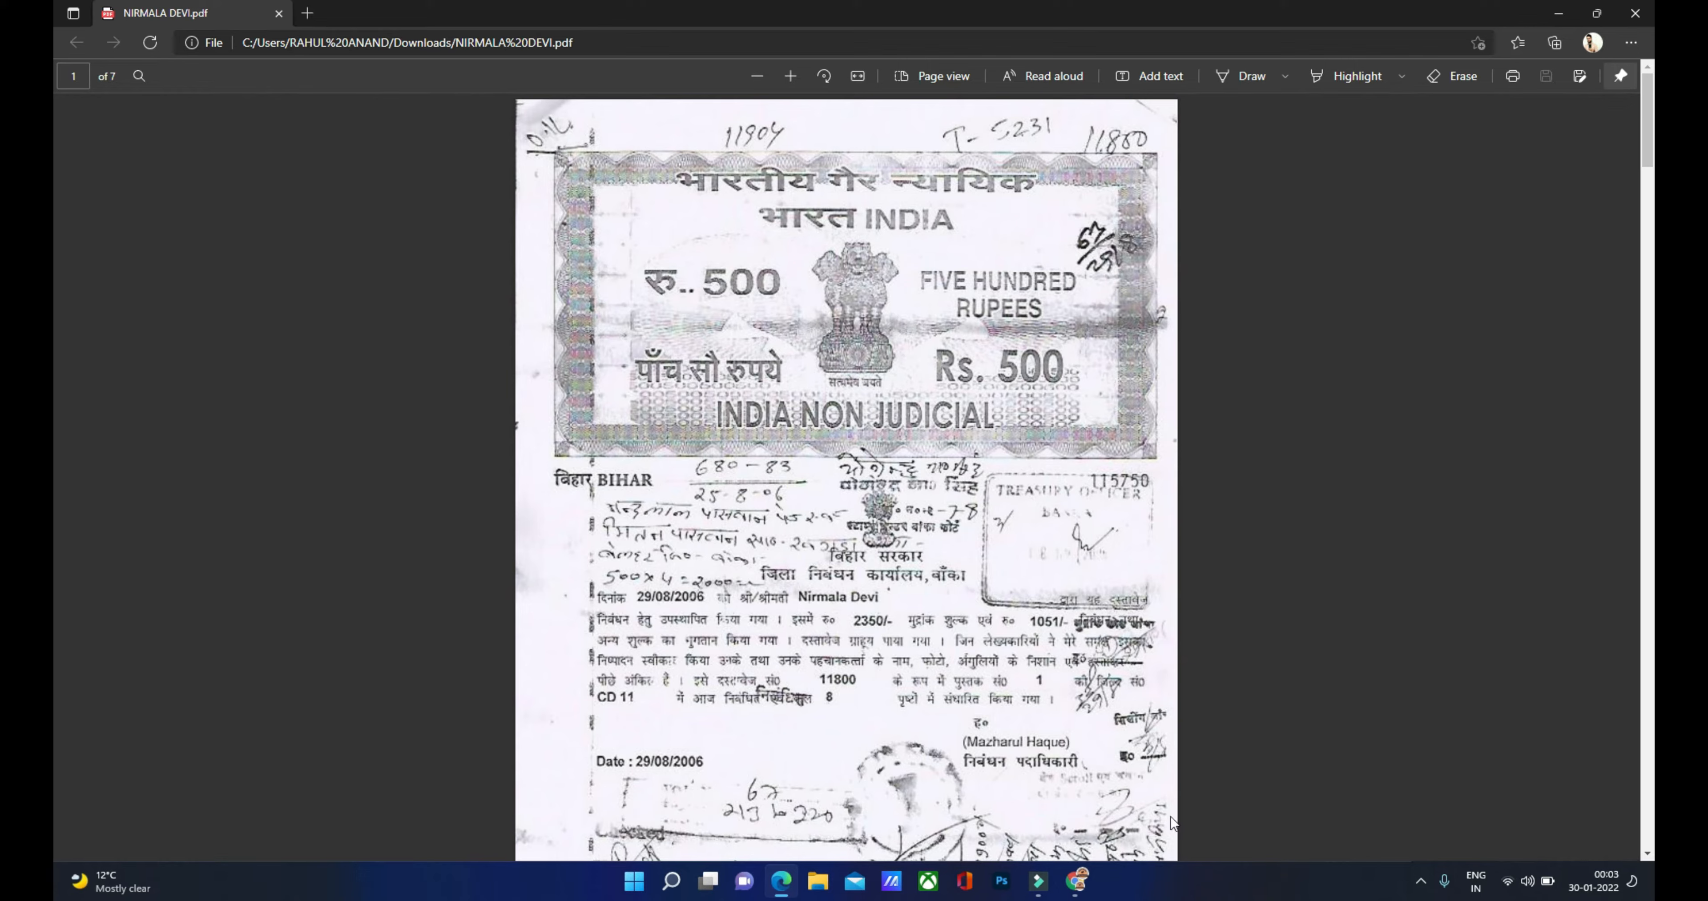
click(1075, 881)
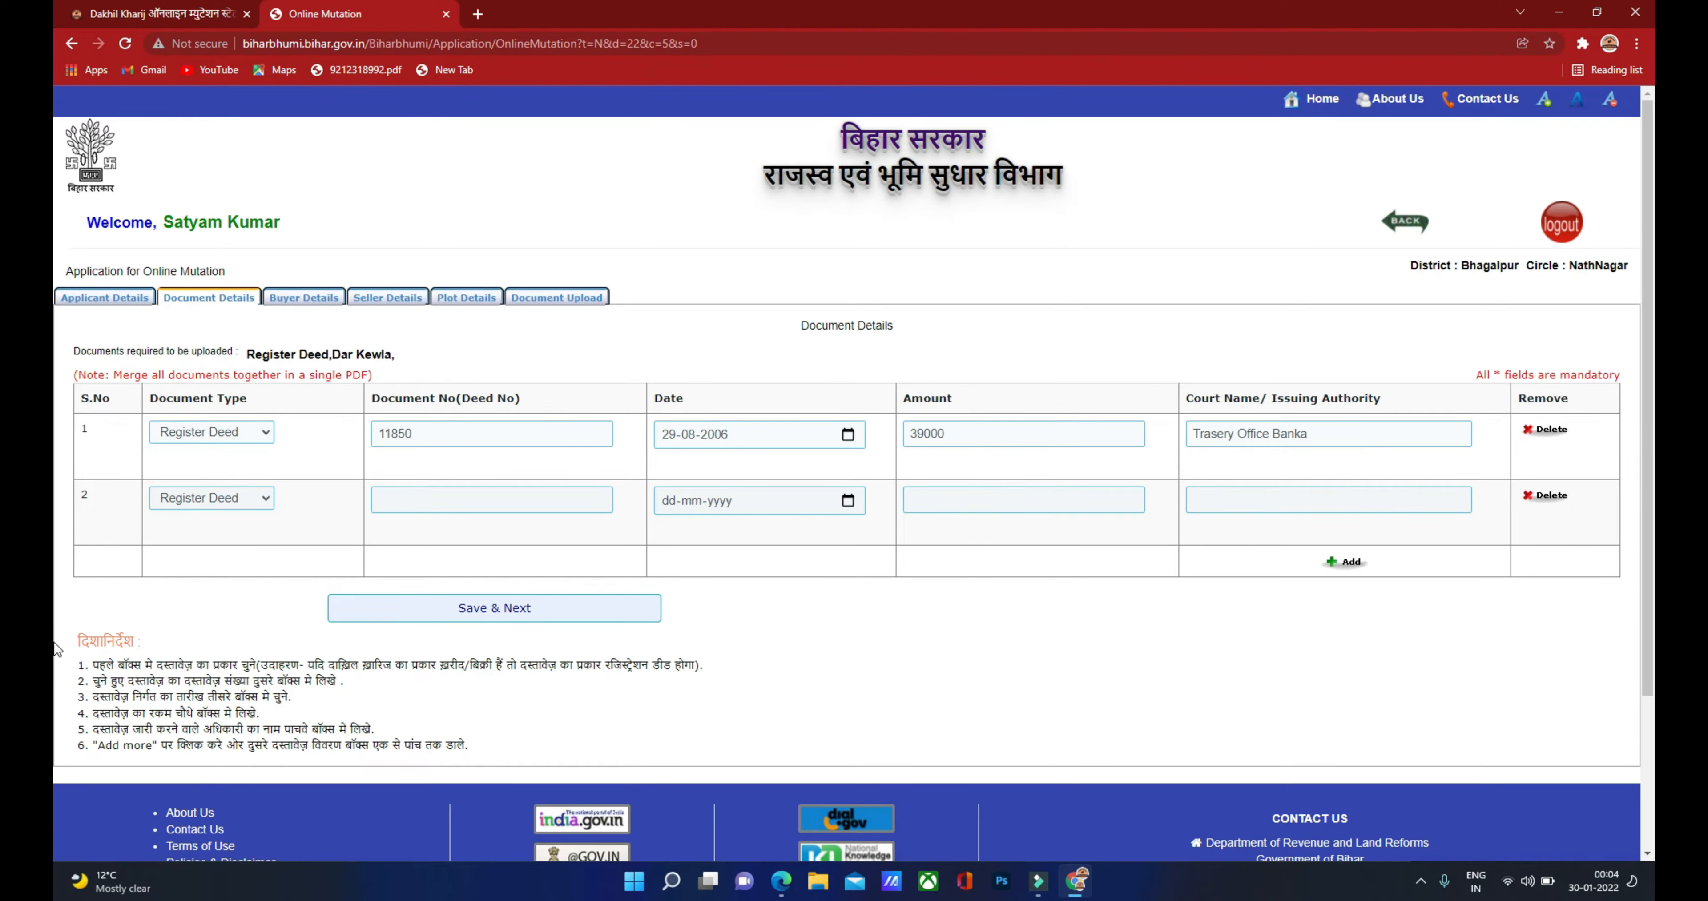
Step: Delete the extra Dar Kewla second document row and save the Register Deed details
click(233, 503)
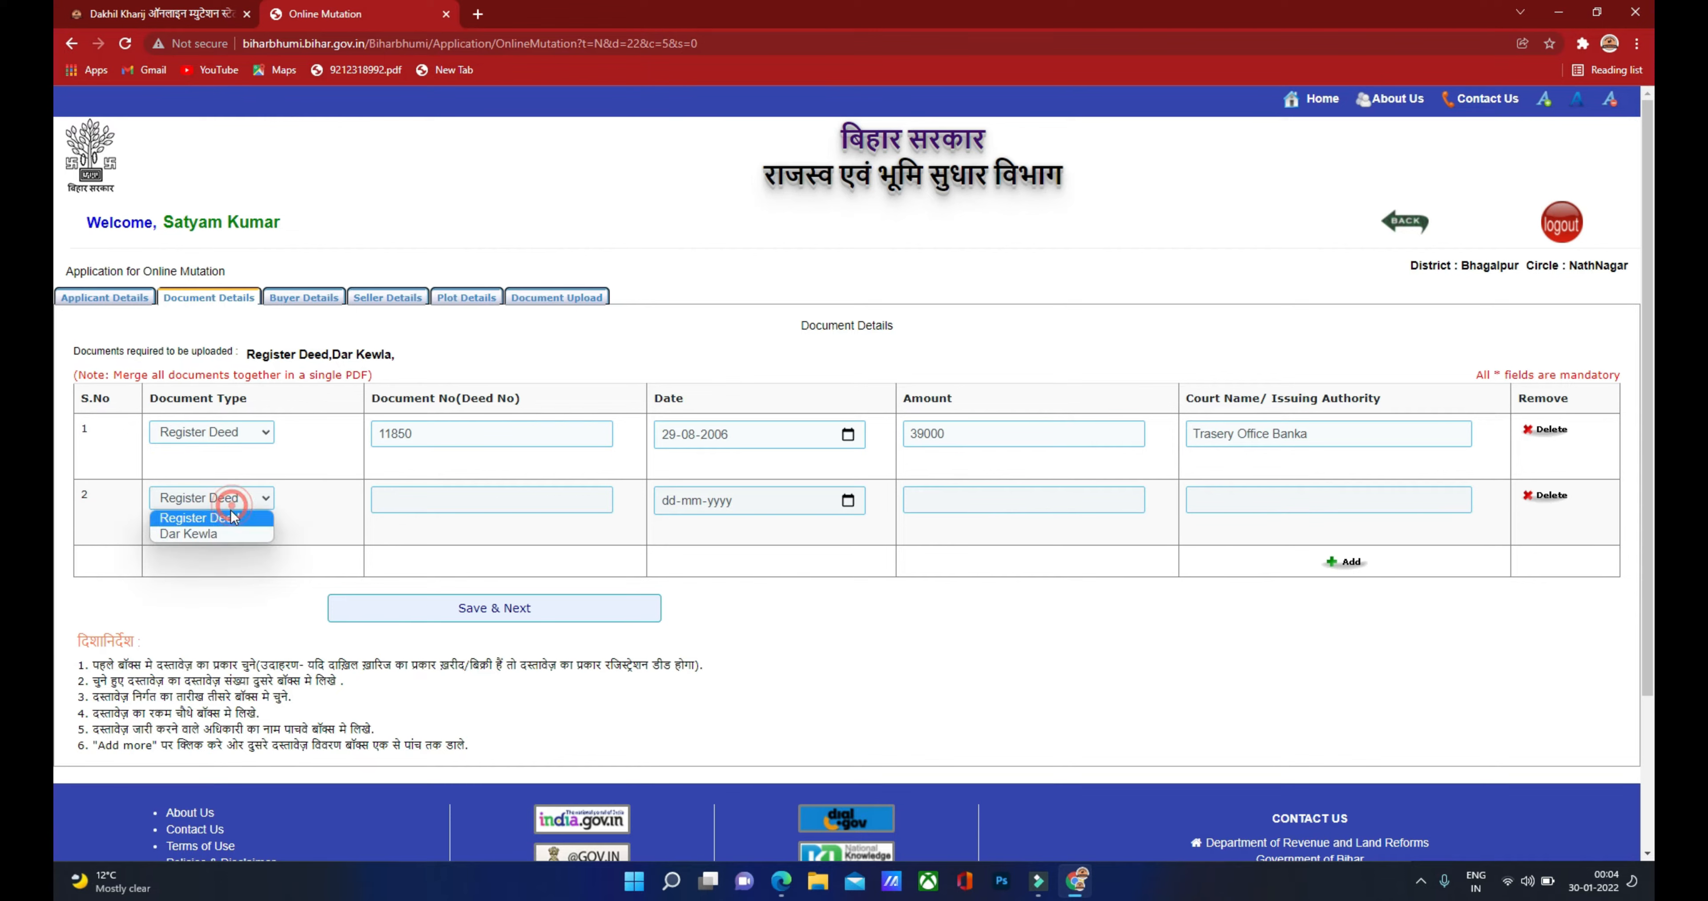
click(201, 536)
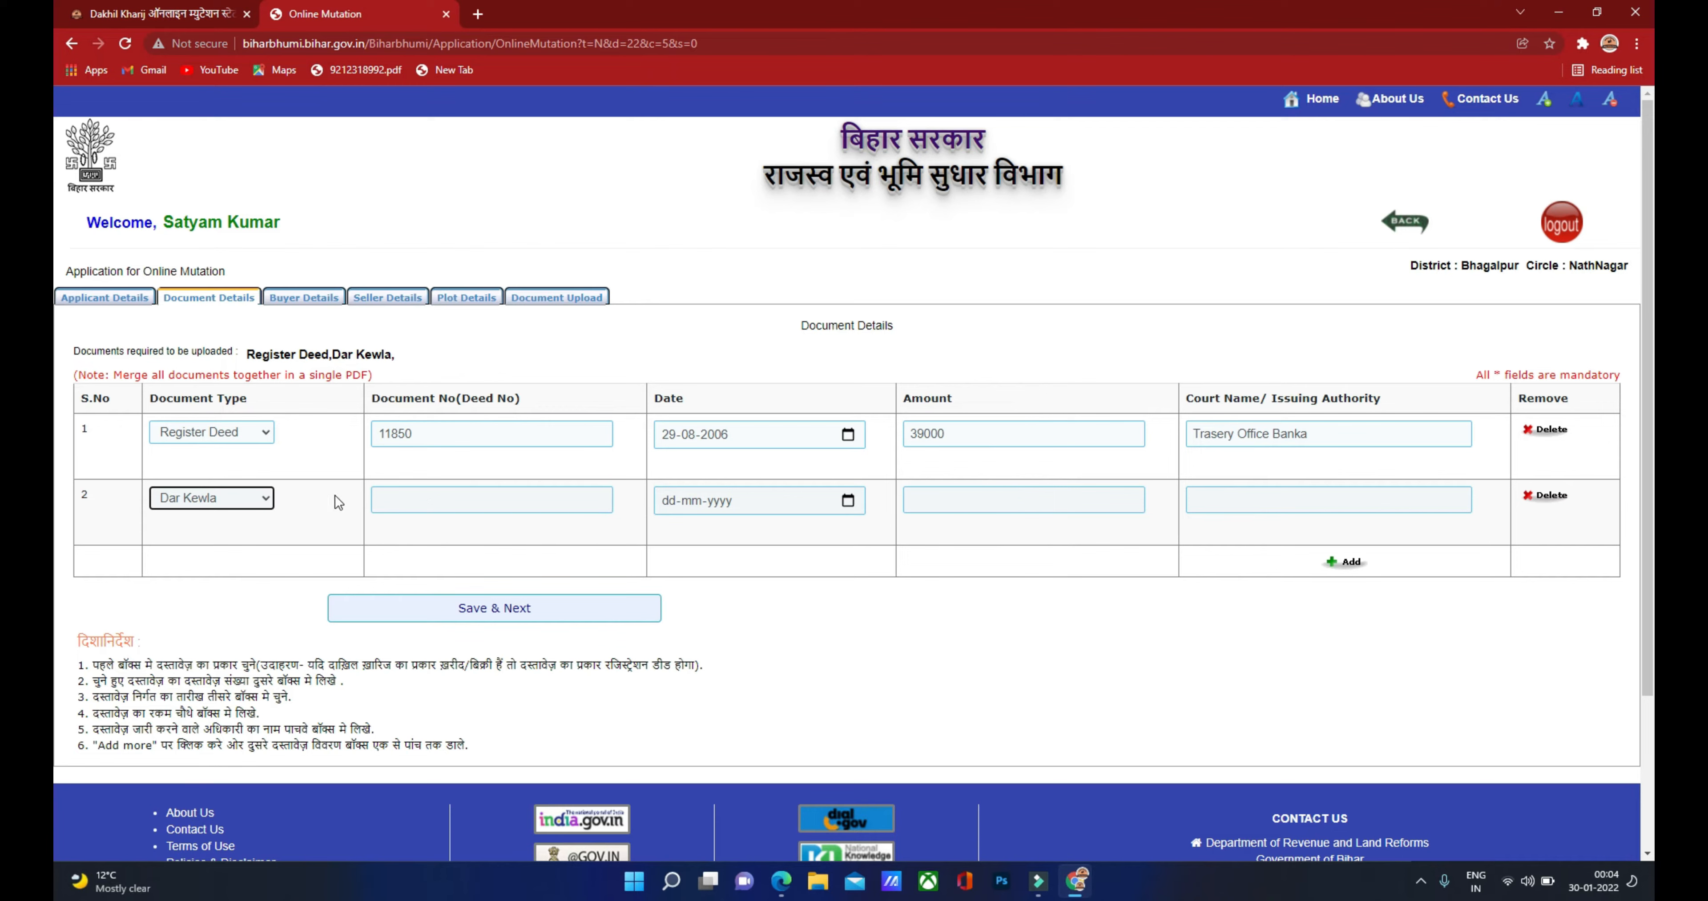
click(412, 499)
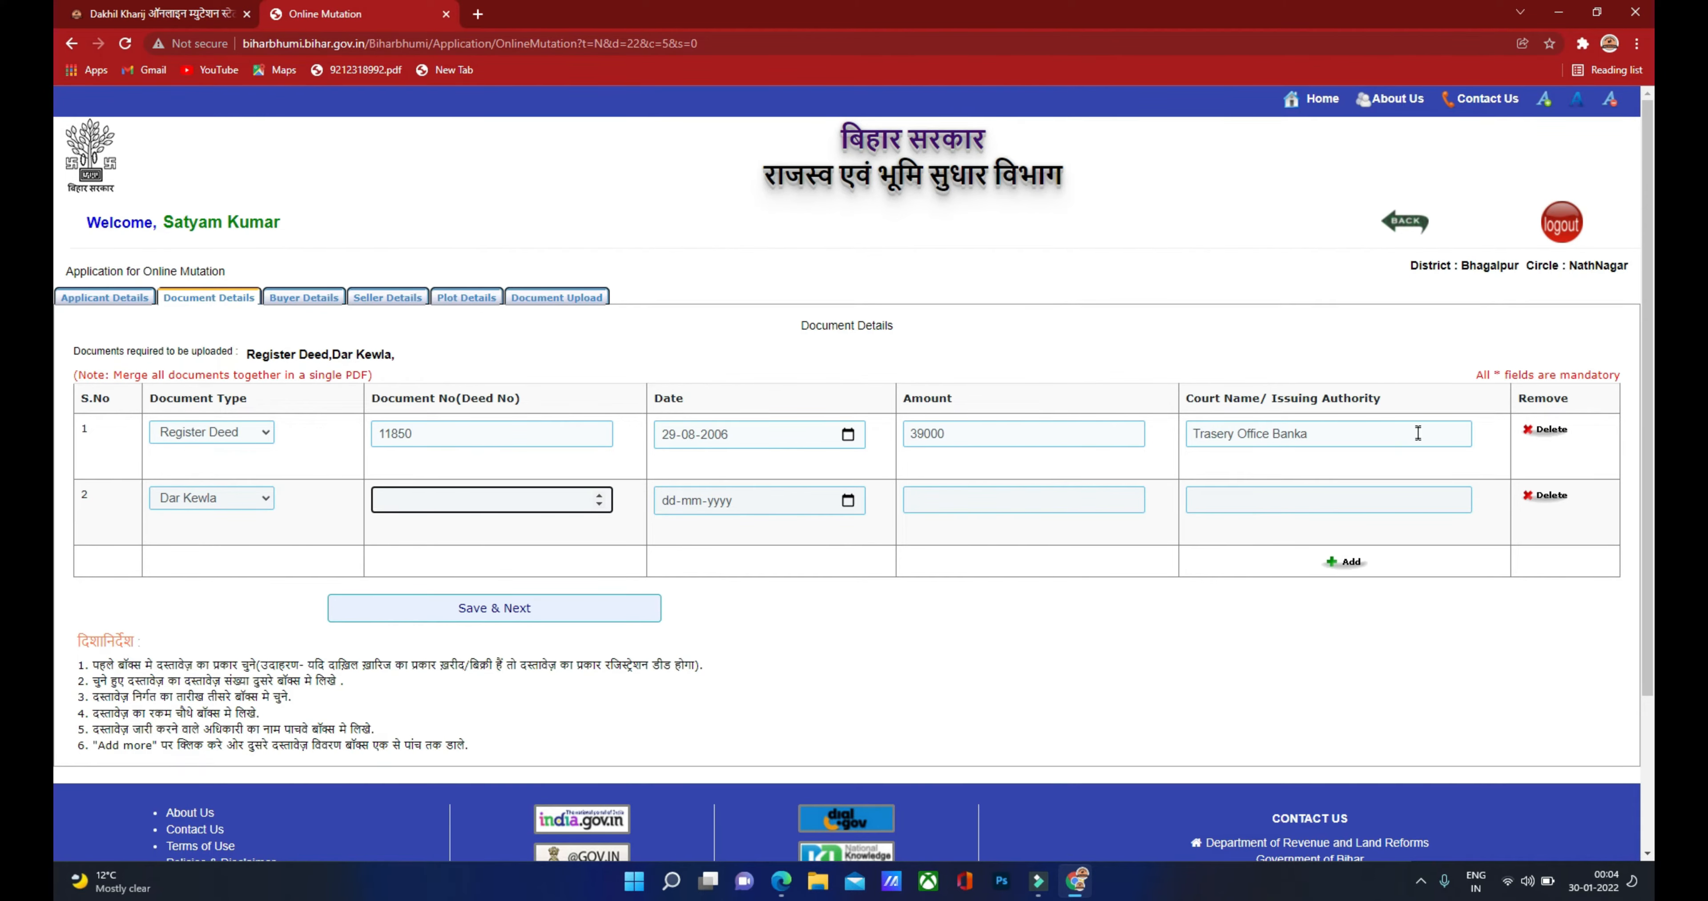
click(1545, 498)
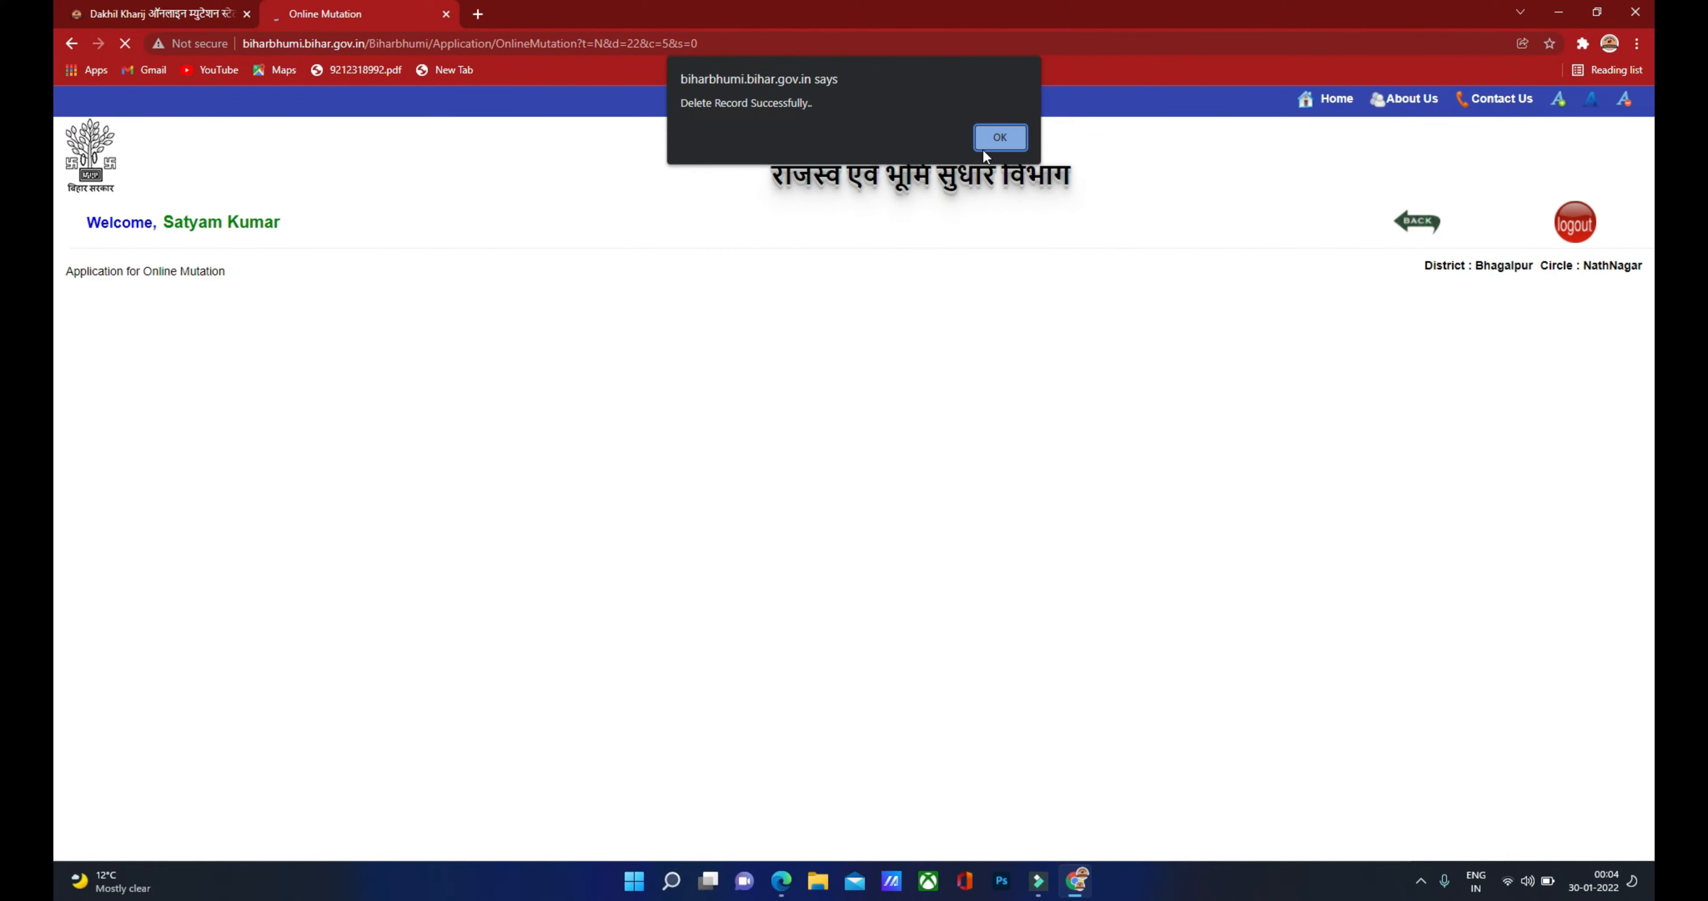
click(994, 137)
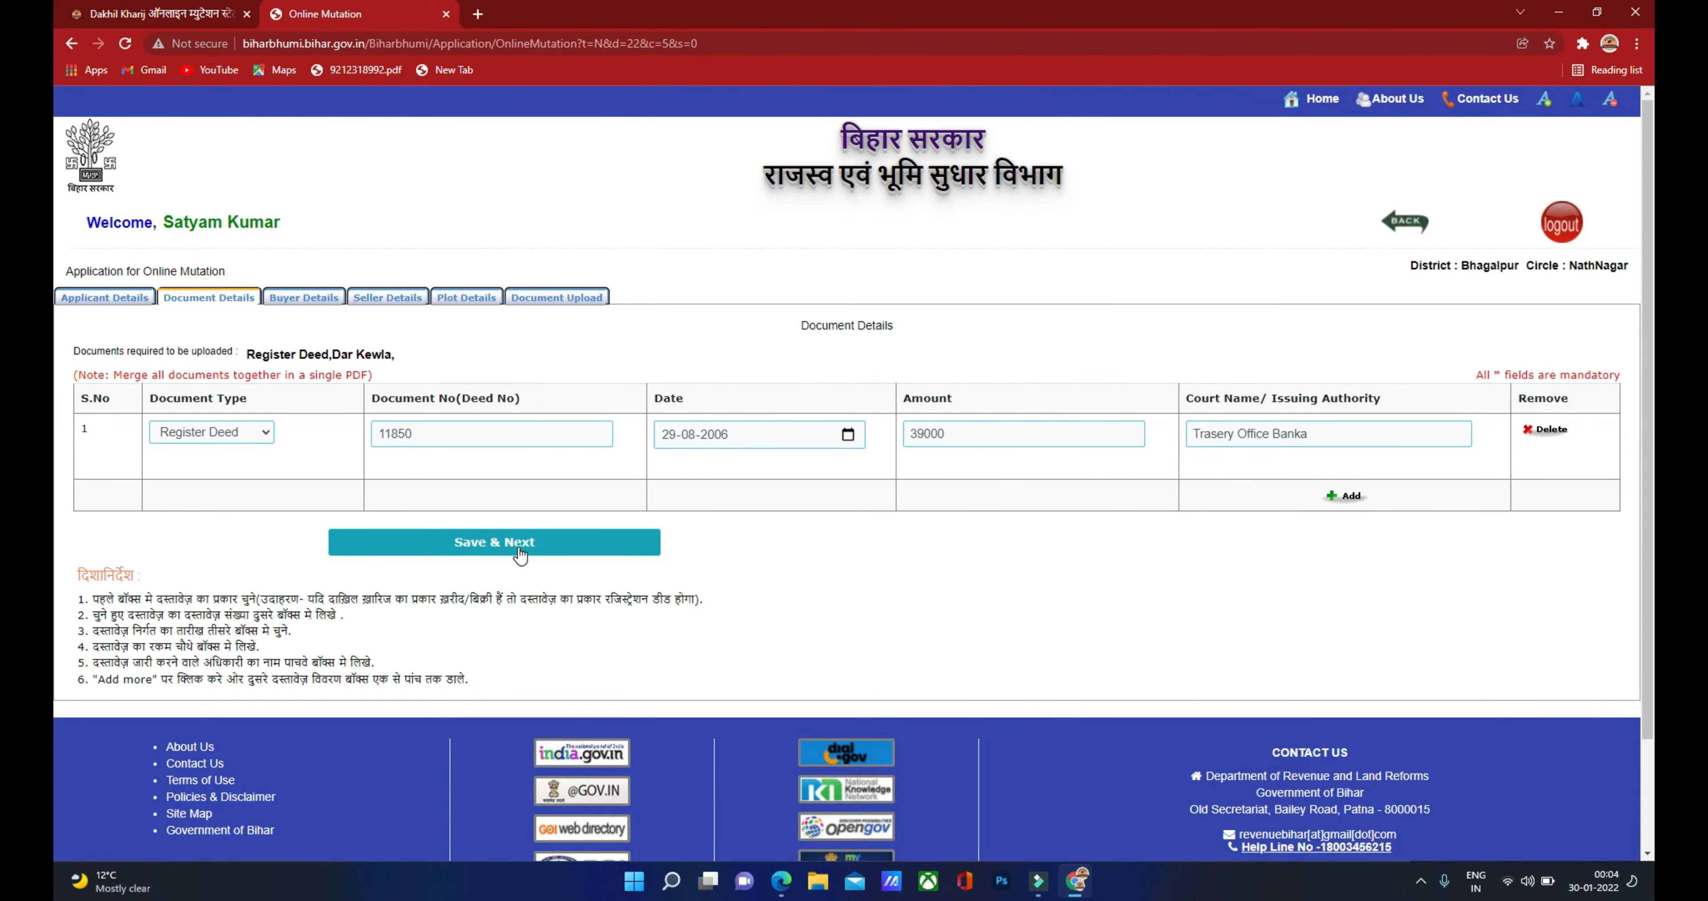
click(491, 547)
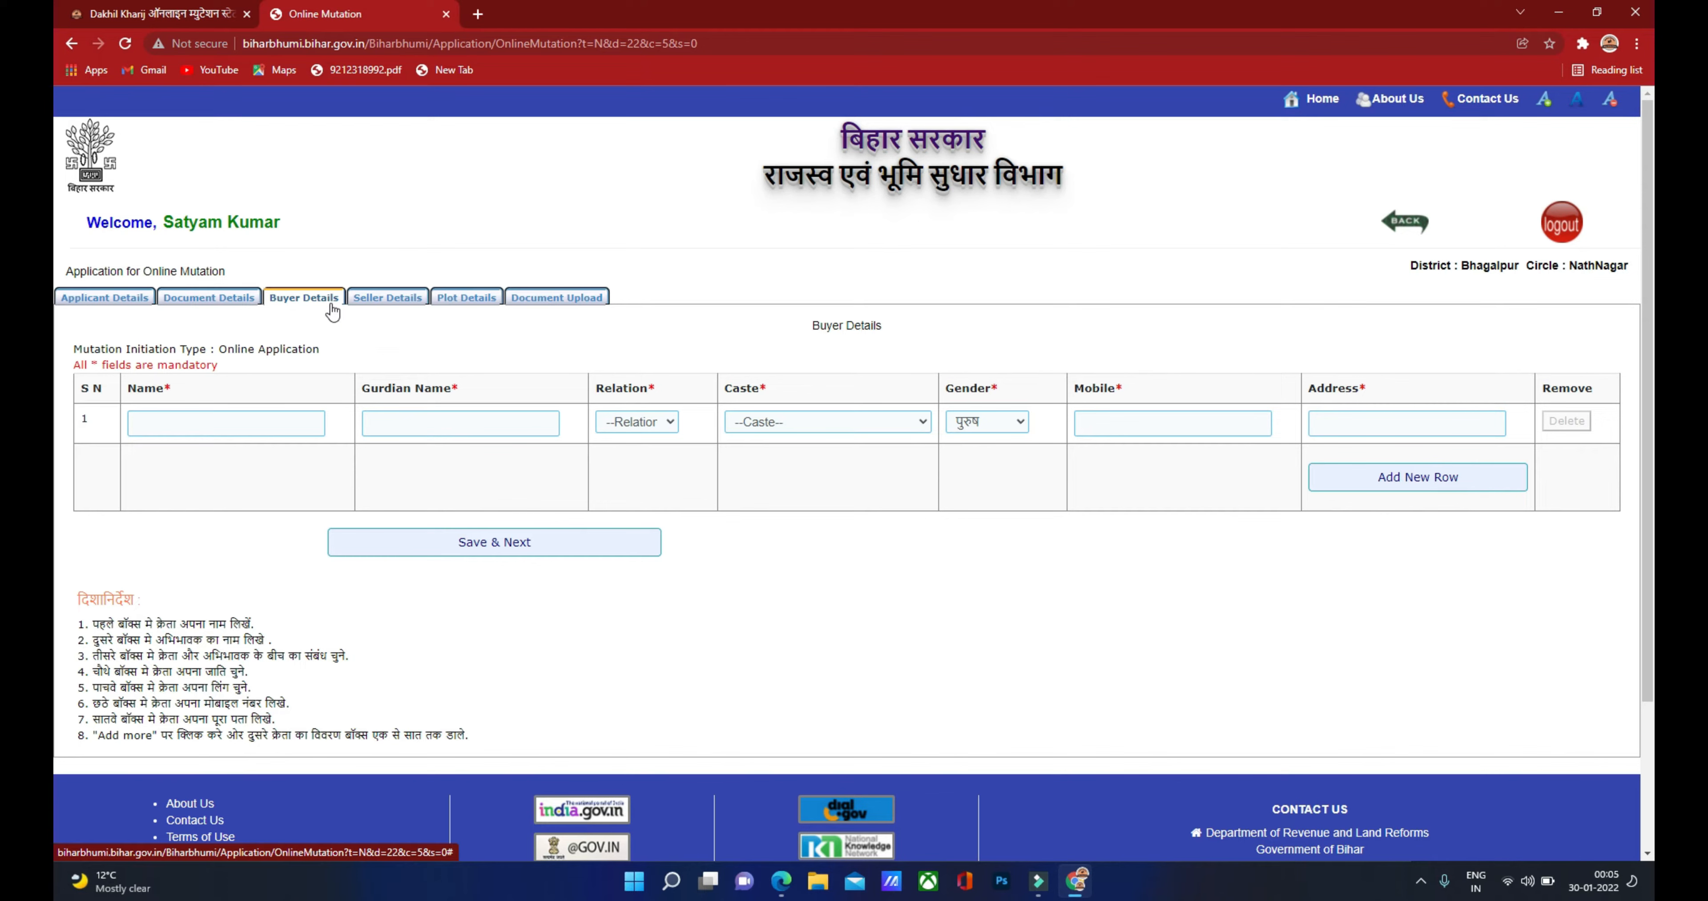
Step: Look over the buyer row's Name, Relation, Caste, Gender (पुरुष), Mobile and Address fields, and view the deed PDF
click(171, 422)
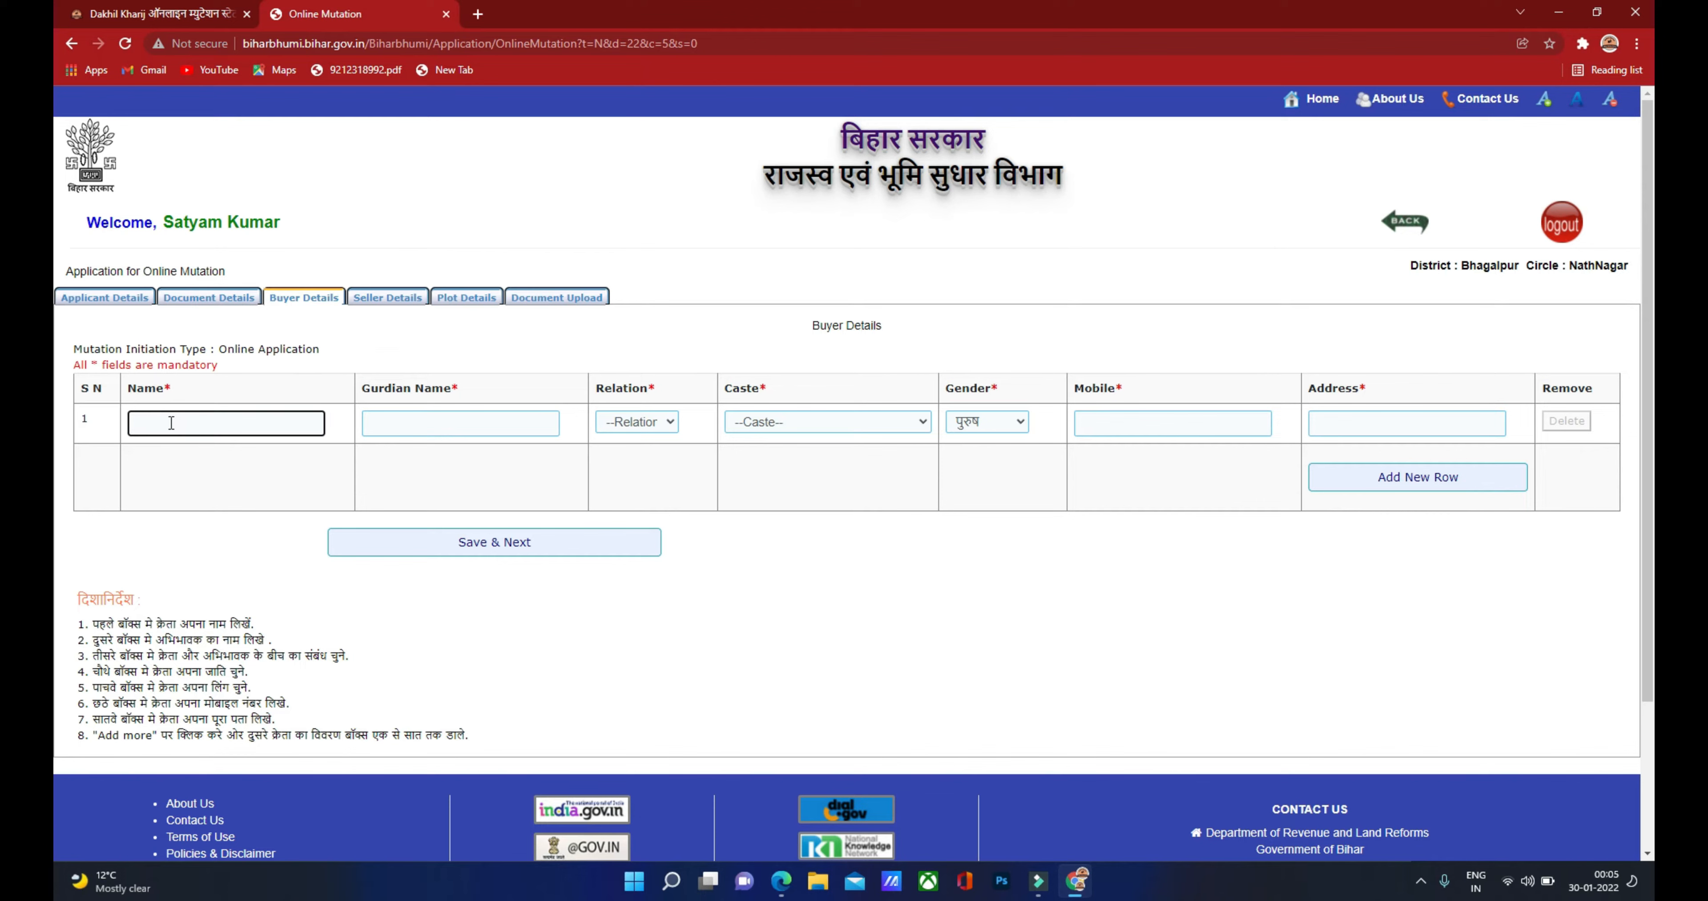
click(401, 423)
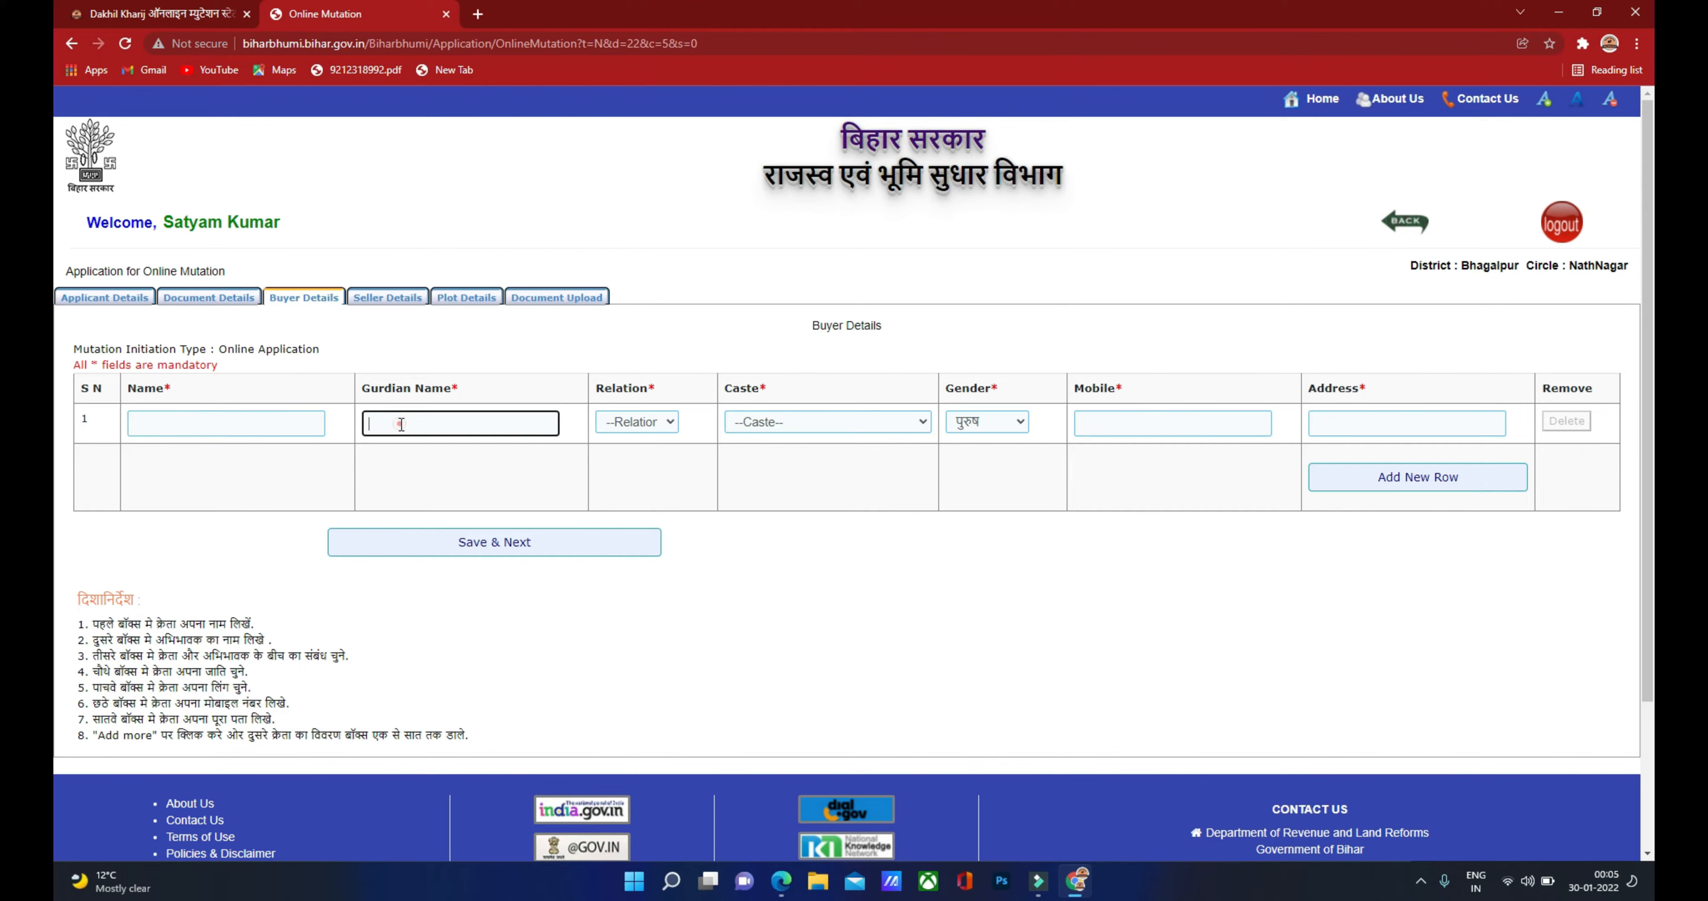
click(631, 422)
click(632, 422)
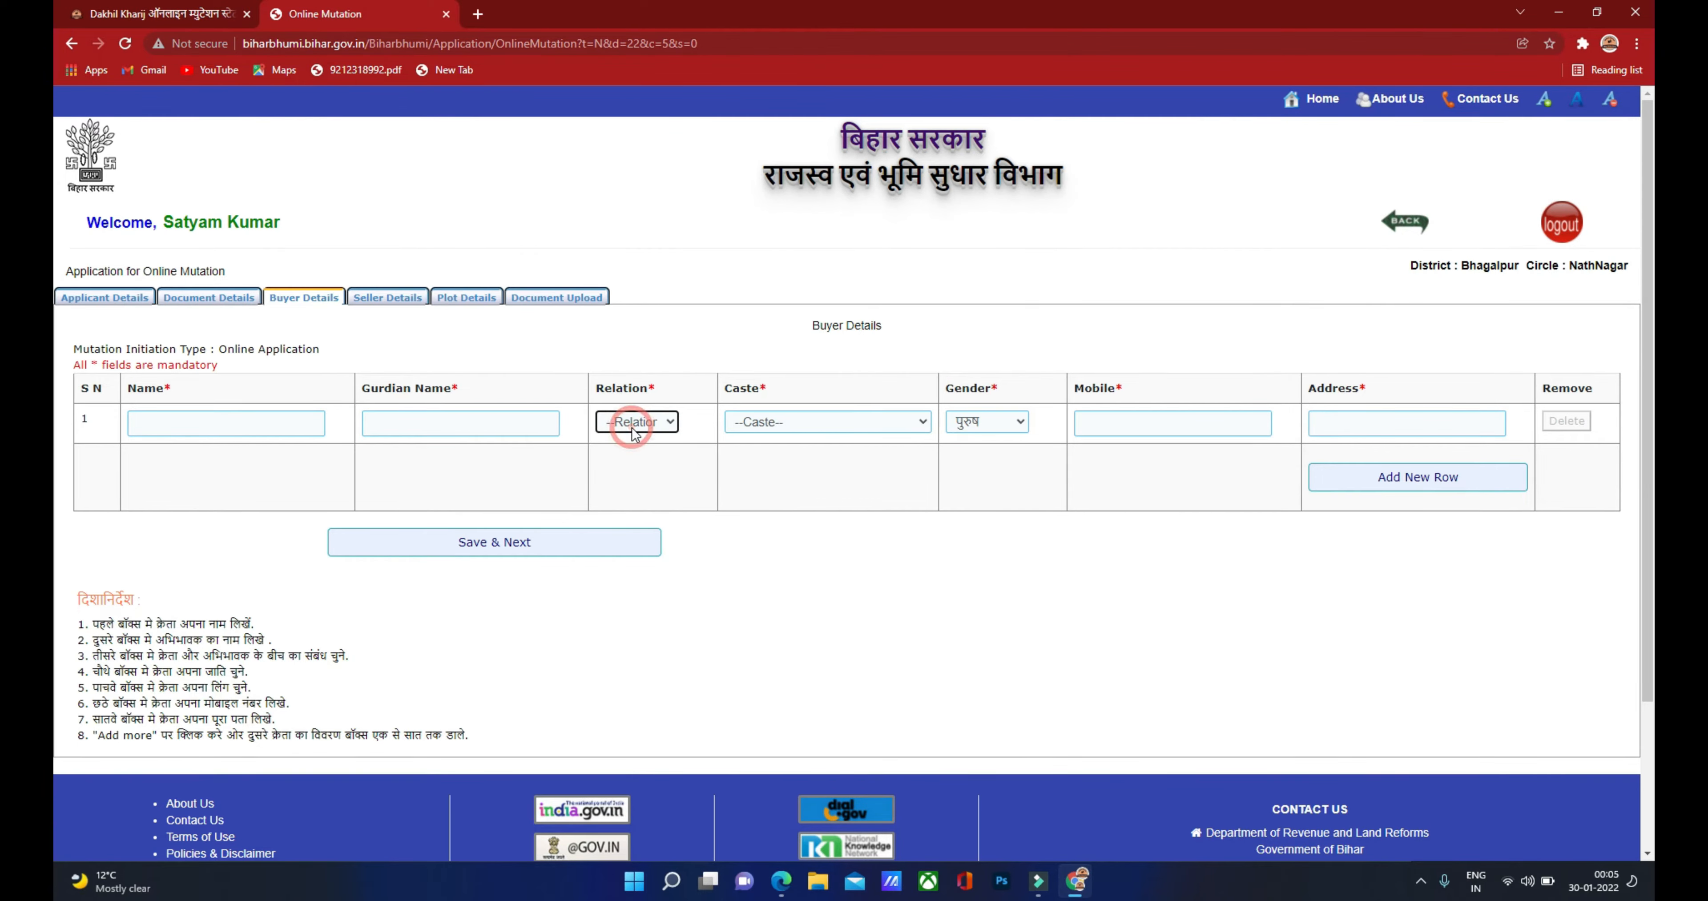
click(761, 431)
click(795, 442)
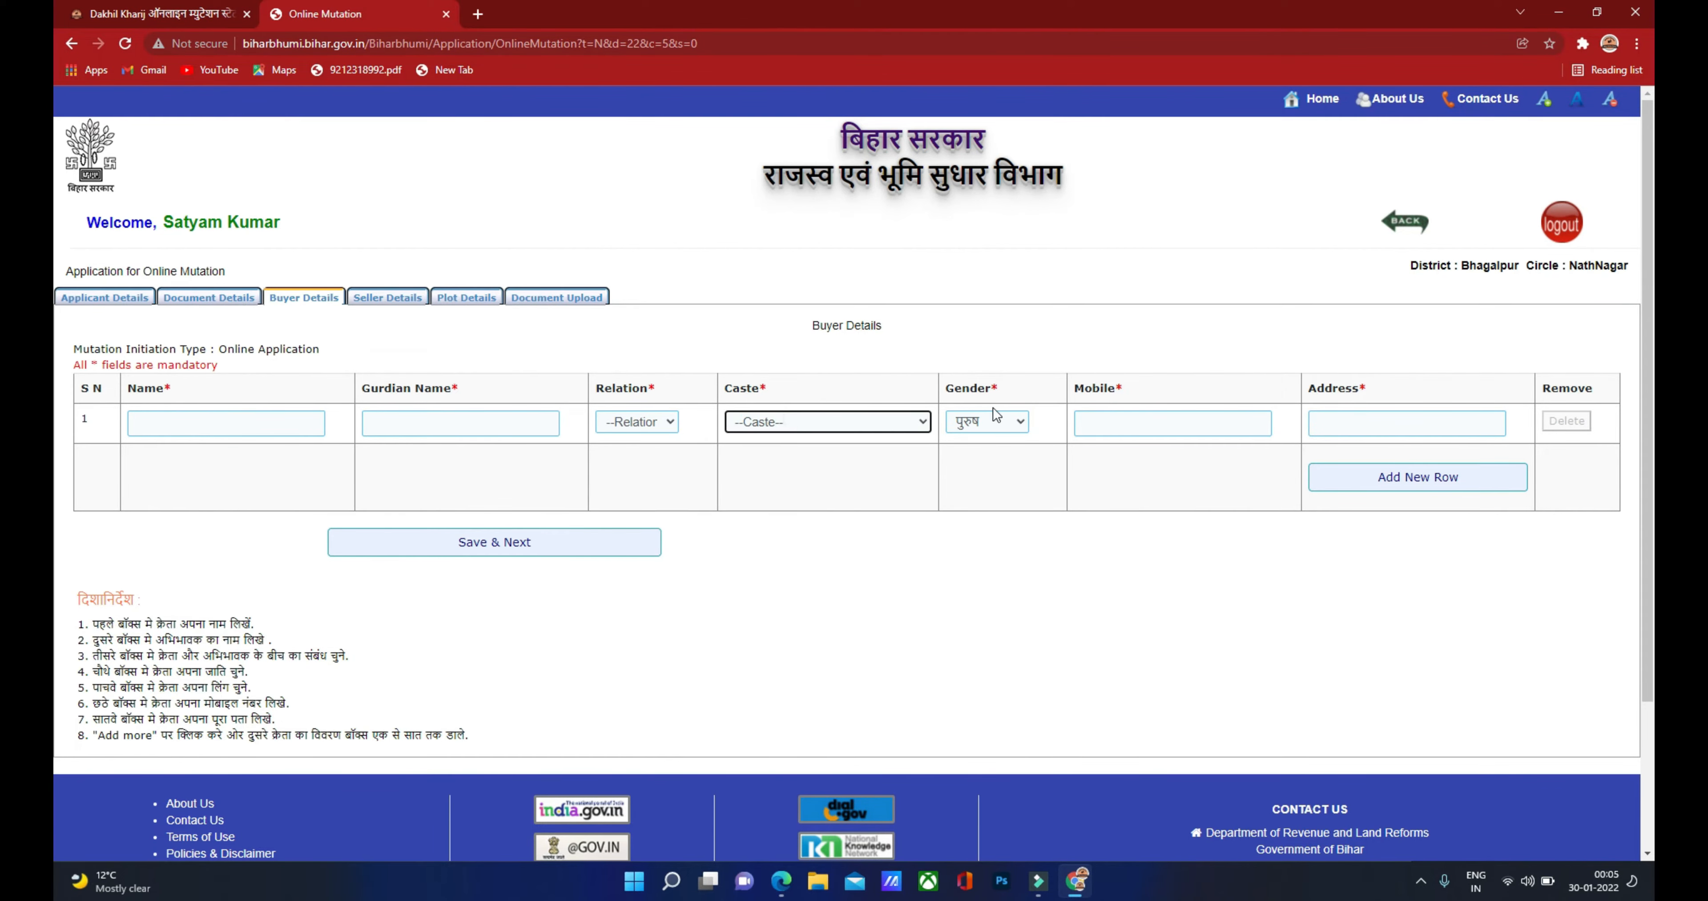
click(985, 423)
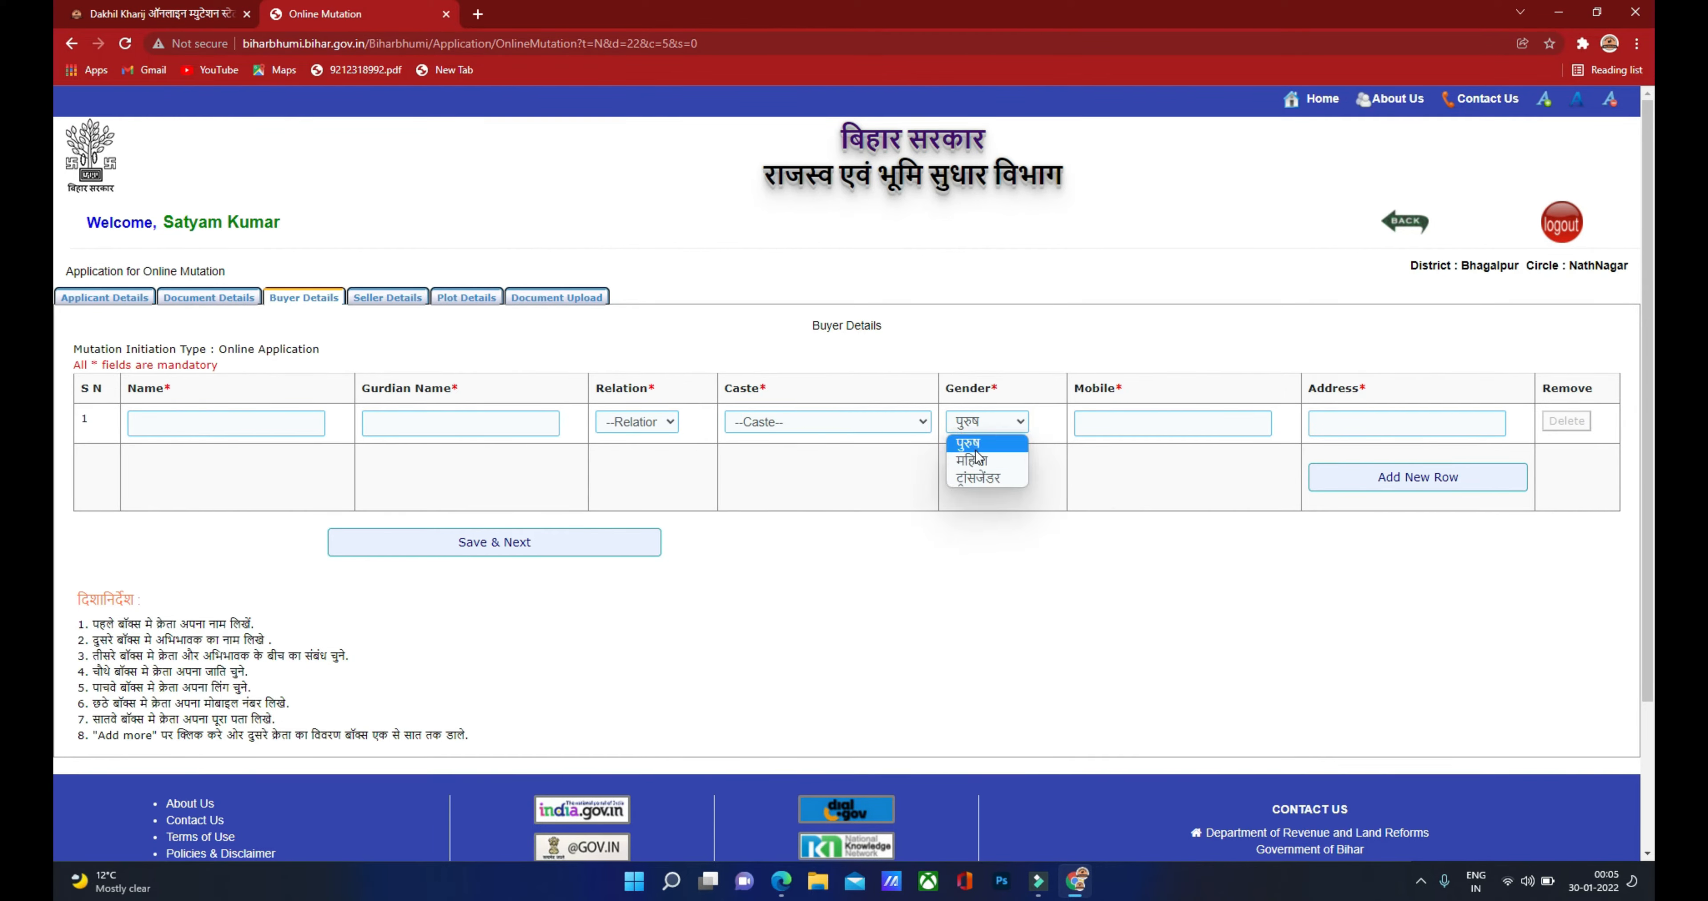
click(976, 429)
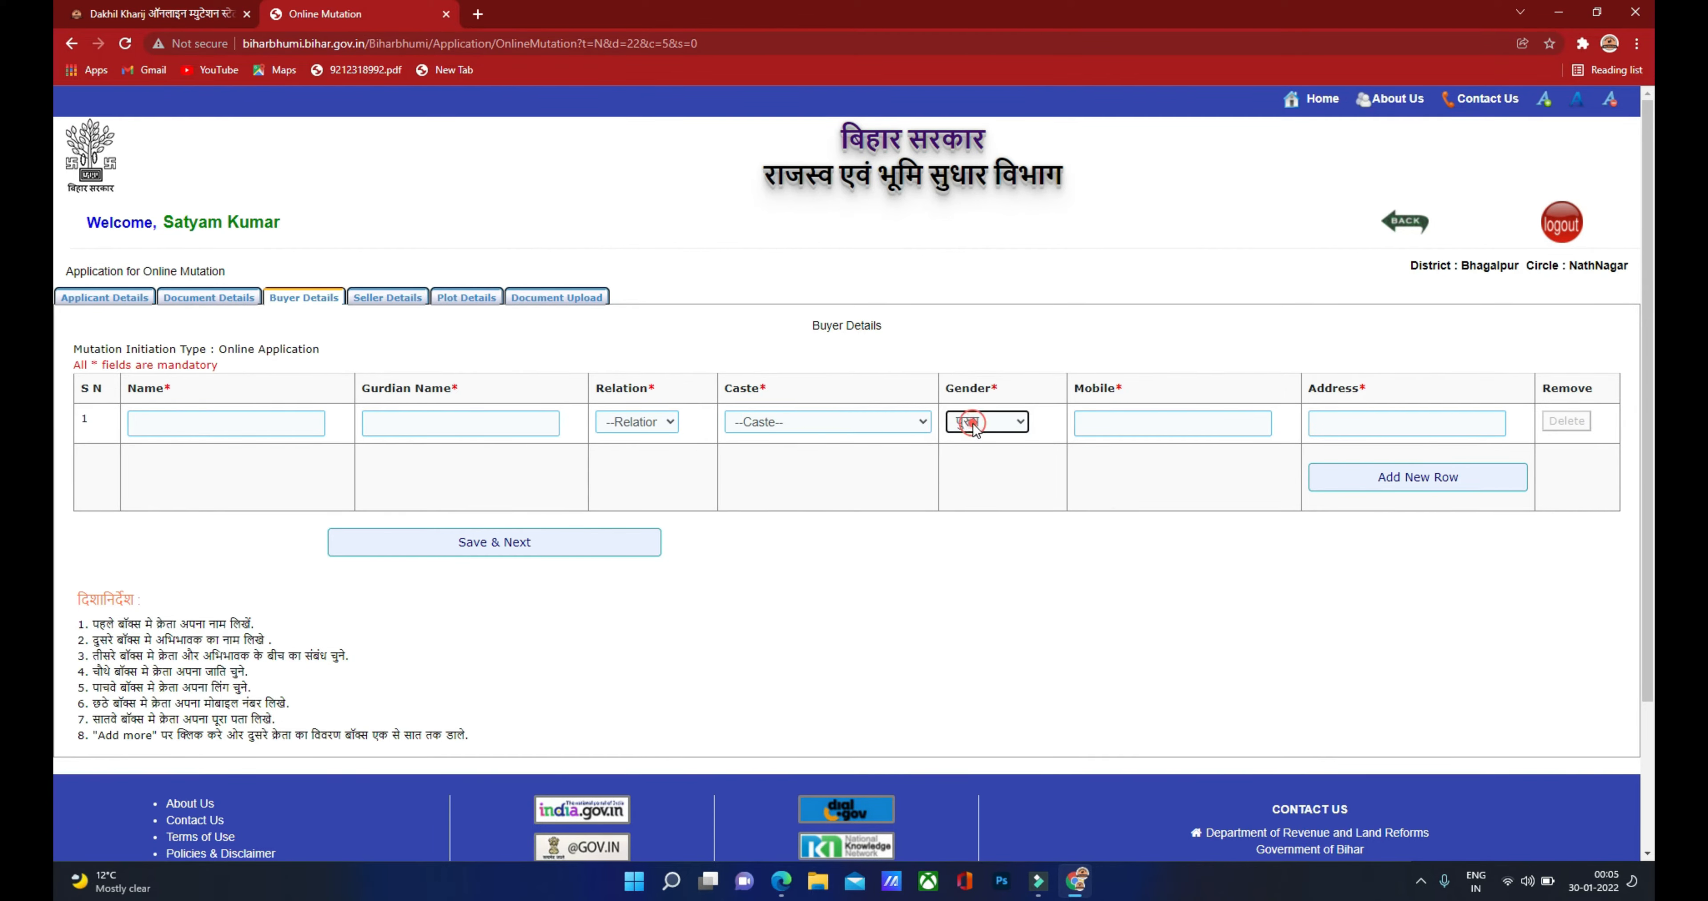
click(1102, 423)
click(1367, 424)
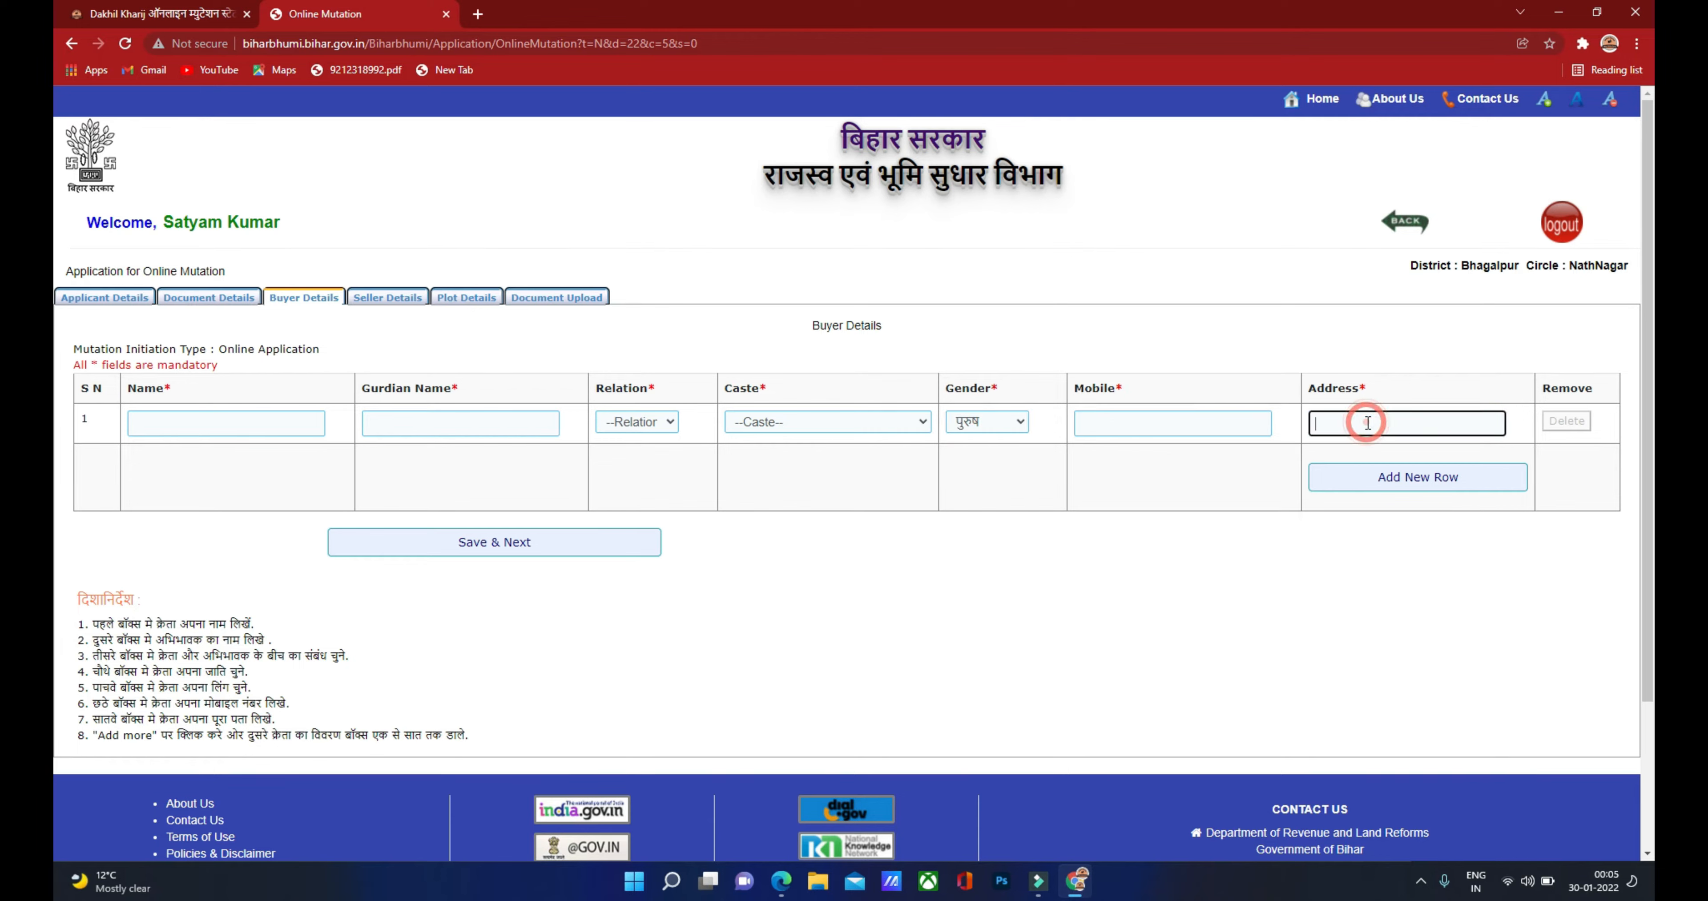
click(184, 418)
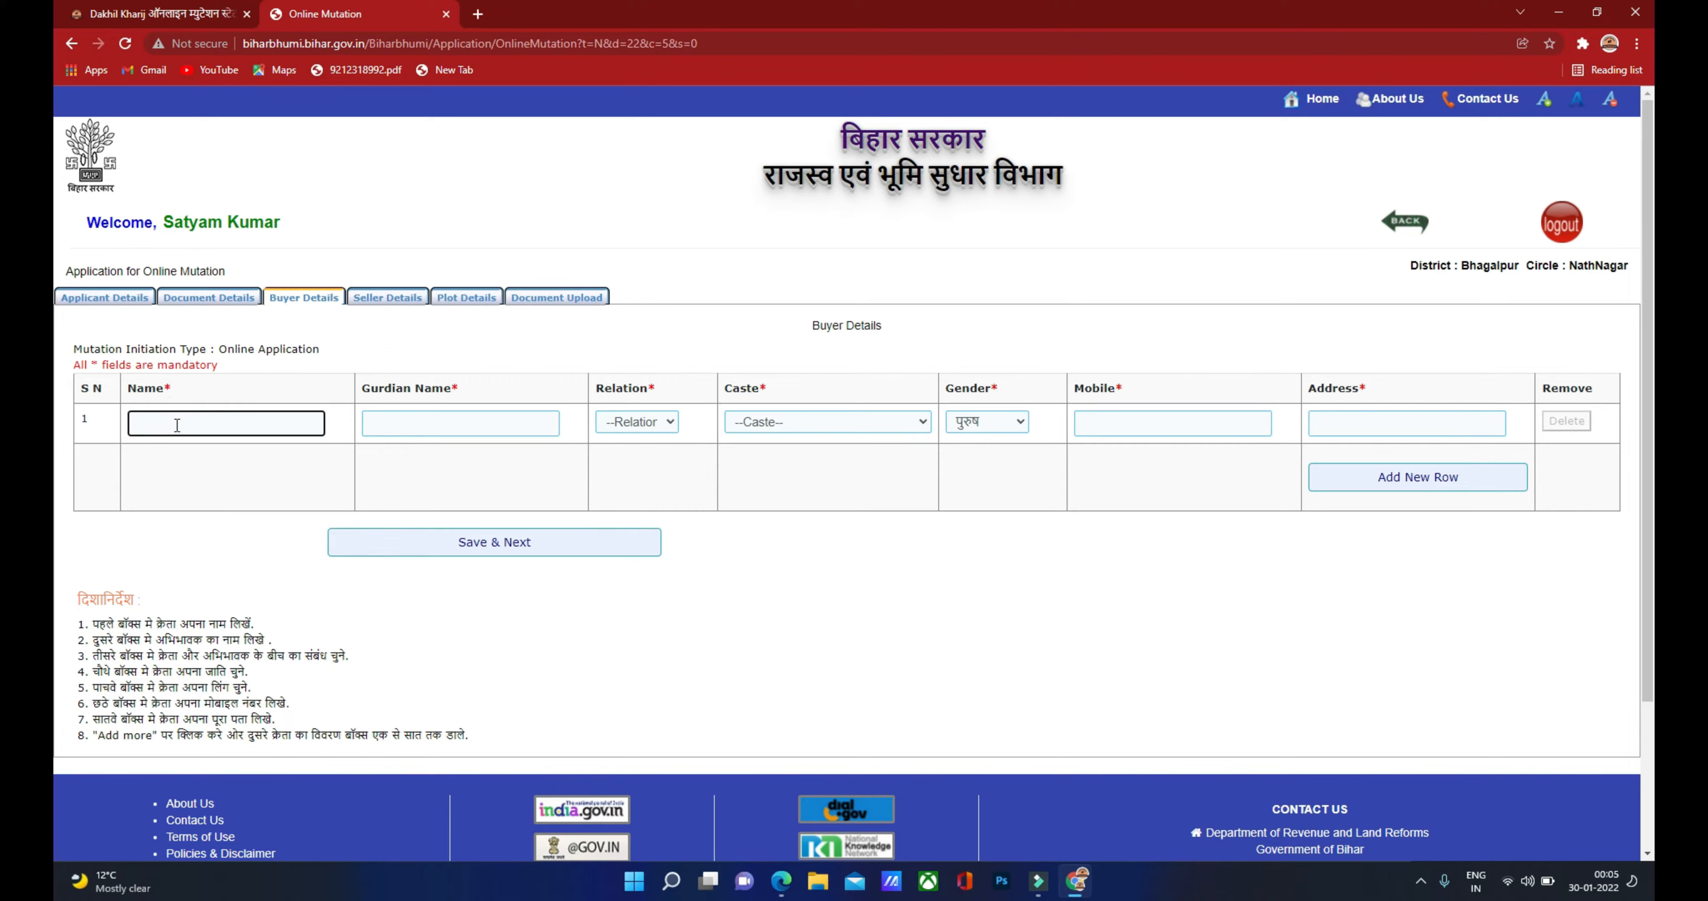
click(781, 881)
Step: Paste the buyer's name from the deed and type the guardian's name
scroll(729, 533, down, 20)
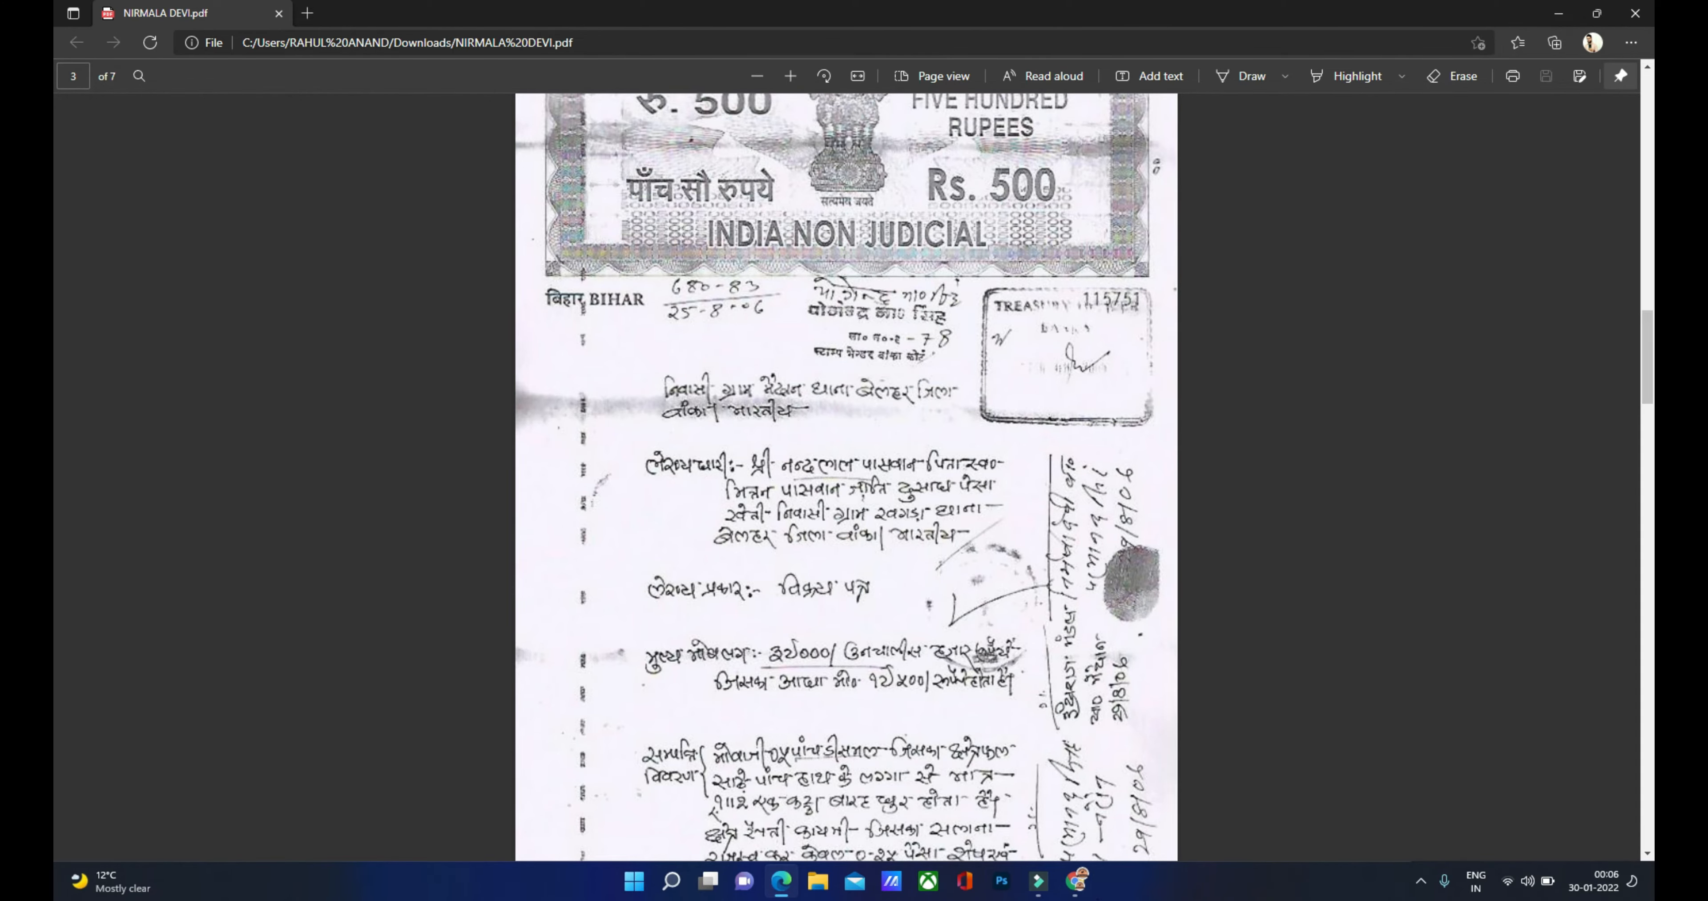
click(1077, 881)
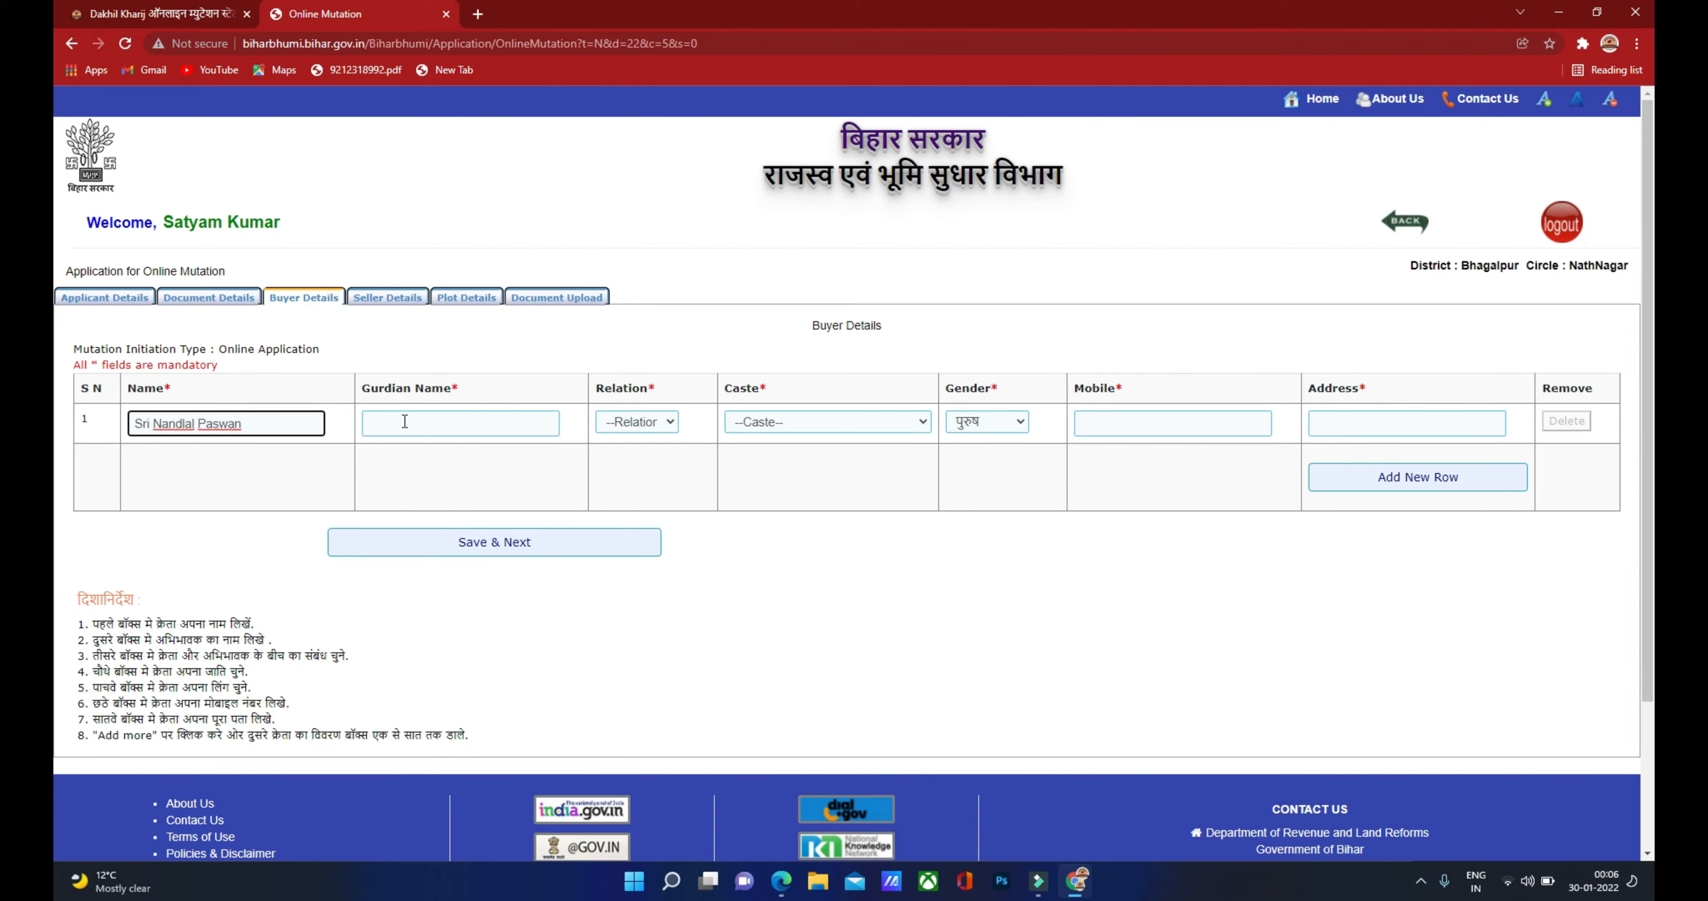
click(401, 422)
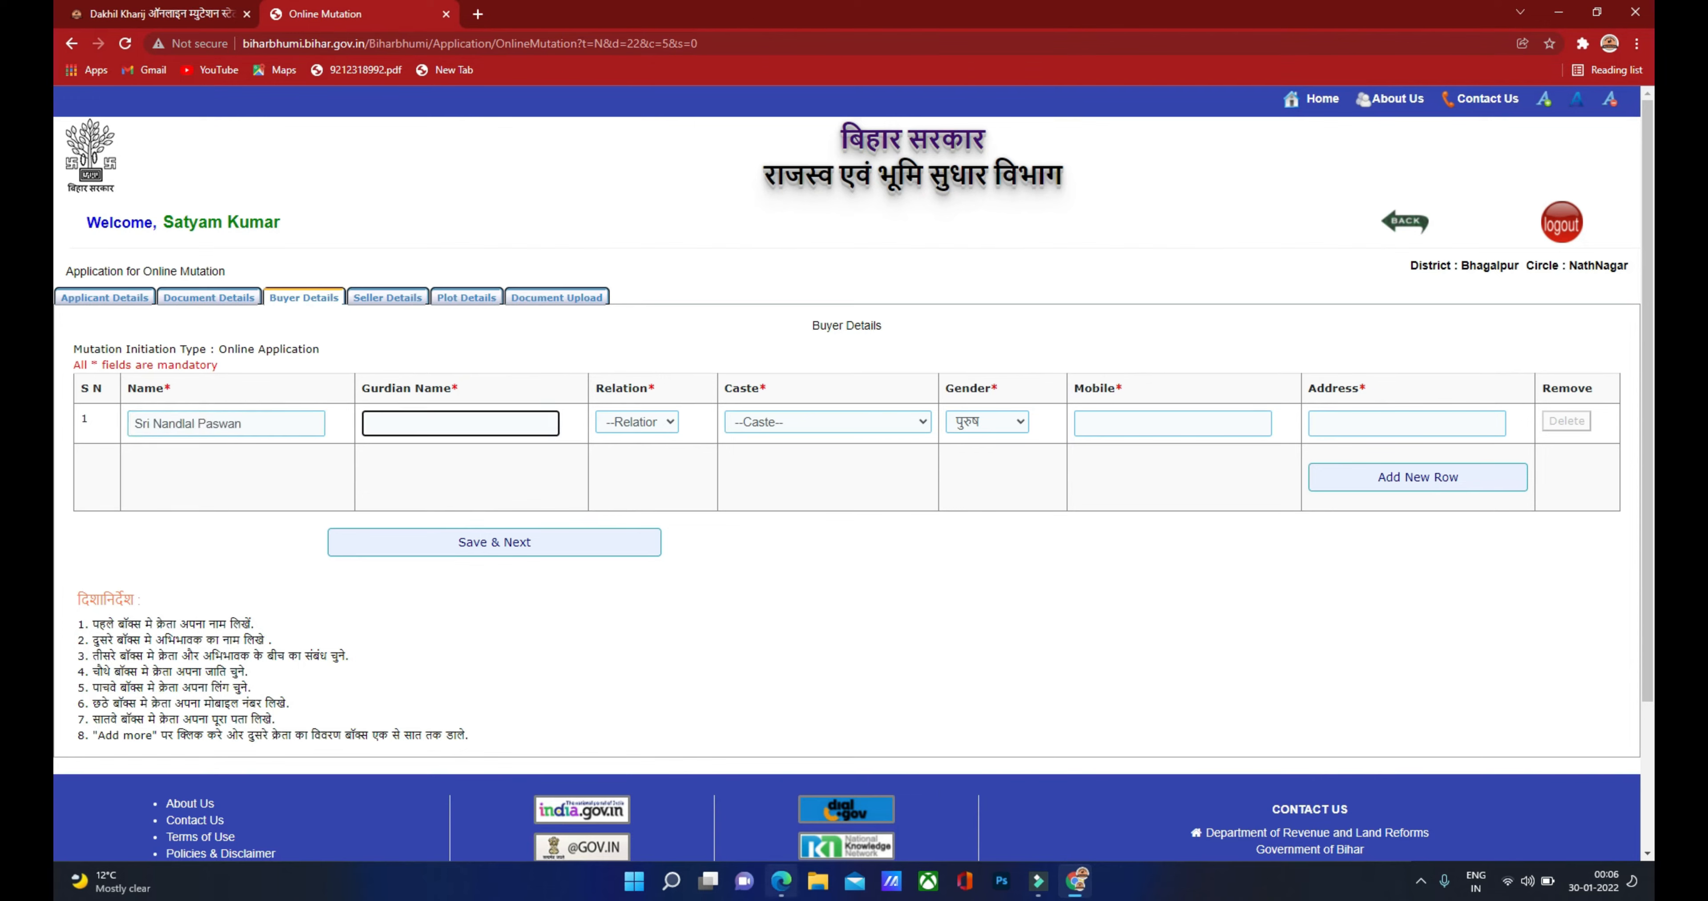
click(795, 895)
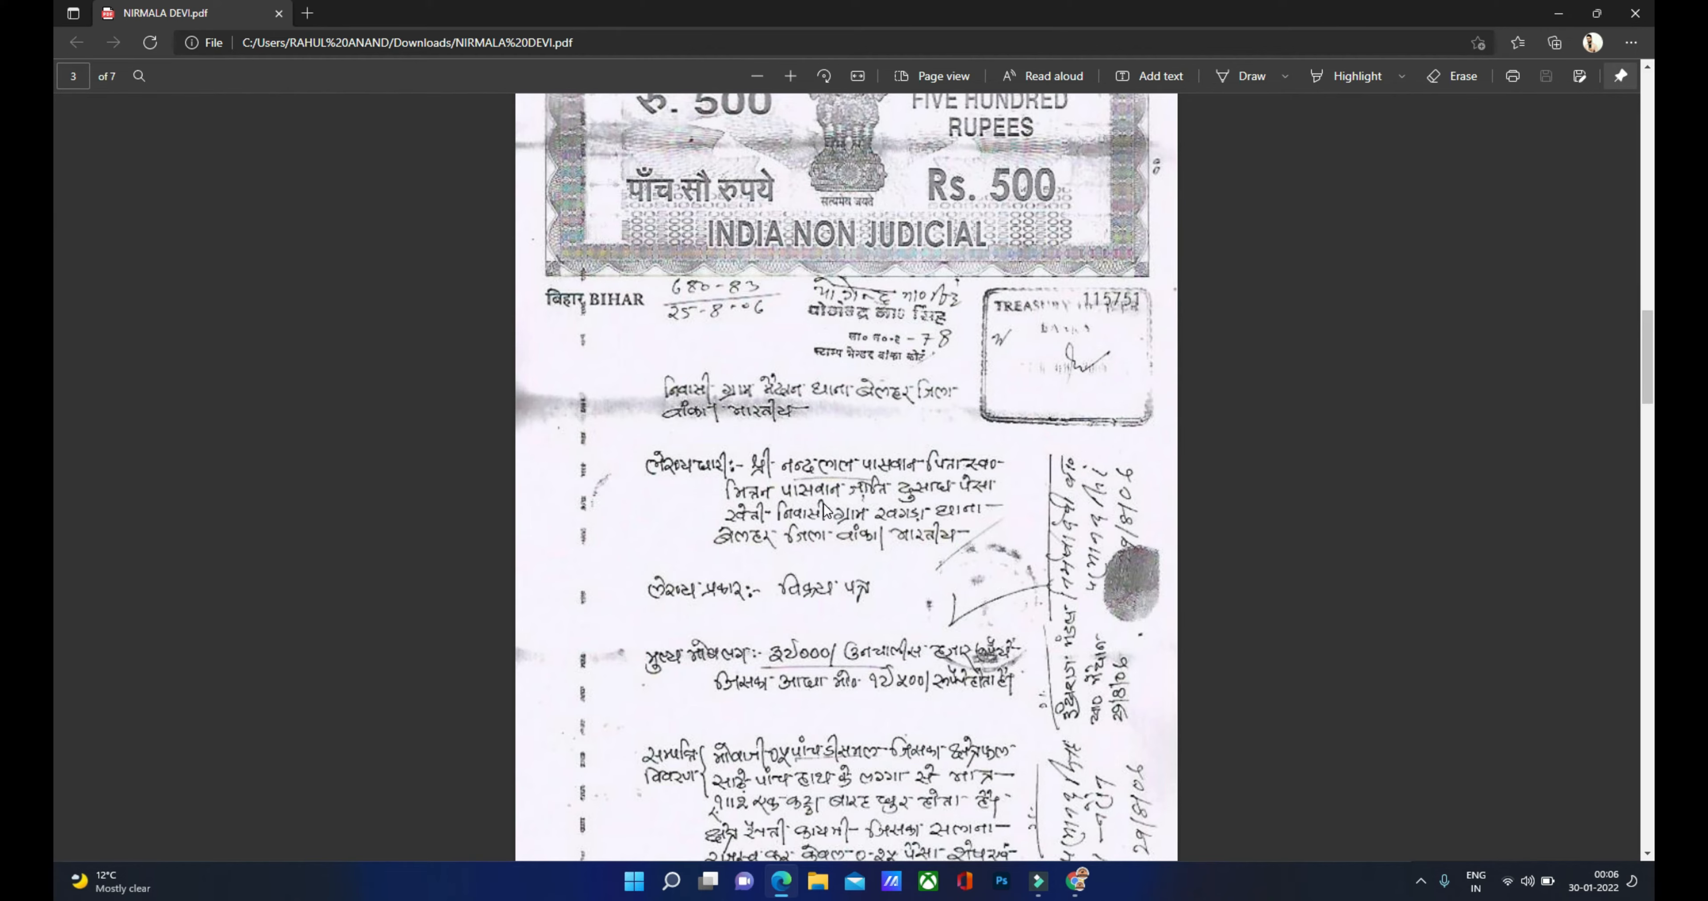
click(1076, 885)
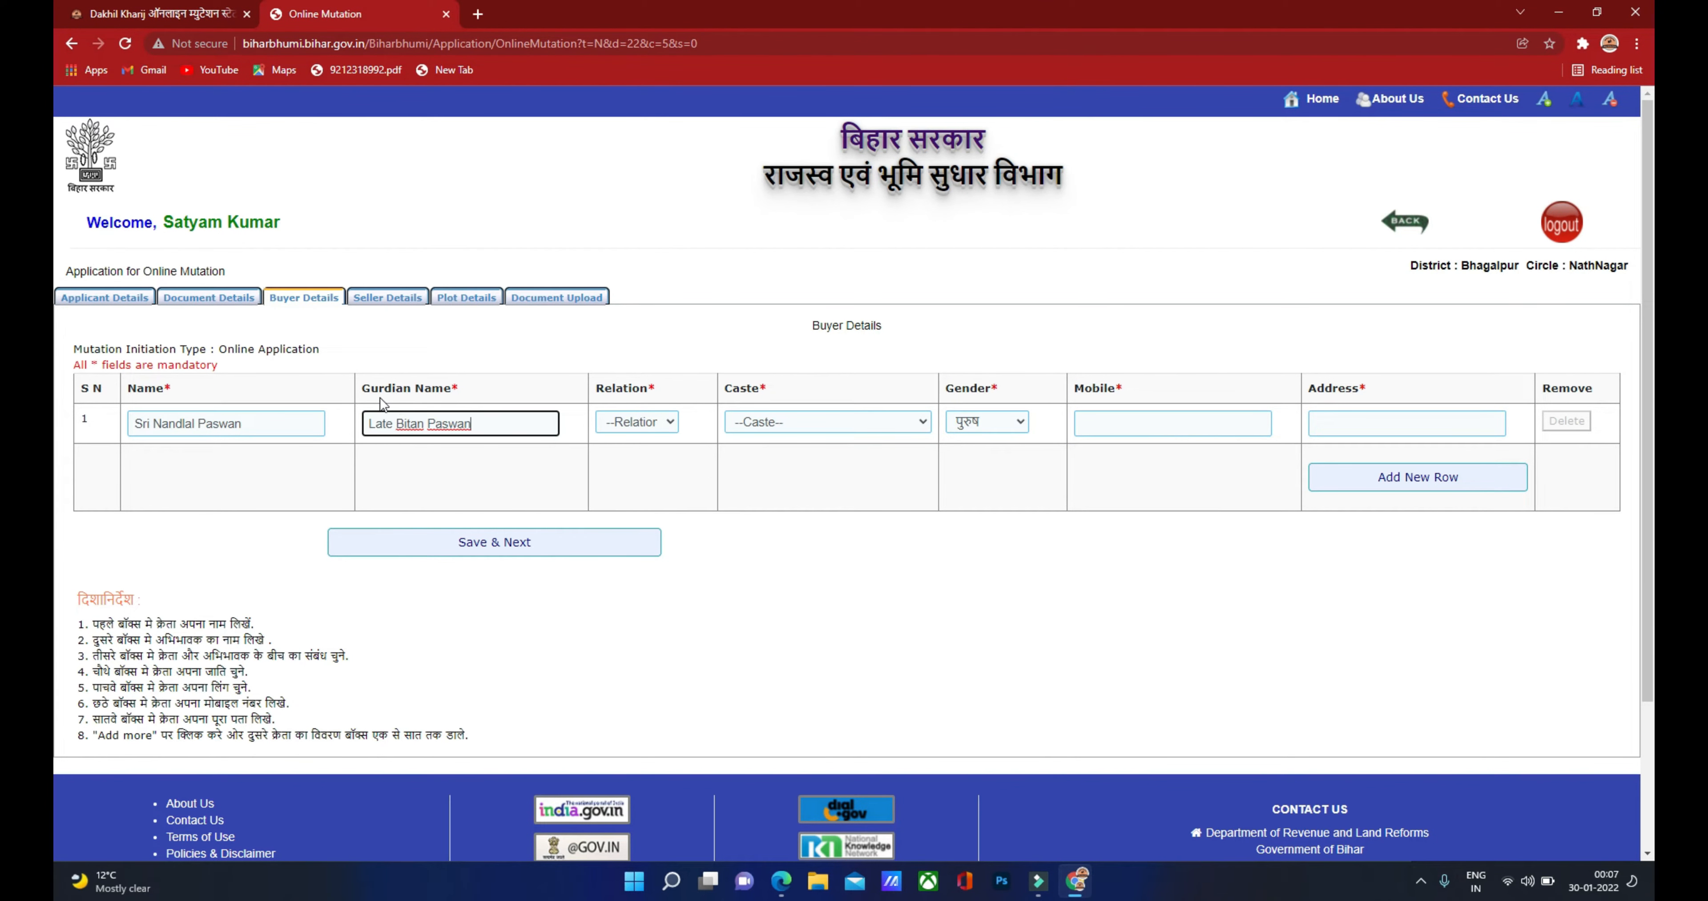
Step: Set the buyer's relation to पिता/बाप/अबू after rechecking the deed PDF
click(648, 428)
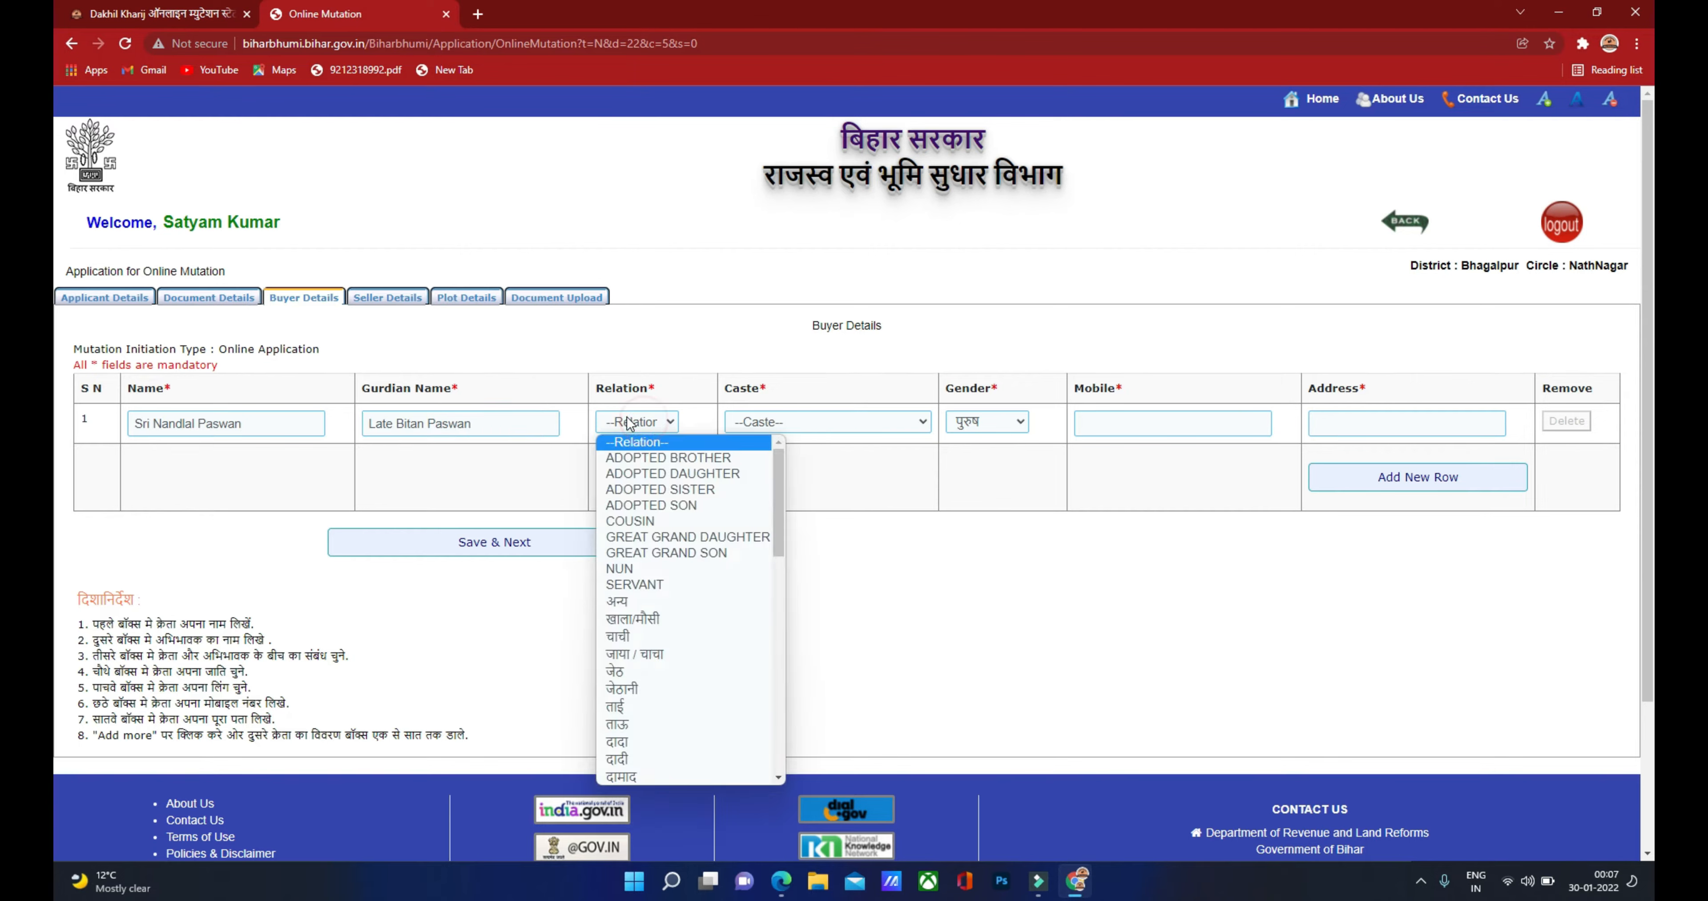
click(783, 884)
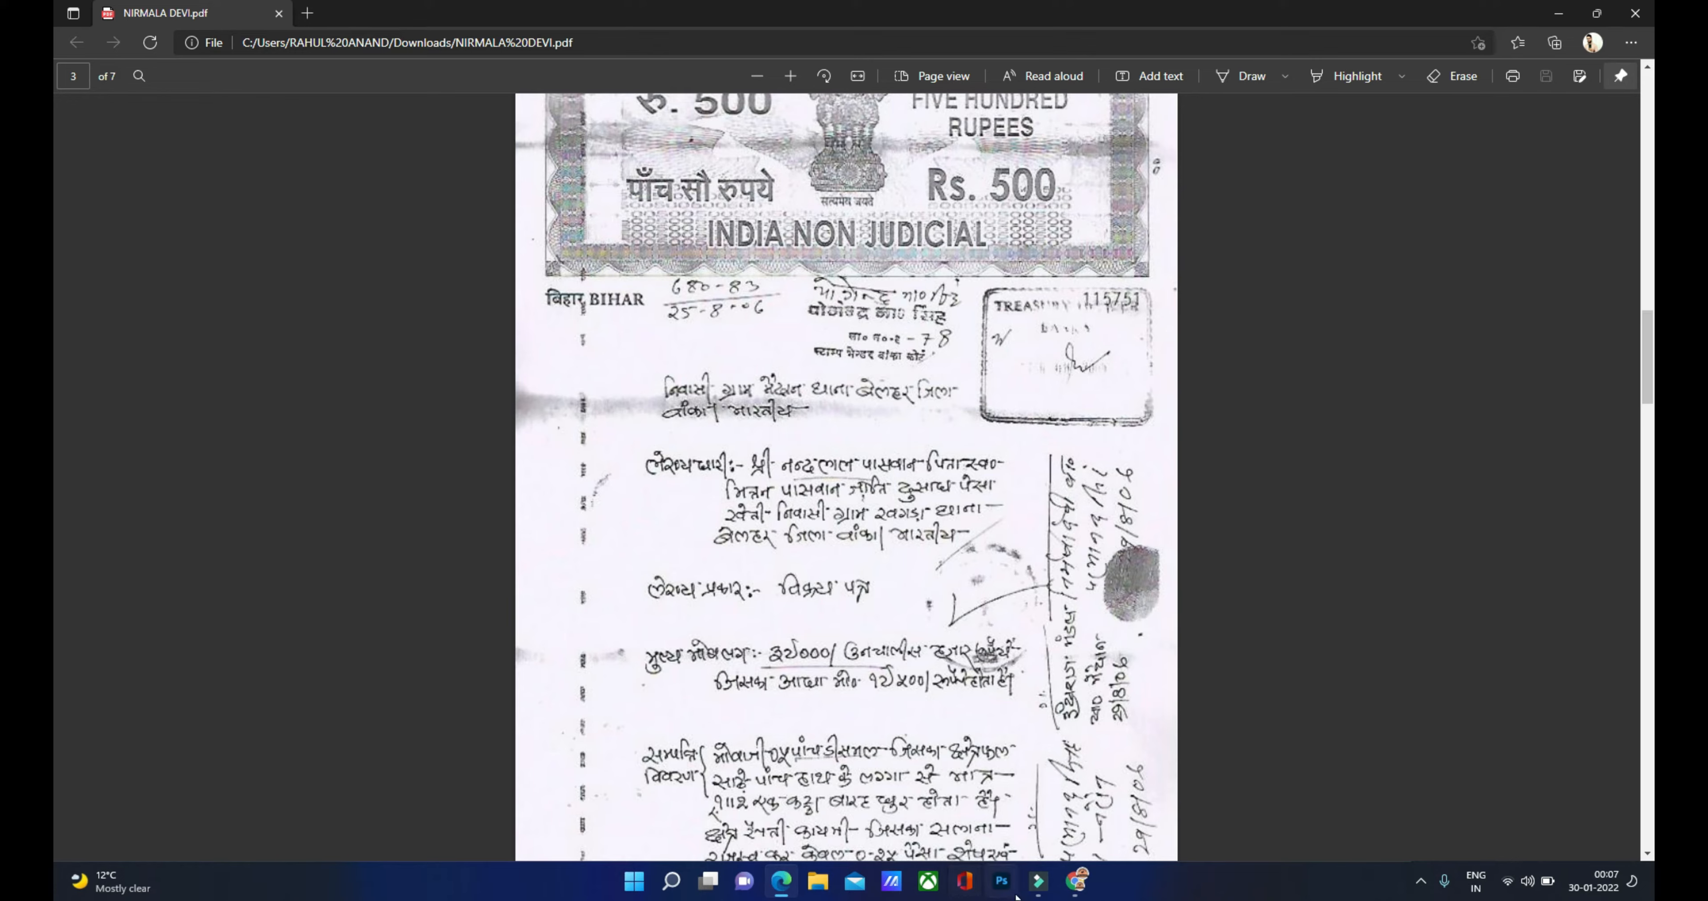
click(1075, 882)
click(641, 424)
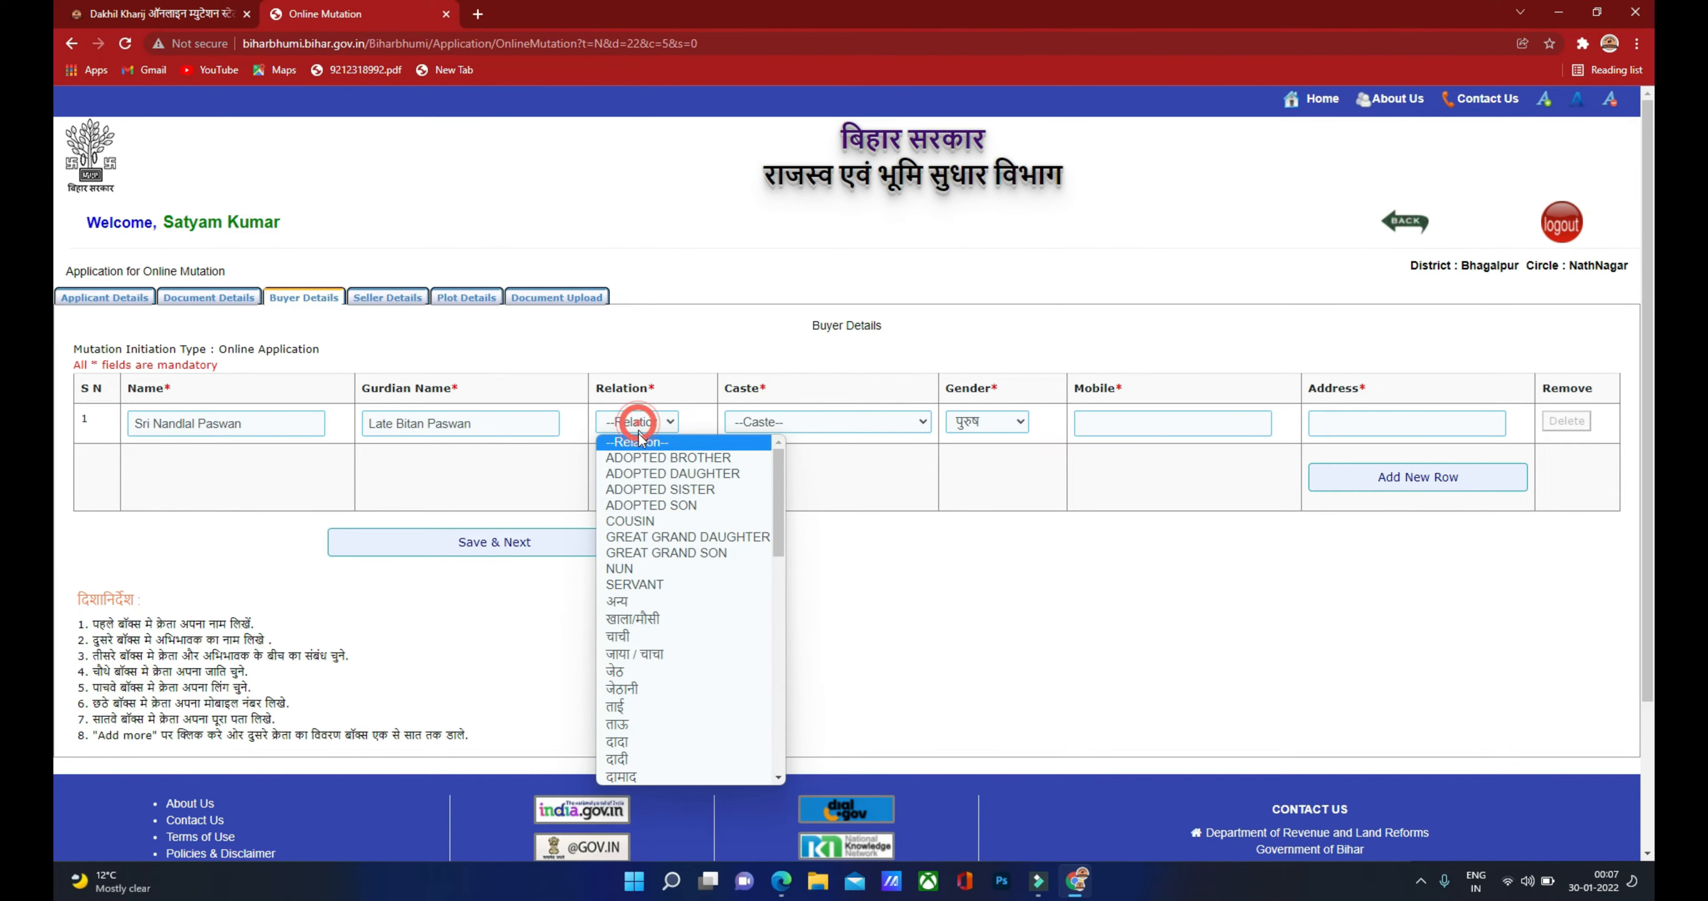
scroll(637, 633, down, 5)
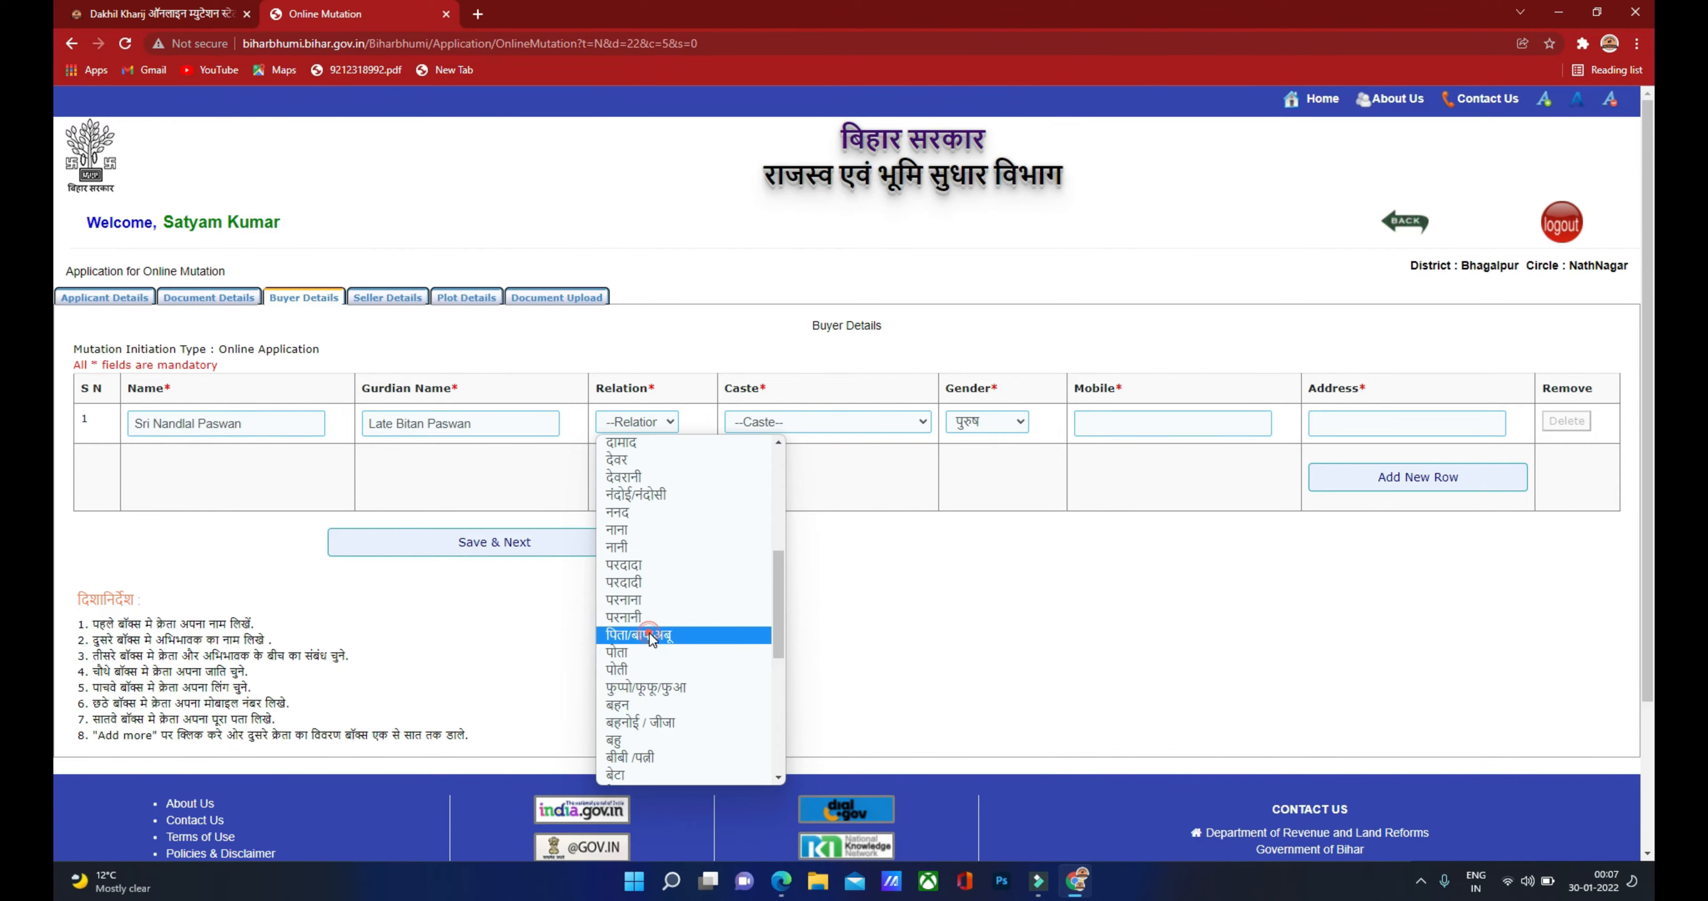
click(650, 632)
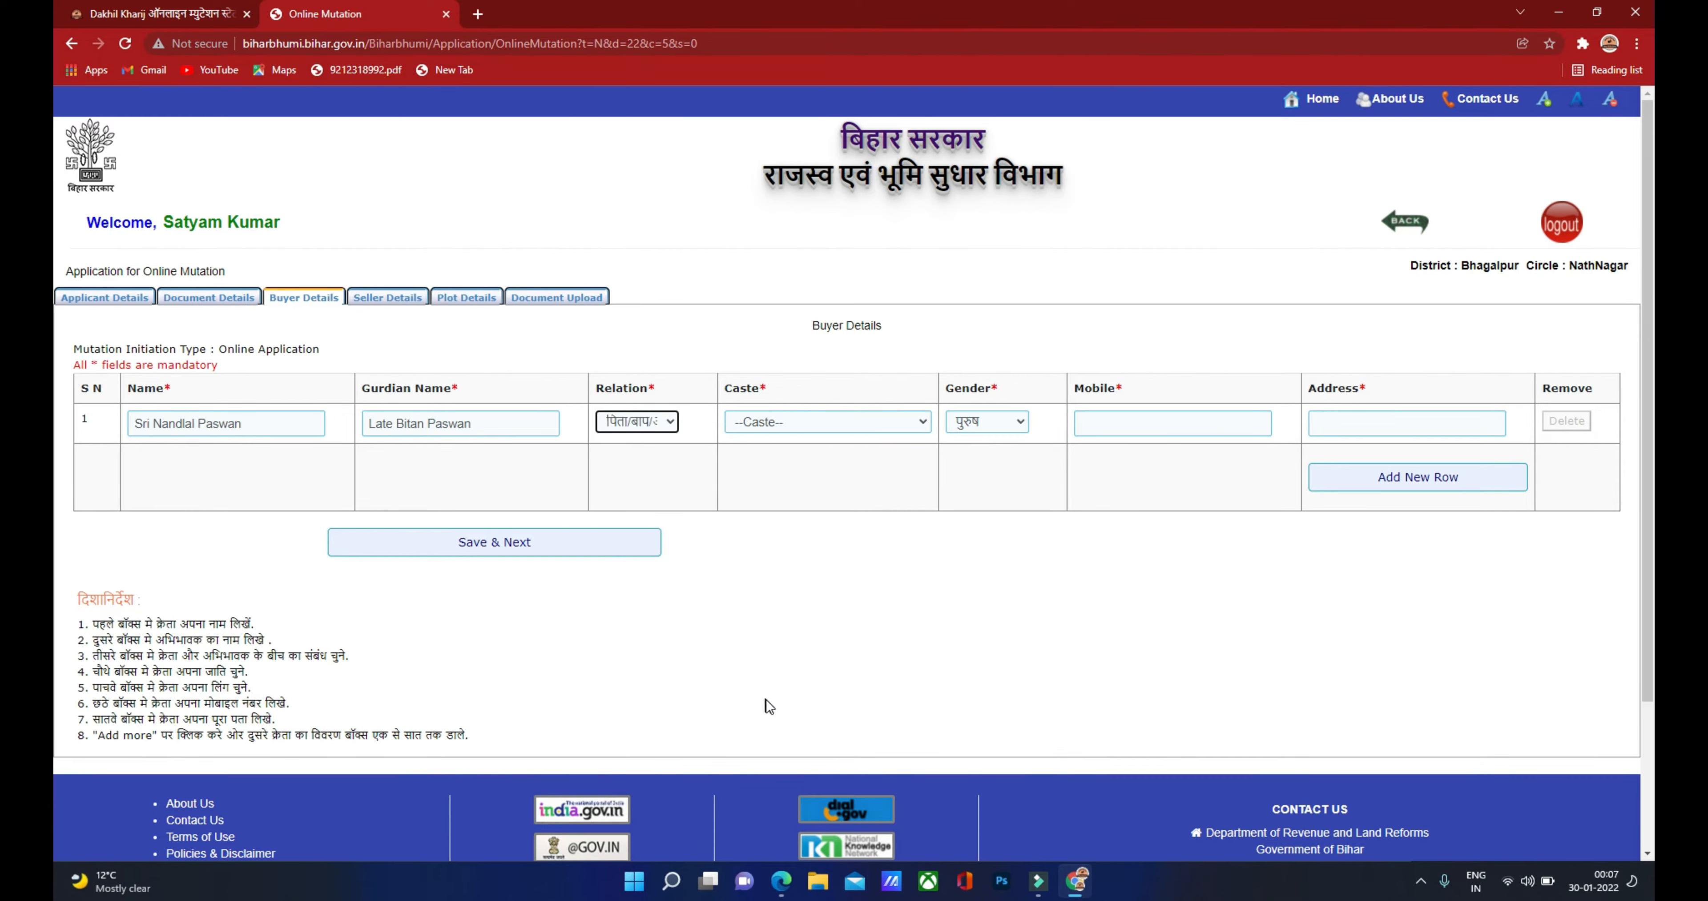
Step: Set the first buyer's caste to दुसाध and keep the gender as पुरुष
click(786, 881)
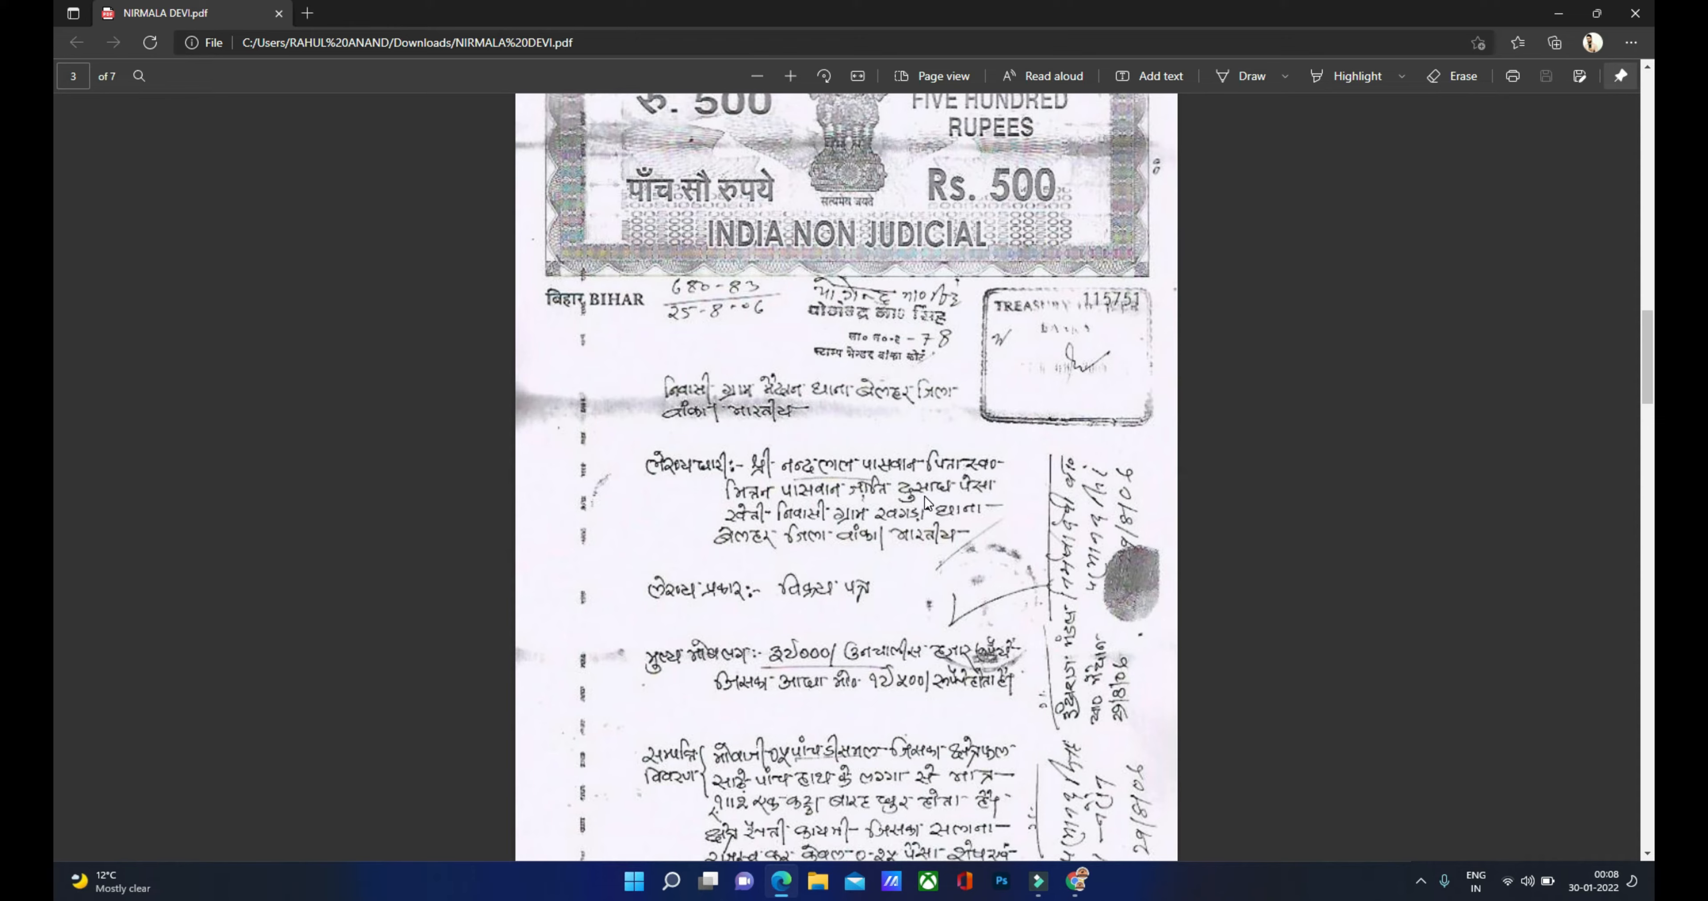
click(1076, 880)
click(805, 423)
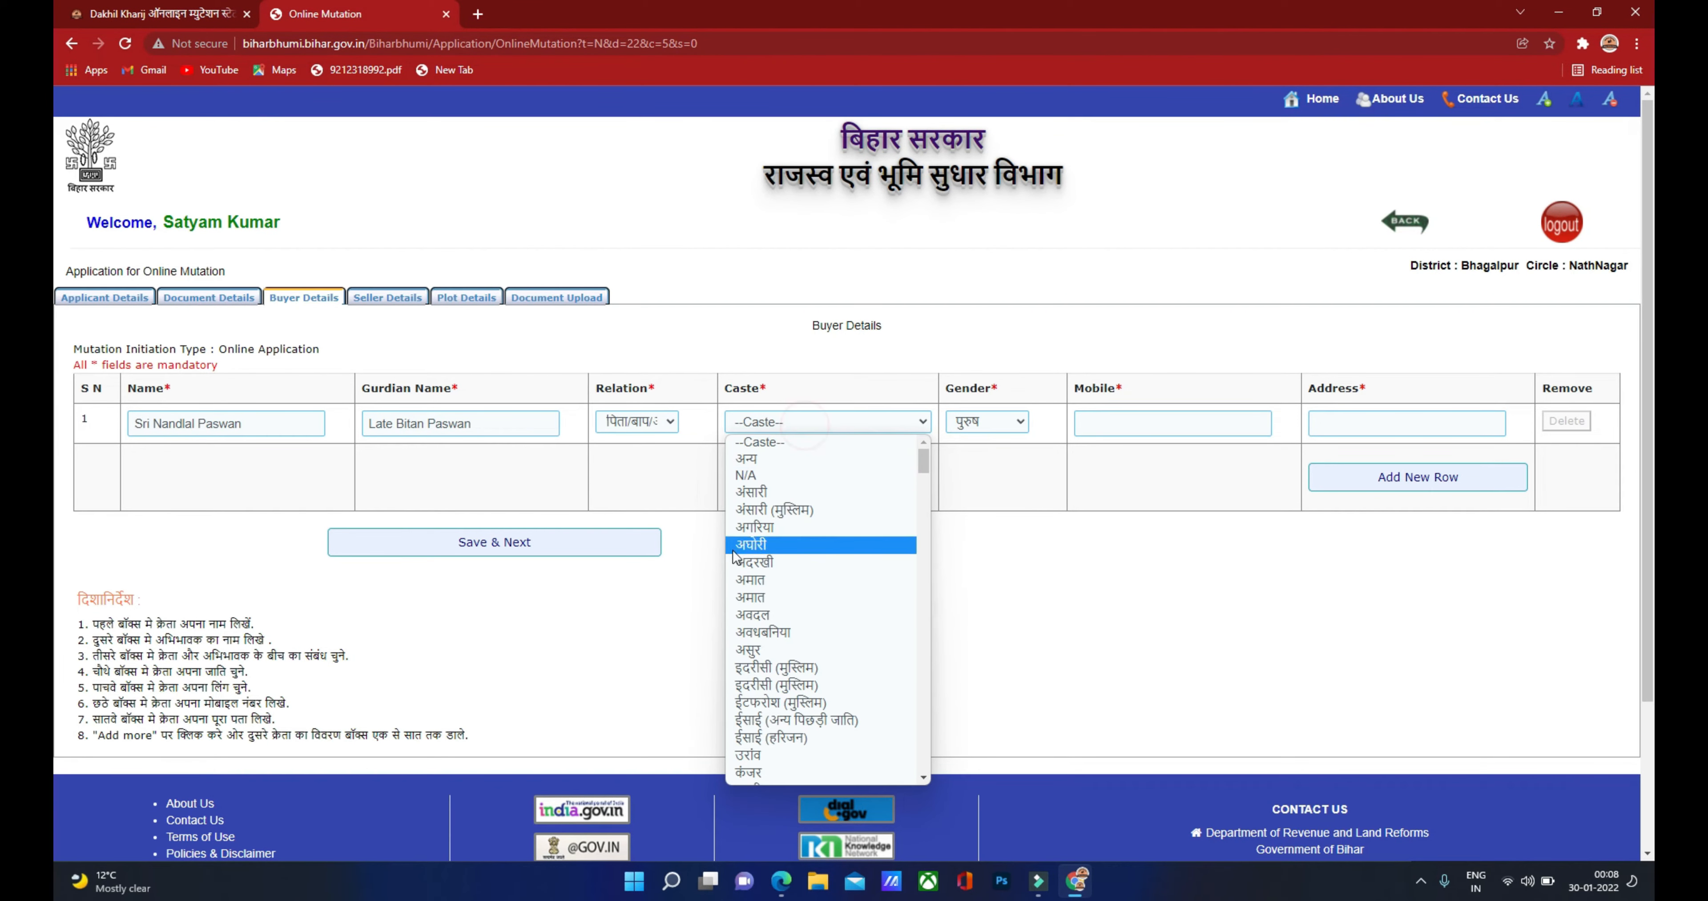
scroll(745, 646, down, 15)
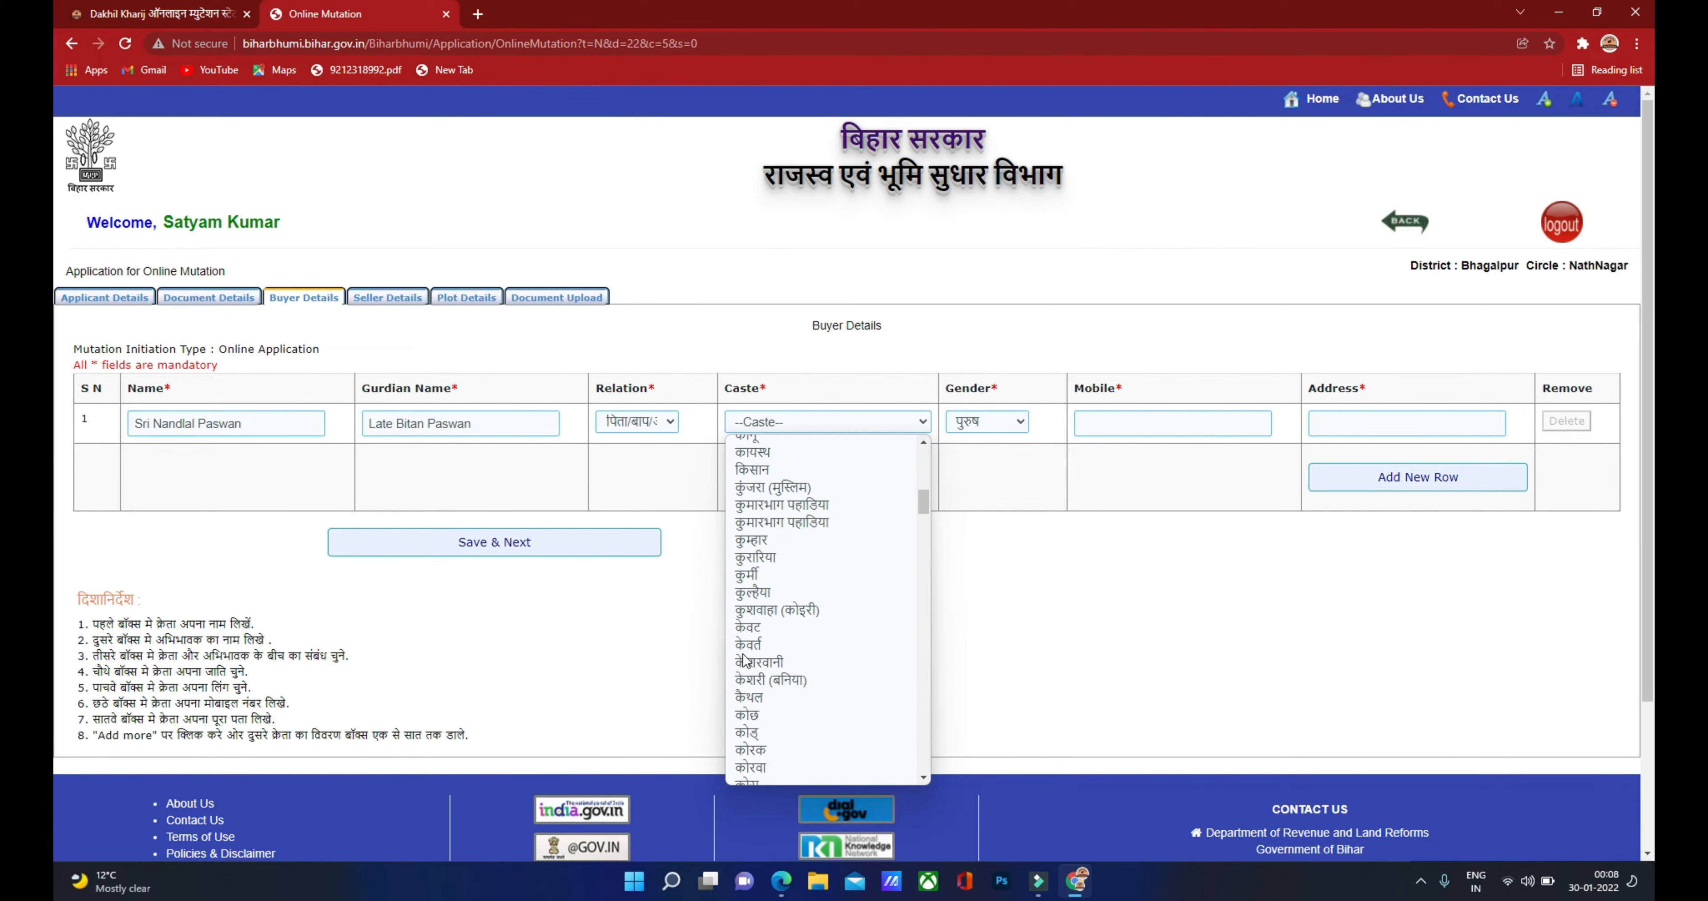
scroll(745, 659, down, 6)
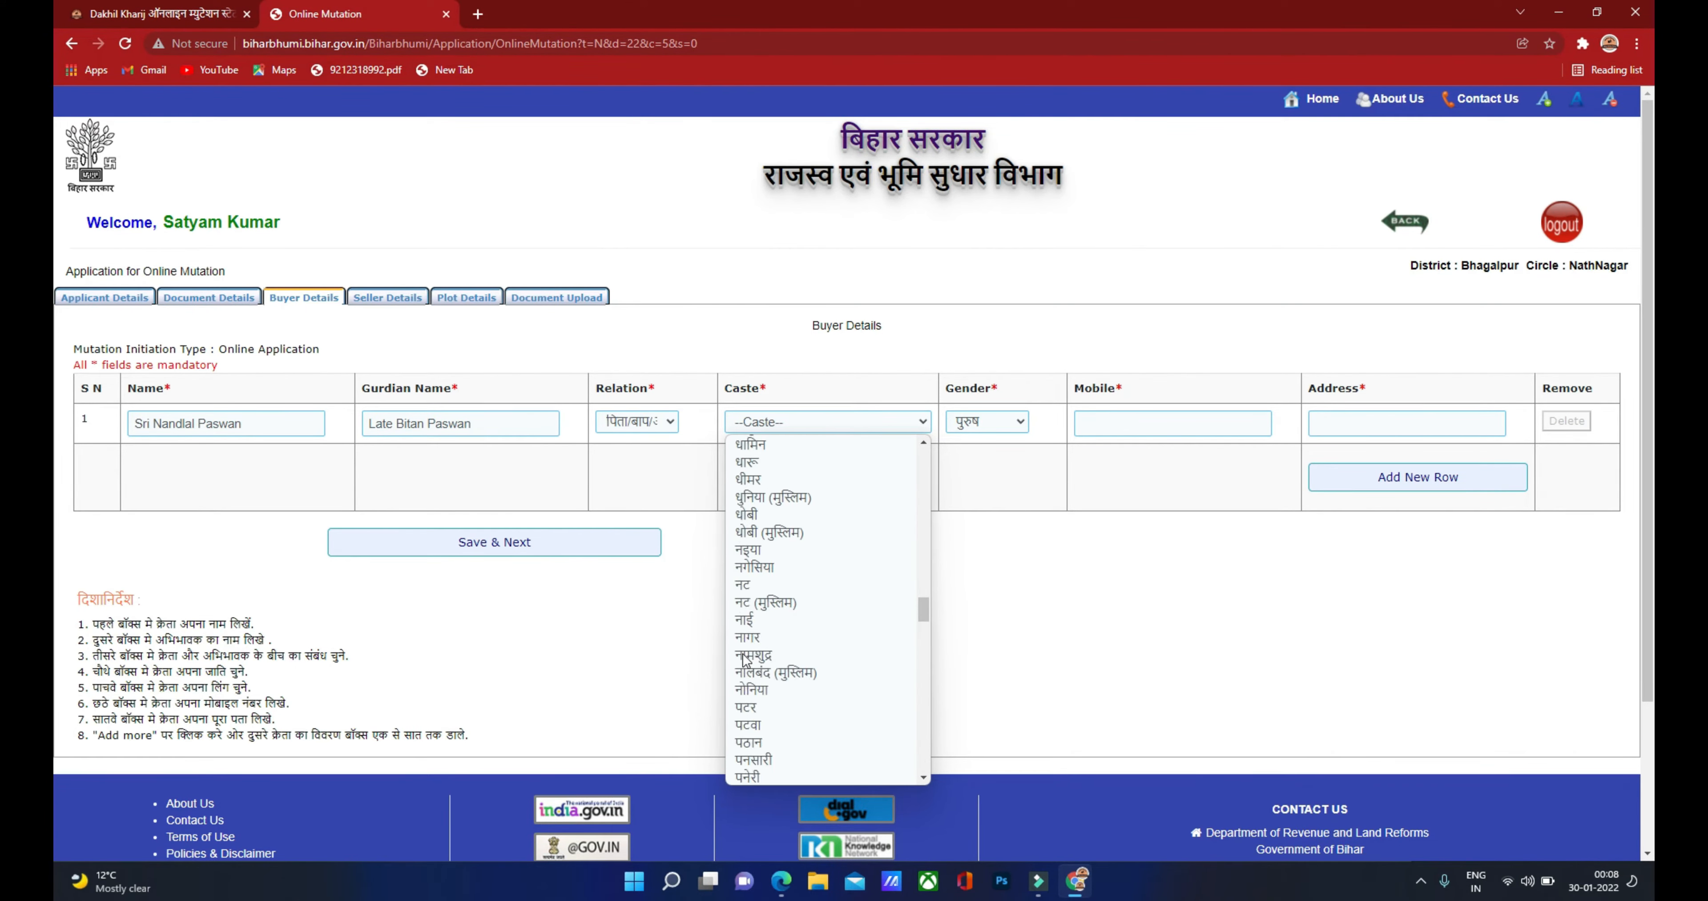
click(766, 670)
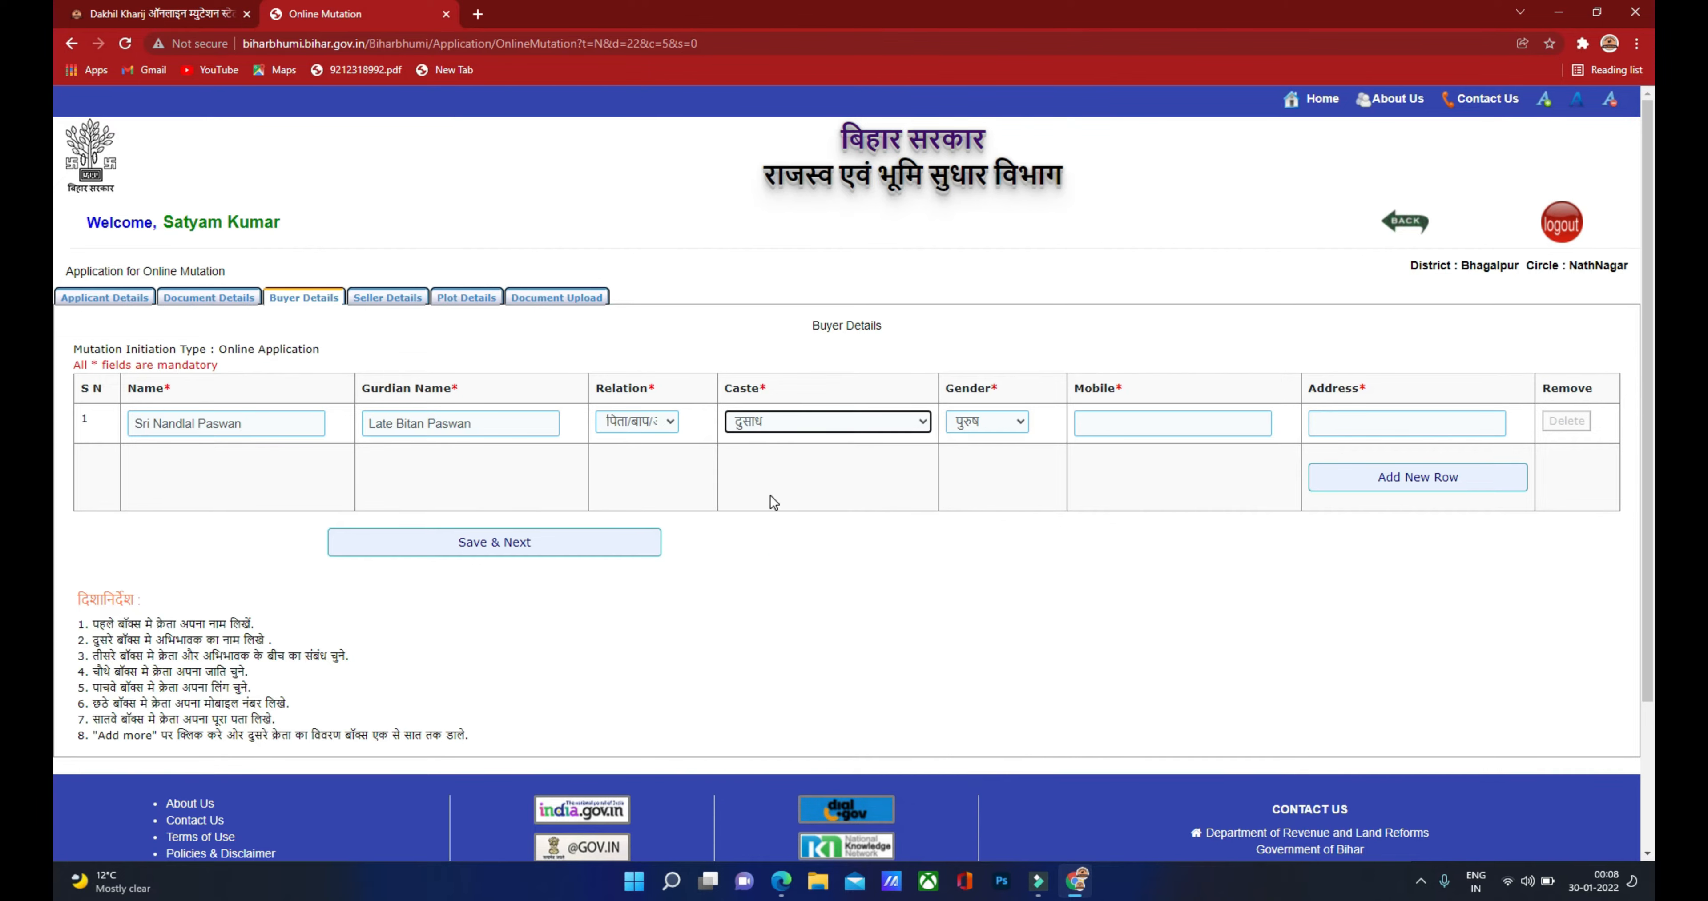
click(975, 427)
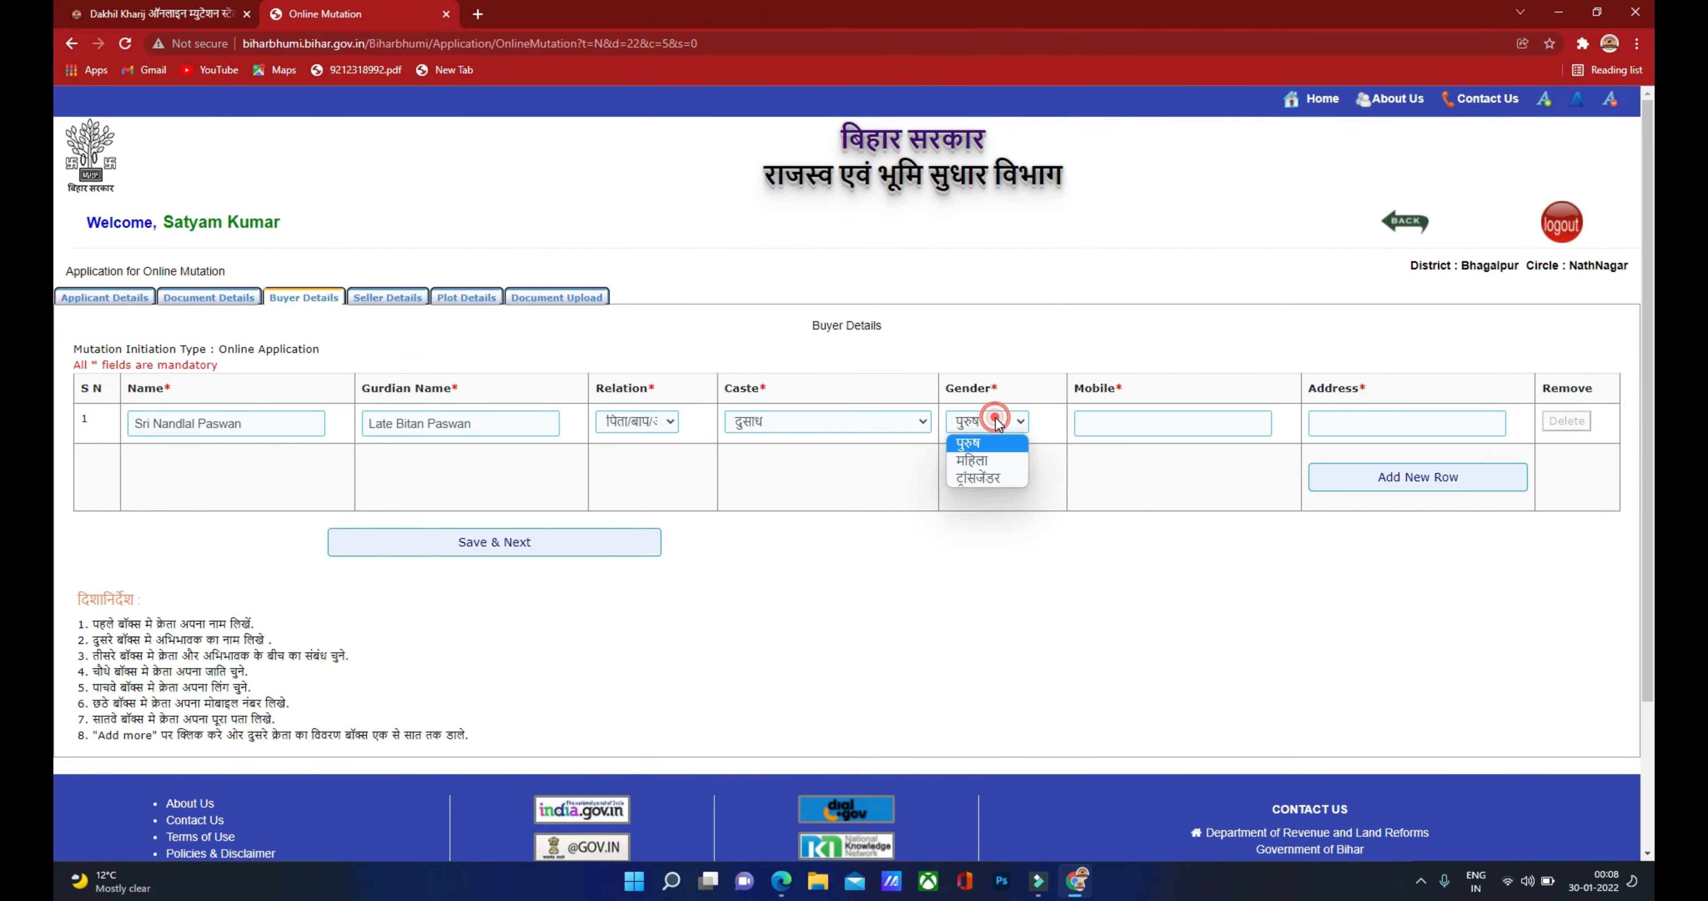
click(978, 443)
Step: Fill in the buyer's mobile number and paste the address, and add a second buyer row
click(1110, 424)
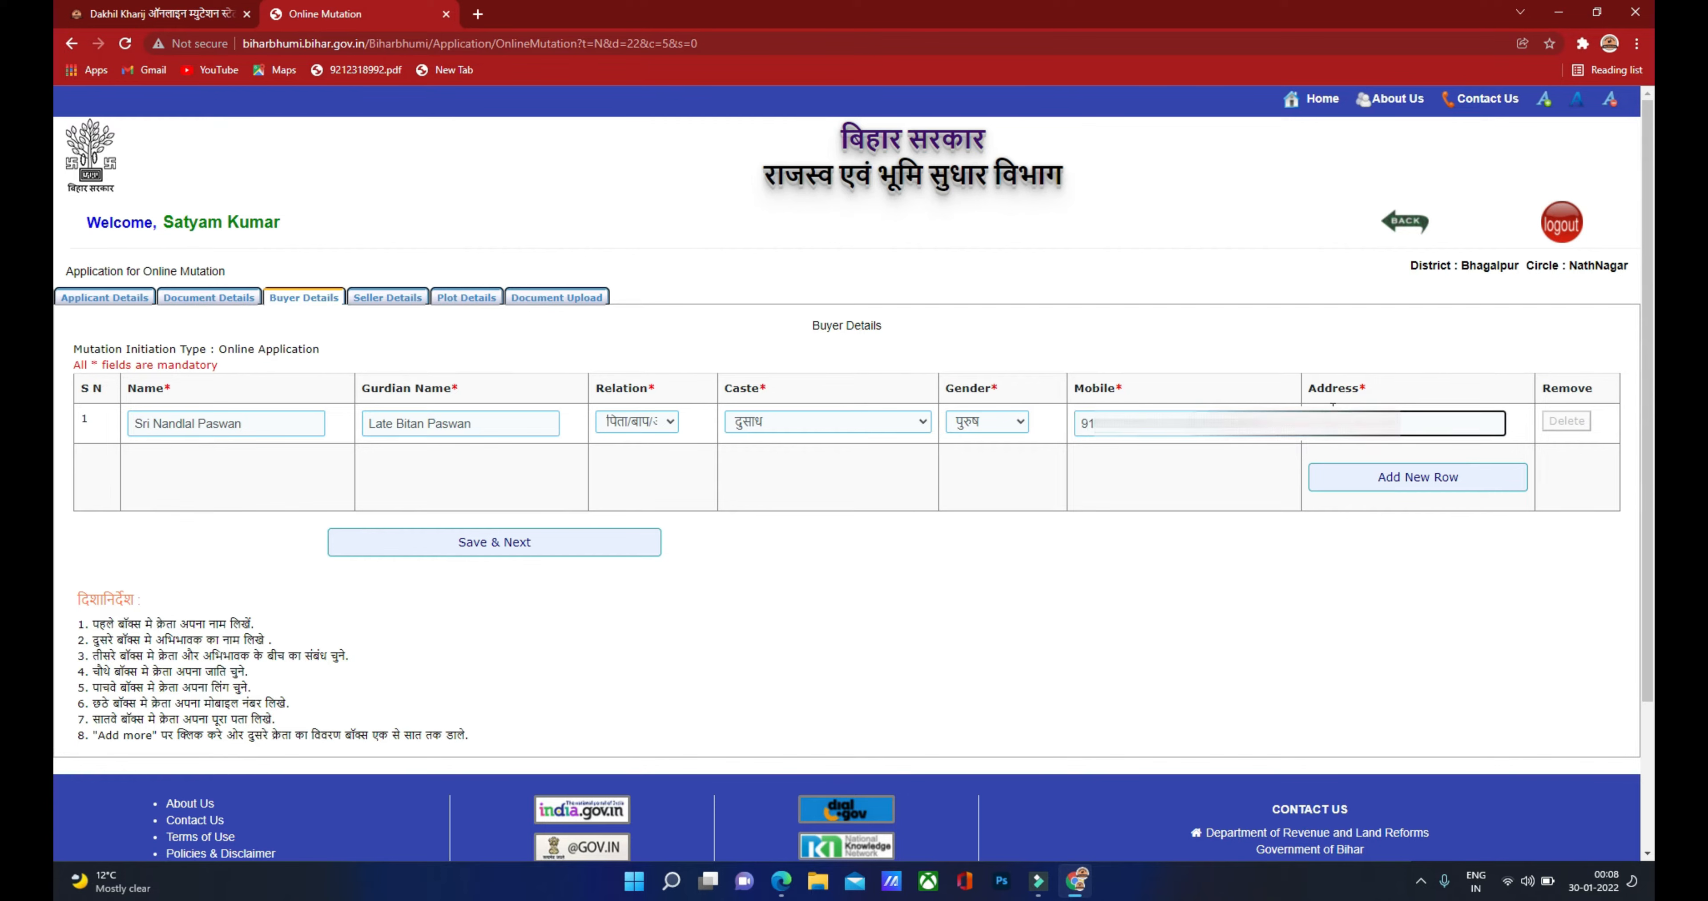
click(1441, 429)
key(ctrl+v)
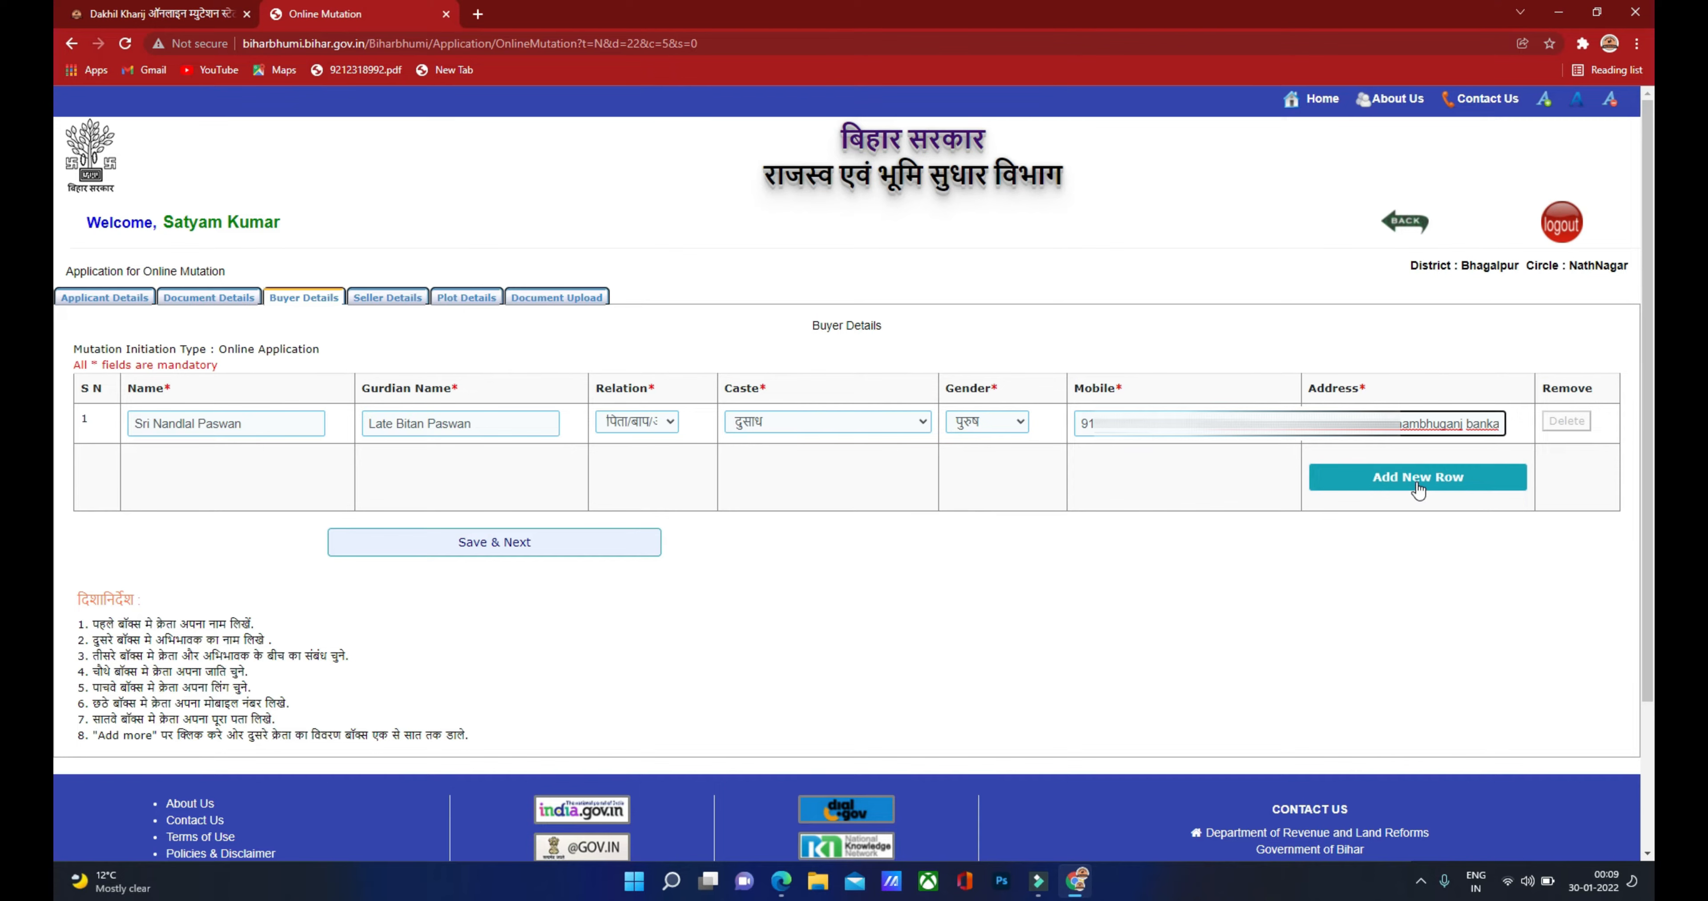
click(780, 880)
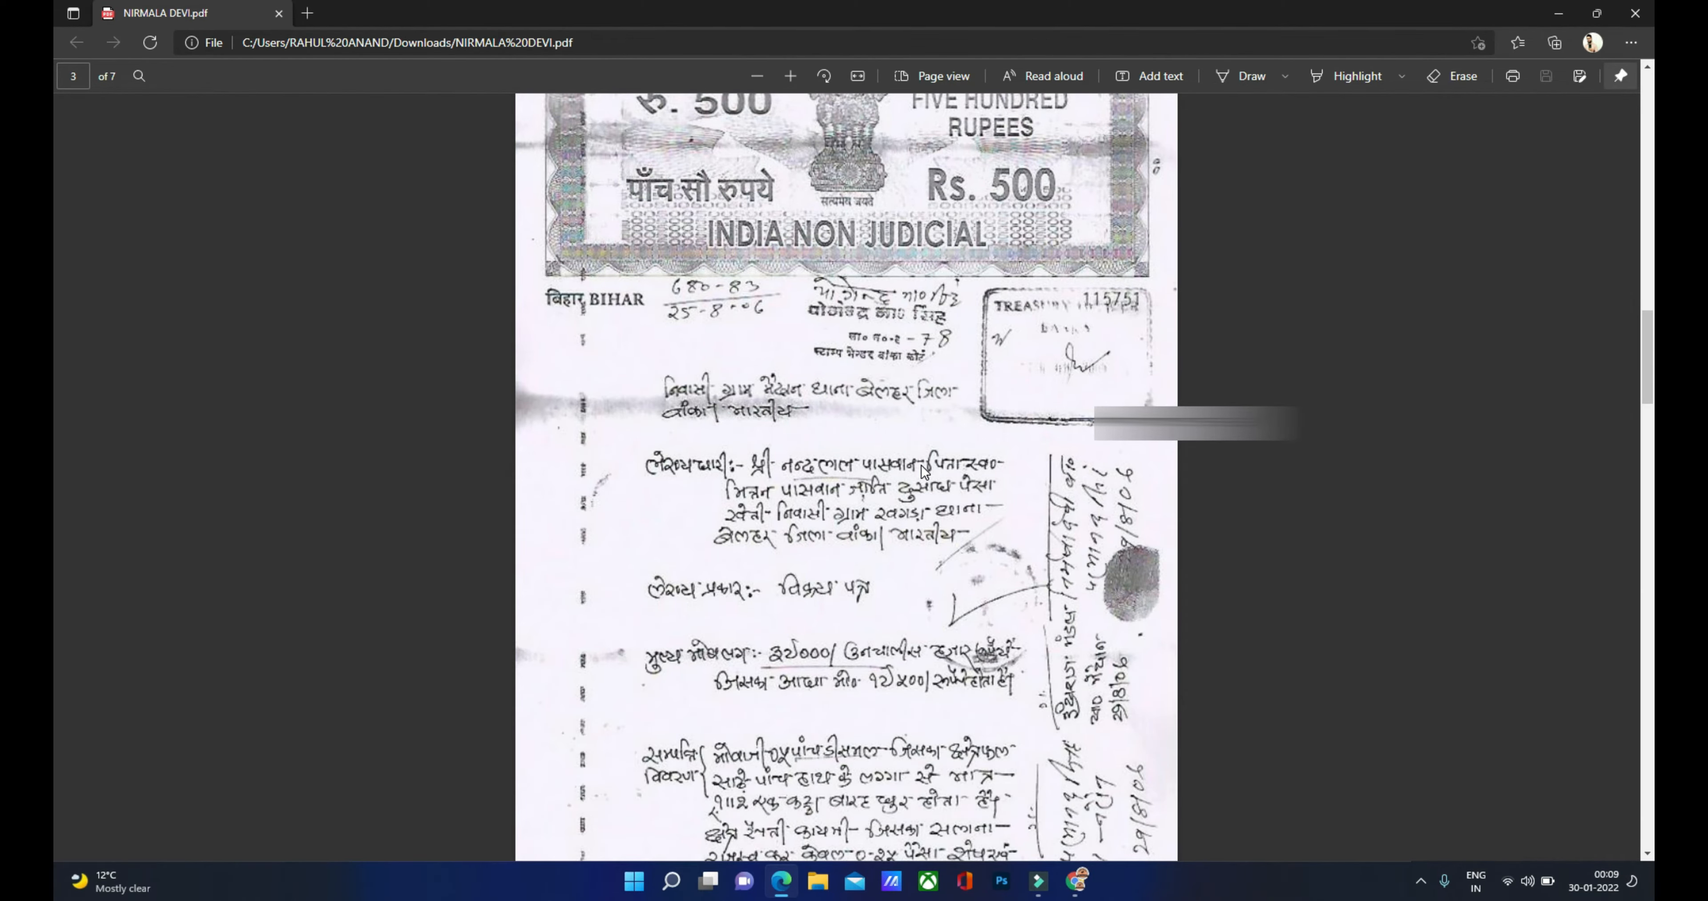
click(1075, 880)
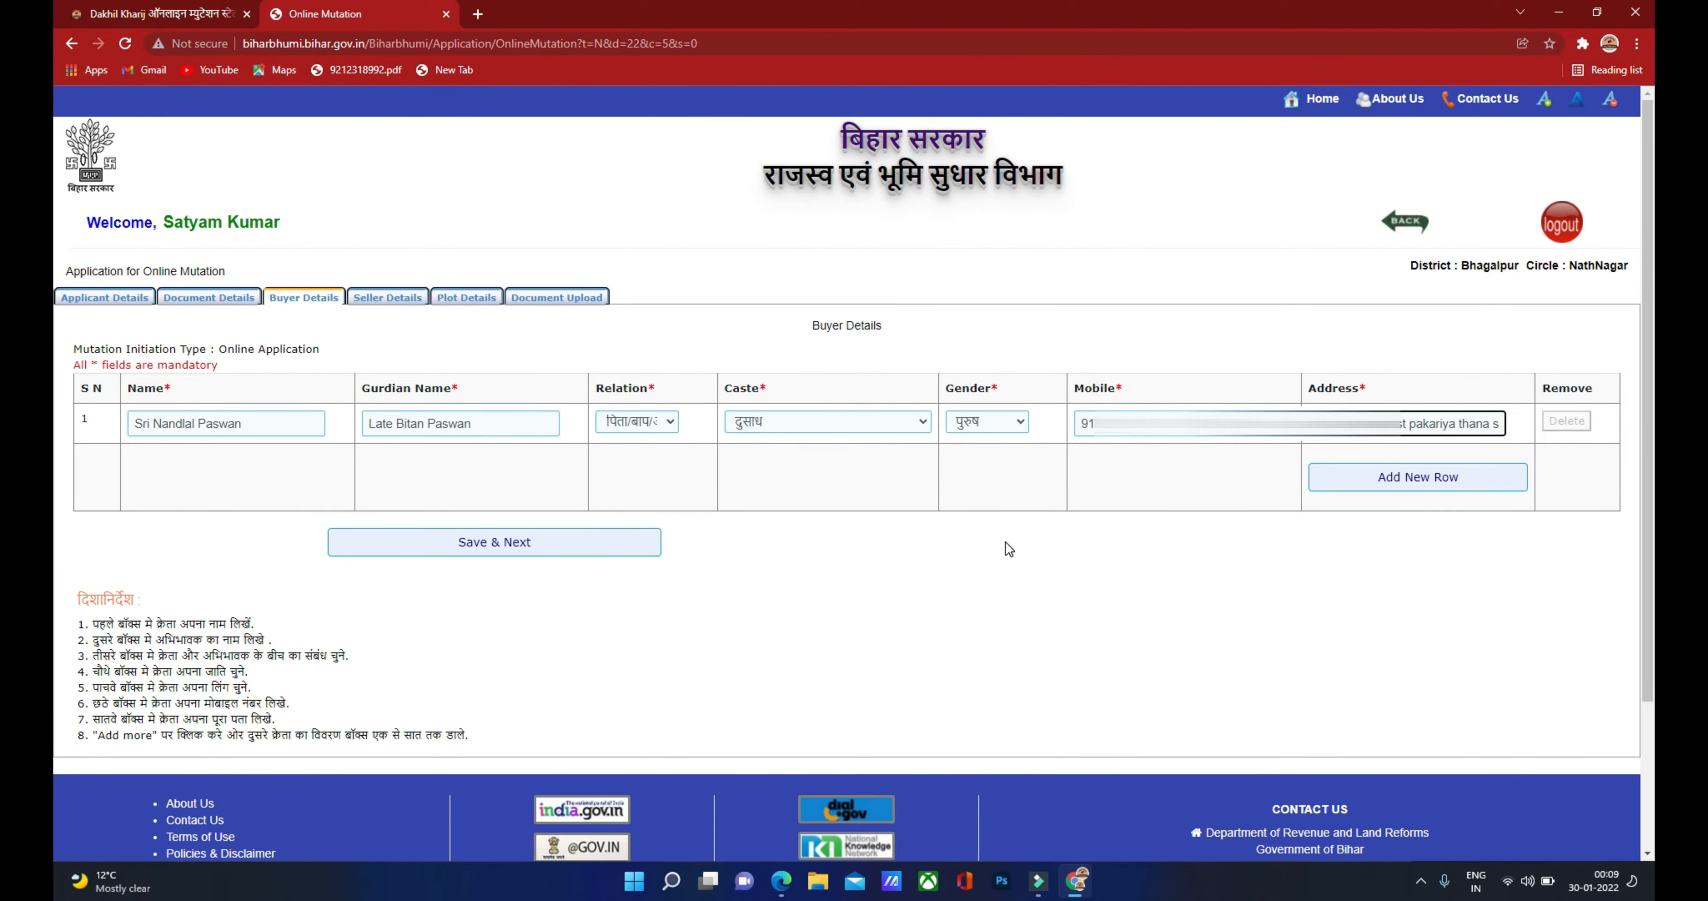
click(1400, 478)
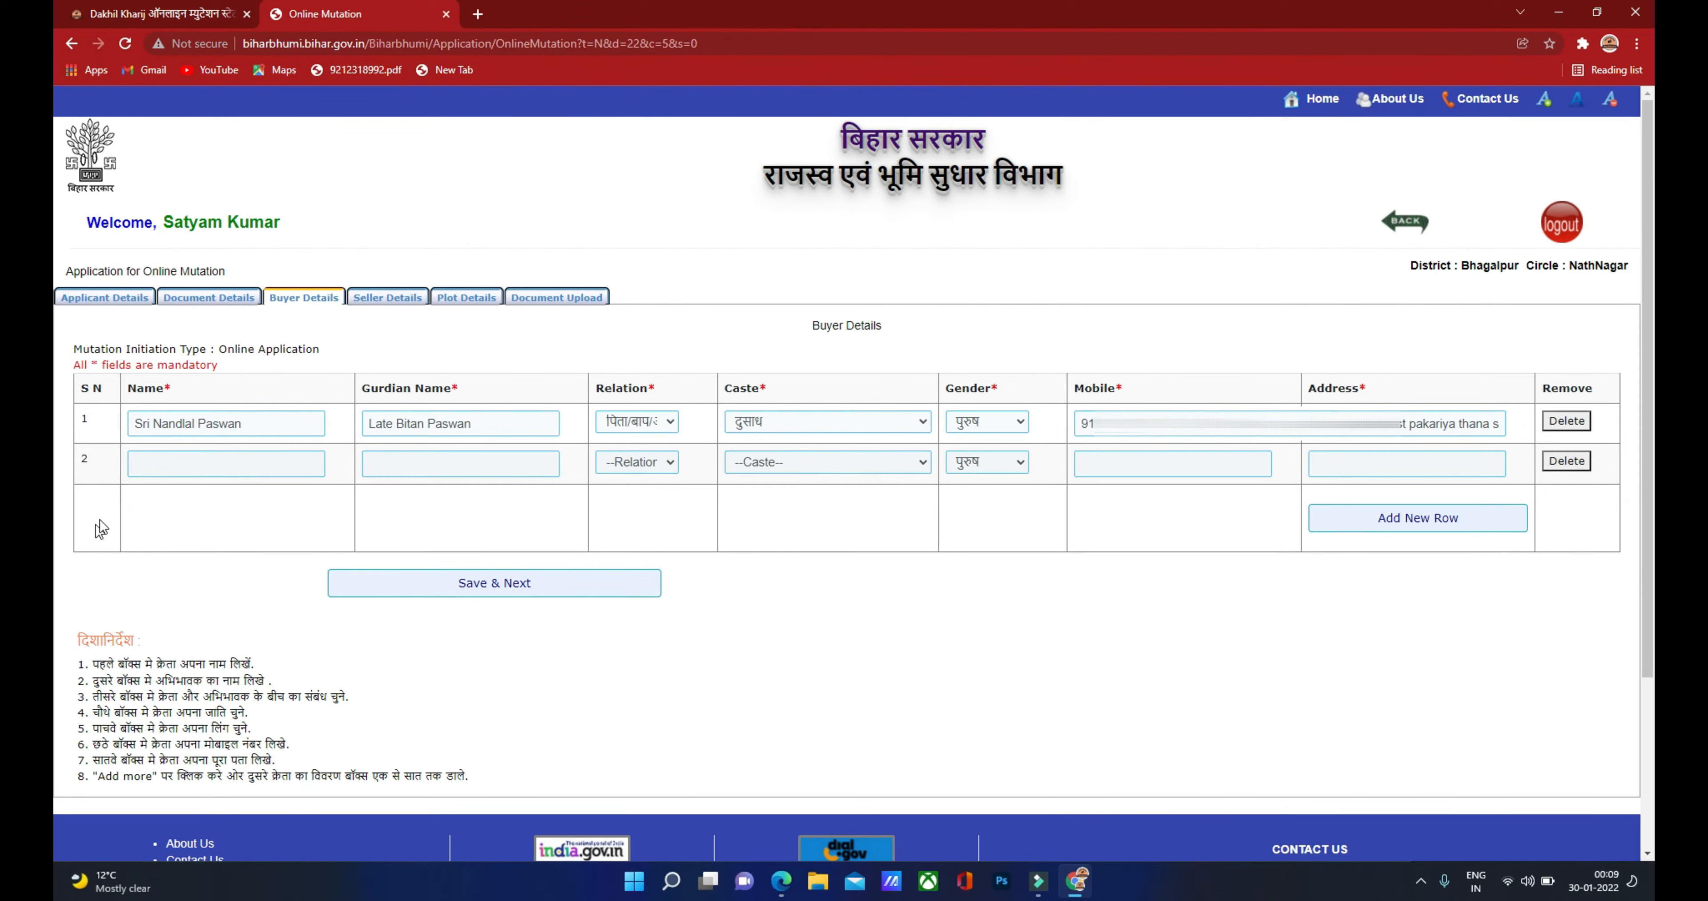
click(159, 466)
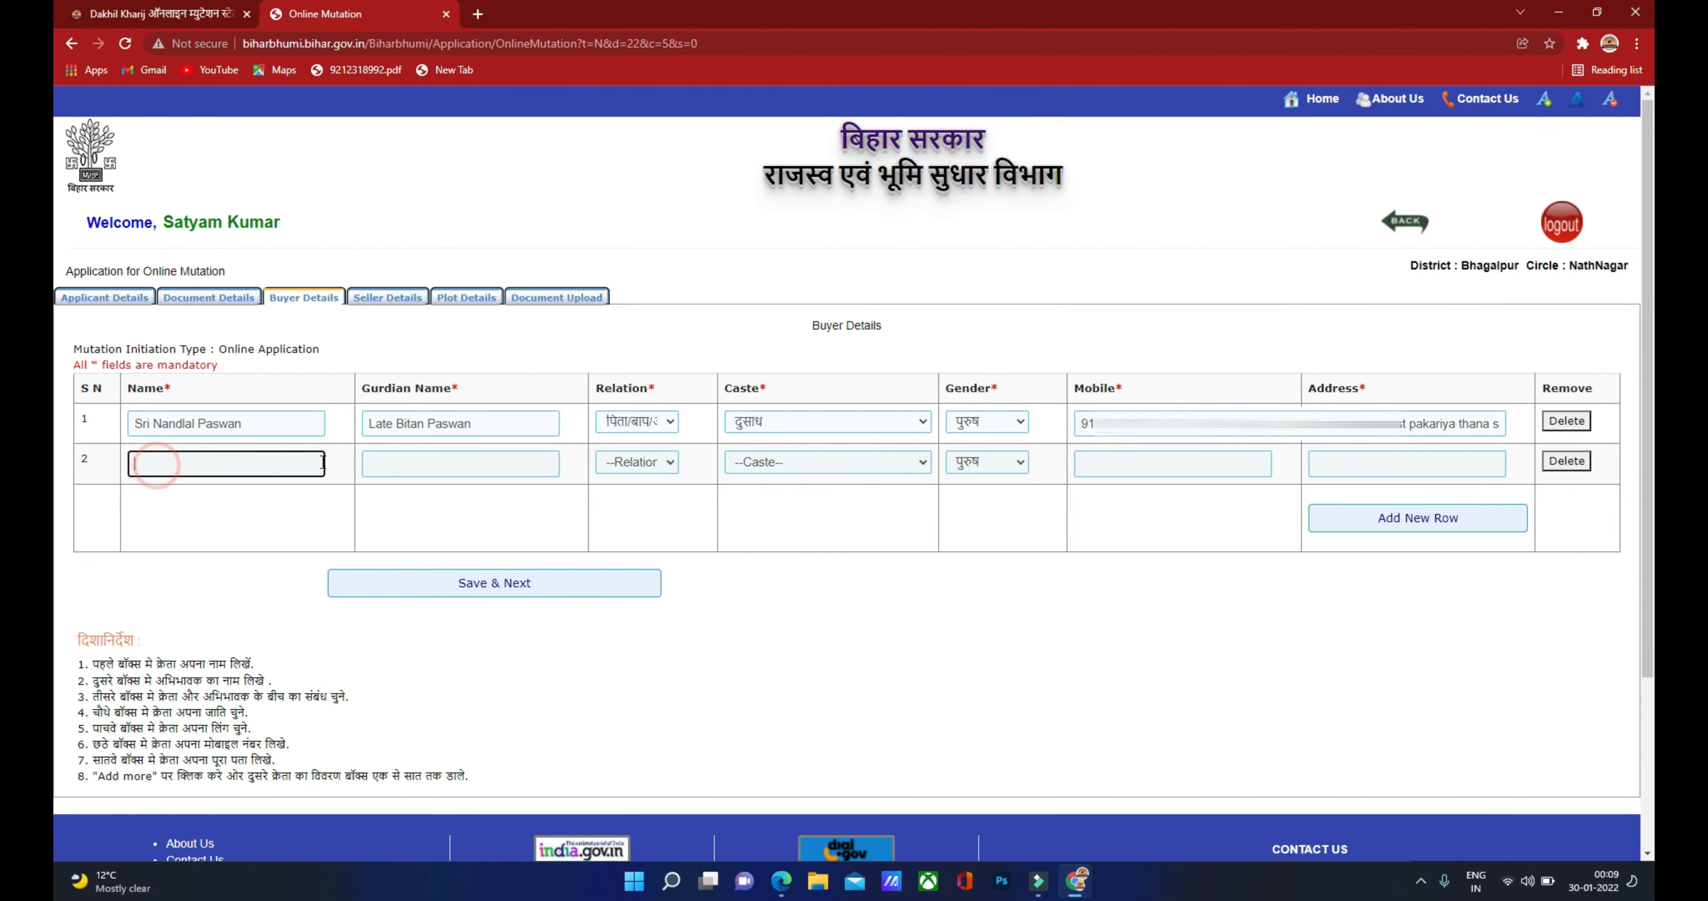
Step: Delete the extra second buyer row and save the buyer details
click(400, 467)
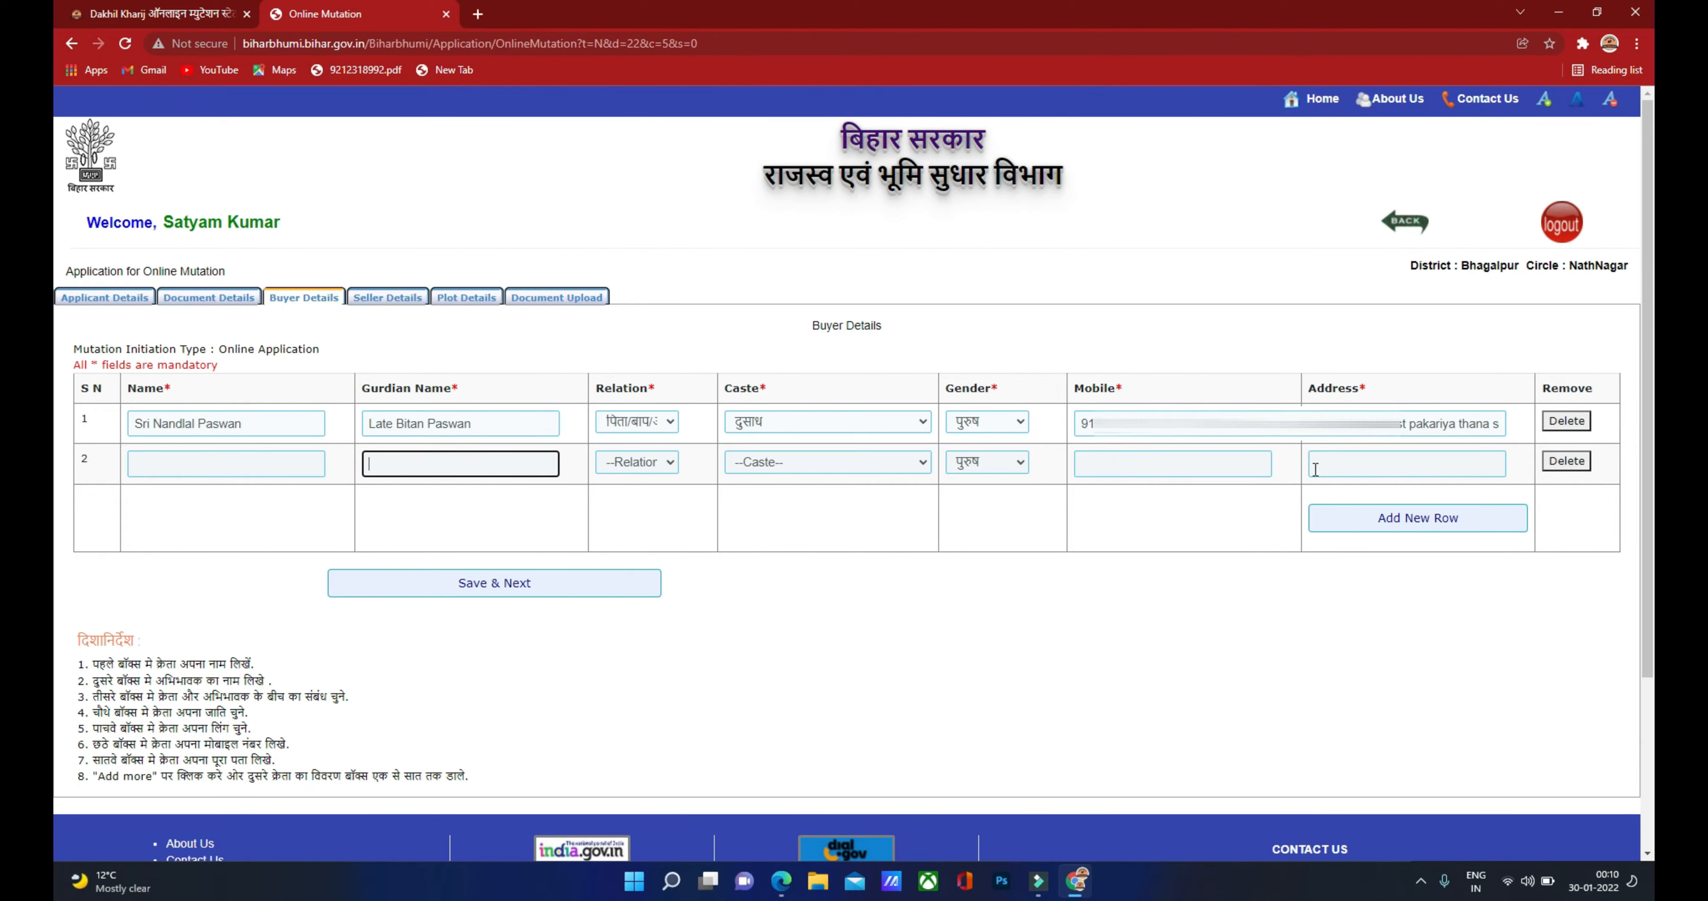
click(1566, 463)
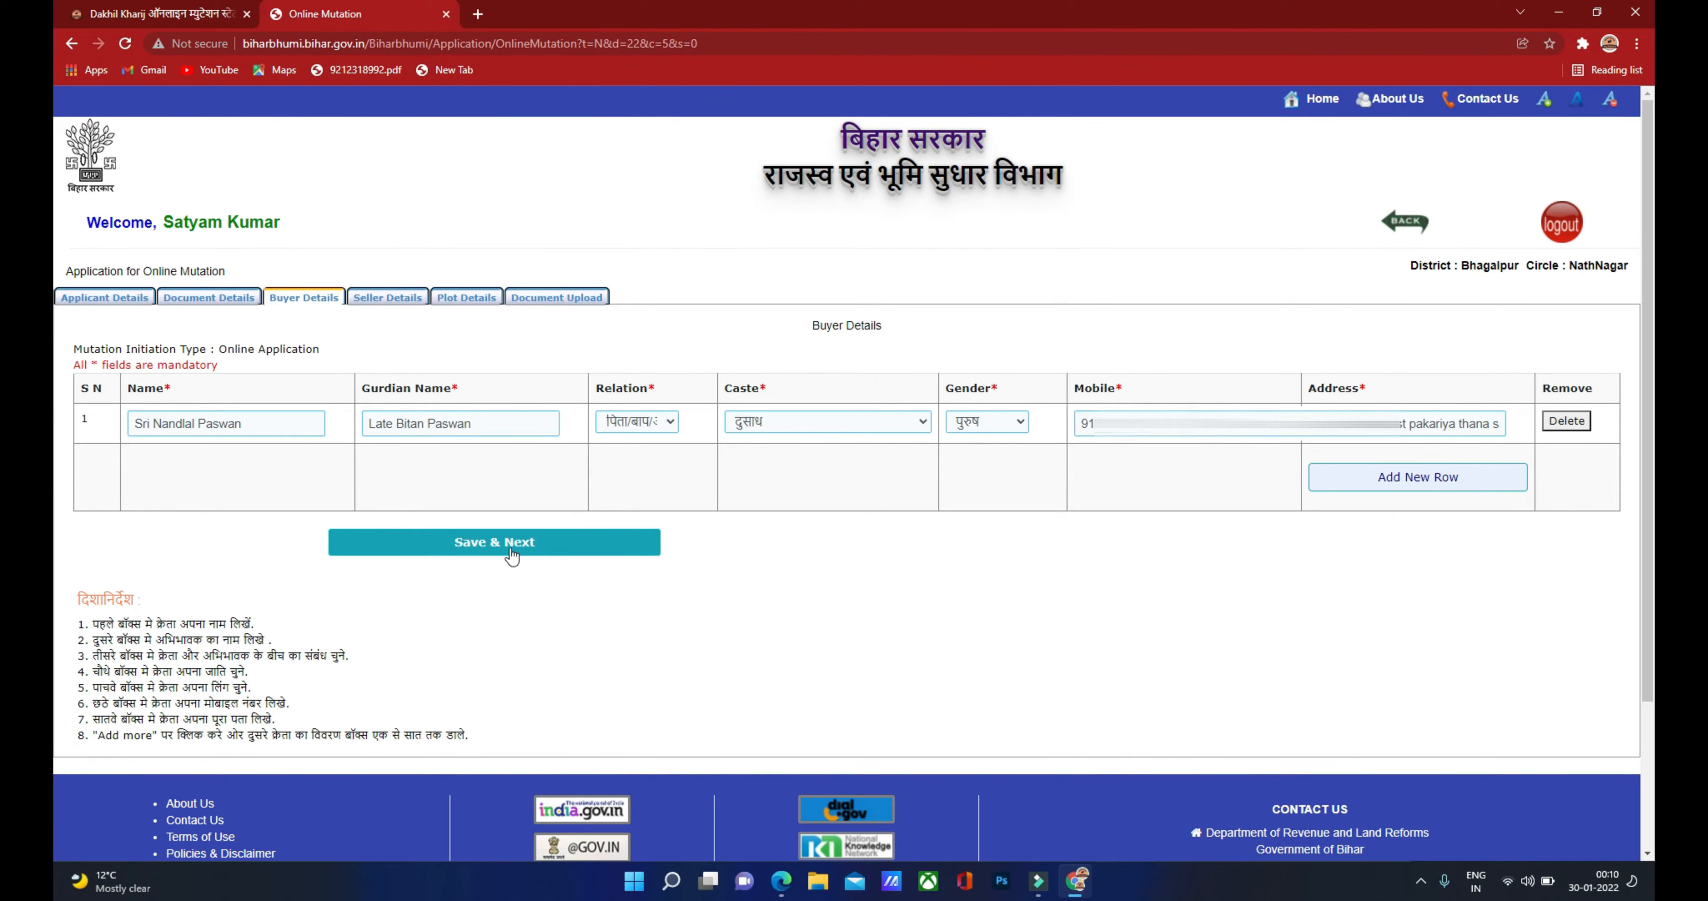
click(490, 541)
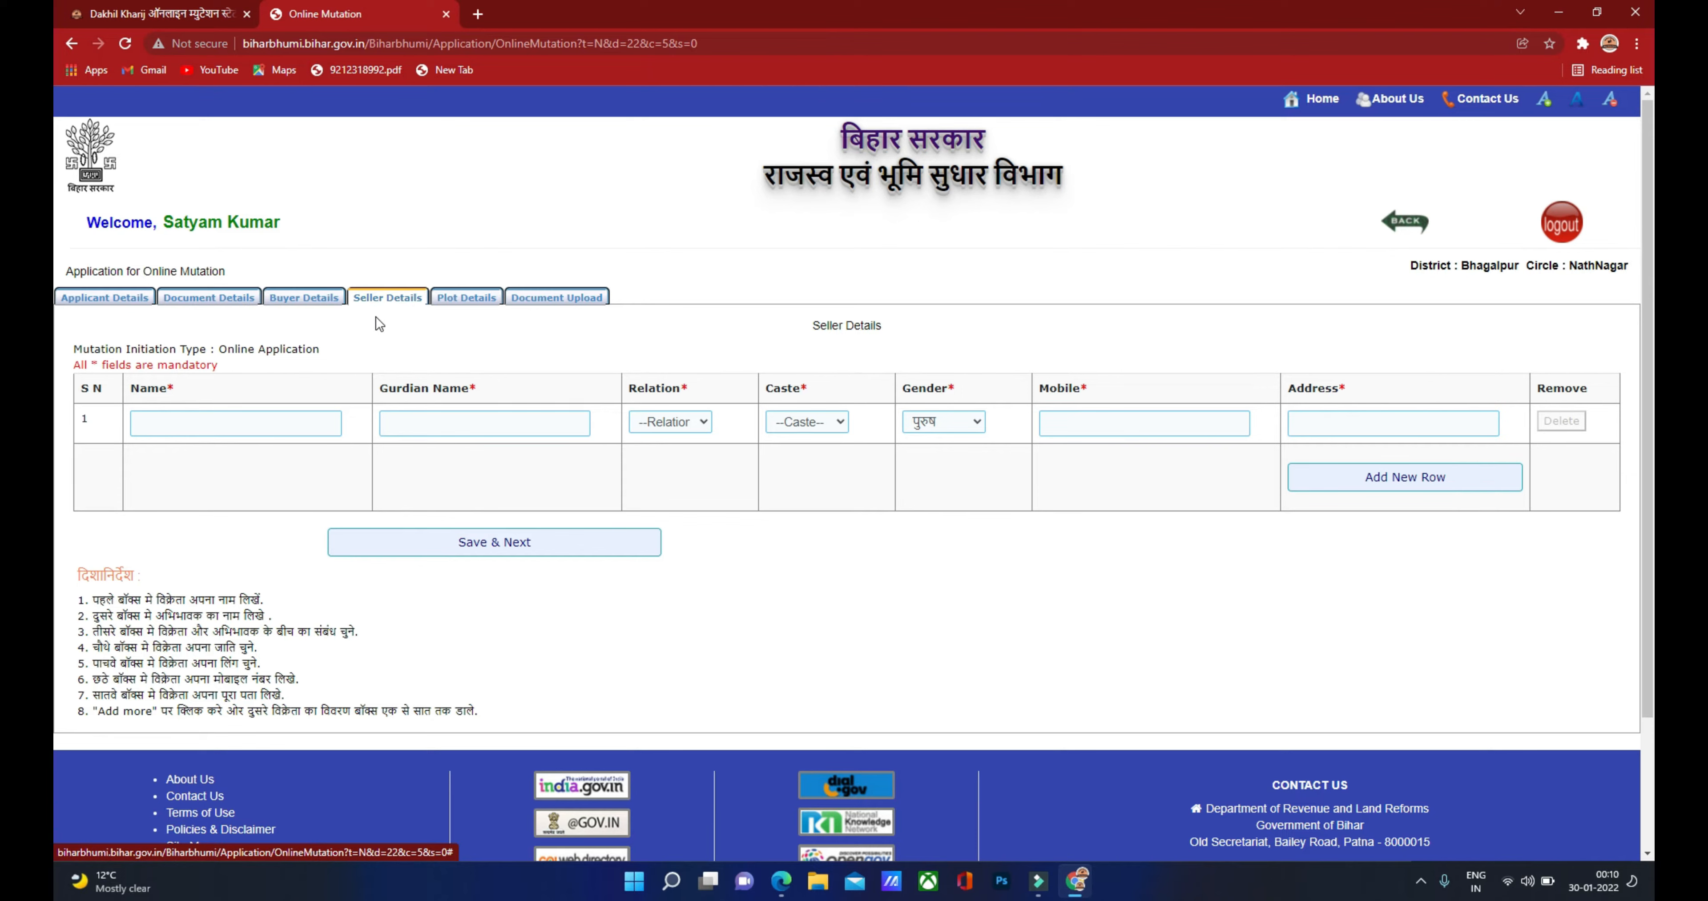
click(226, 424)
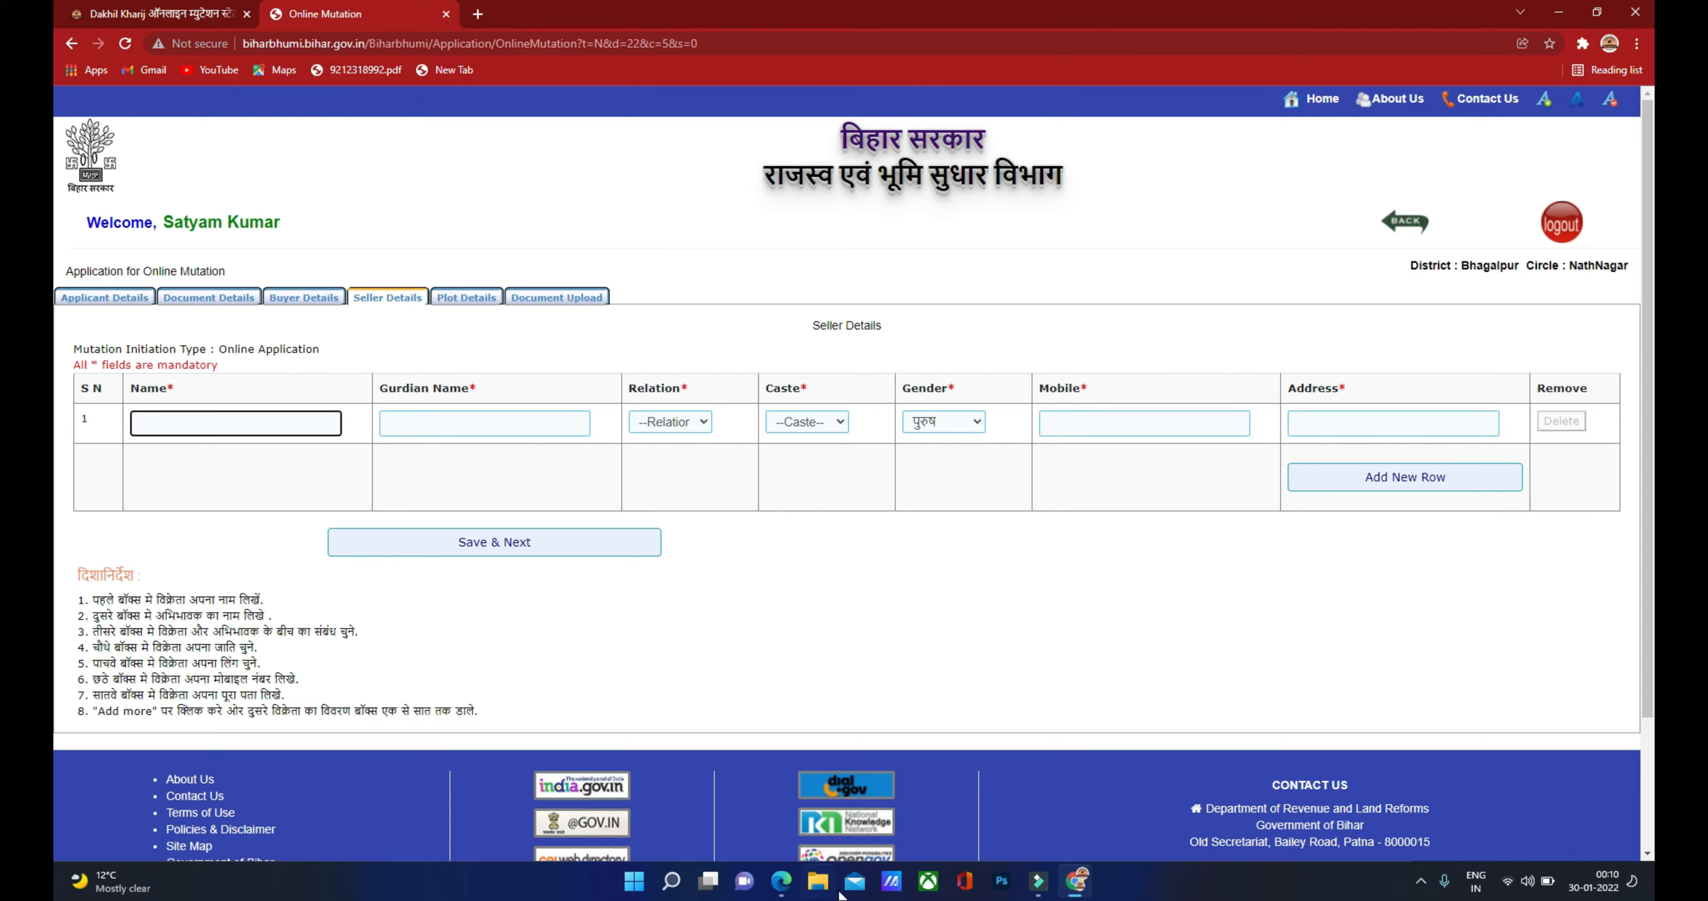
click(781, 881)
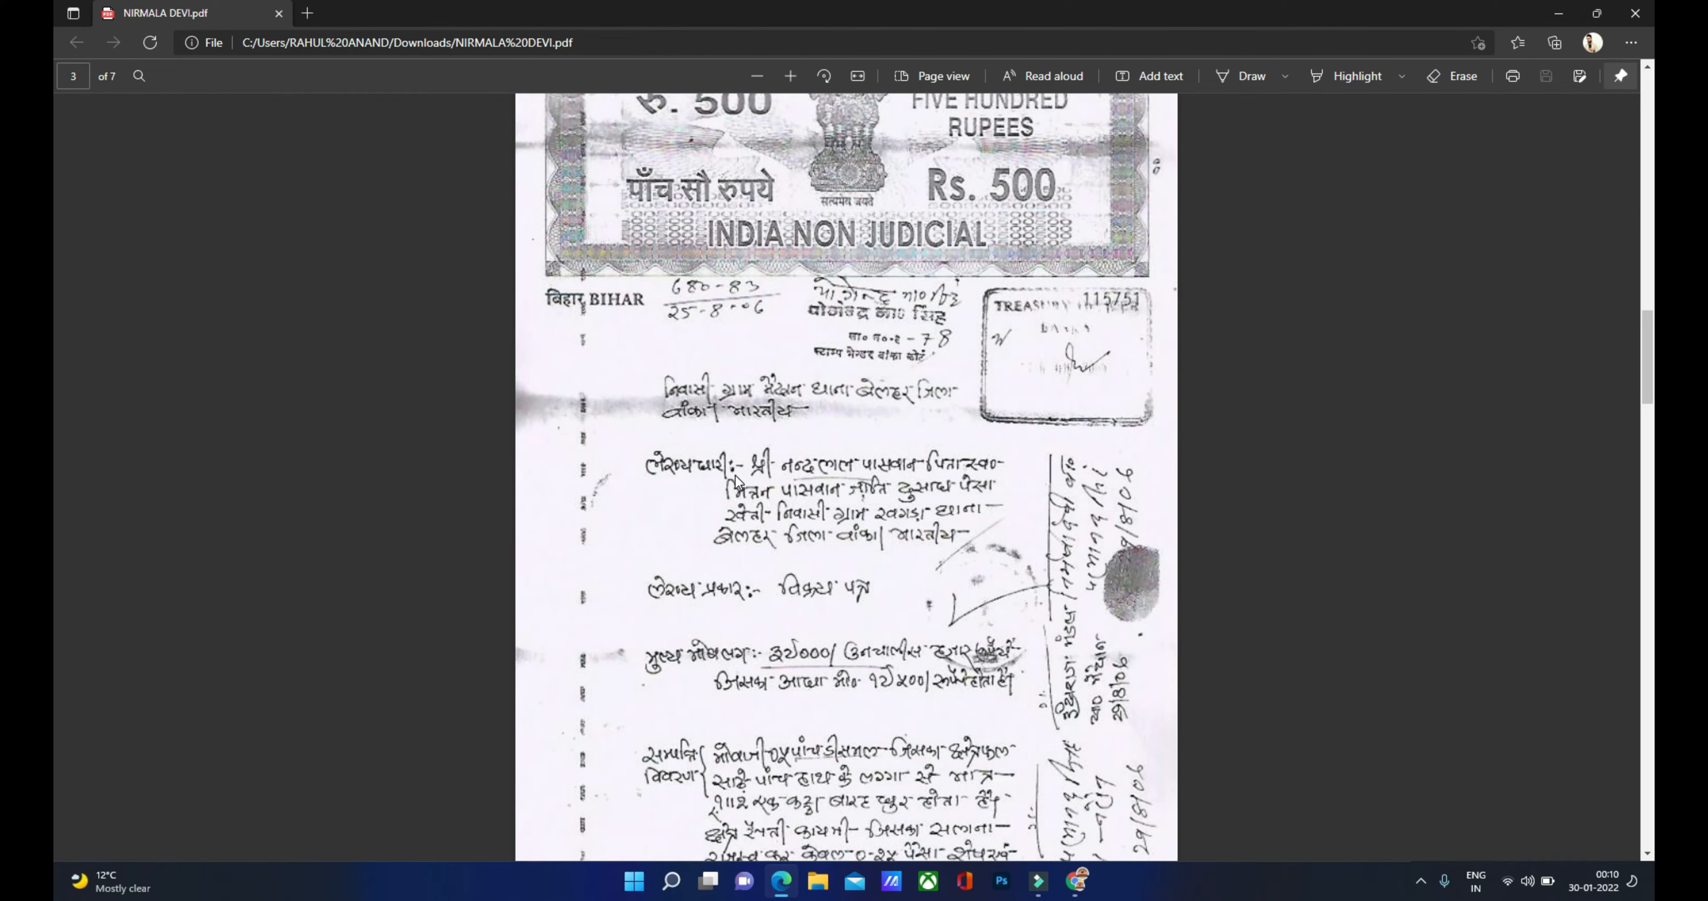
scroll(734, 475, down, 10)
scroll(734, 473, up, 10)
scroll(707, 470, down, 3)
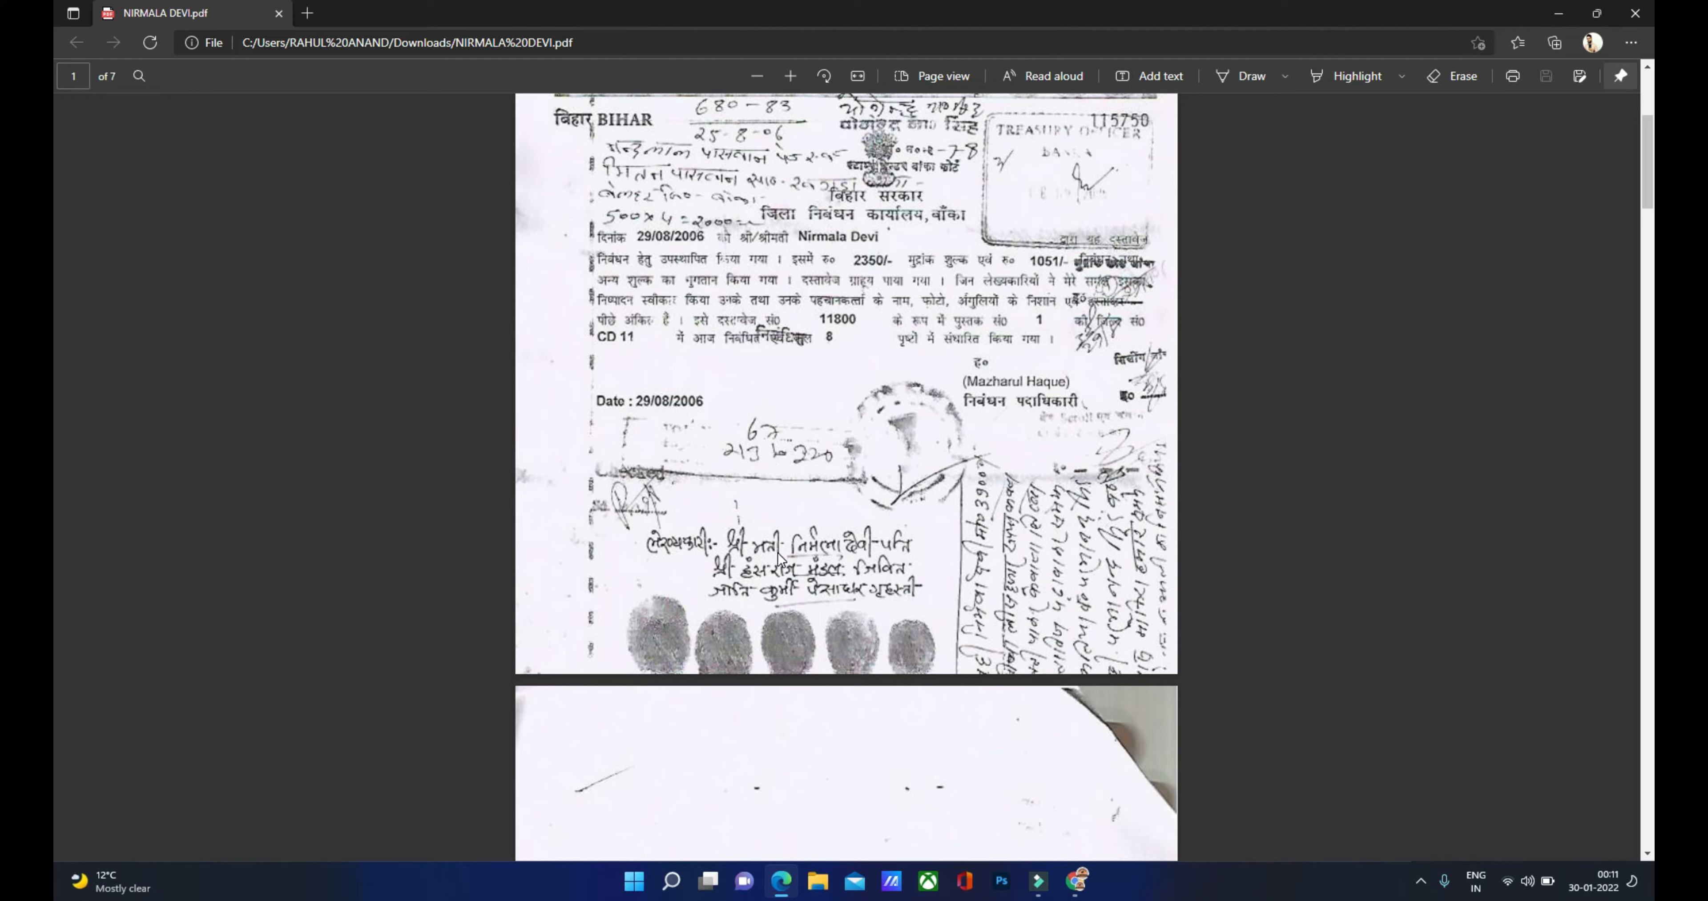
click(1074, 881)
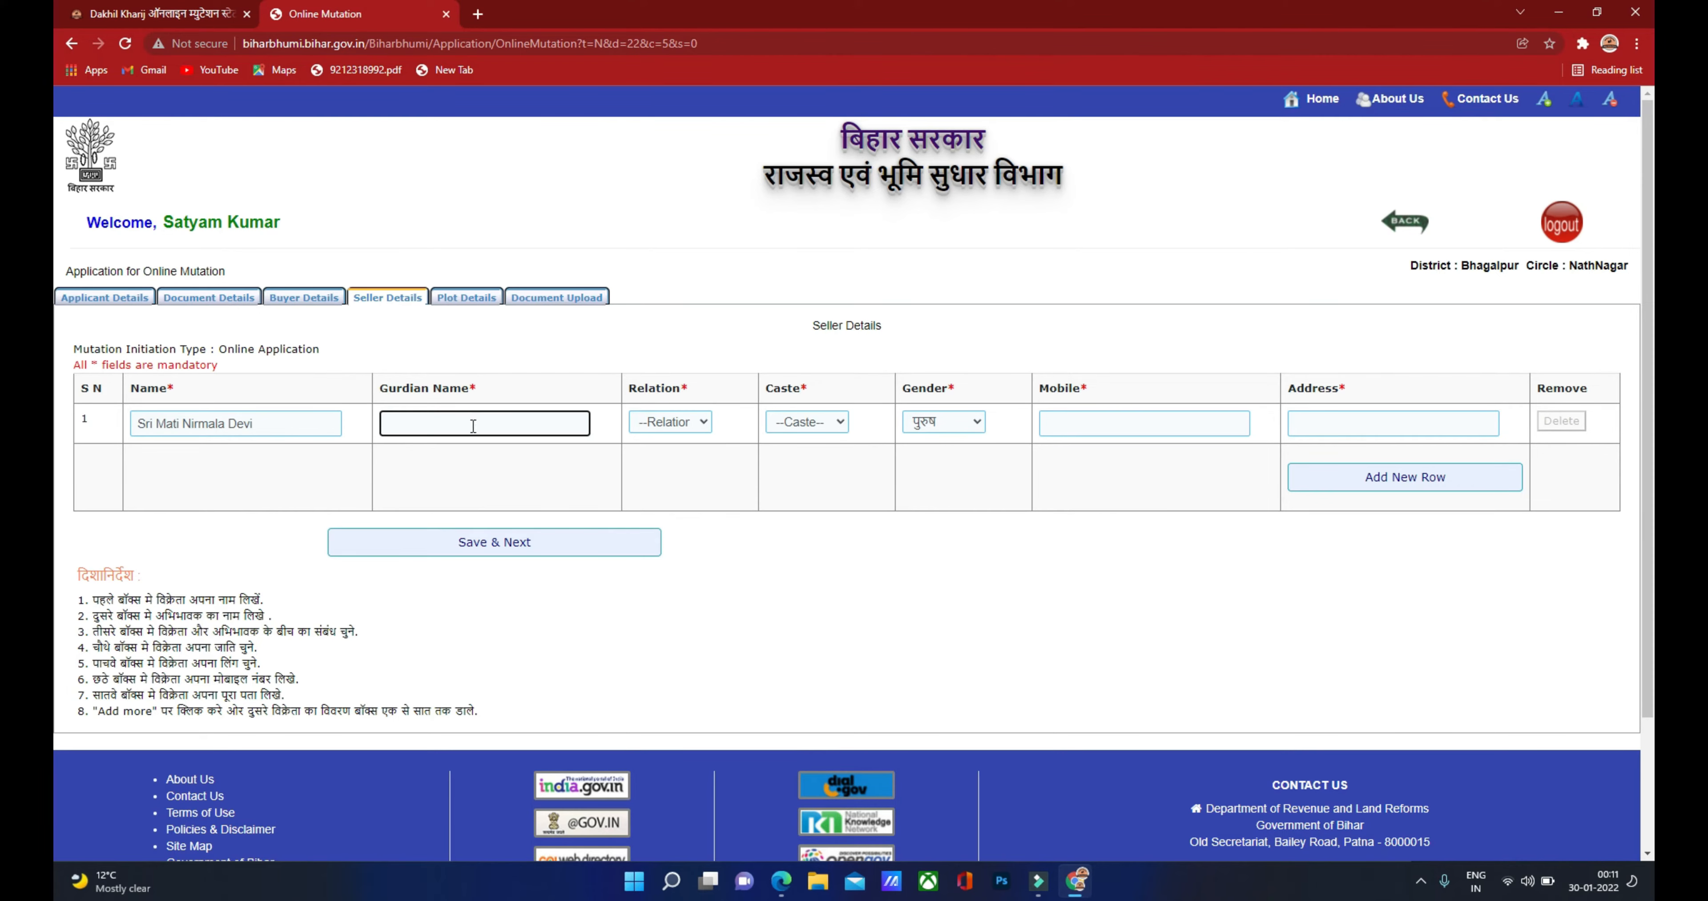
click(789, 885)
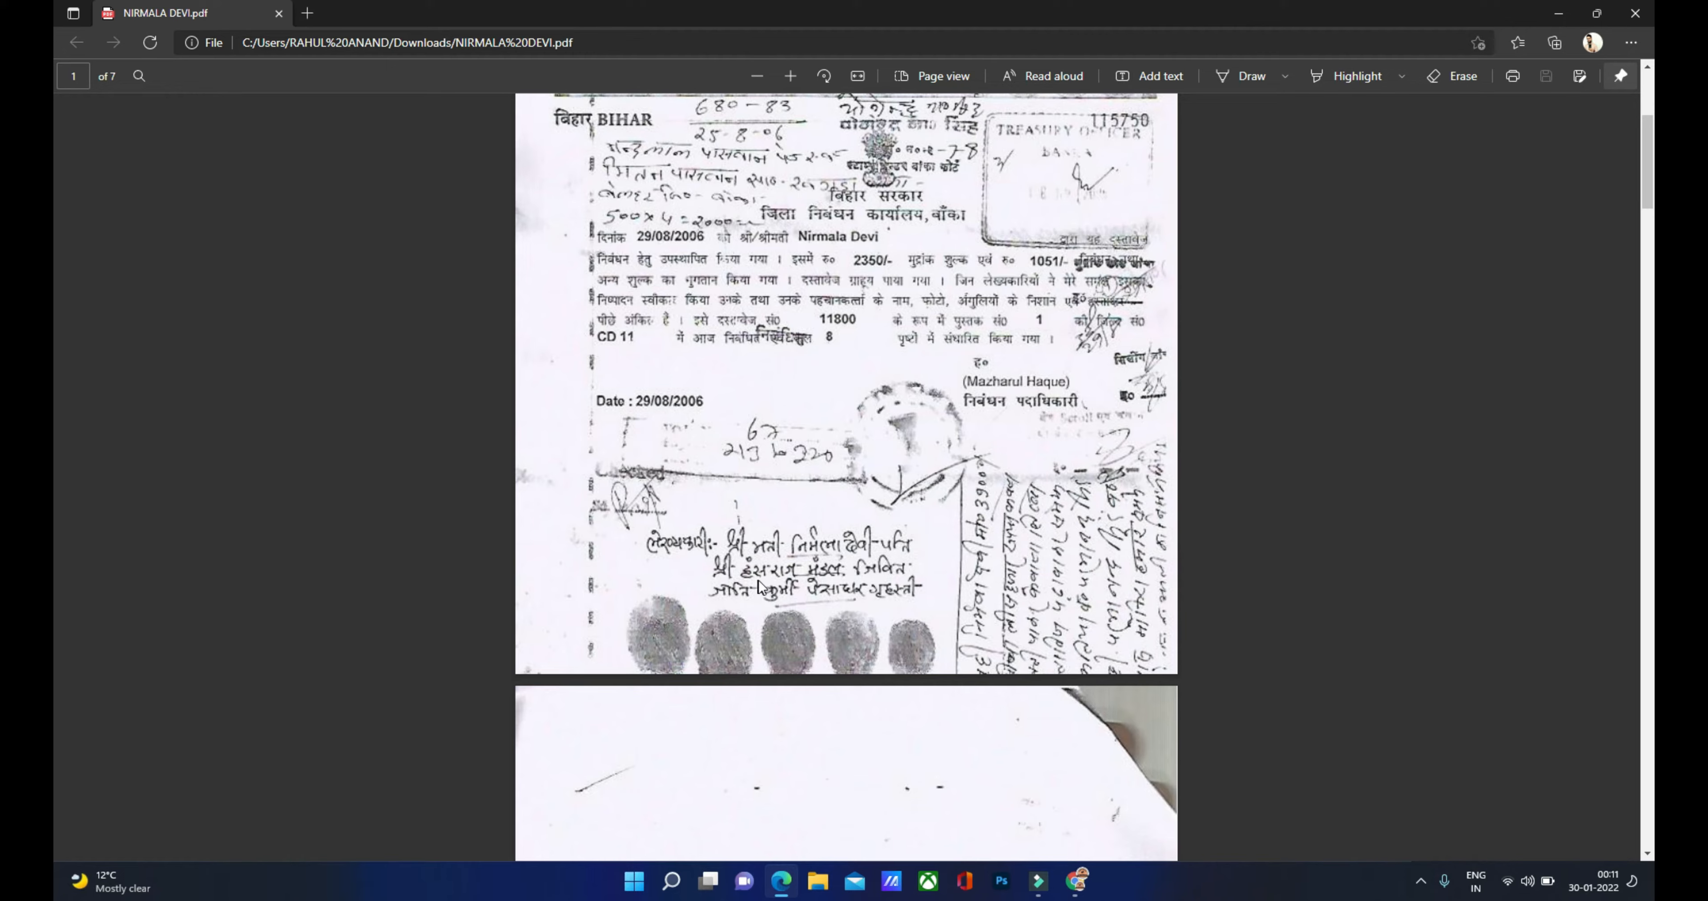
click(1074, 881)
Step: Set the seller's relation to सौहर / पति
click(705, 427)
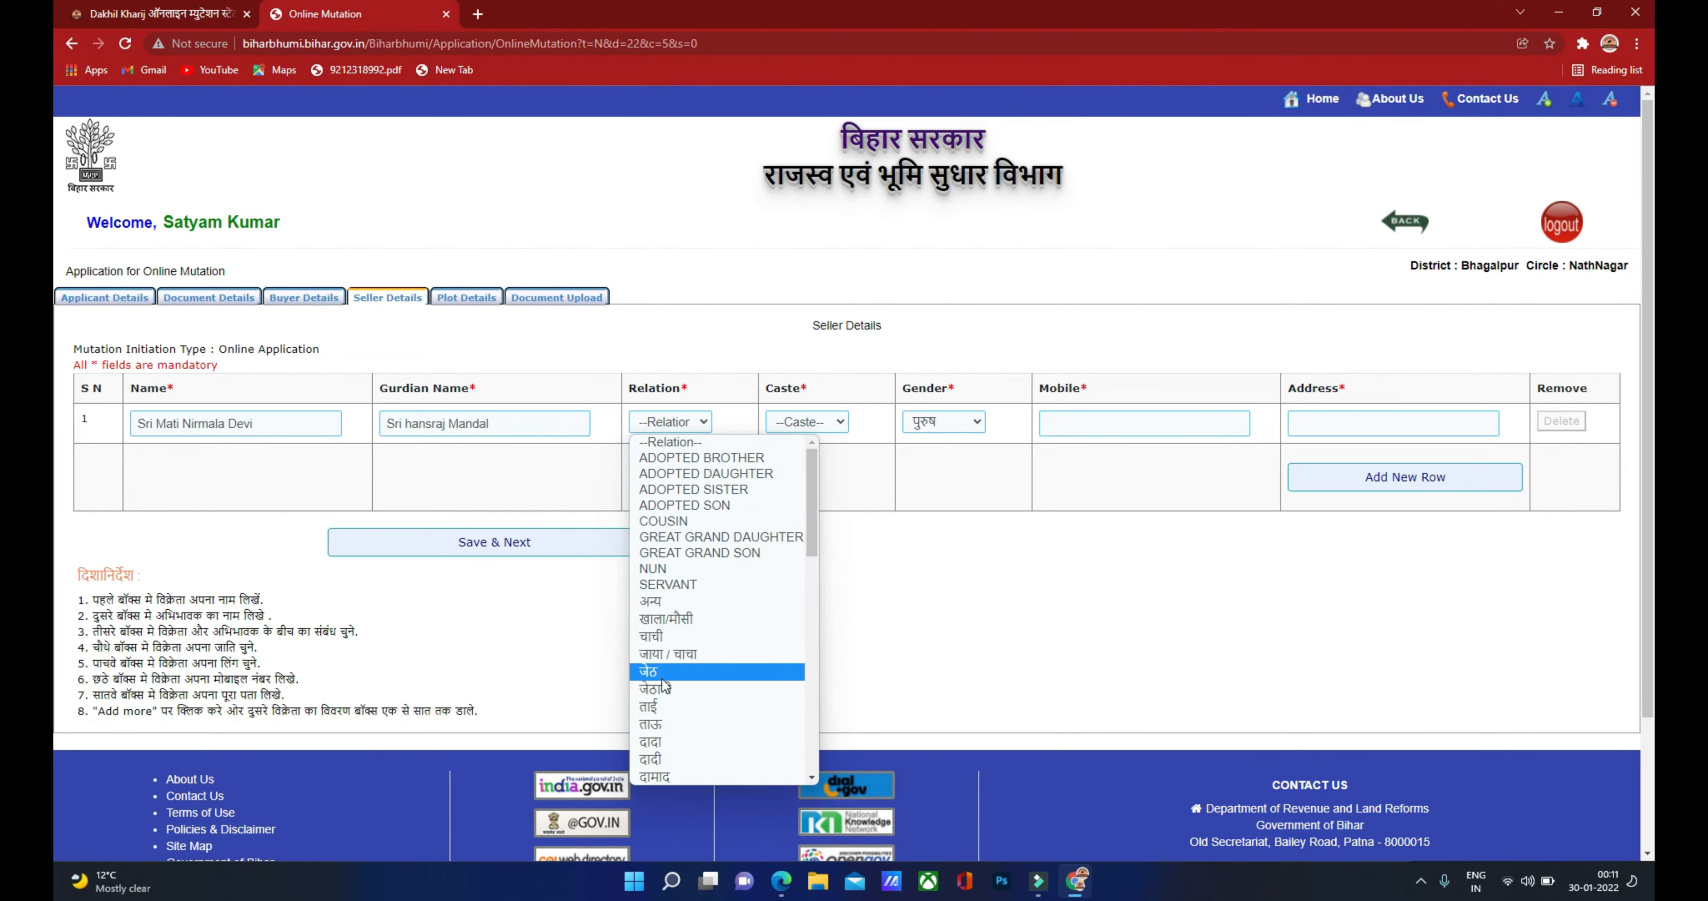
scroll(670, 626, down, 5)
scroll(670, 626, down, 5)
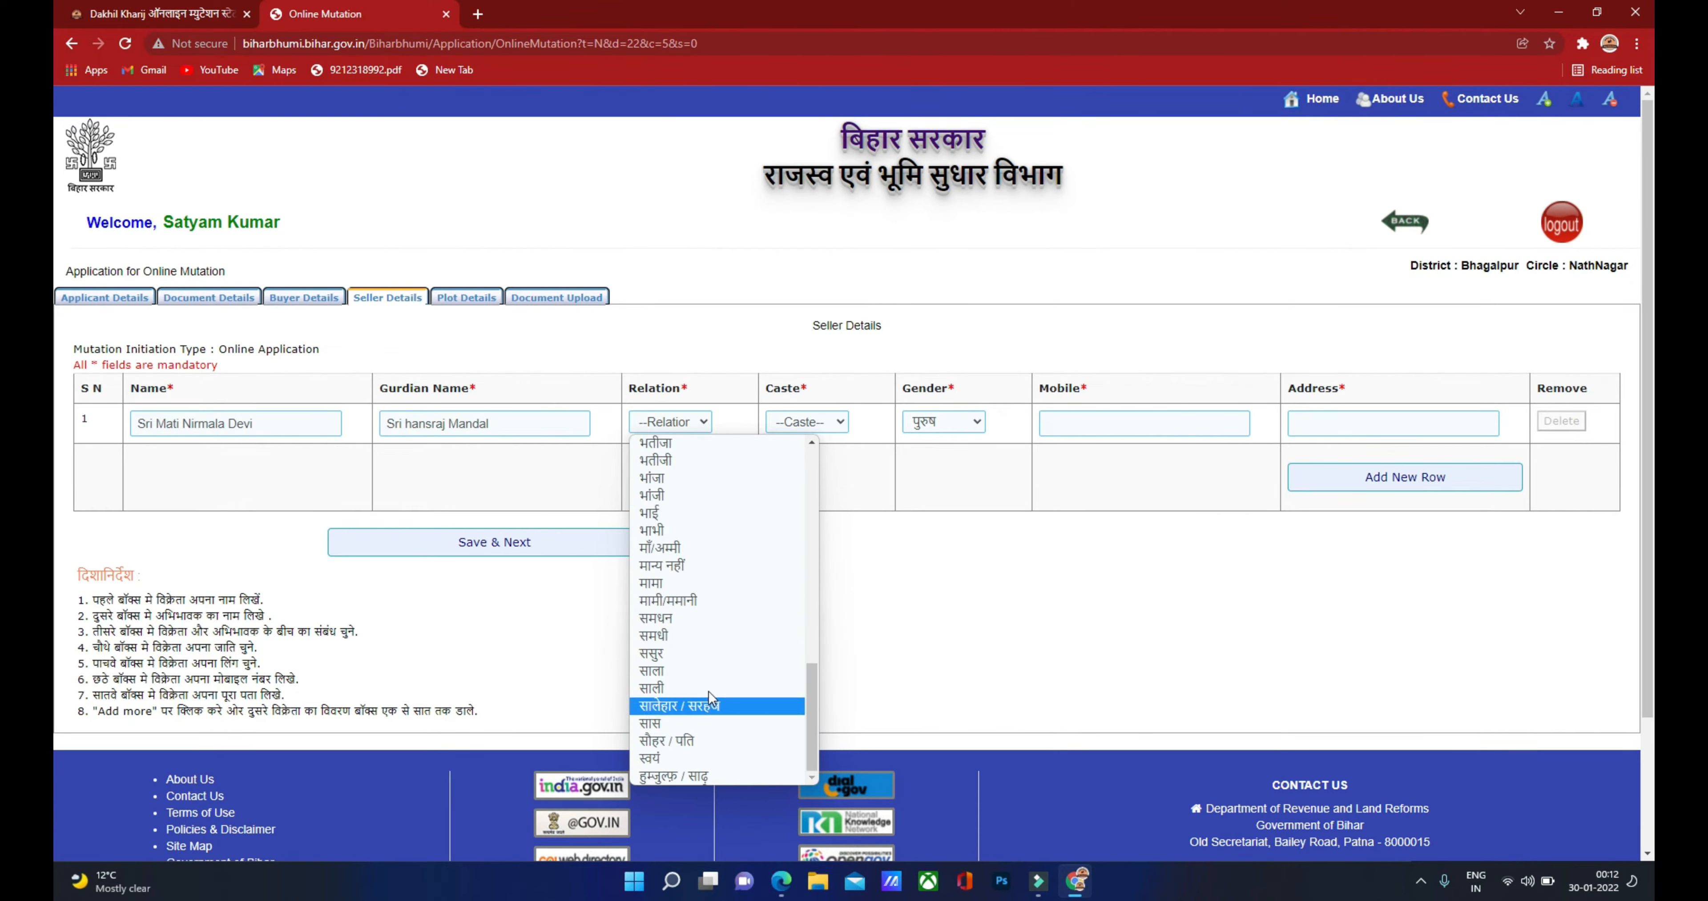
click(690, 746)
Step: Check the deed for the seller's caste and set it to कुर्मी
click(799, 427)
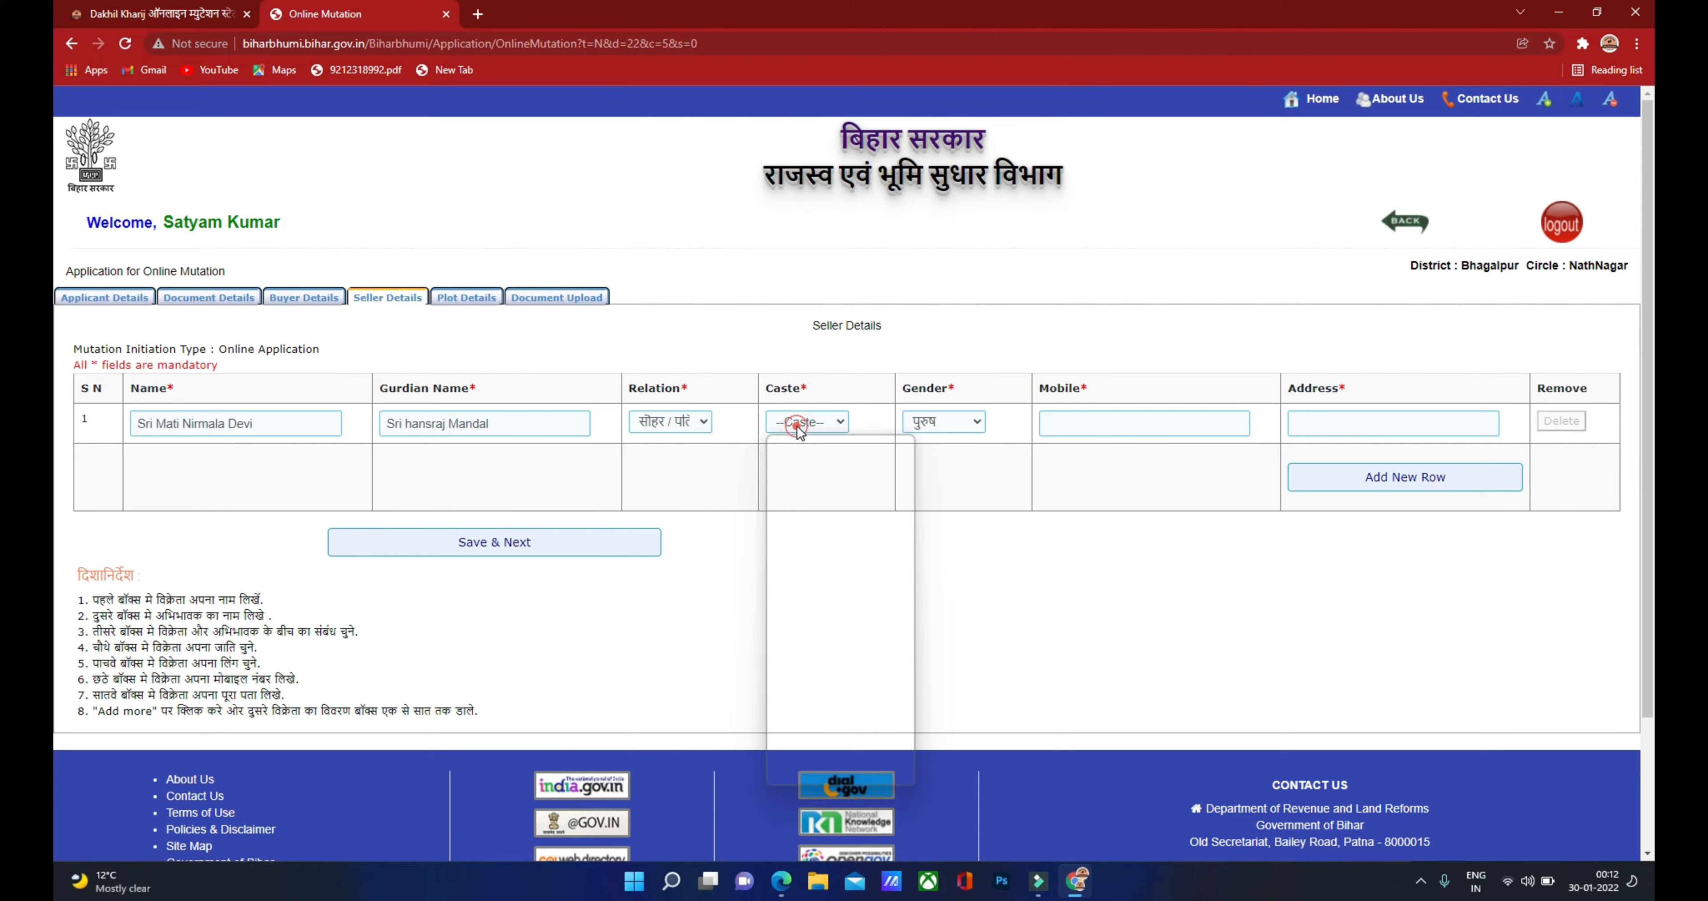
click(783, 886)
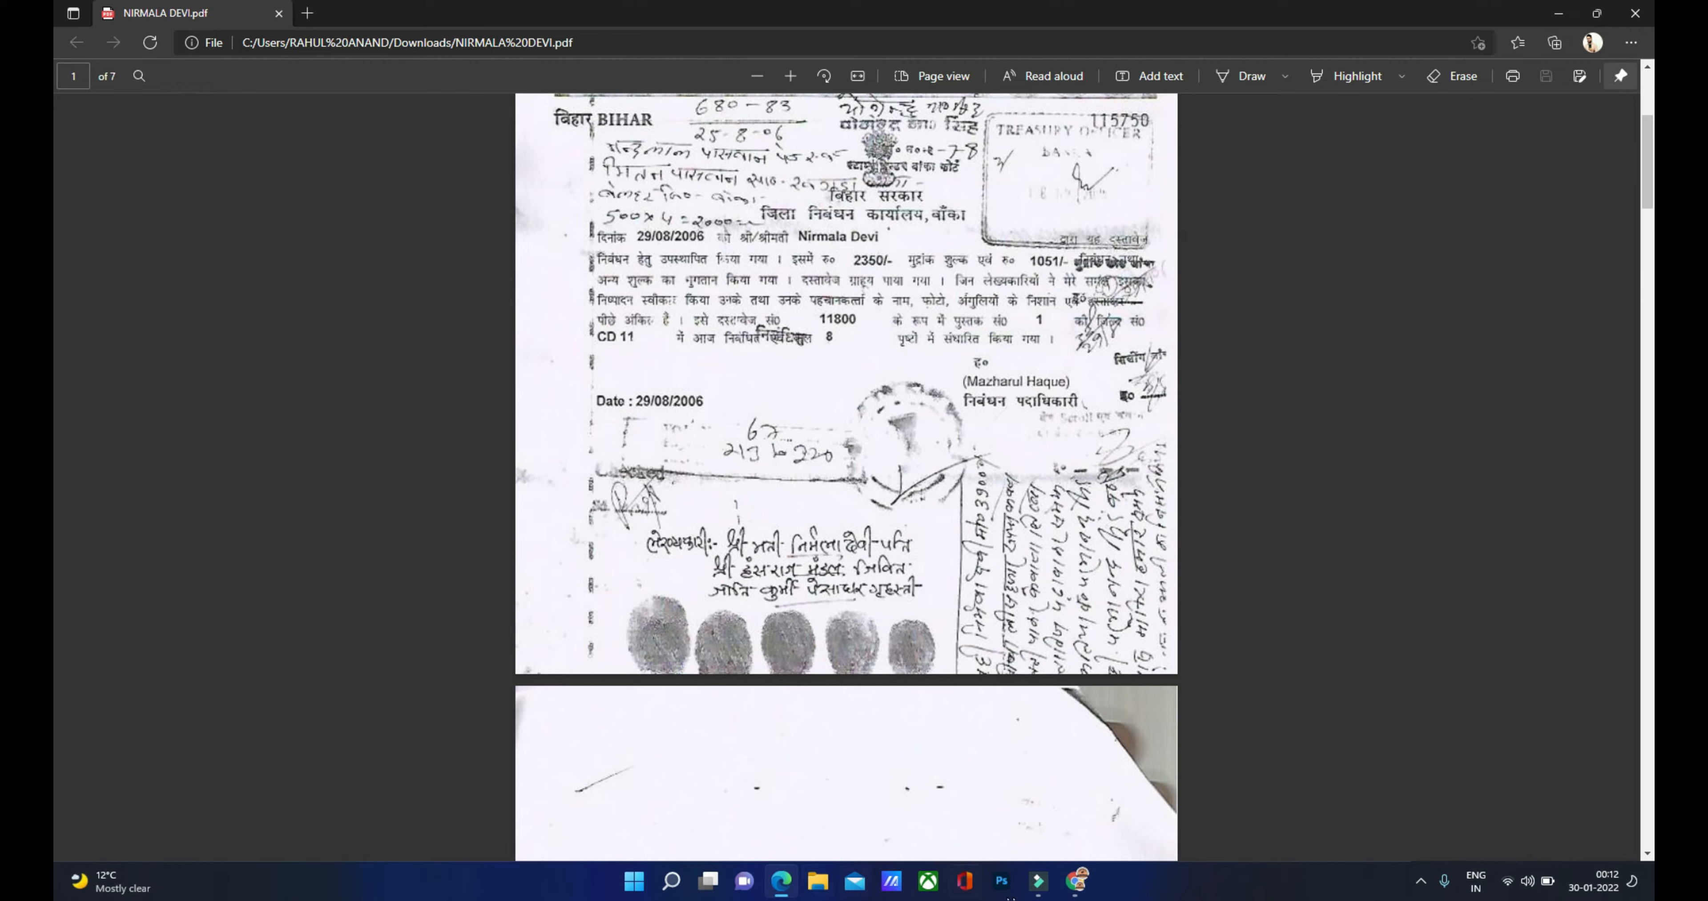
click(1076, 880)
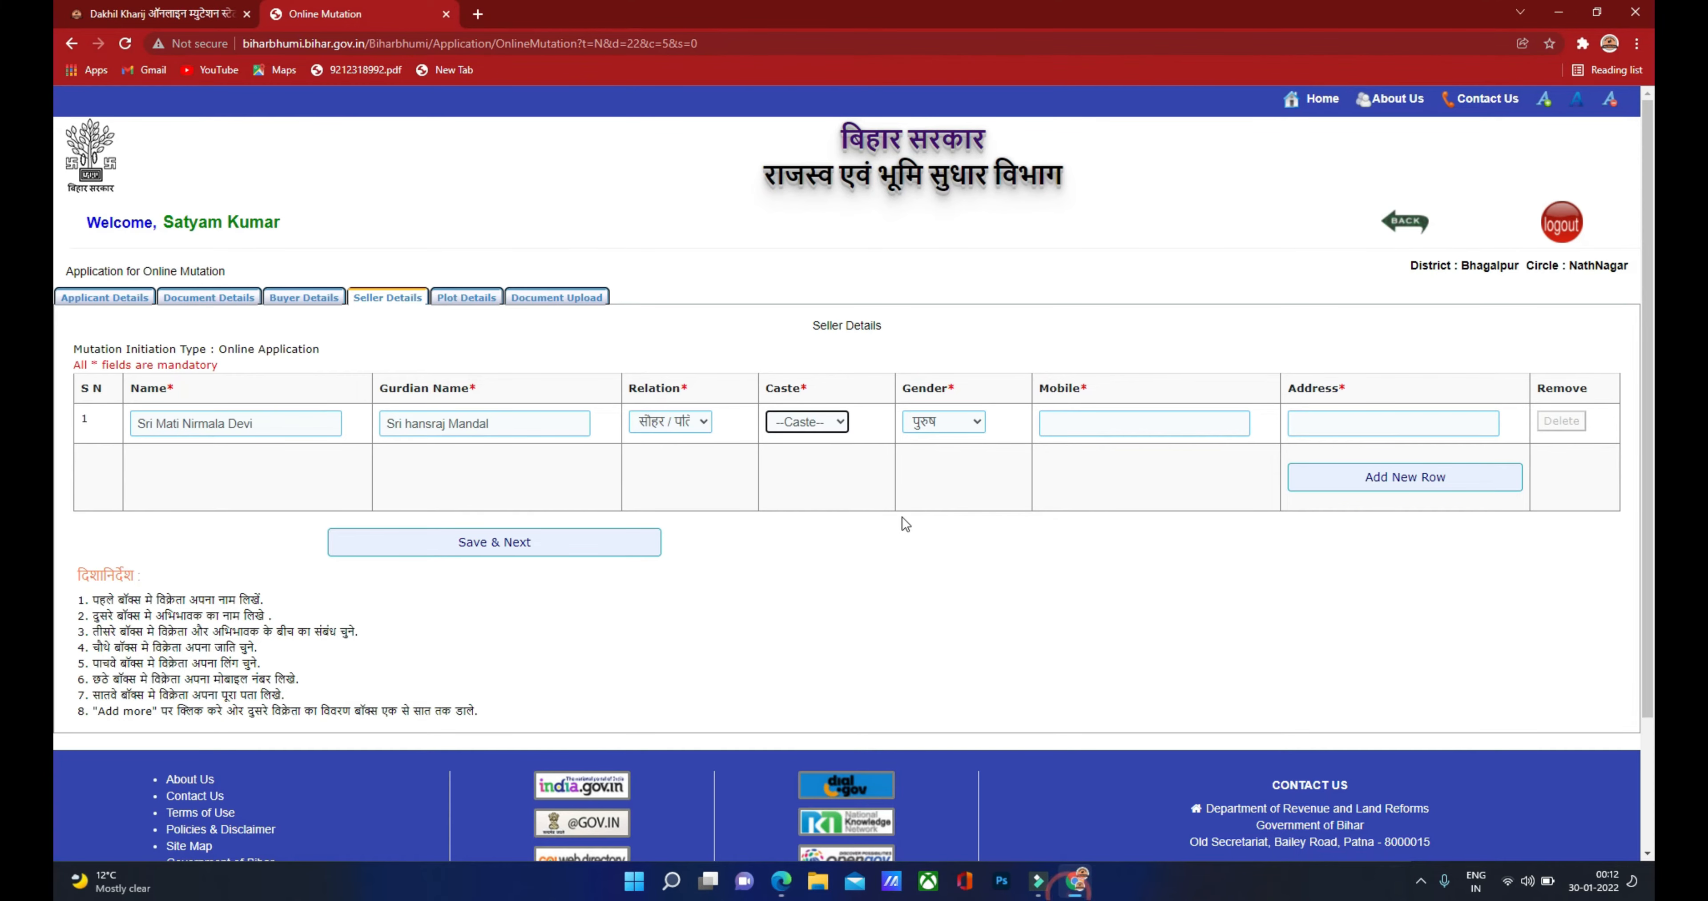
click(822, 422)
scroll(805, 703, down, 2)
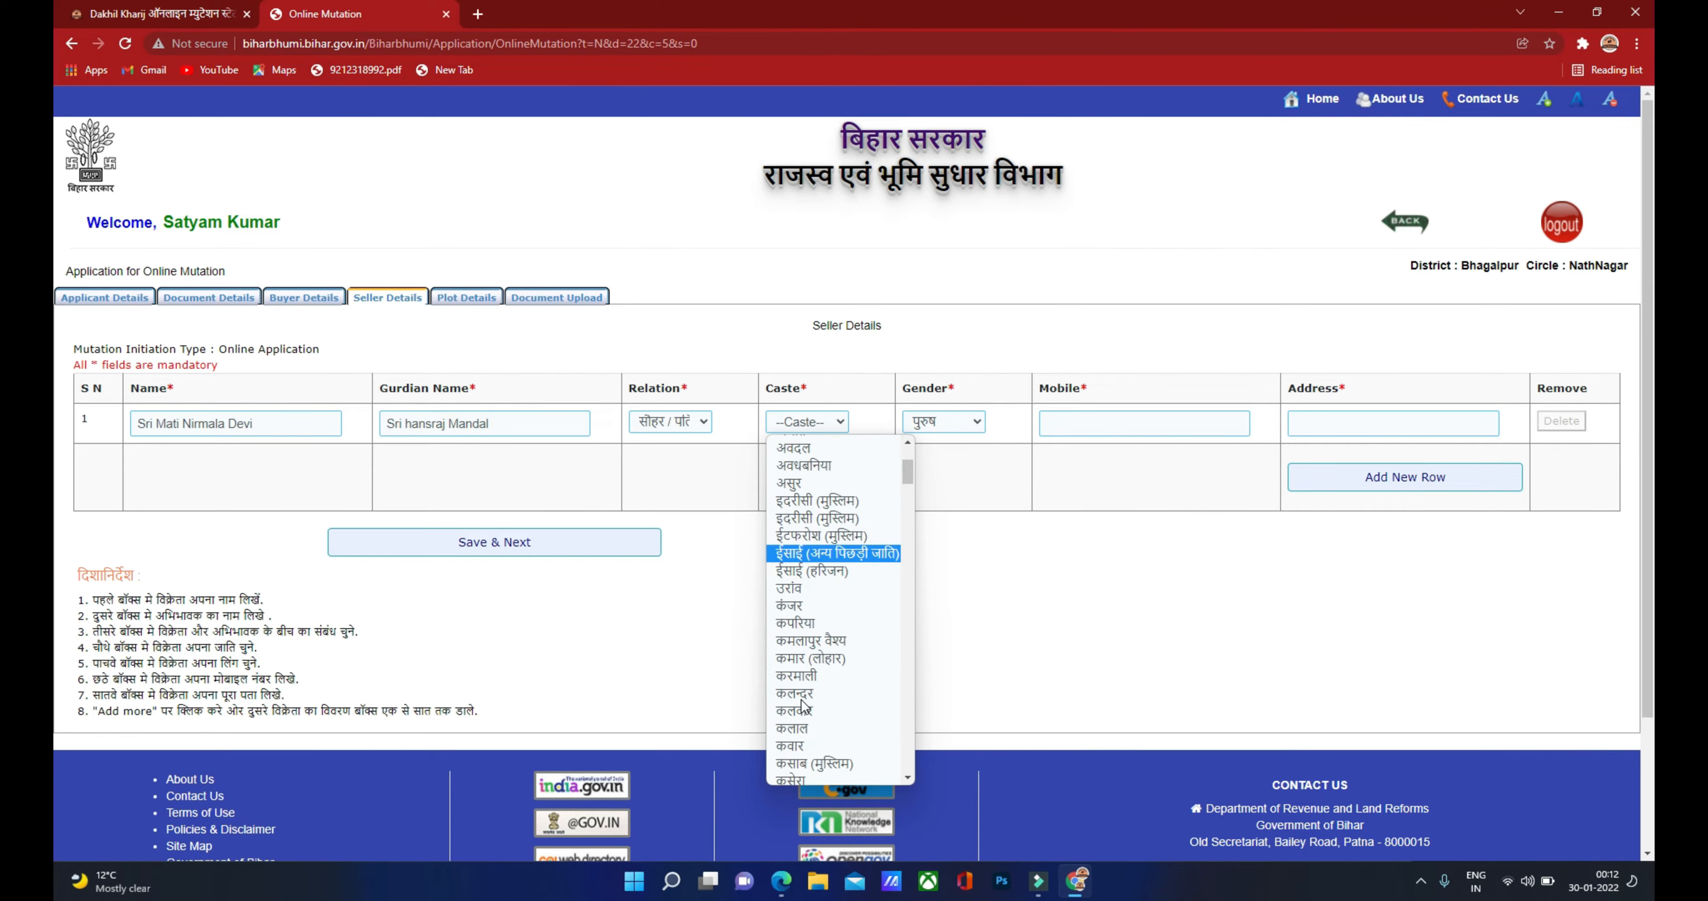
scroll(802, 705, down, 3)
click(799, 674)
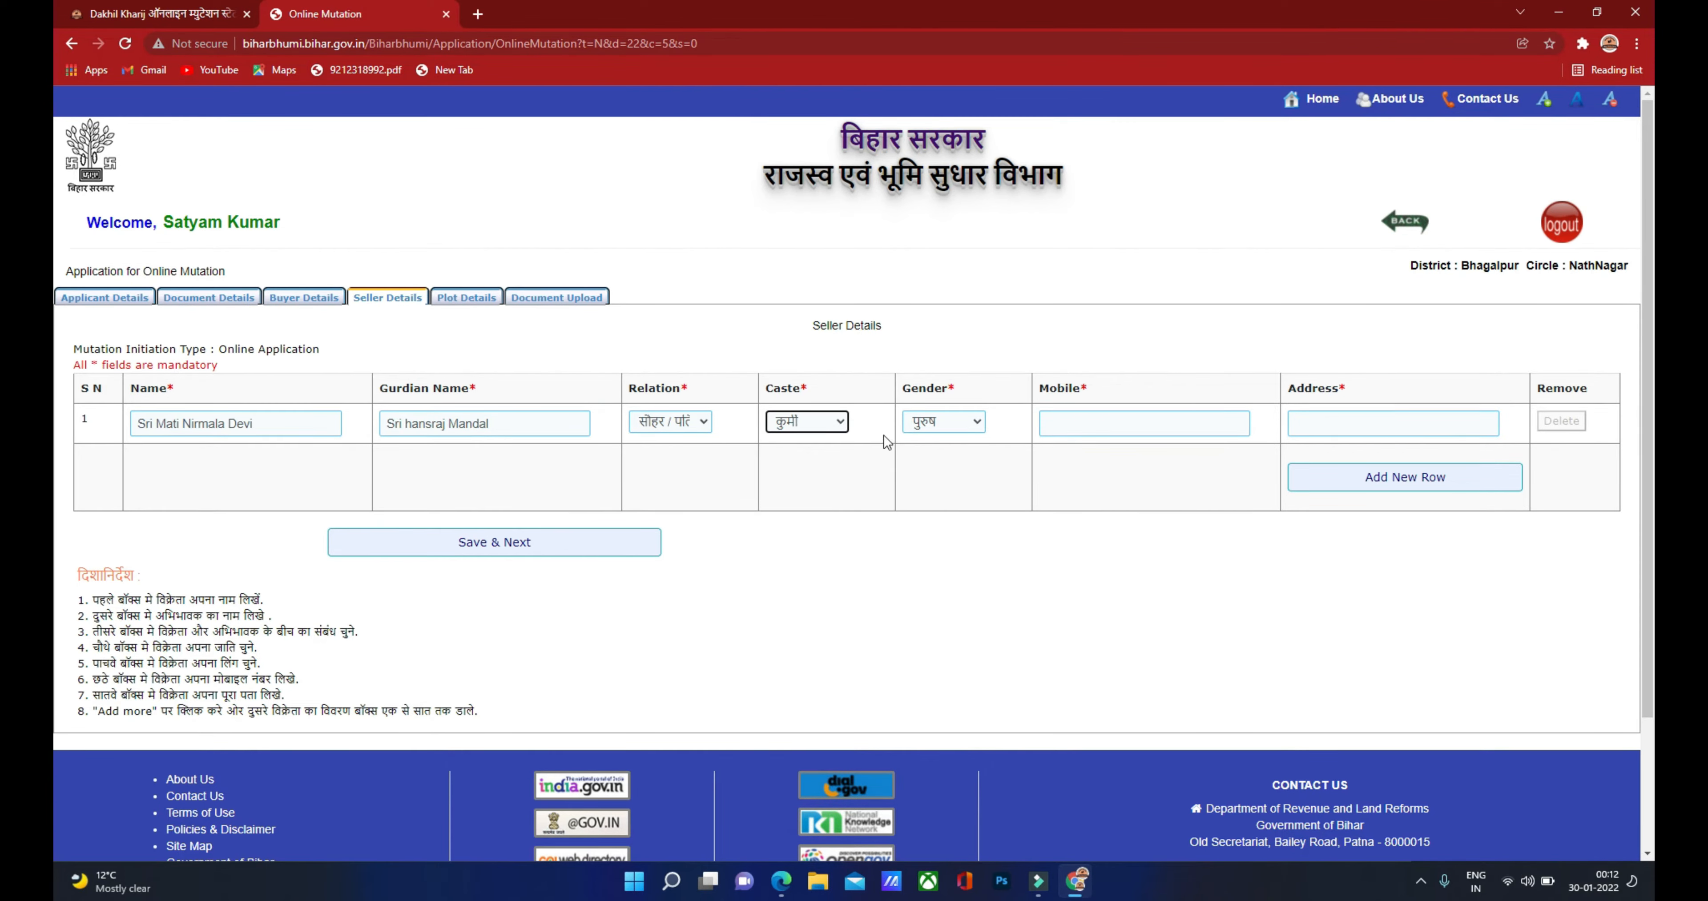
Step: Set the seller's gender to महिला and enter the seller's mobile number
click(936, 424)
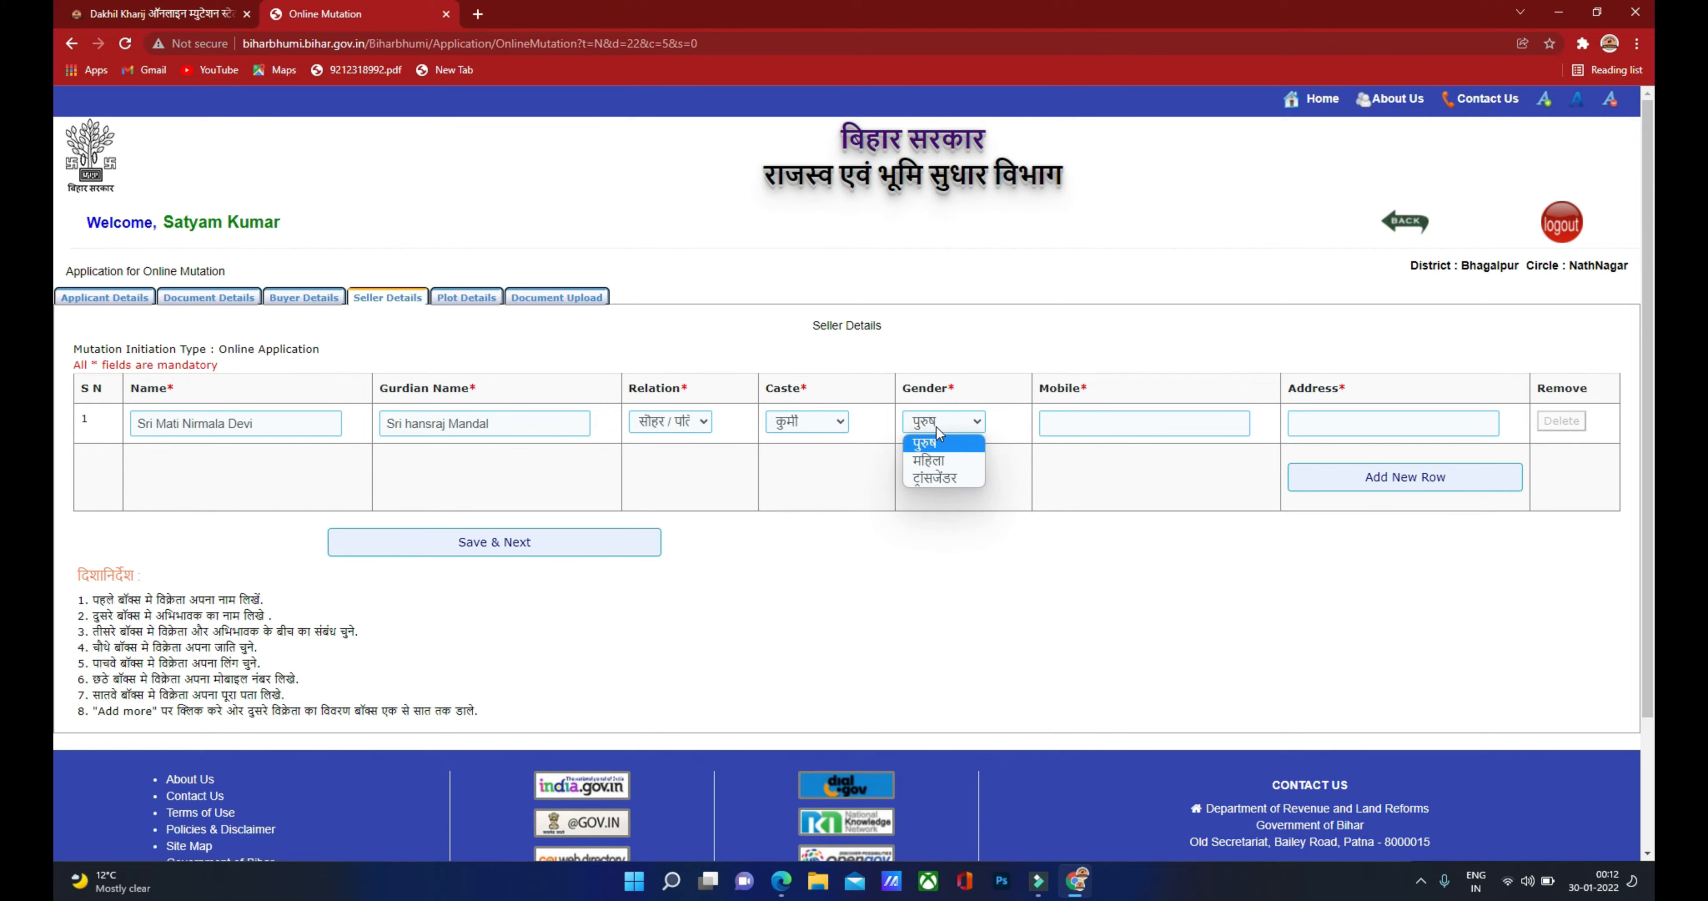
click(926, 458)
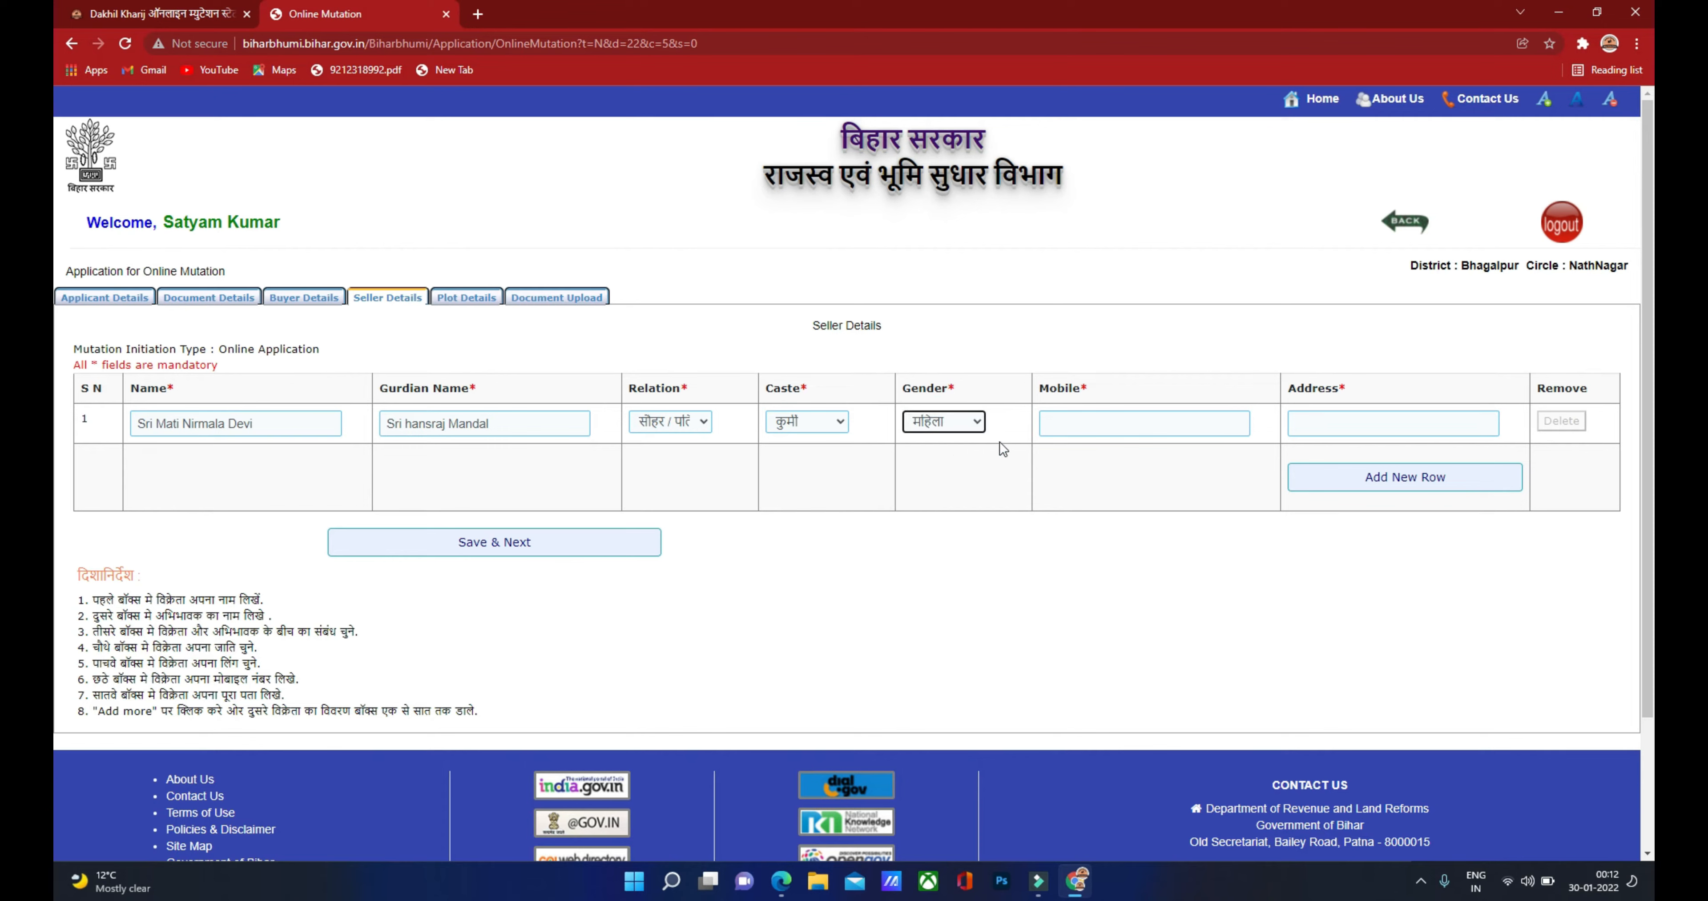
click(1069, 423)
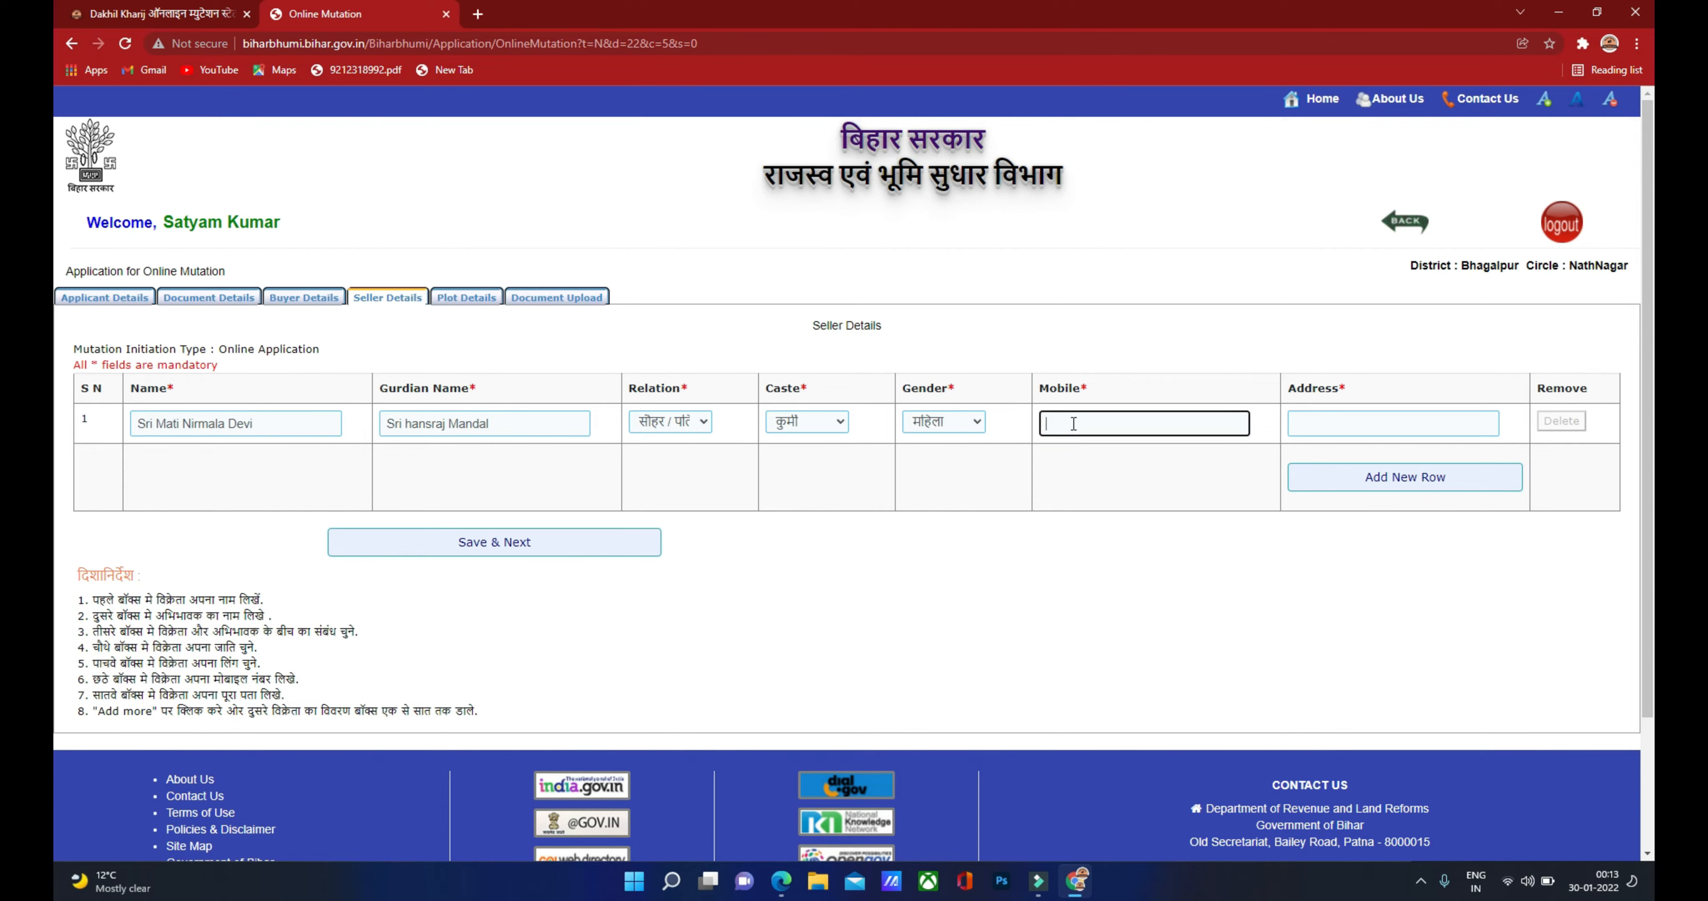
click(1313, 422)
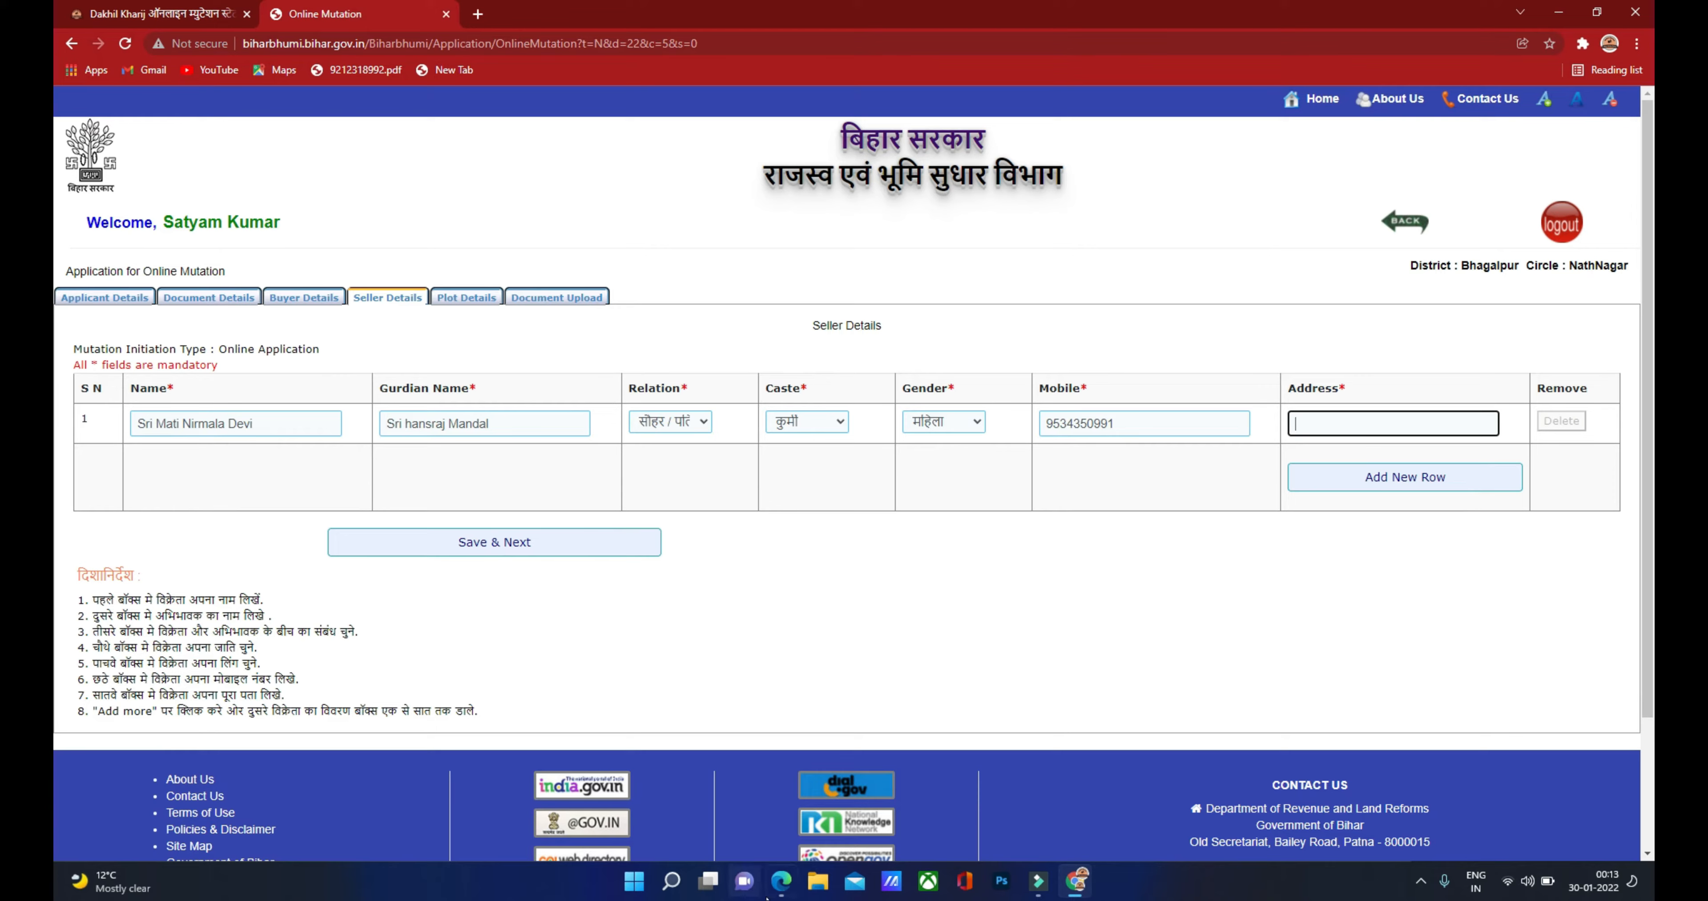
Step: Look up the seller's address in the deed PDF
click(781, 880)
scroll(981, 587, up, 20)
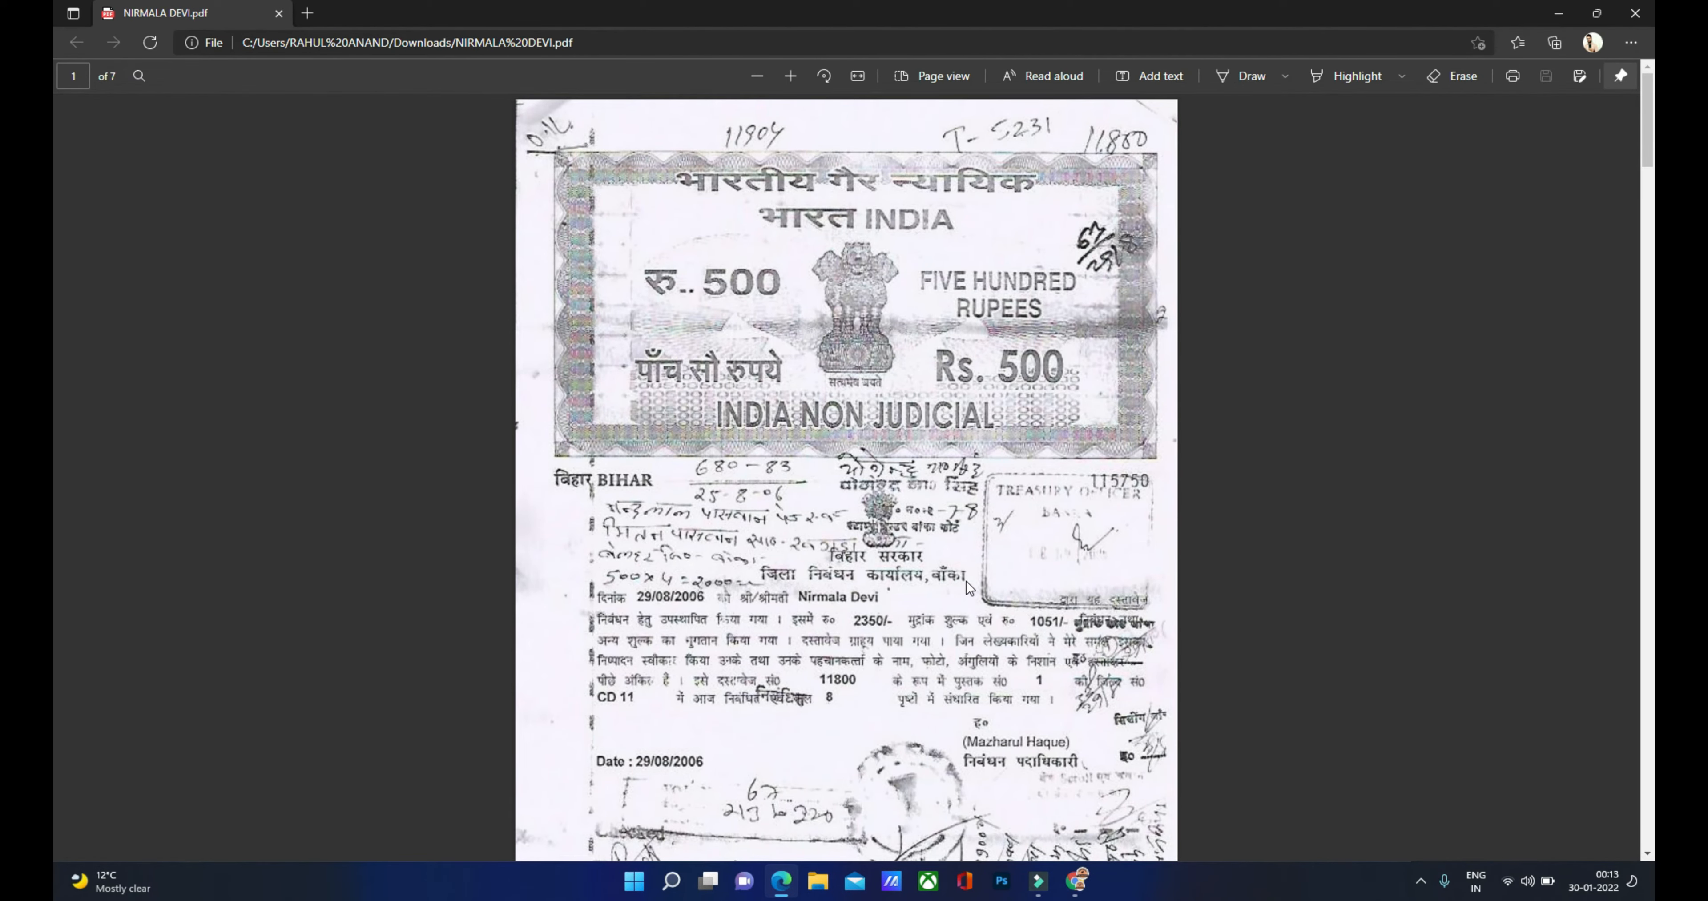
scroll(695, 337, down, 7)
scroll(693, 345, down, 10)
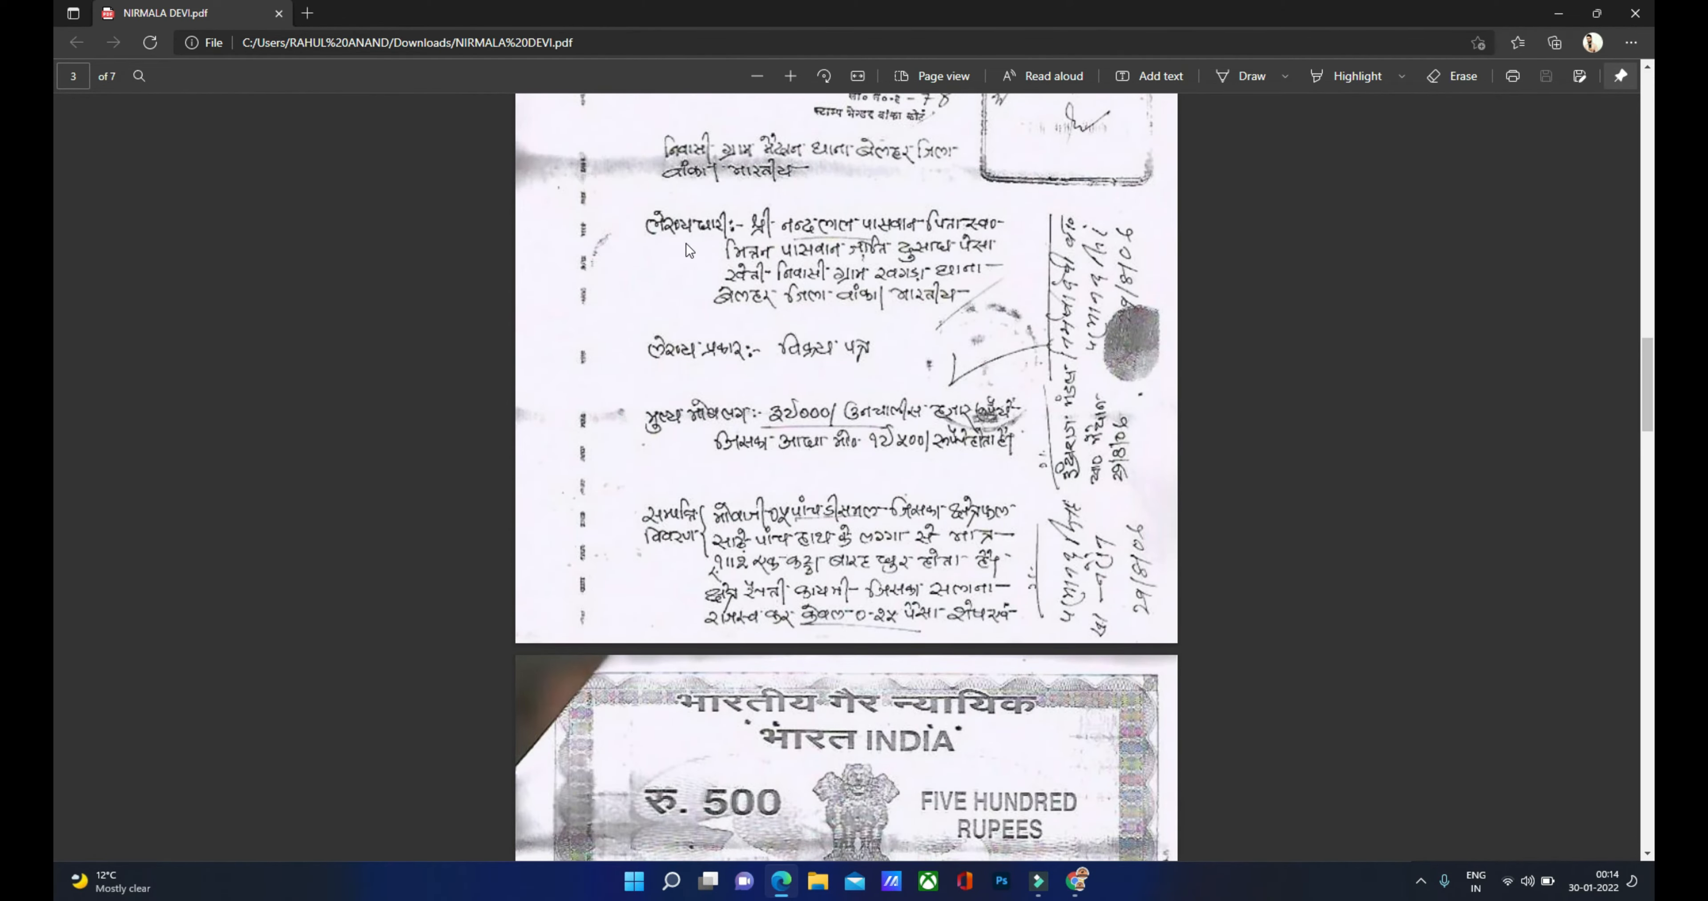
scroll(680, 239, up, 3)
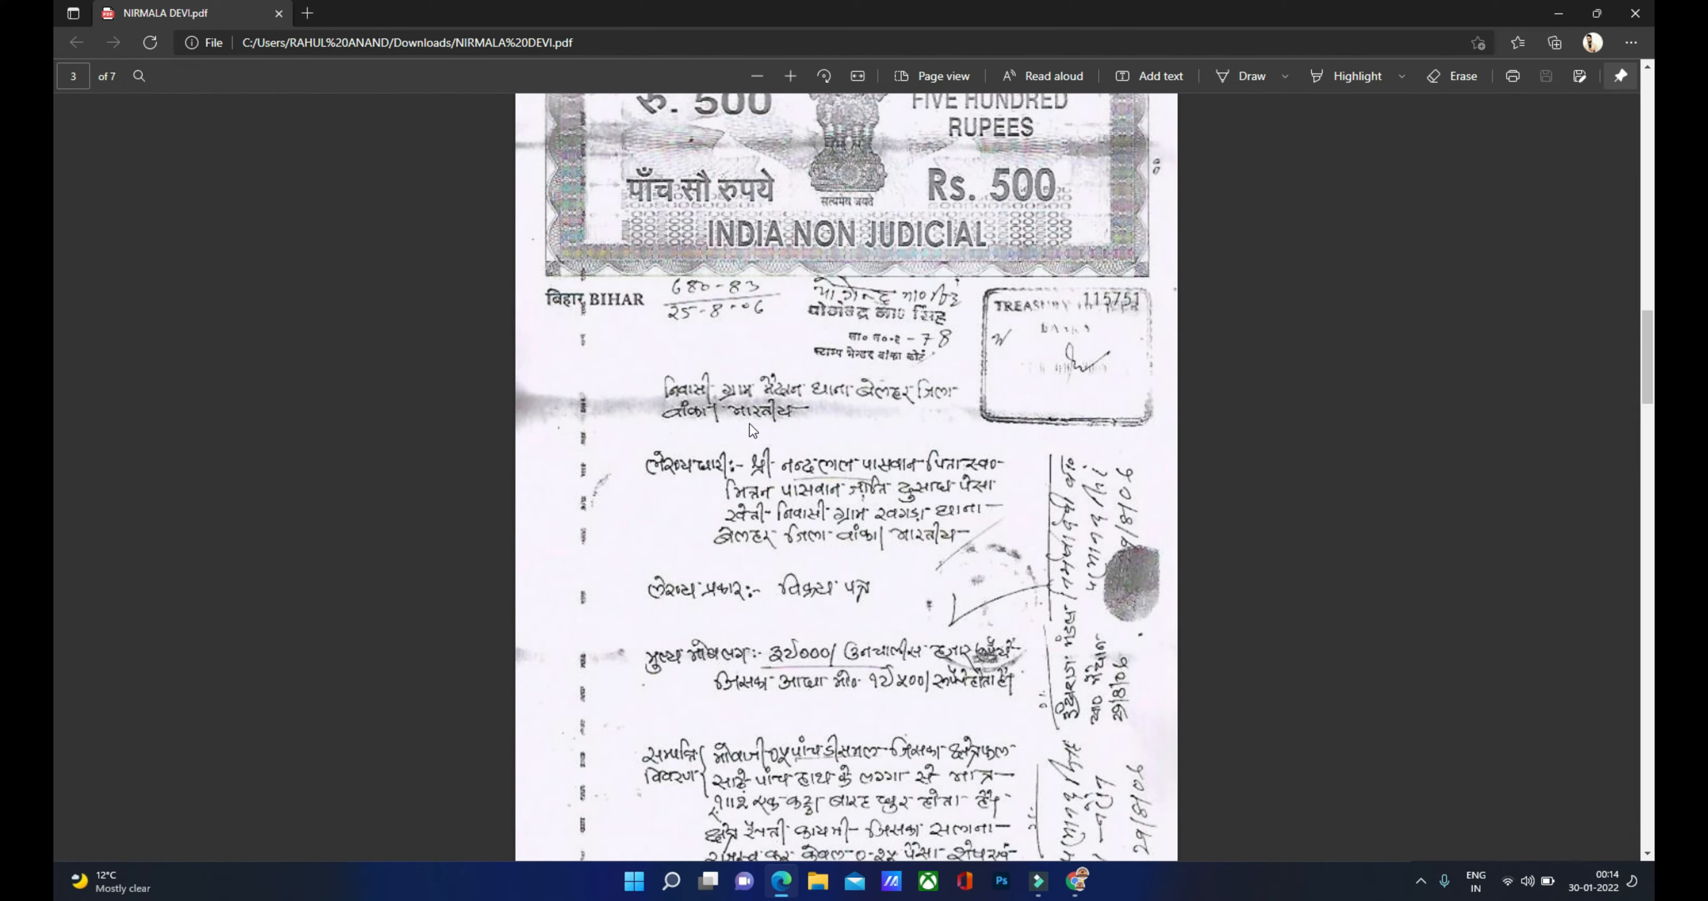
Step: Paste the seller's address, verify it against the deed, and Save & Next to Plot Details
click(1076, 880)
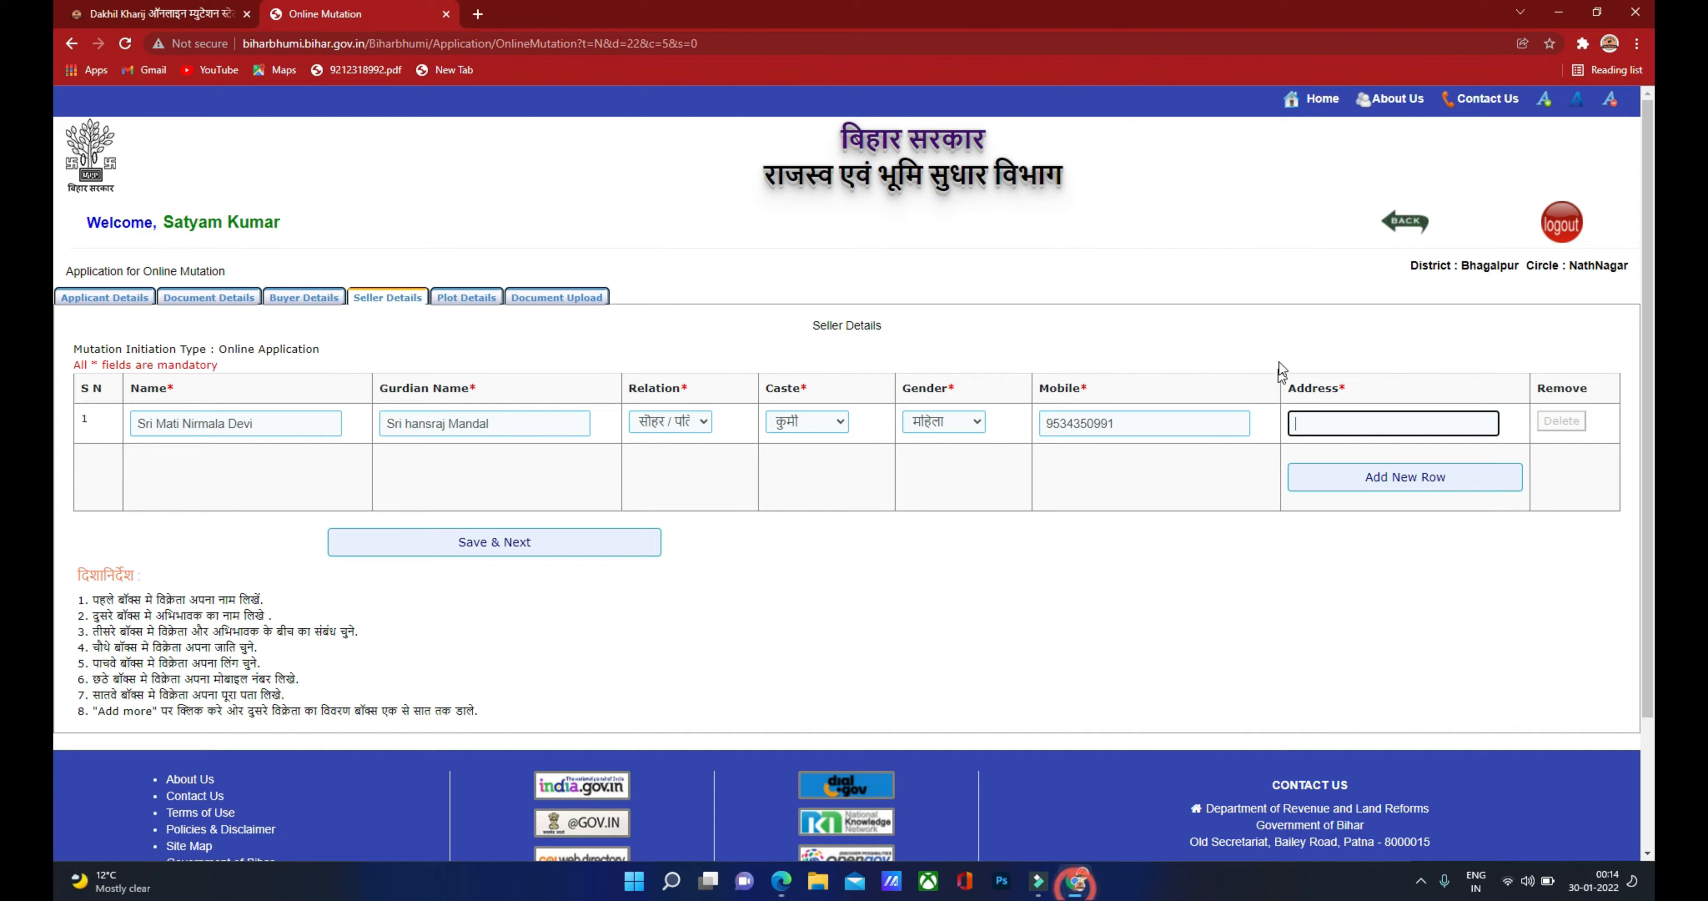
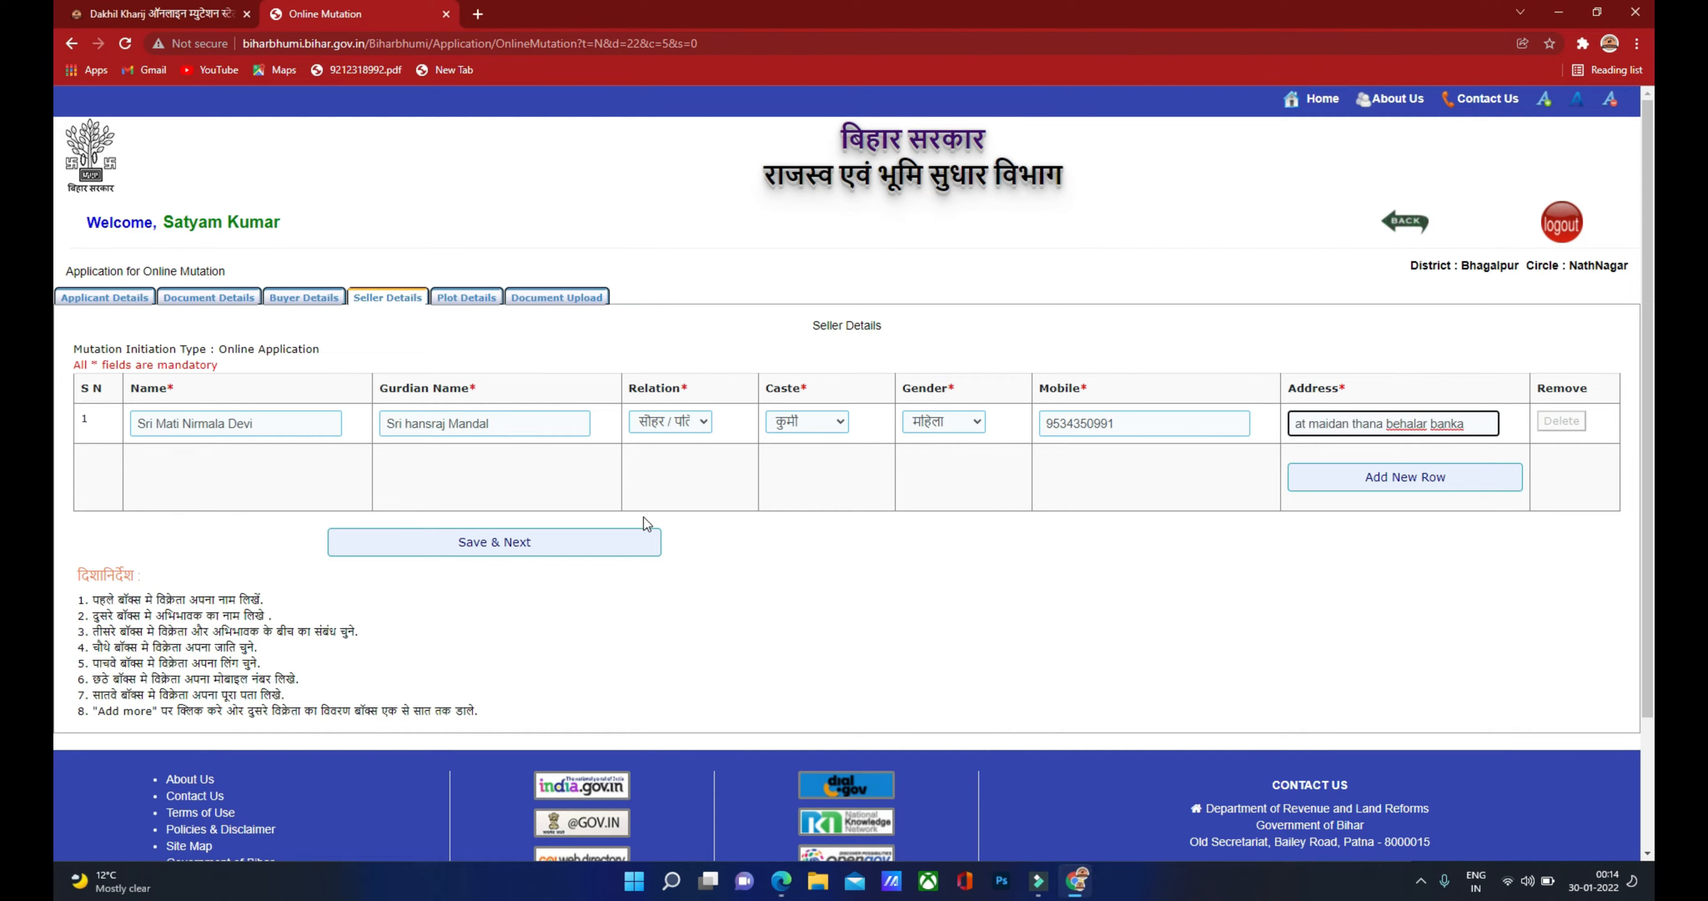
click(781, 880)
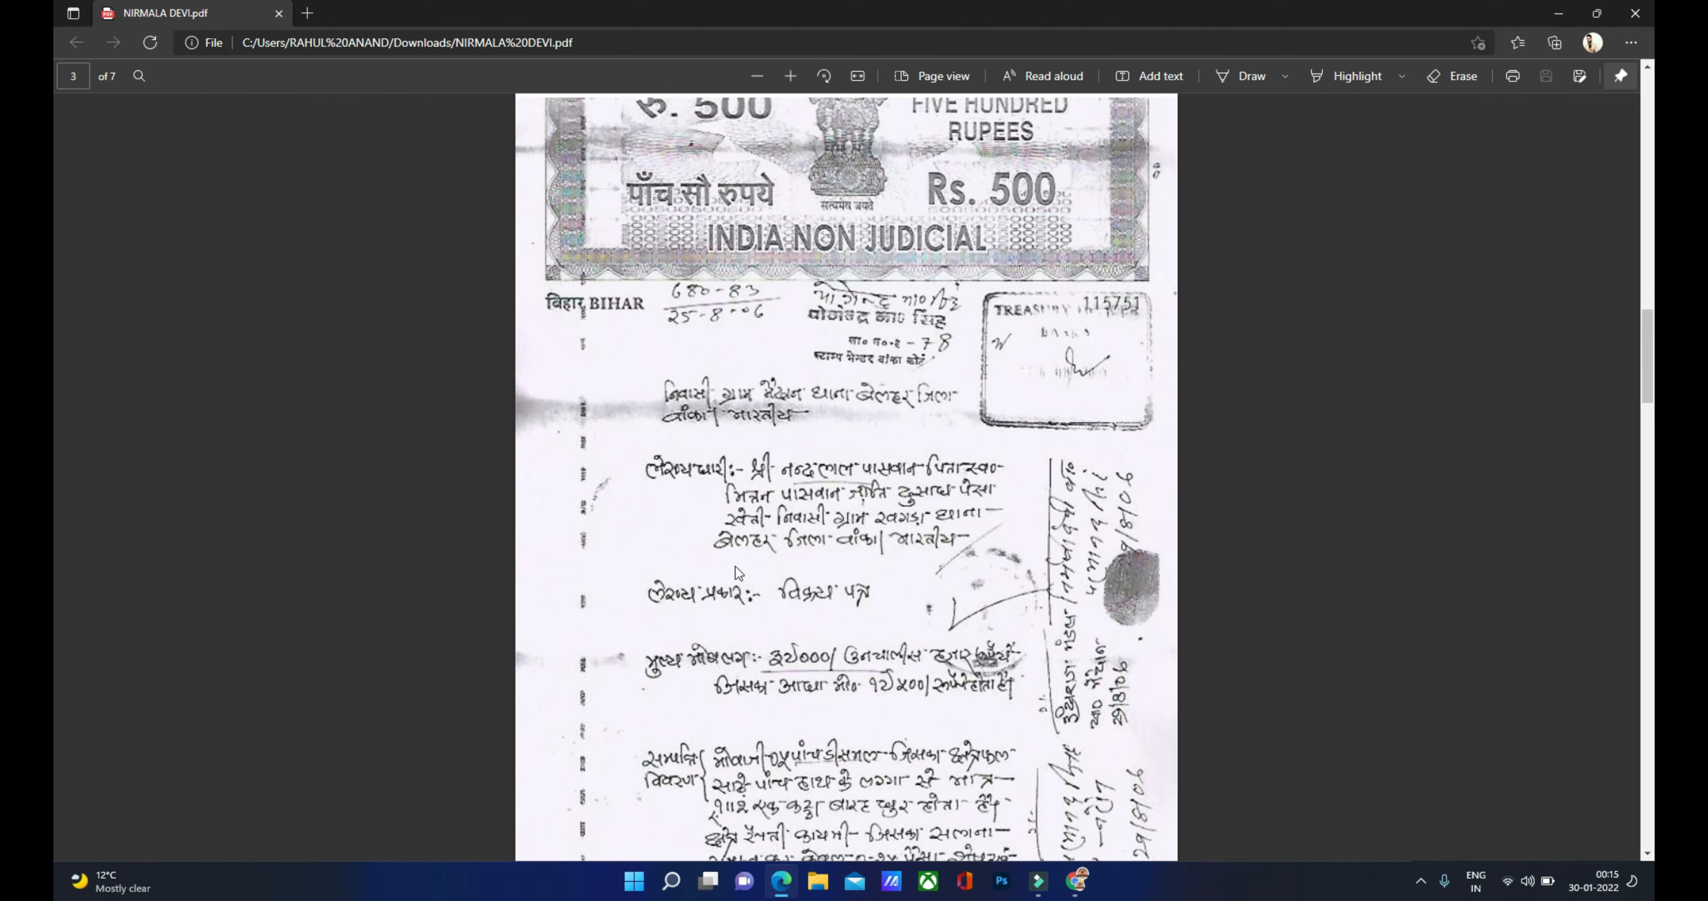
scroll(743, 490, down, 10)
scroll(752, 421, up, 15)
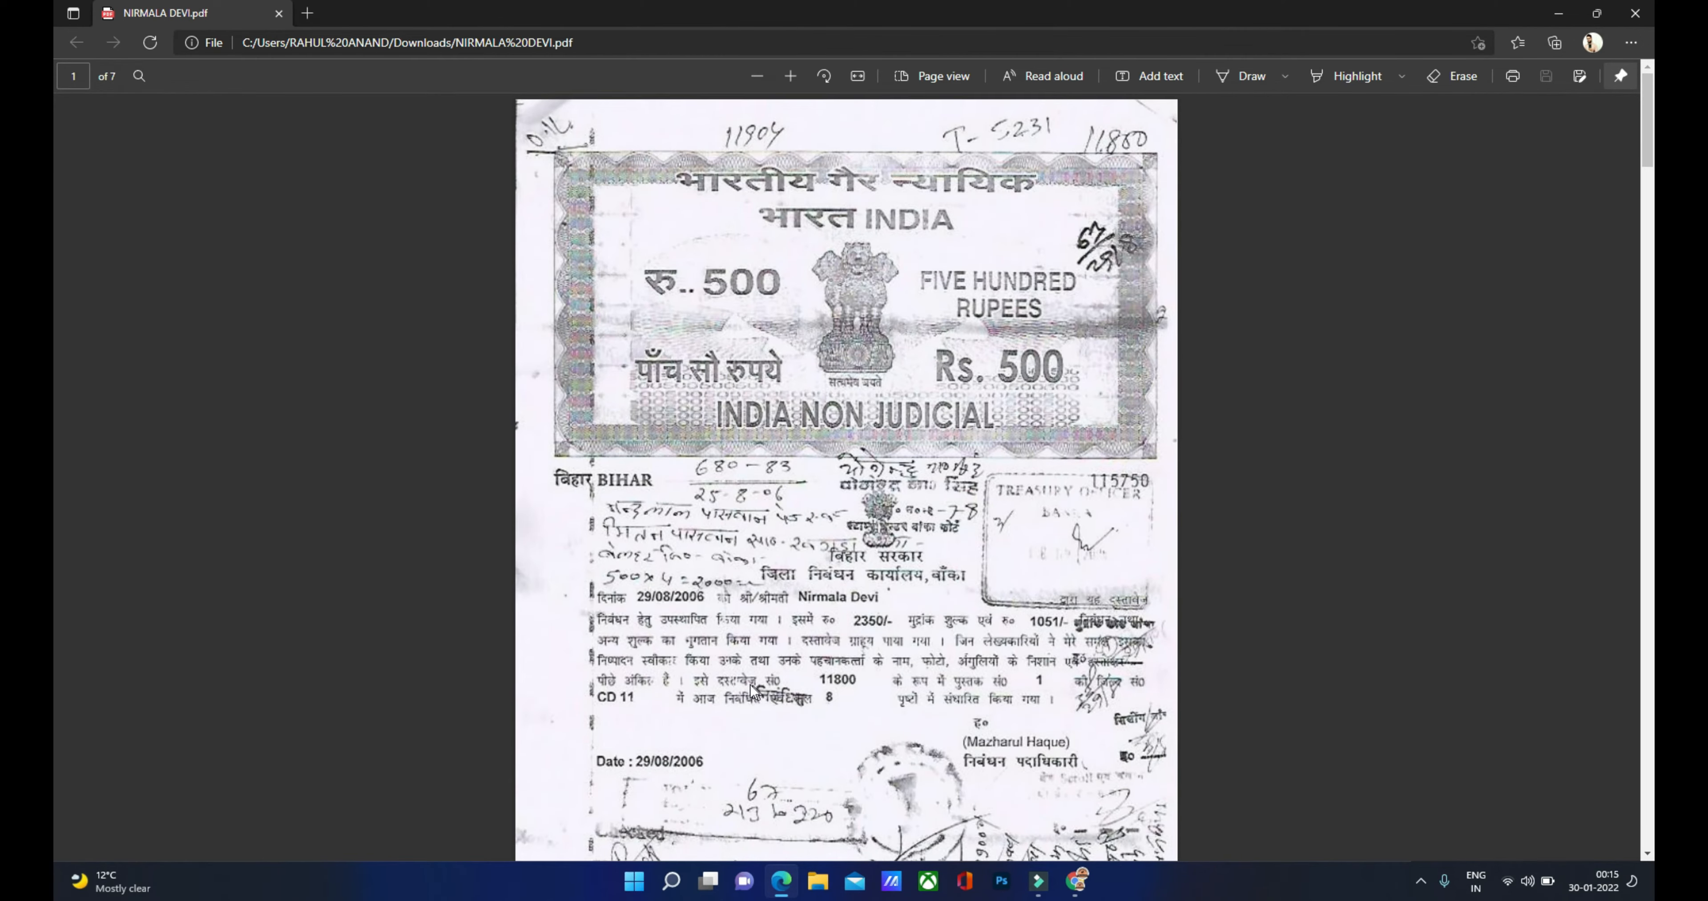
scroll(751, 681, down, 6)
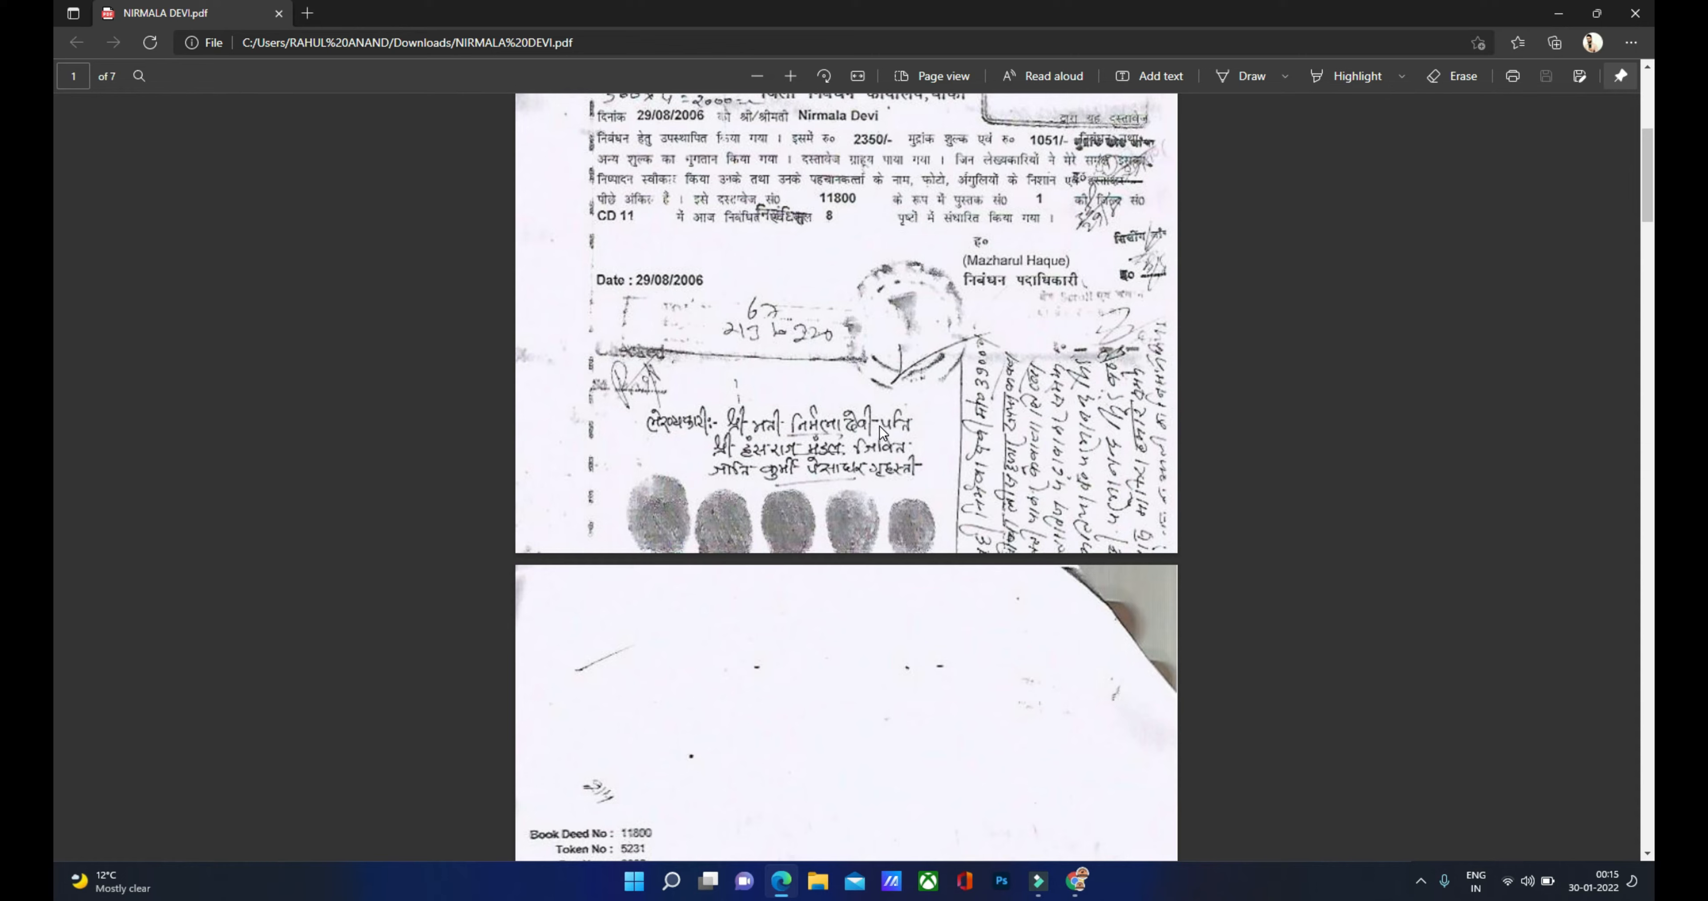
click(1075, 881)
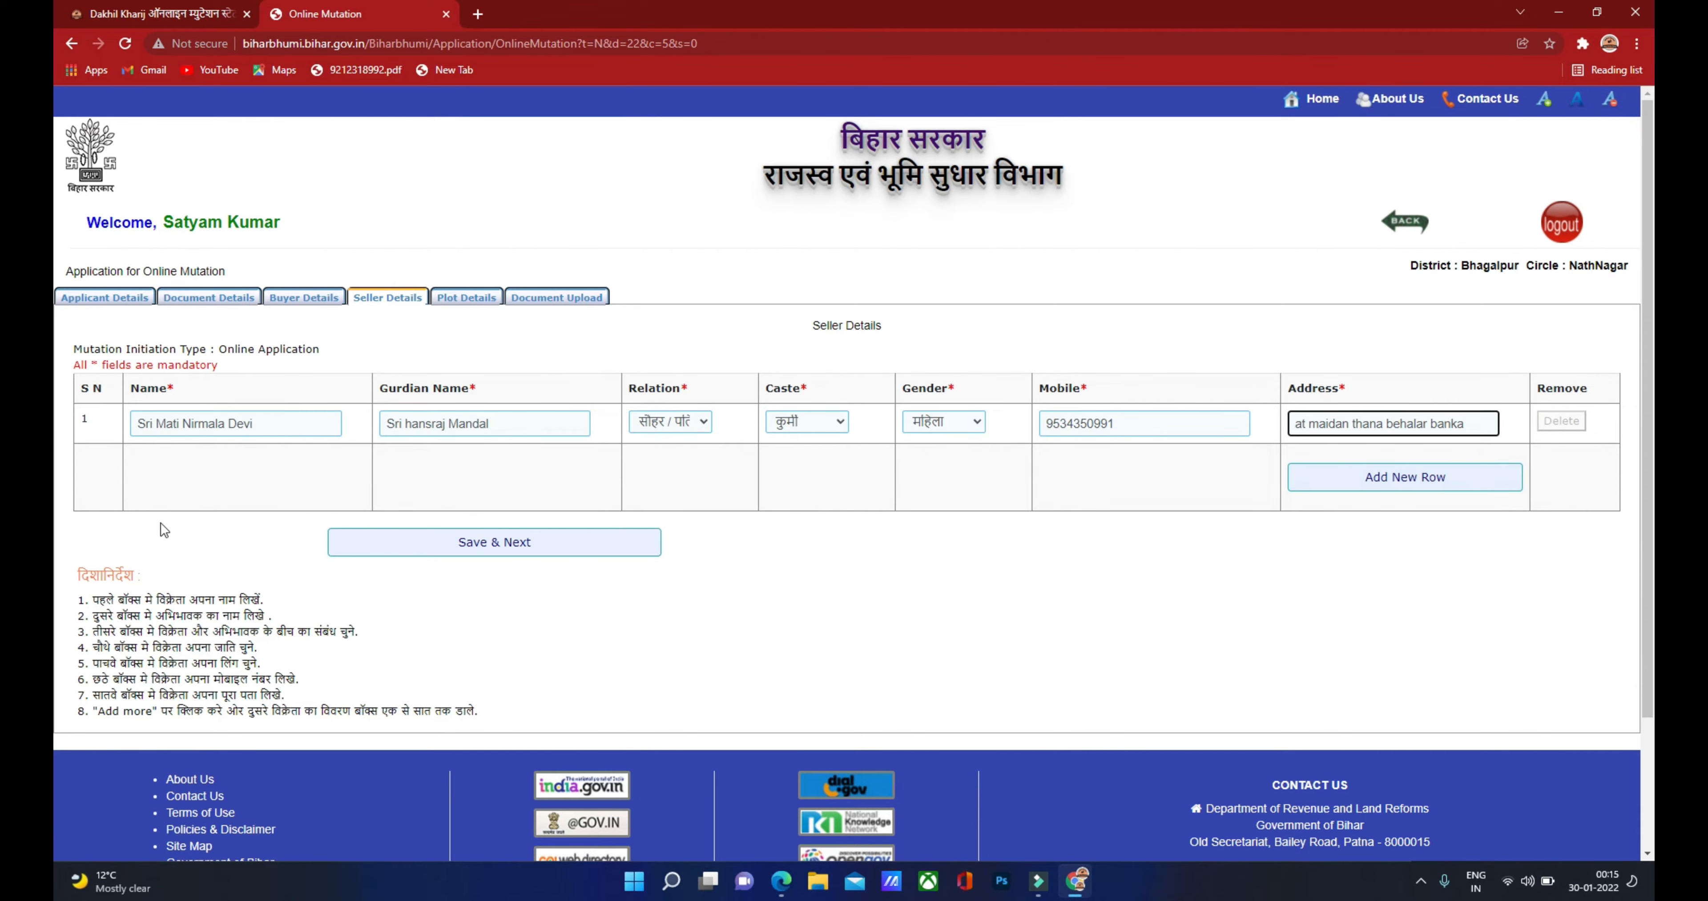
click(501, 547)
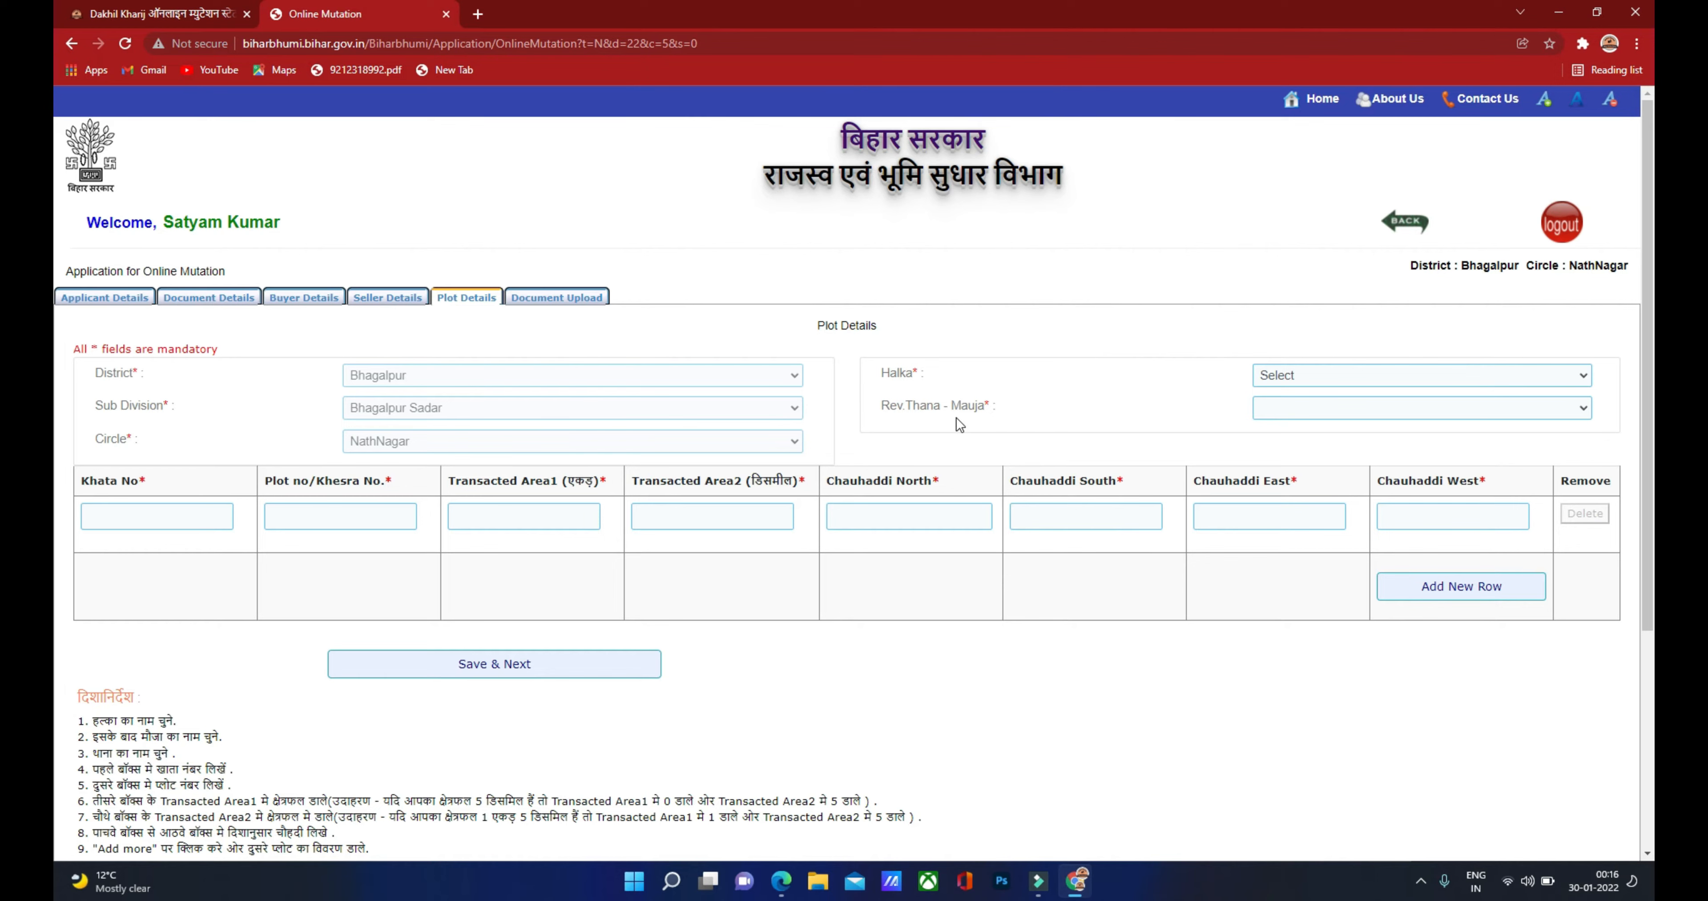
Step: Choose Halka गौराचेकी and Rev.Thana – Mauja गोराचौकि(189), then click into the plot table fields
click(1323, 375)
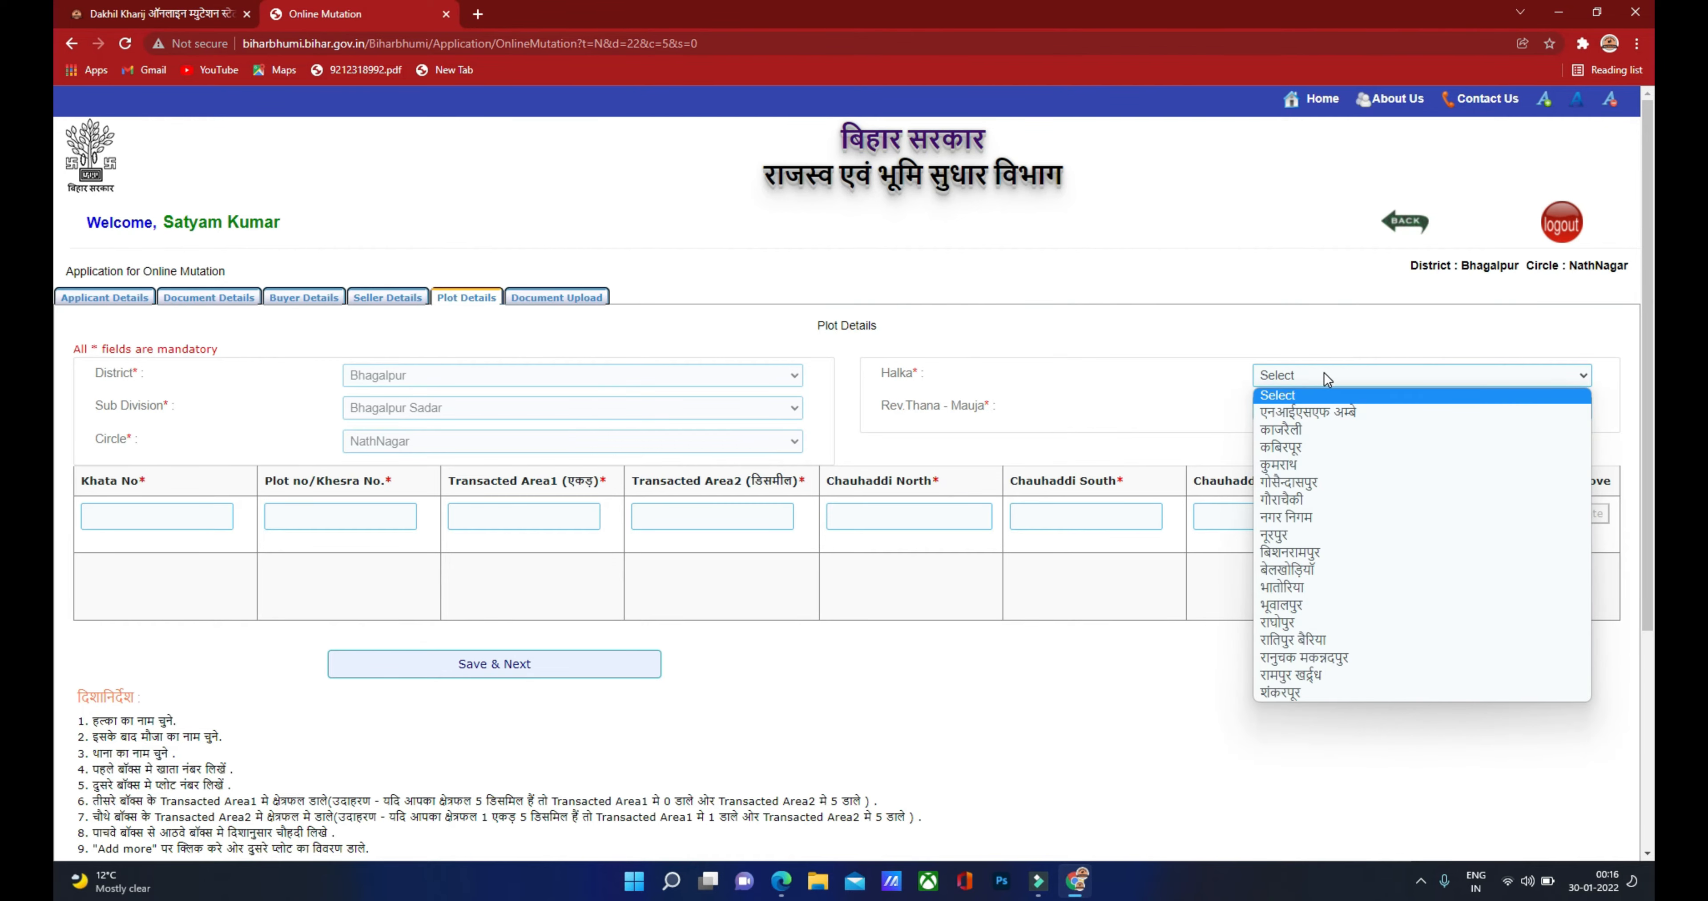
click(1296, 499)
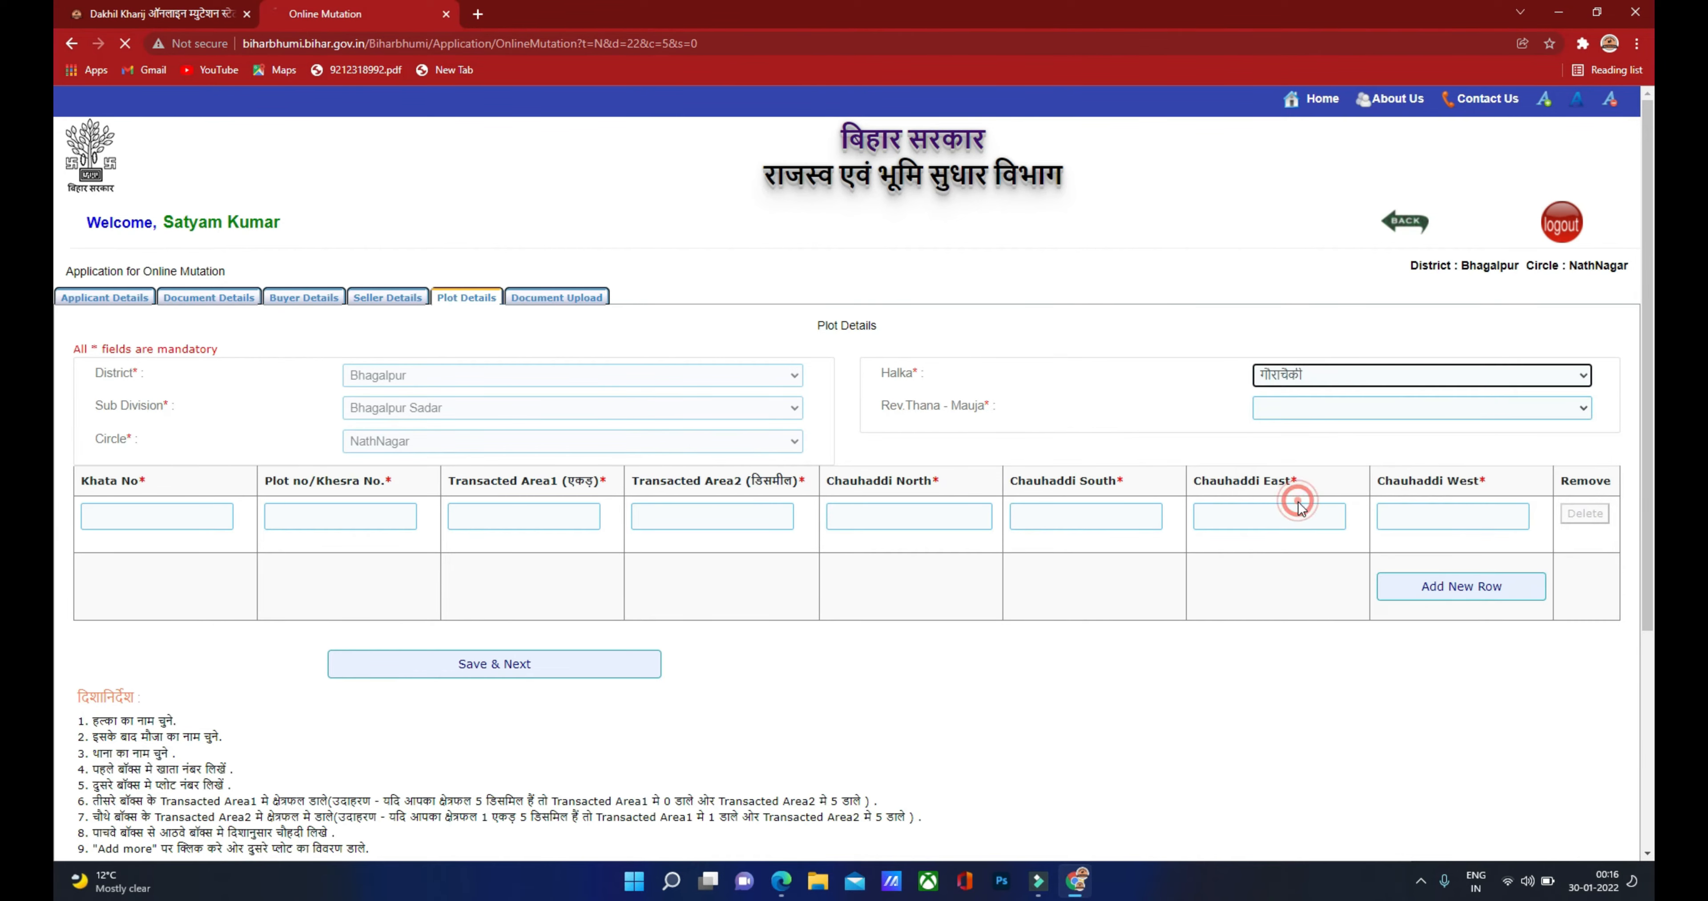
click(1306, 412)
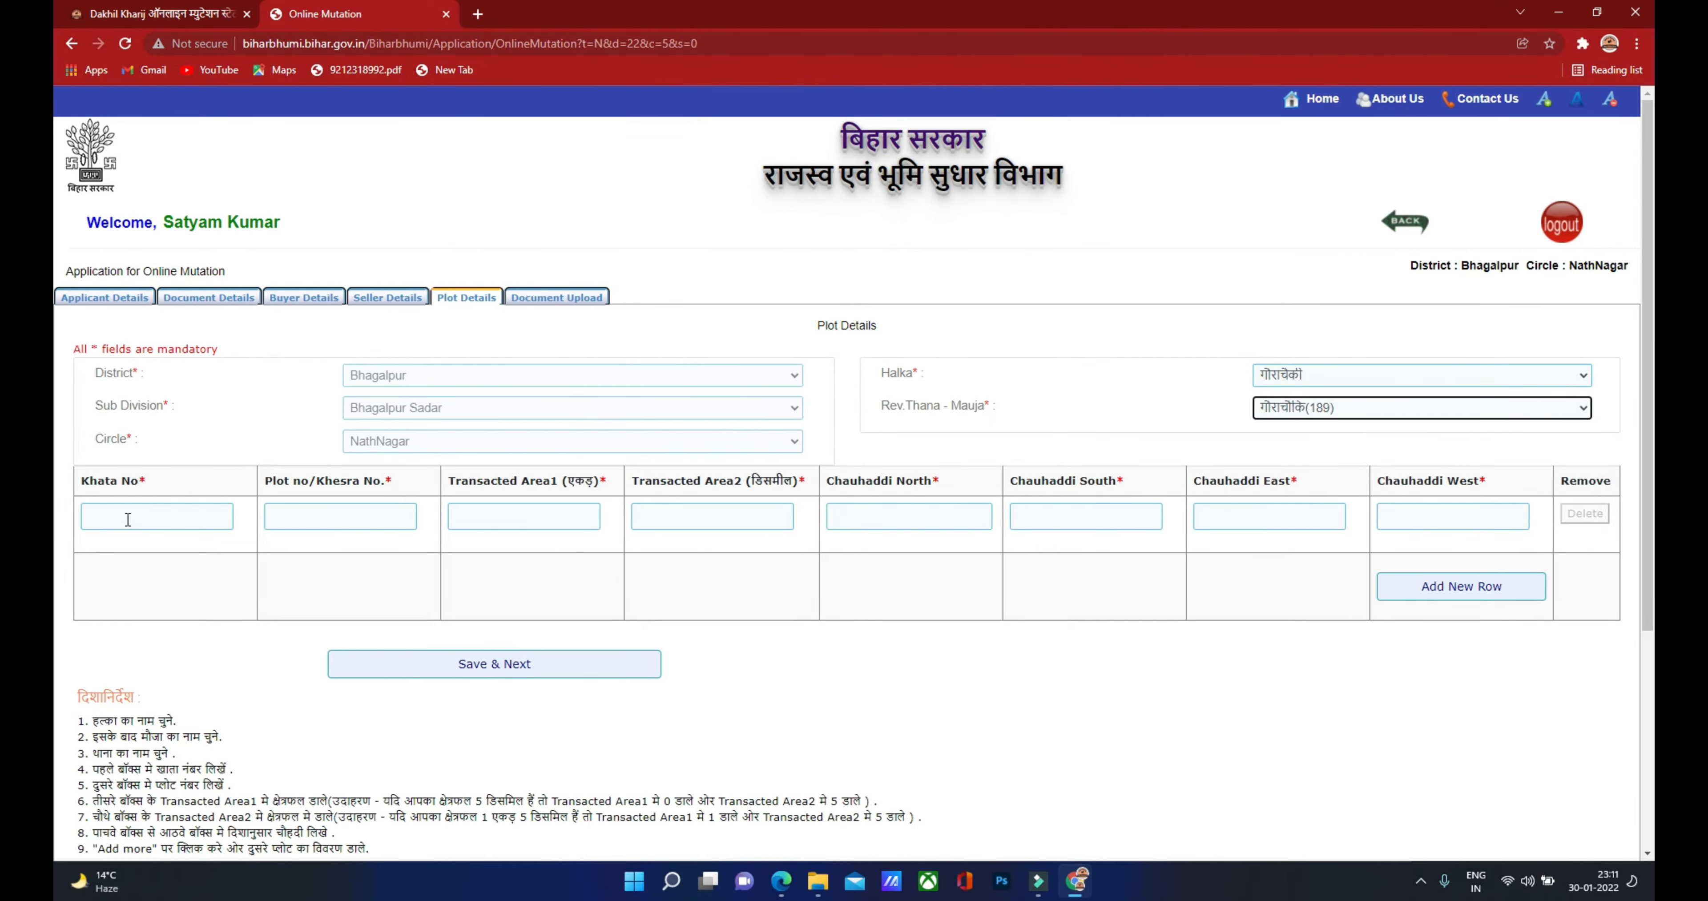
click(128, 519)
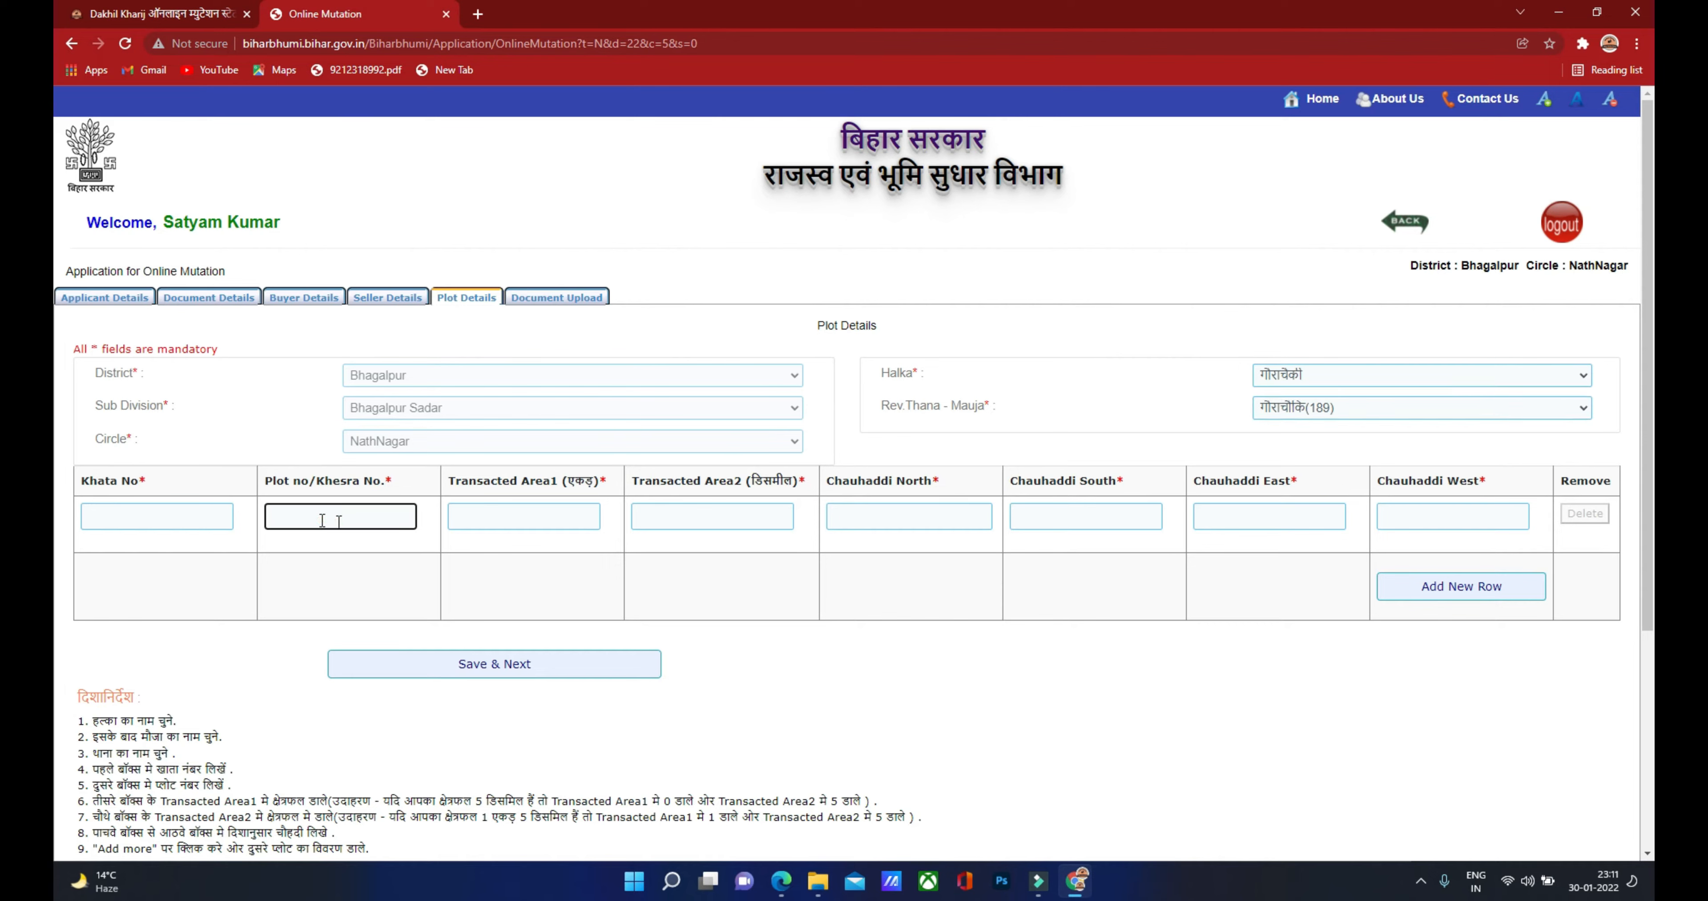
click(508, 514)
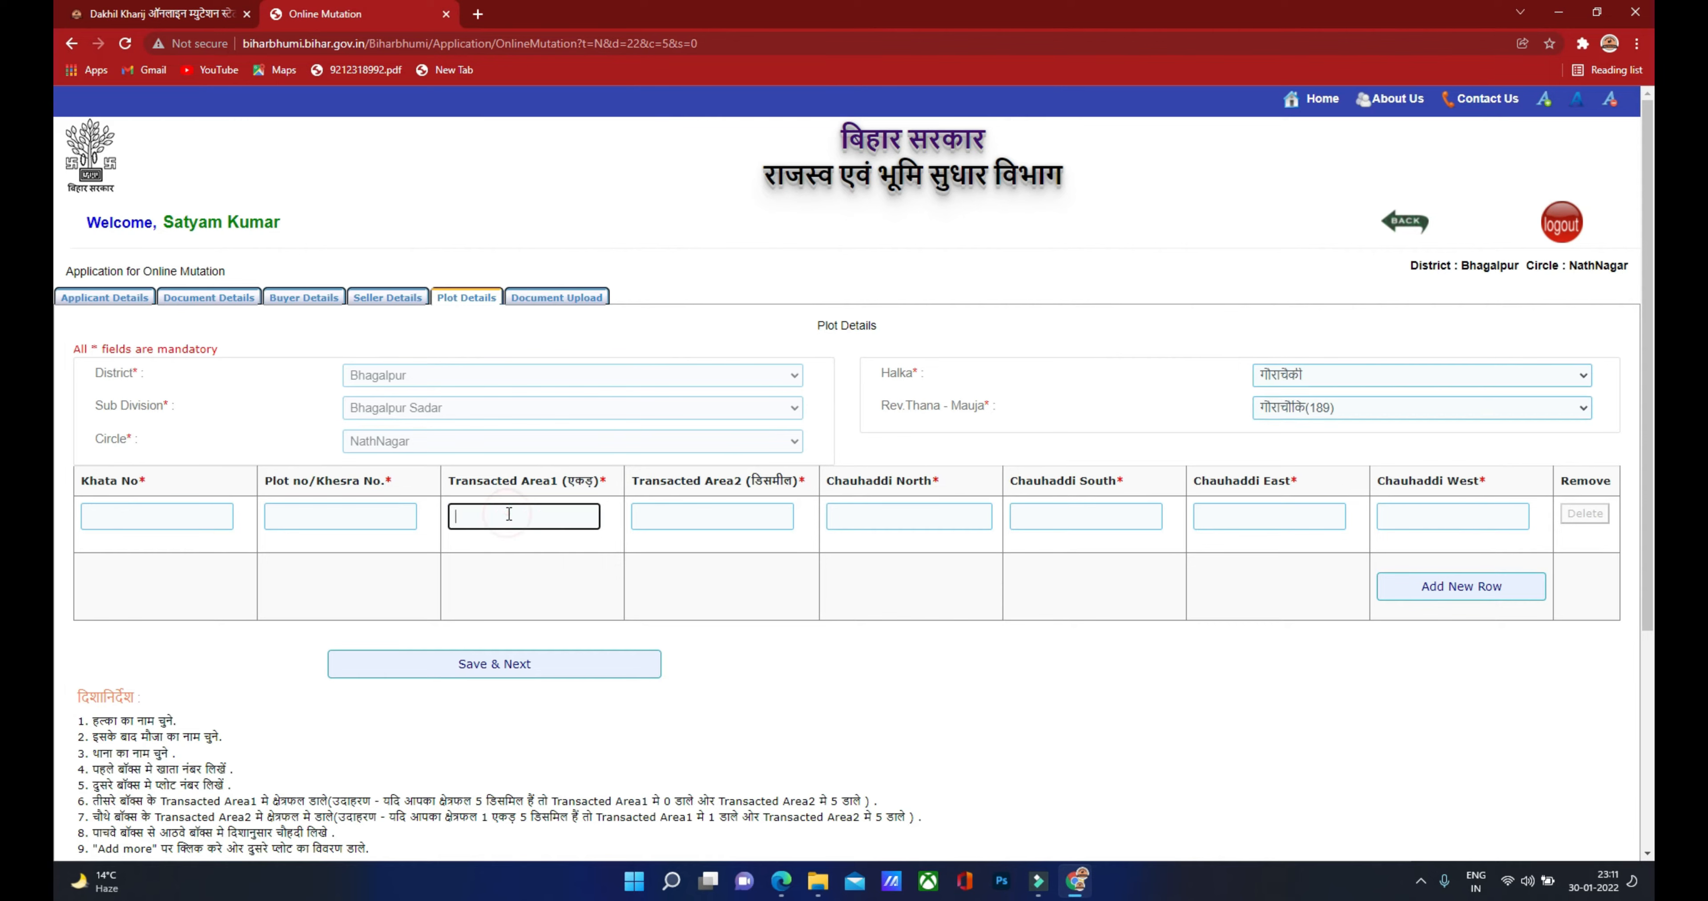
click(671, 518)
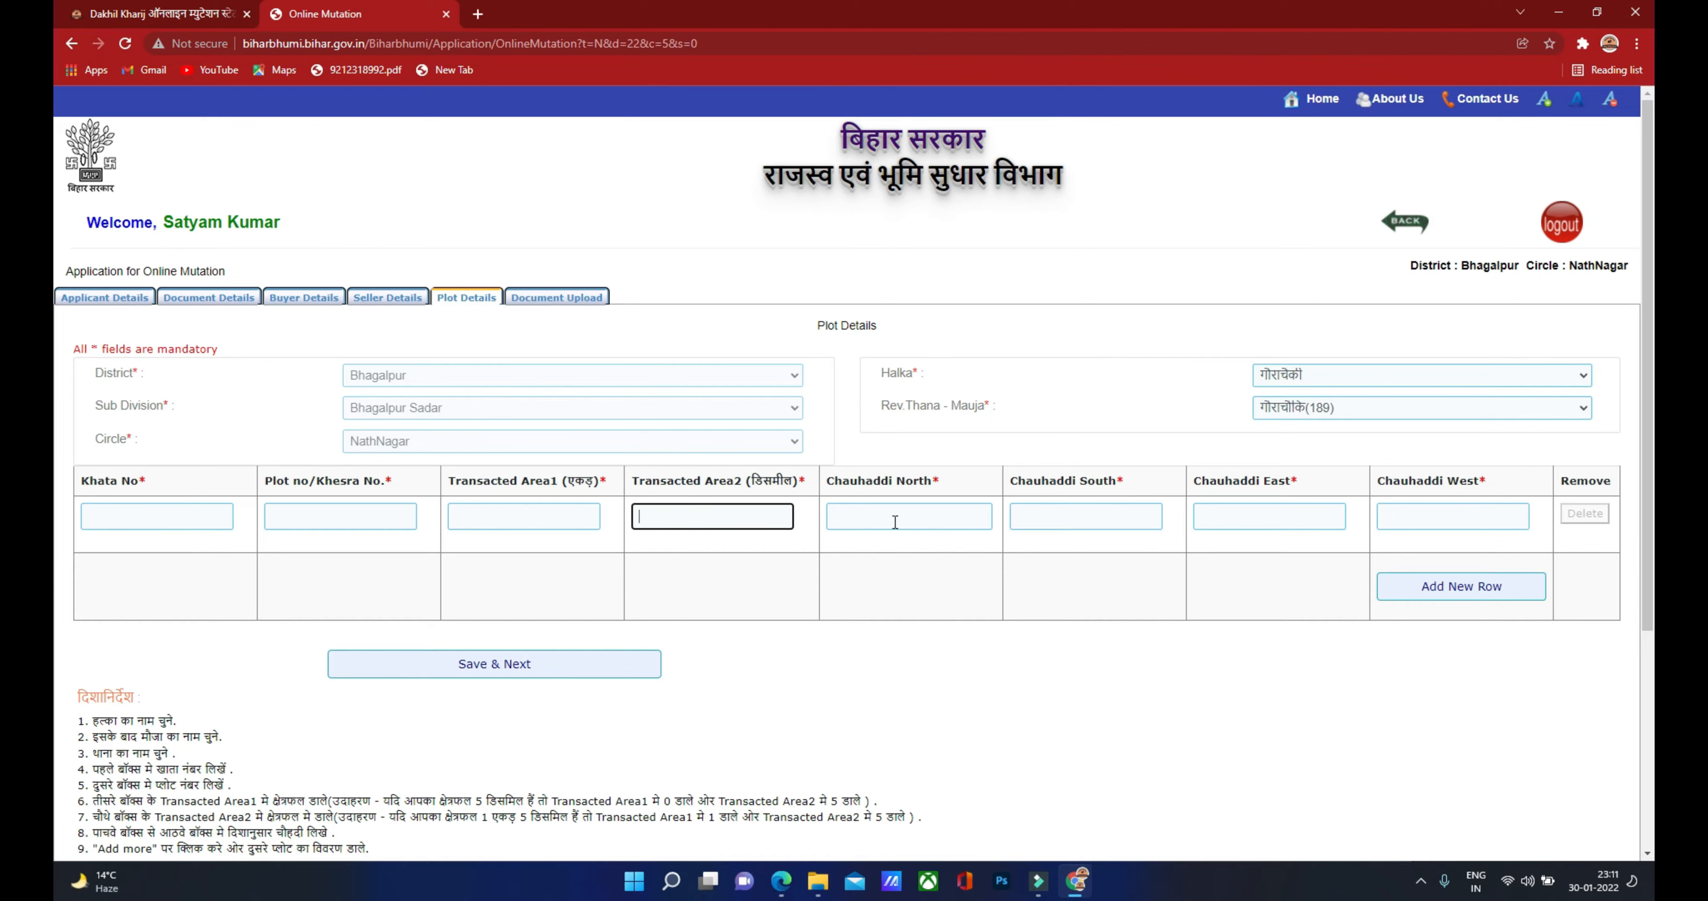
click(115, 511)
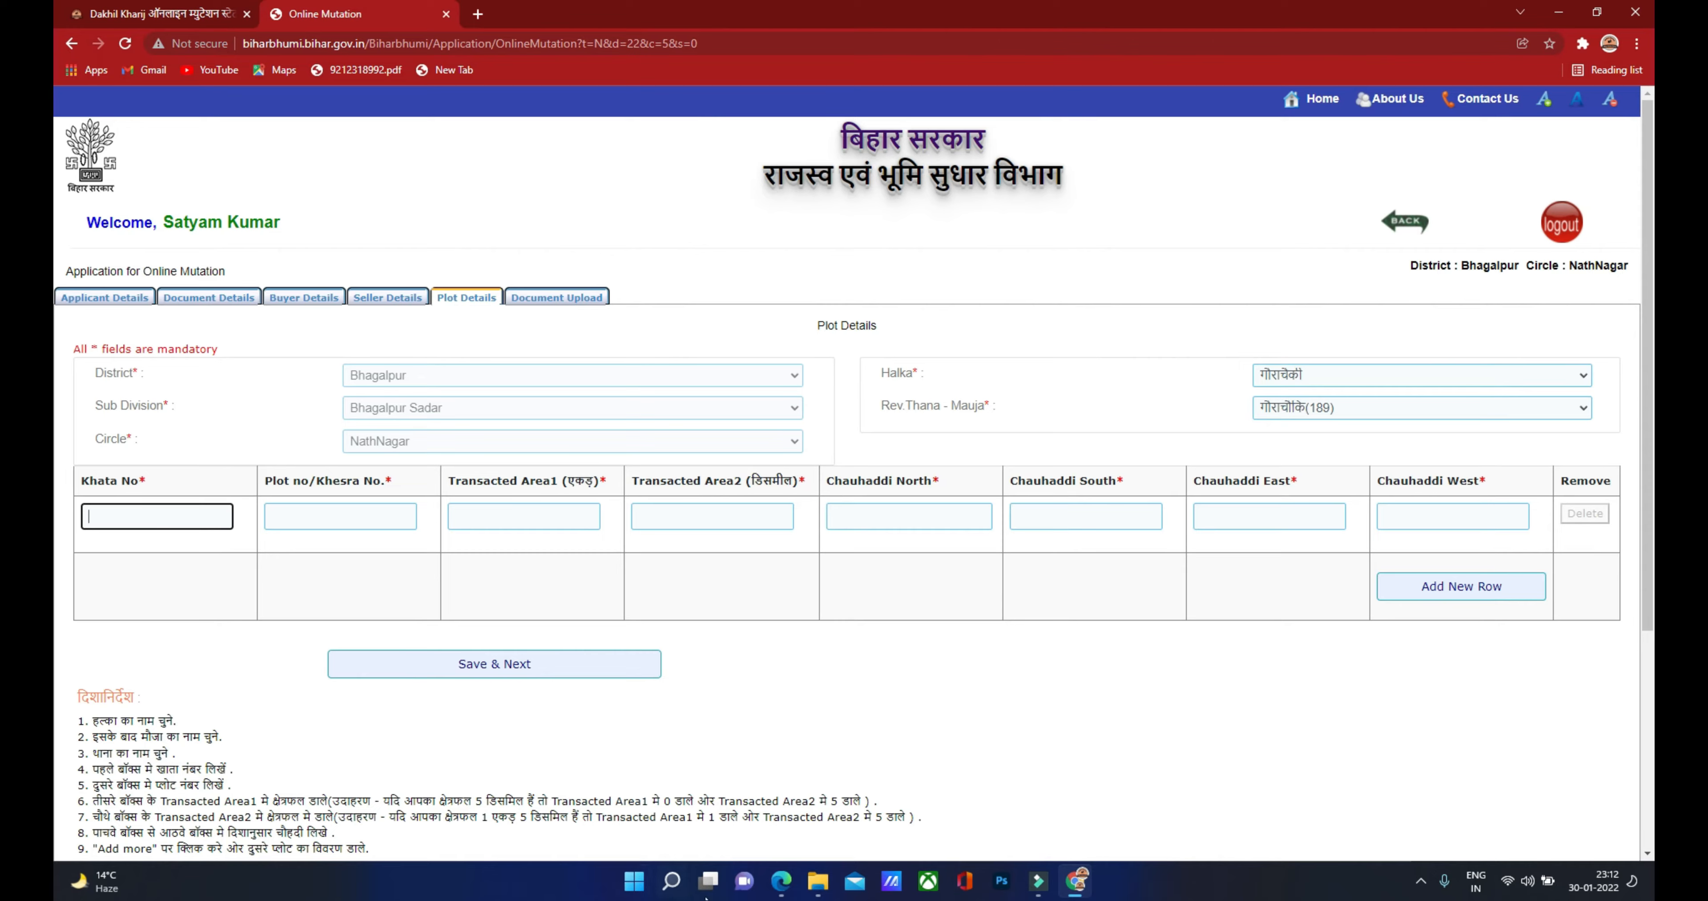
Step: Look up the plot in the deed and enter Khata No 19/45 and Plot no 2/23
click(781, 881)
scroll(910, 582, down, 10)
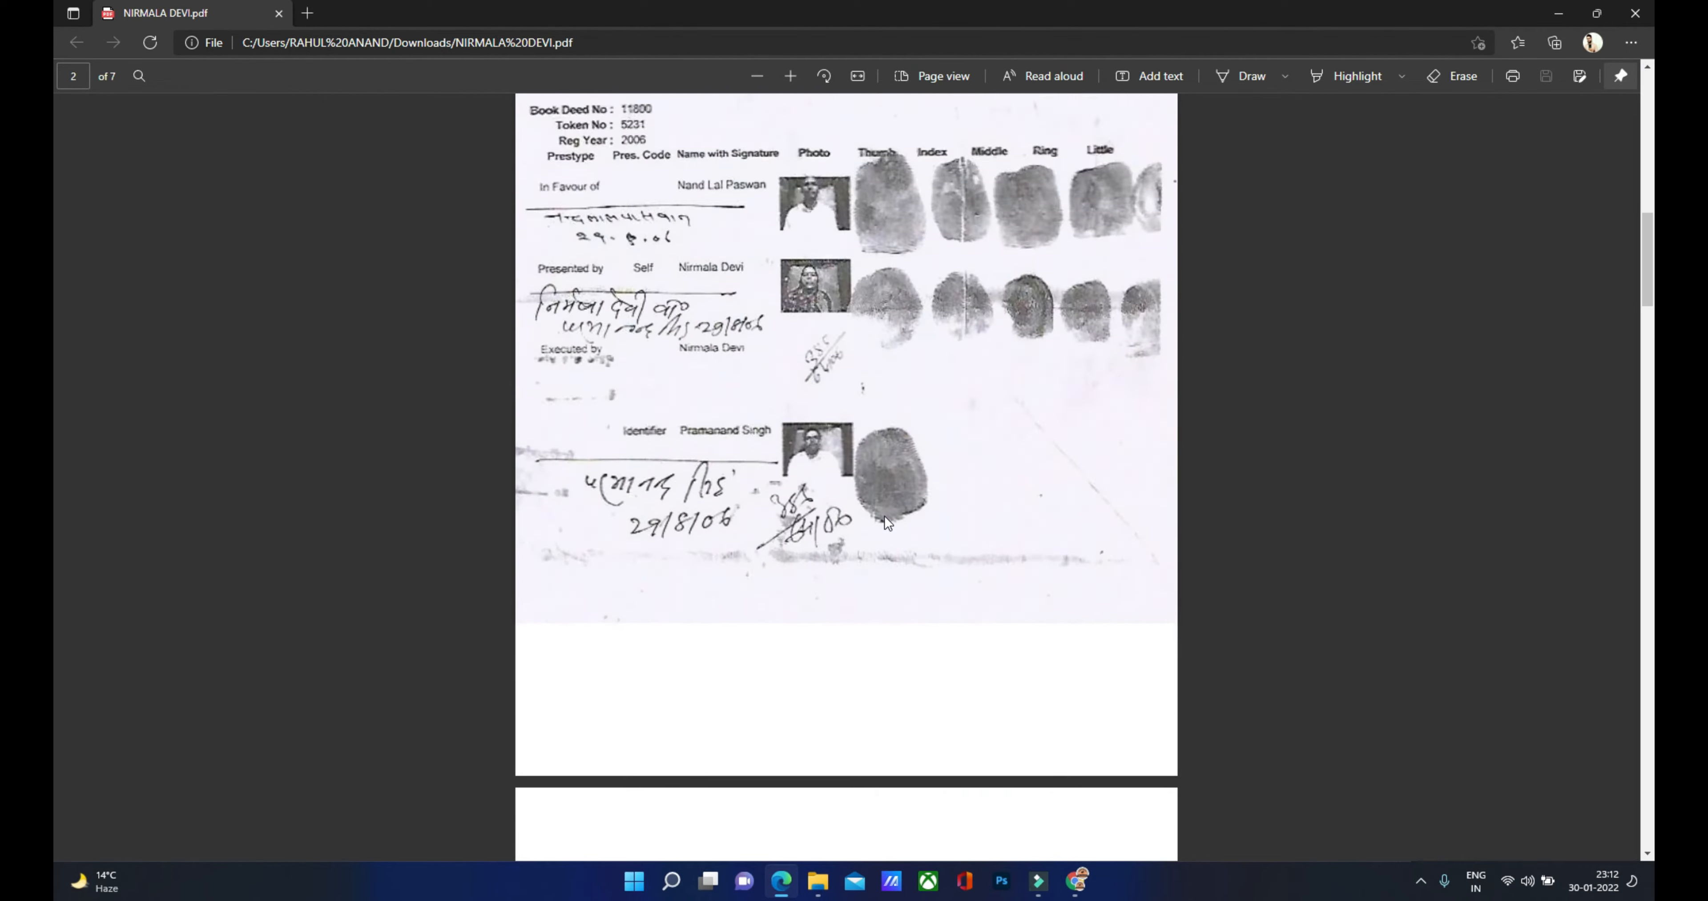
scroll(885, 516, down, 15)
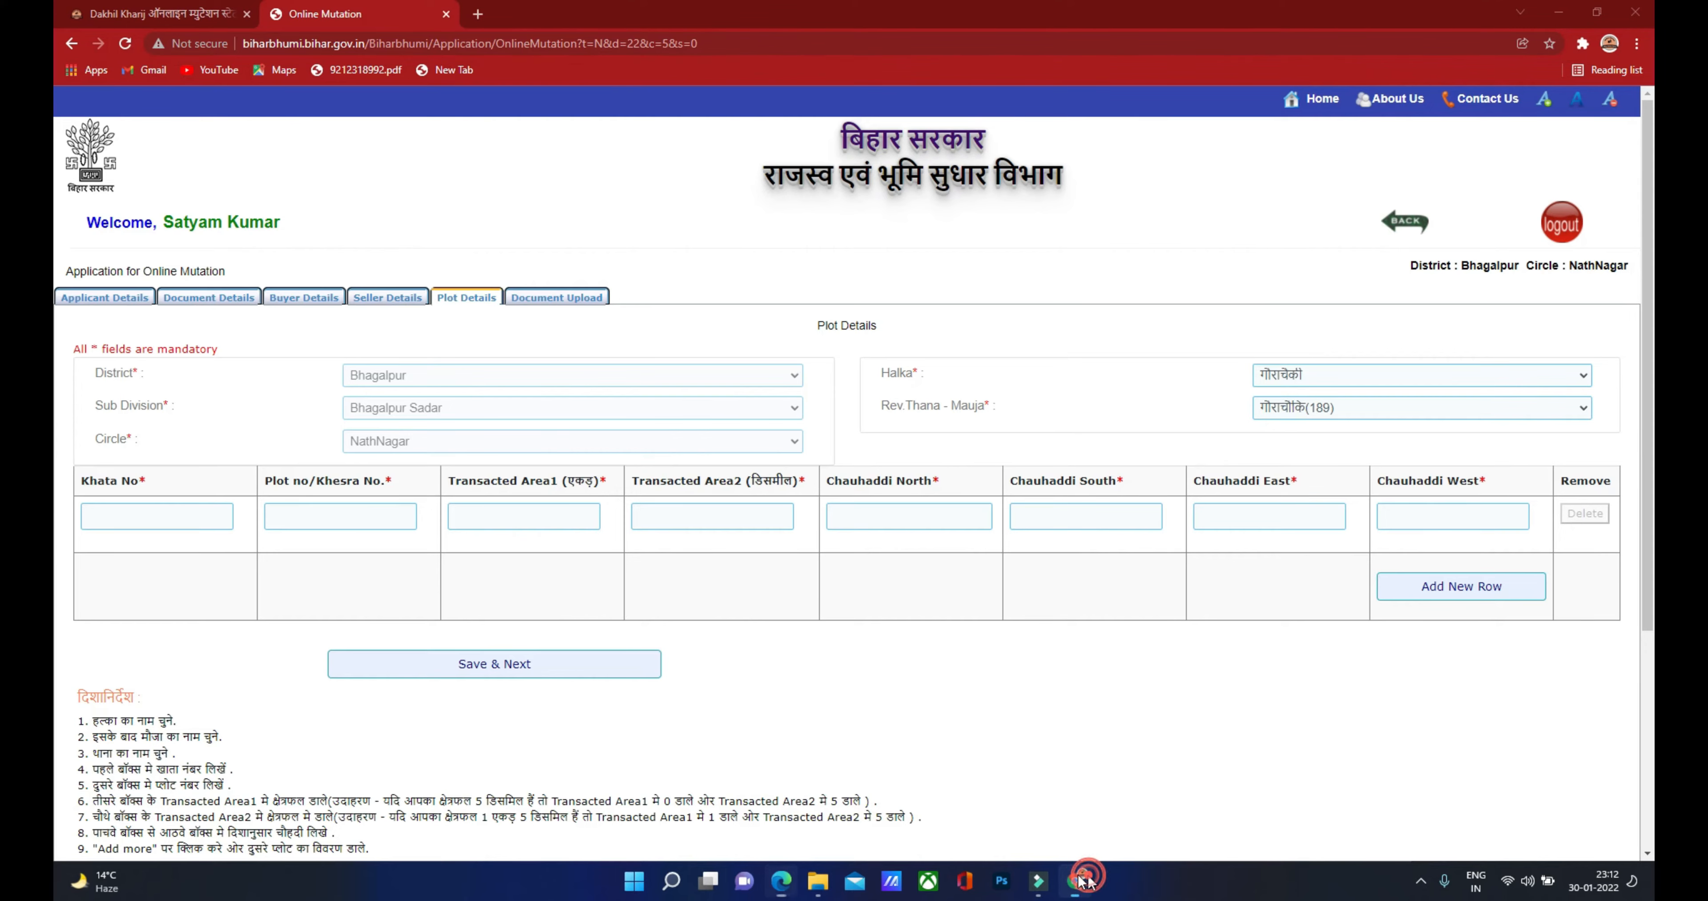
click(1077, 881)
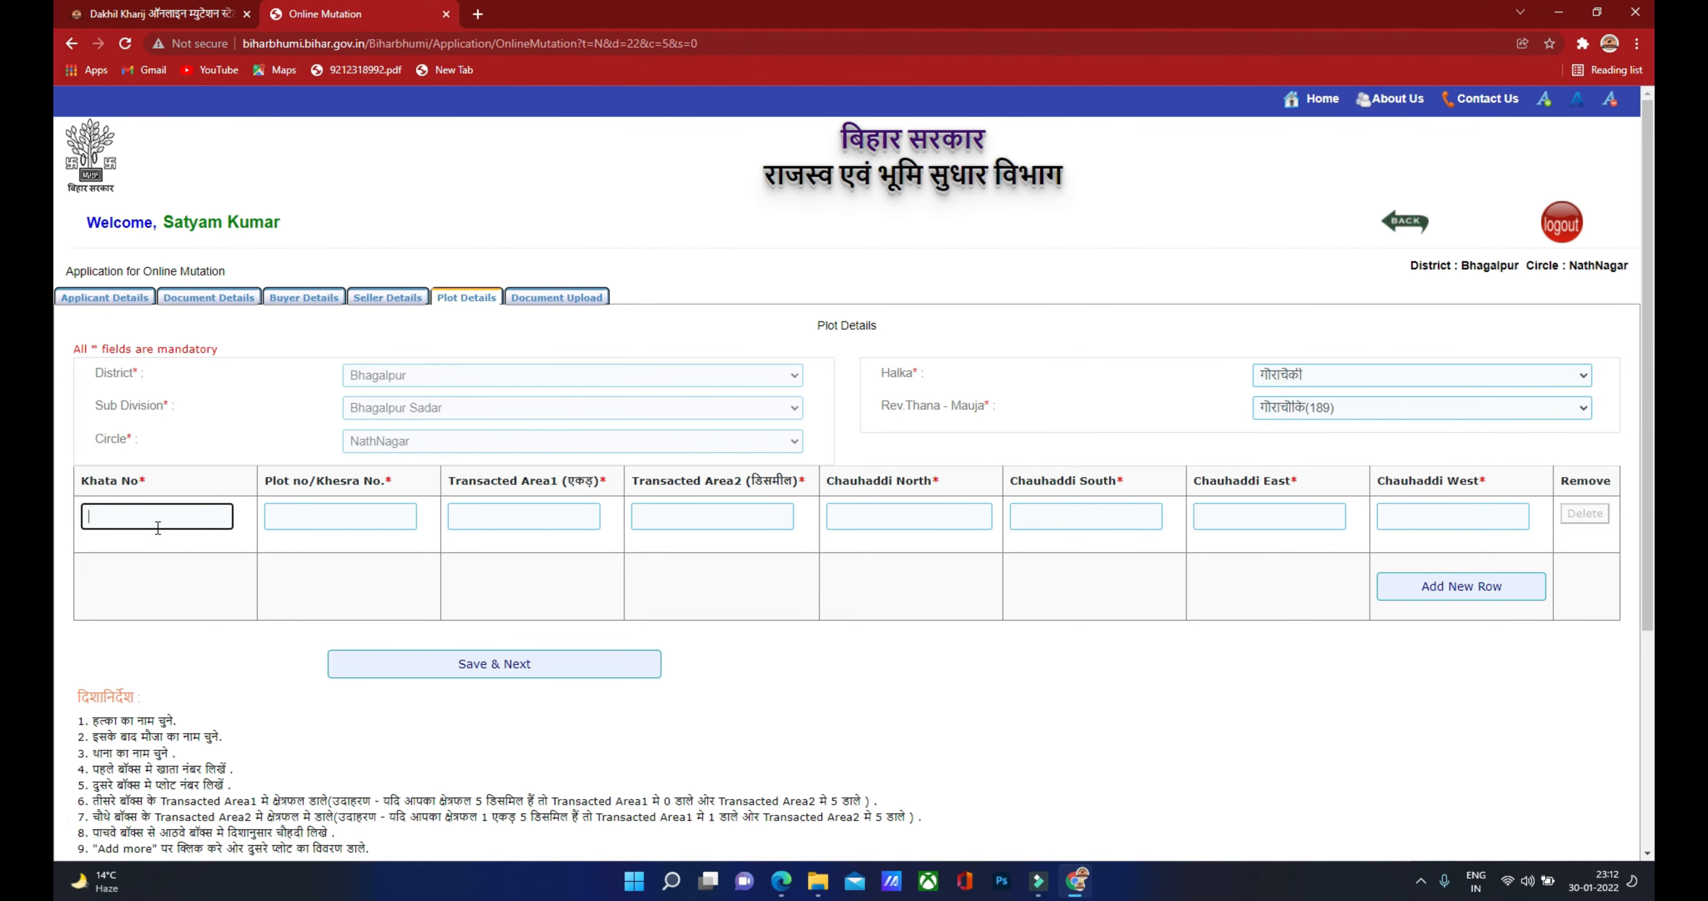
text(19/45)
click(292, 516)
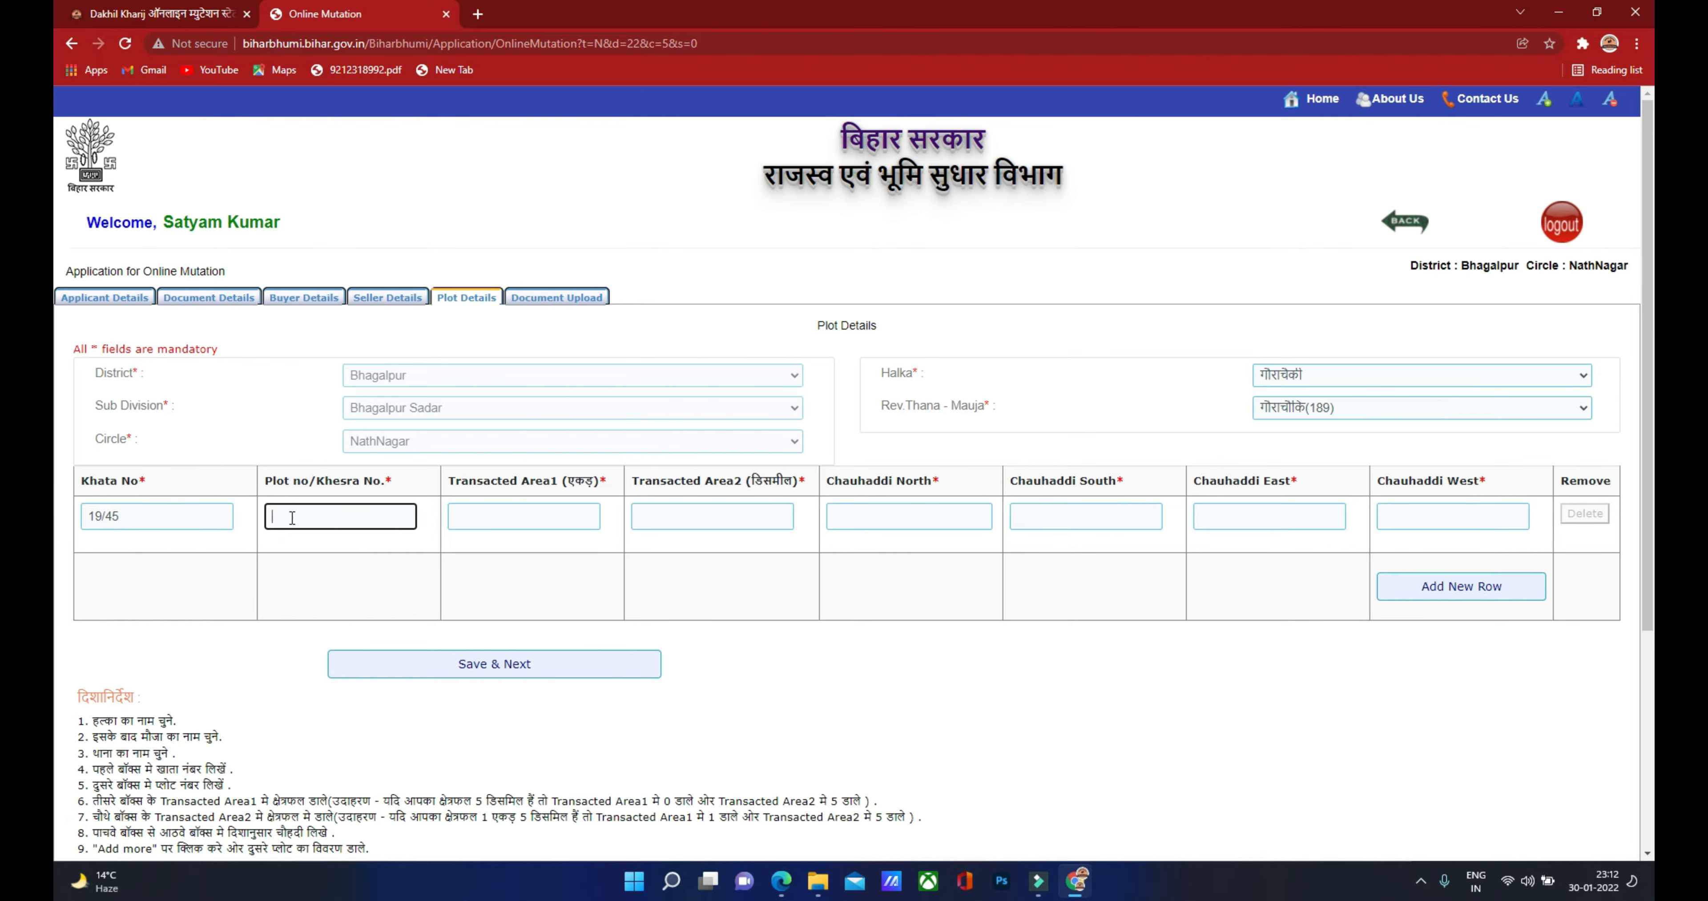
text(2/23)
Step: Check the deed and fill the transacted areas: Area1 0 and Area2 5
click(508, 516)
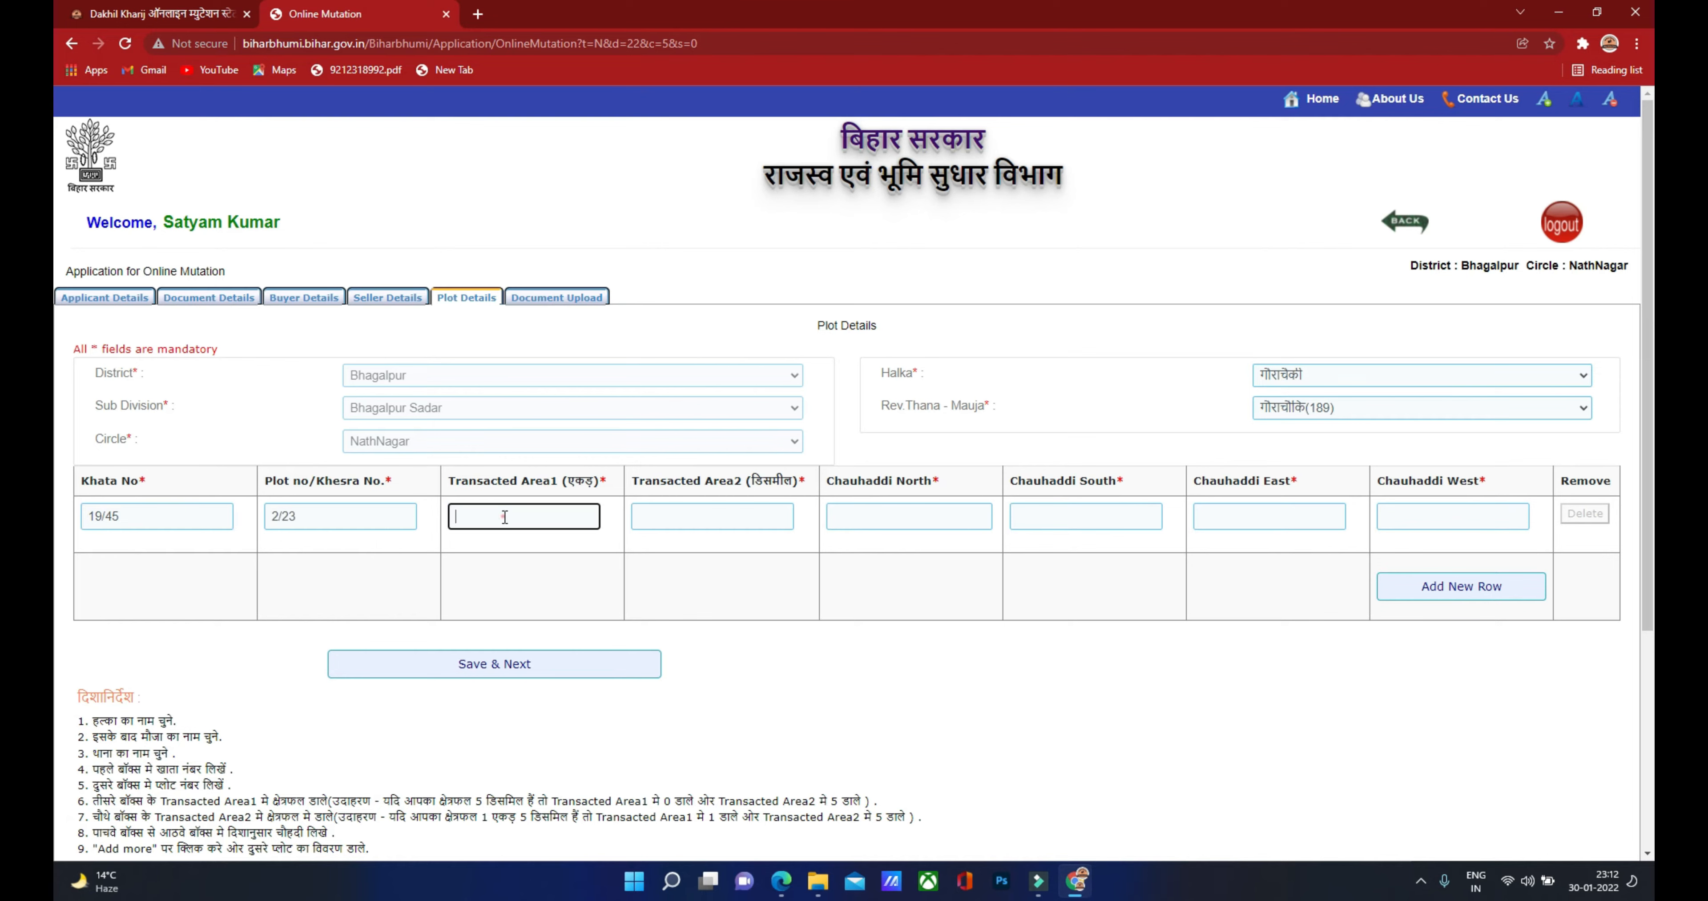
click(775, 886)
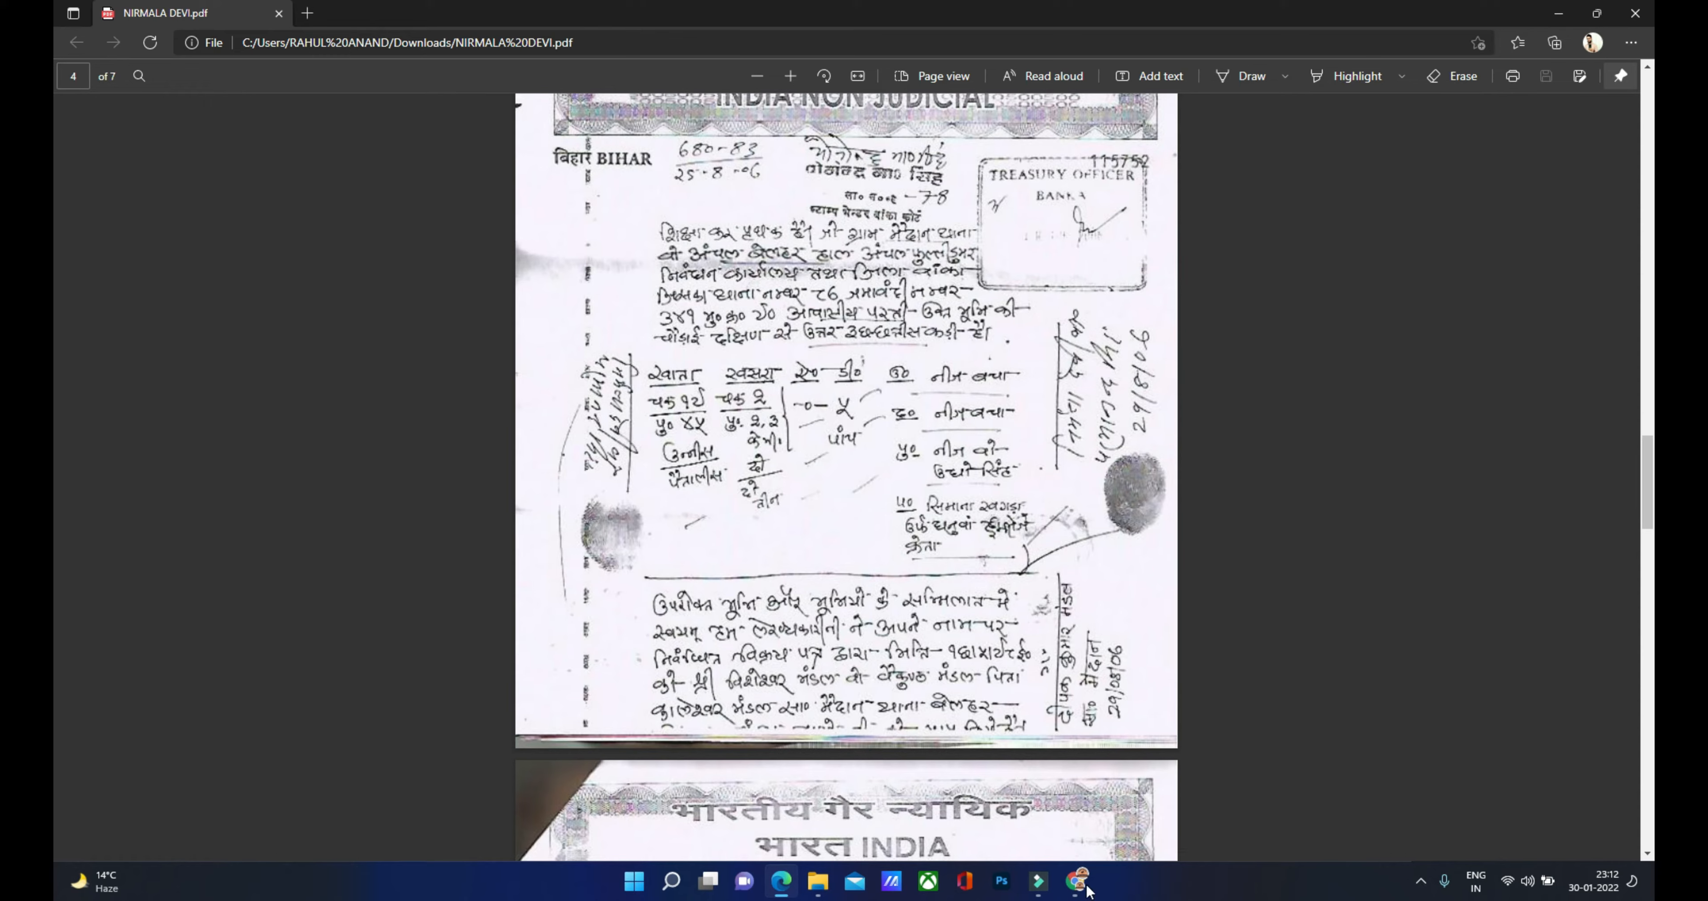
click(1075, 881)
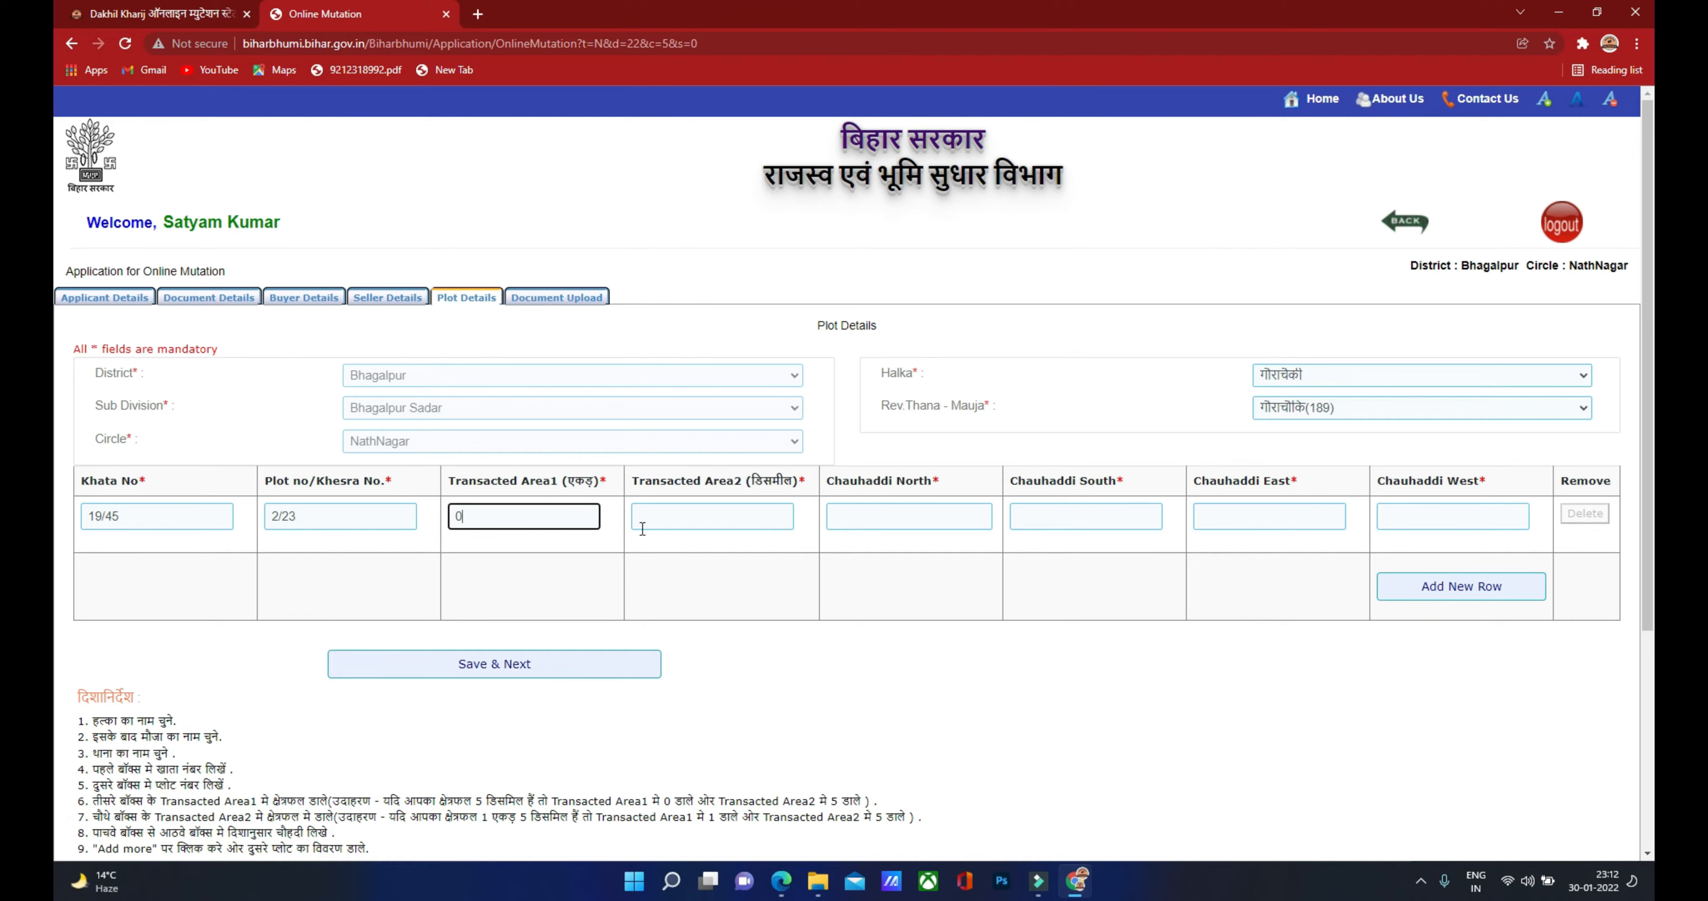
click(663, 518)
text(5)
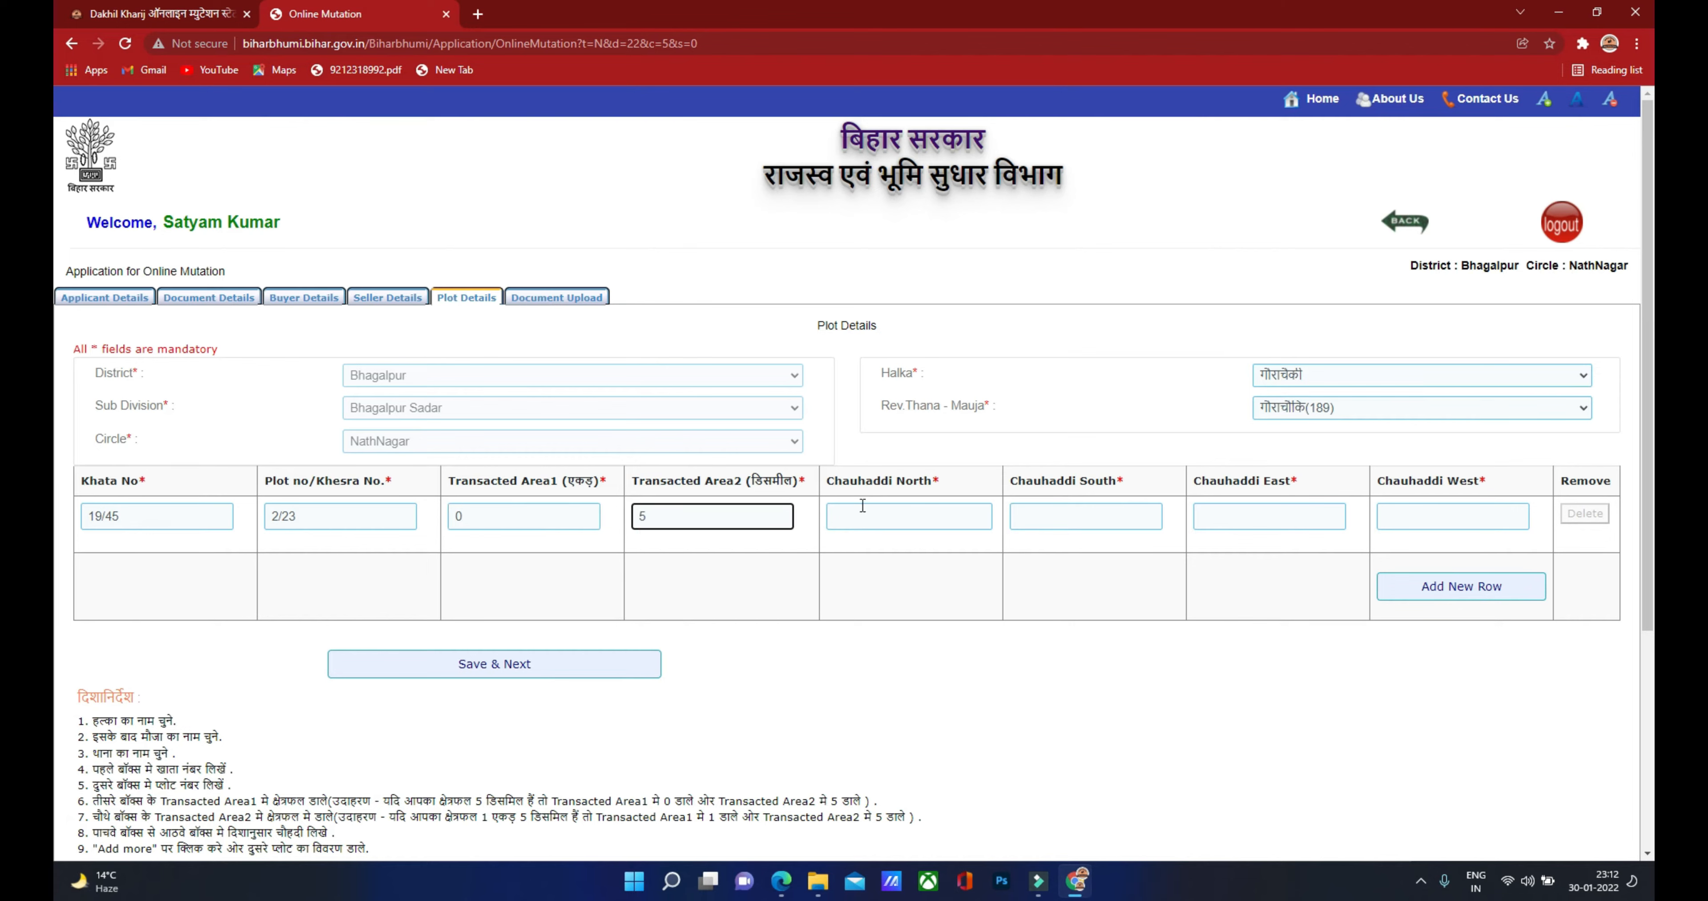
click(896, 518)
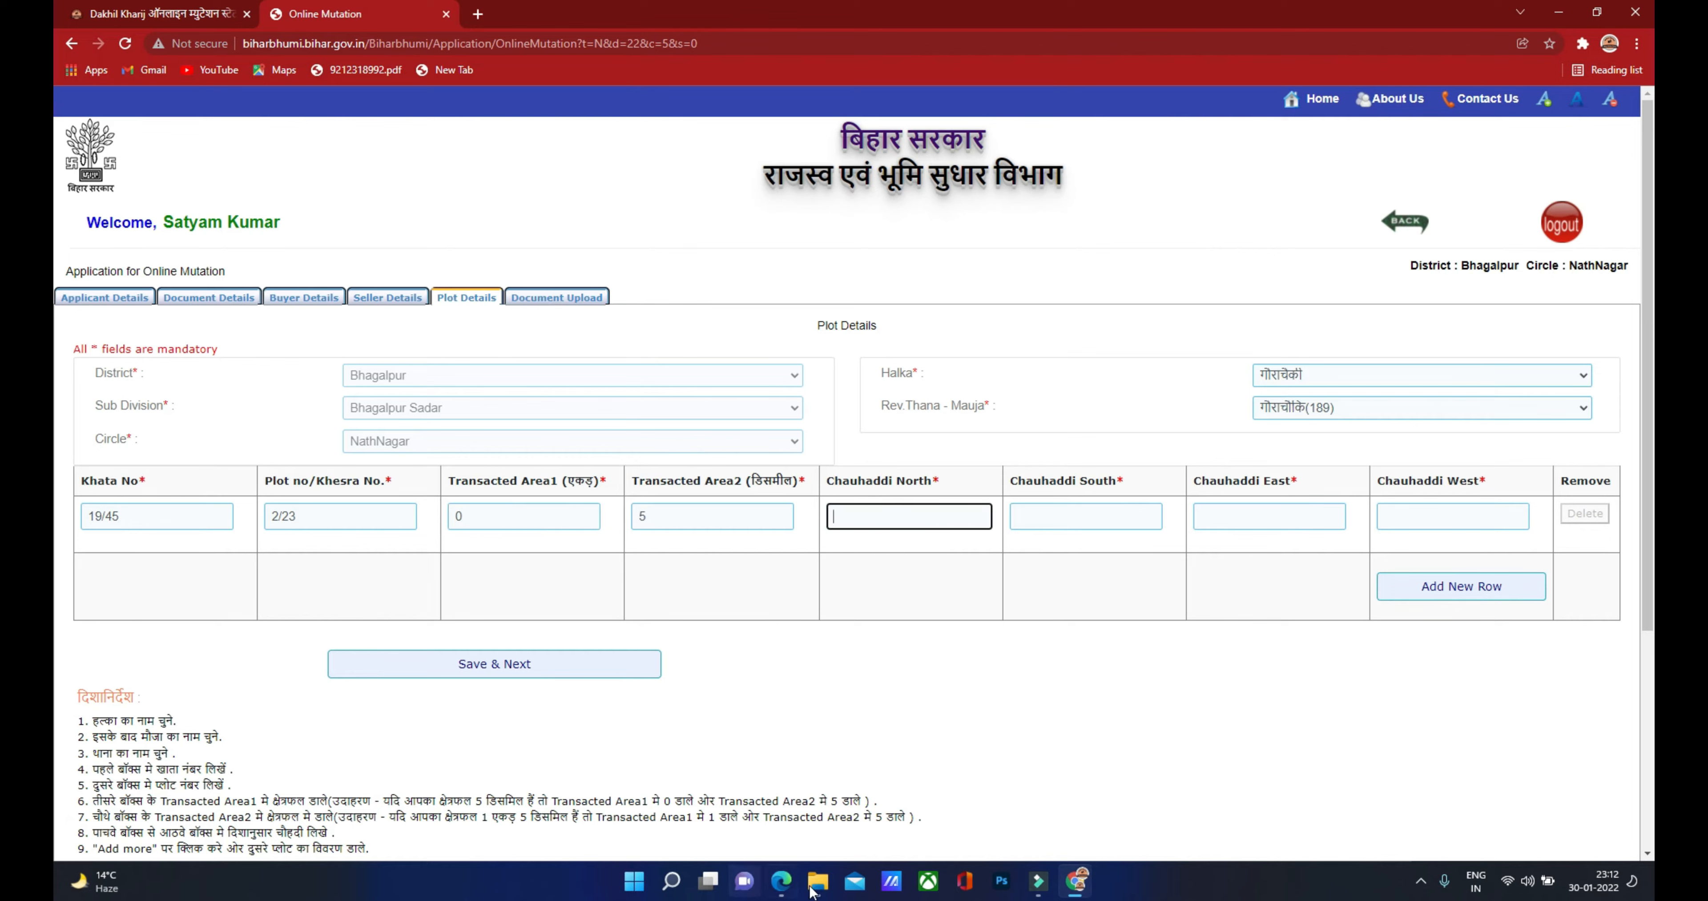
Step: Consult the deed and fill Chauhaddi North, South and East as 'seller'
click(780, 885)
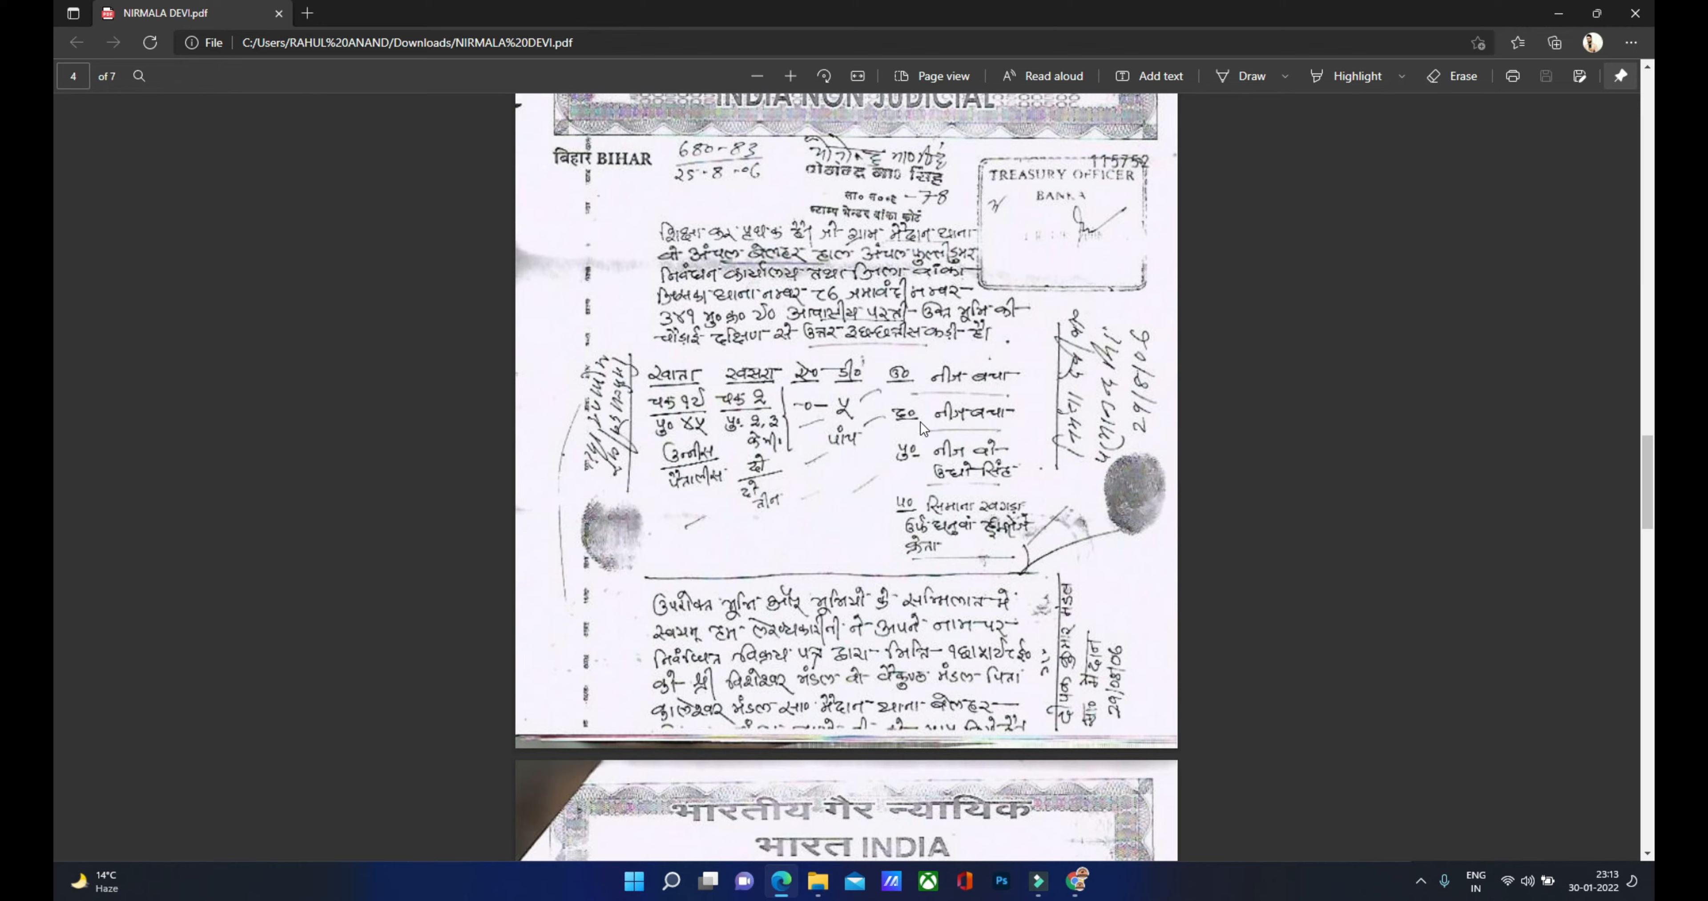
click(1075, 880)
click(916, 529)
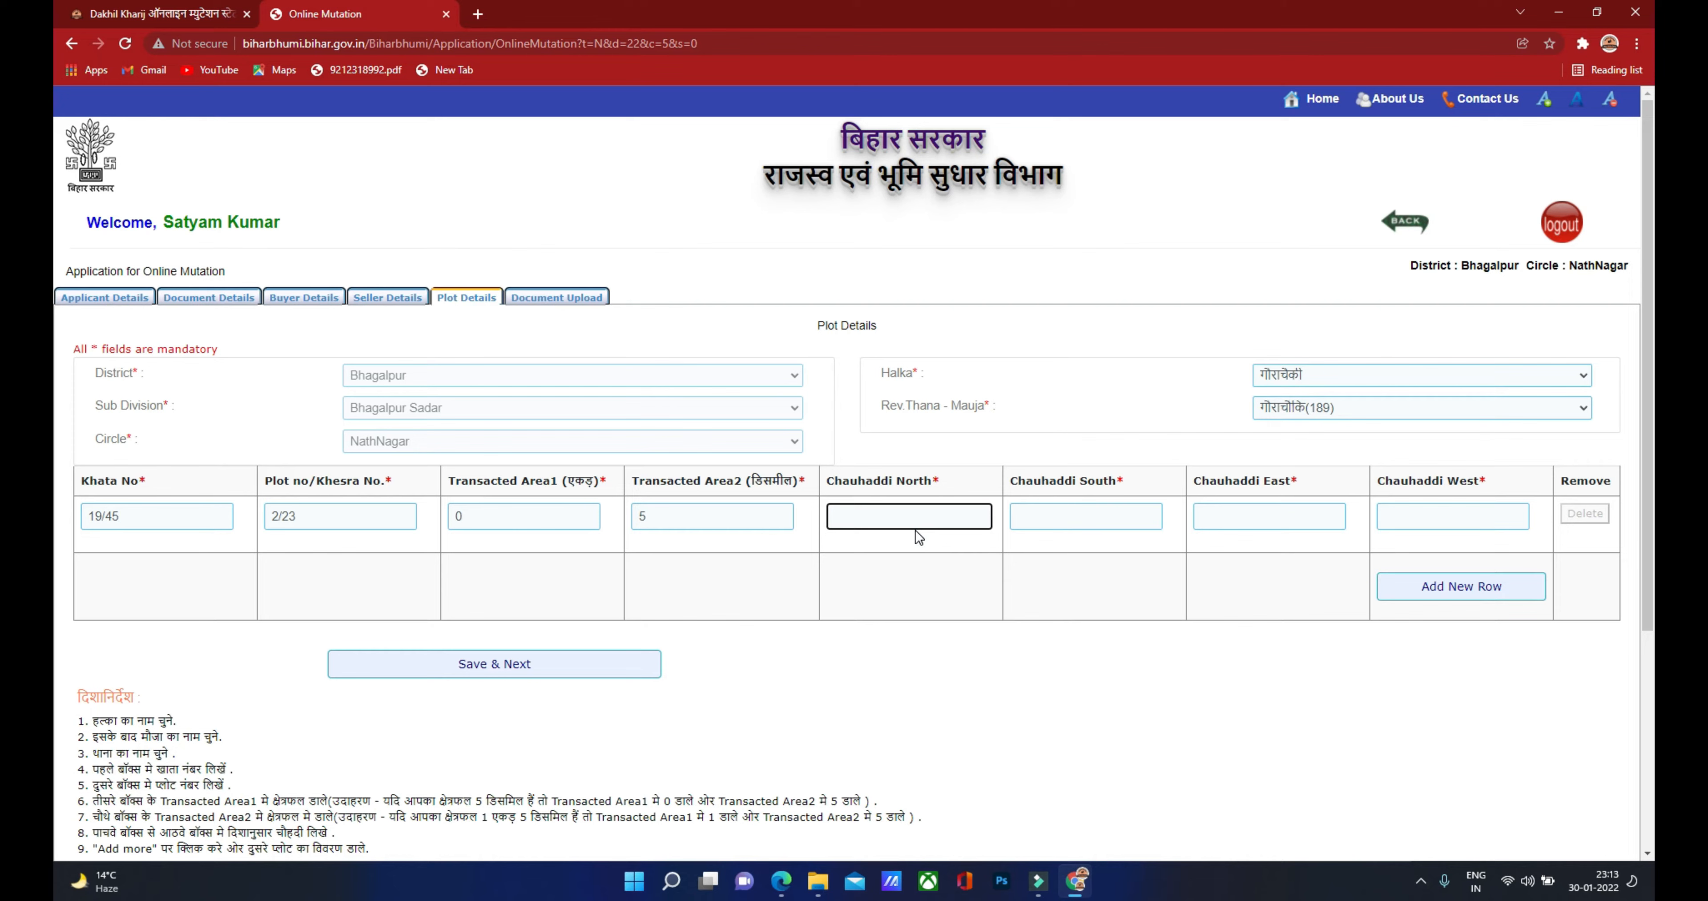
text(seller)
click(1050, 516)
text(seller)
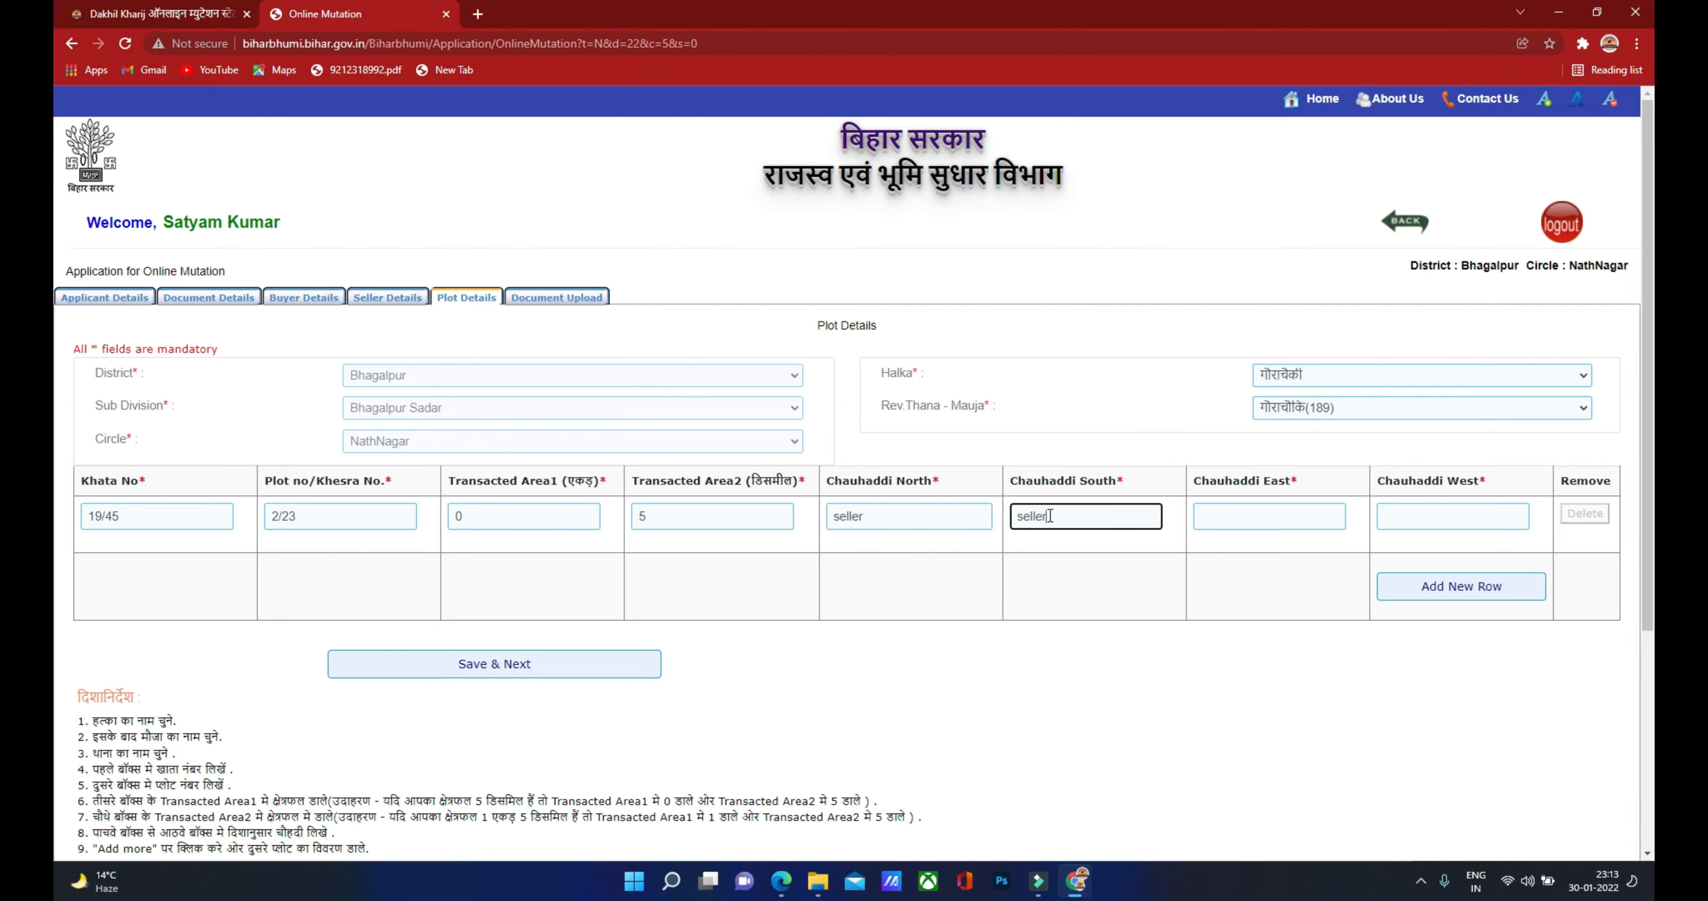
key(Tab)
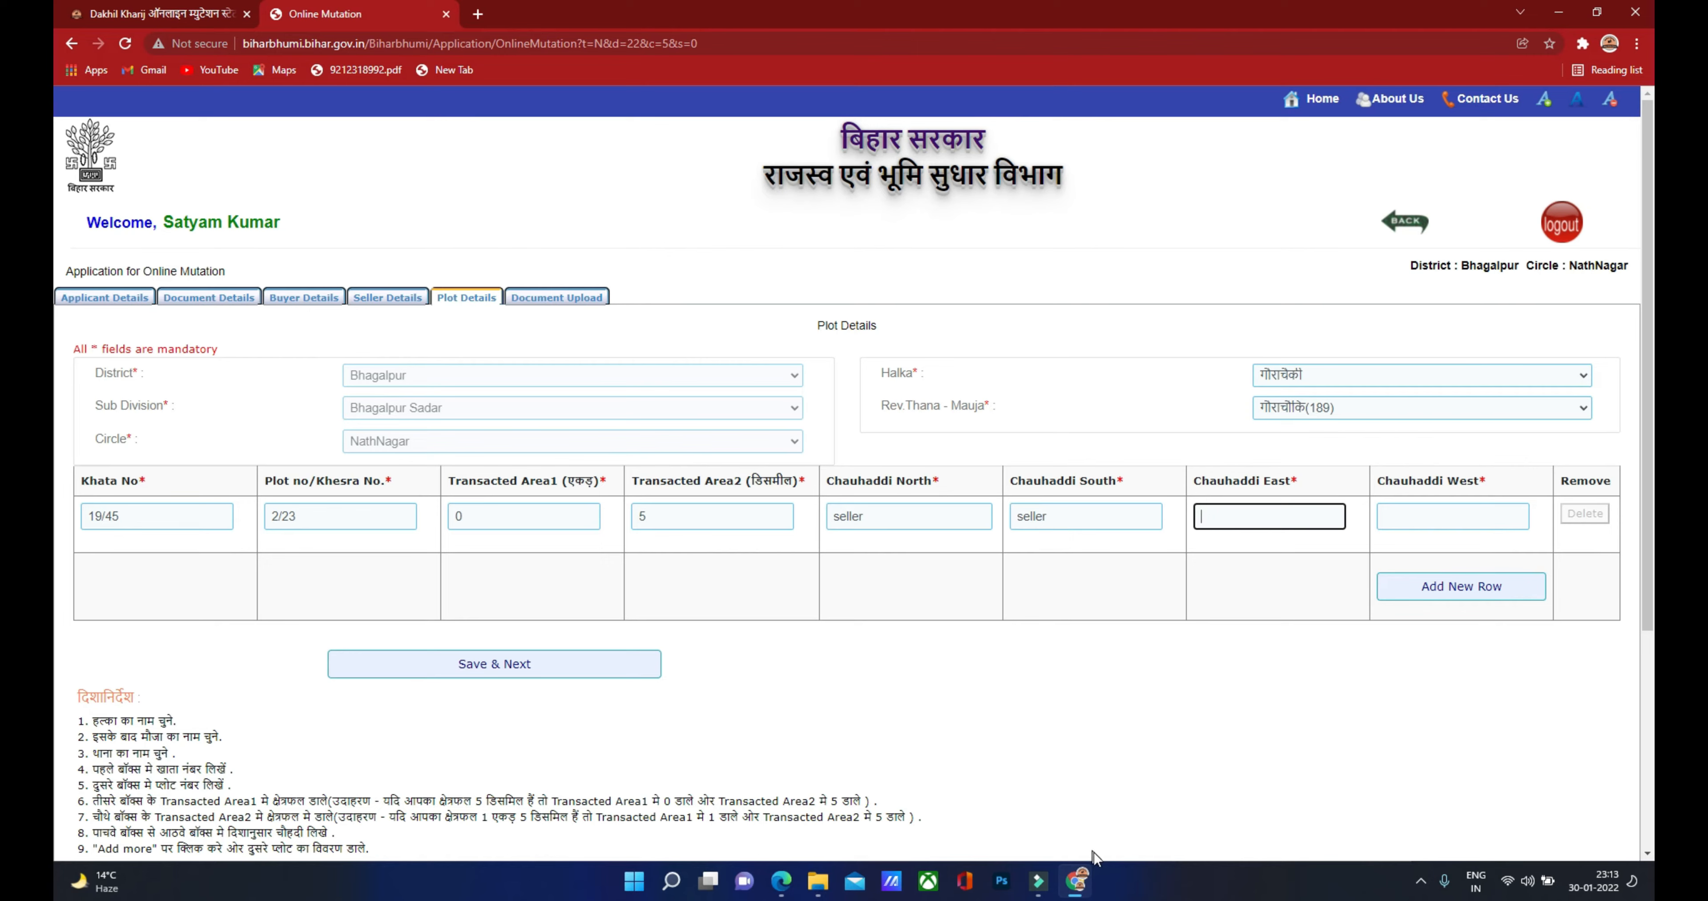
click(792, 894)
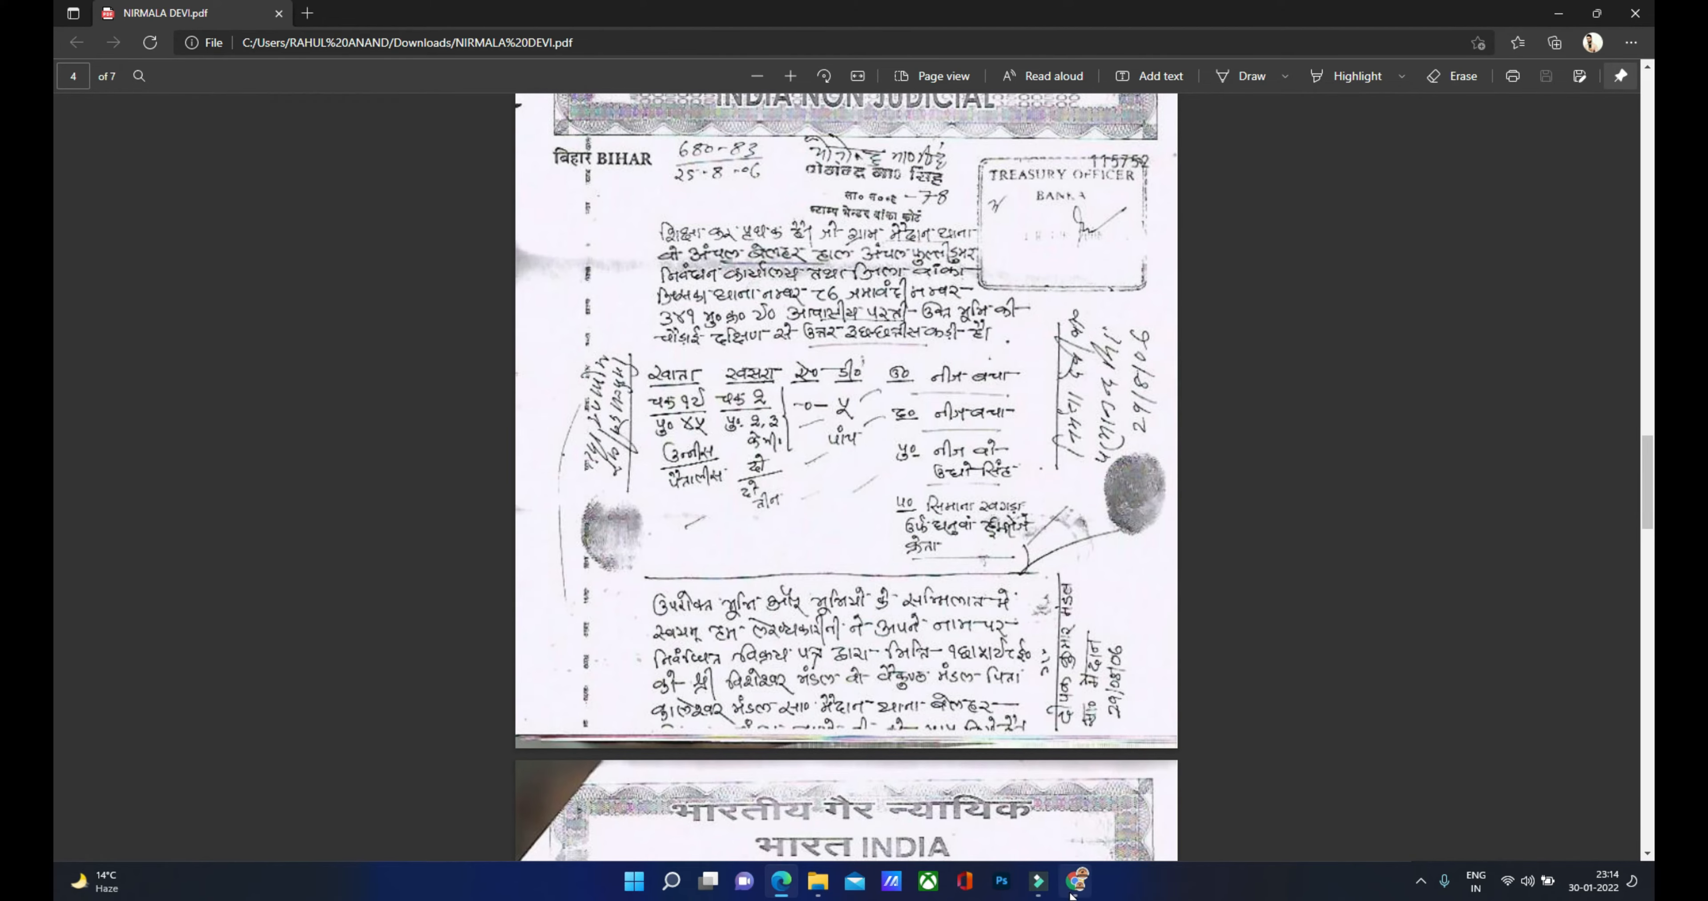
click(1075, 880)
click(1390, 511)
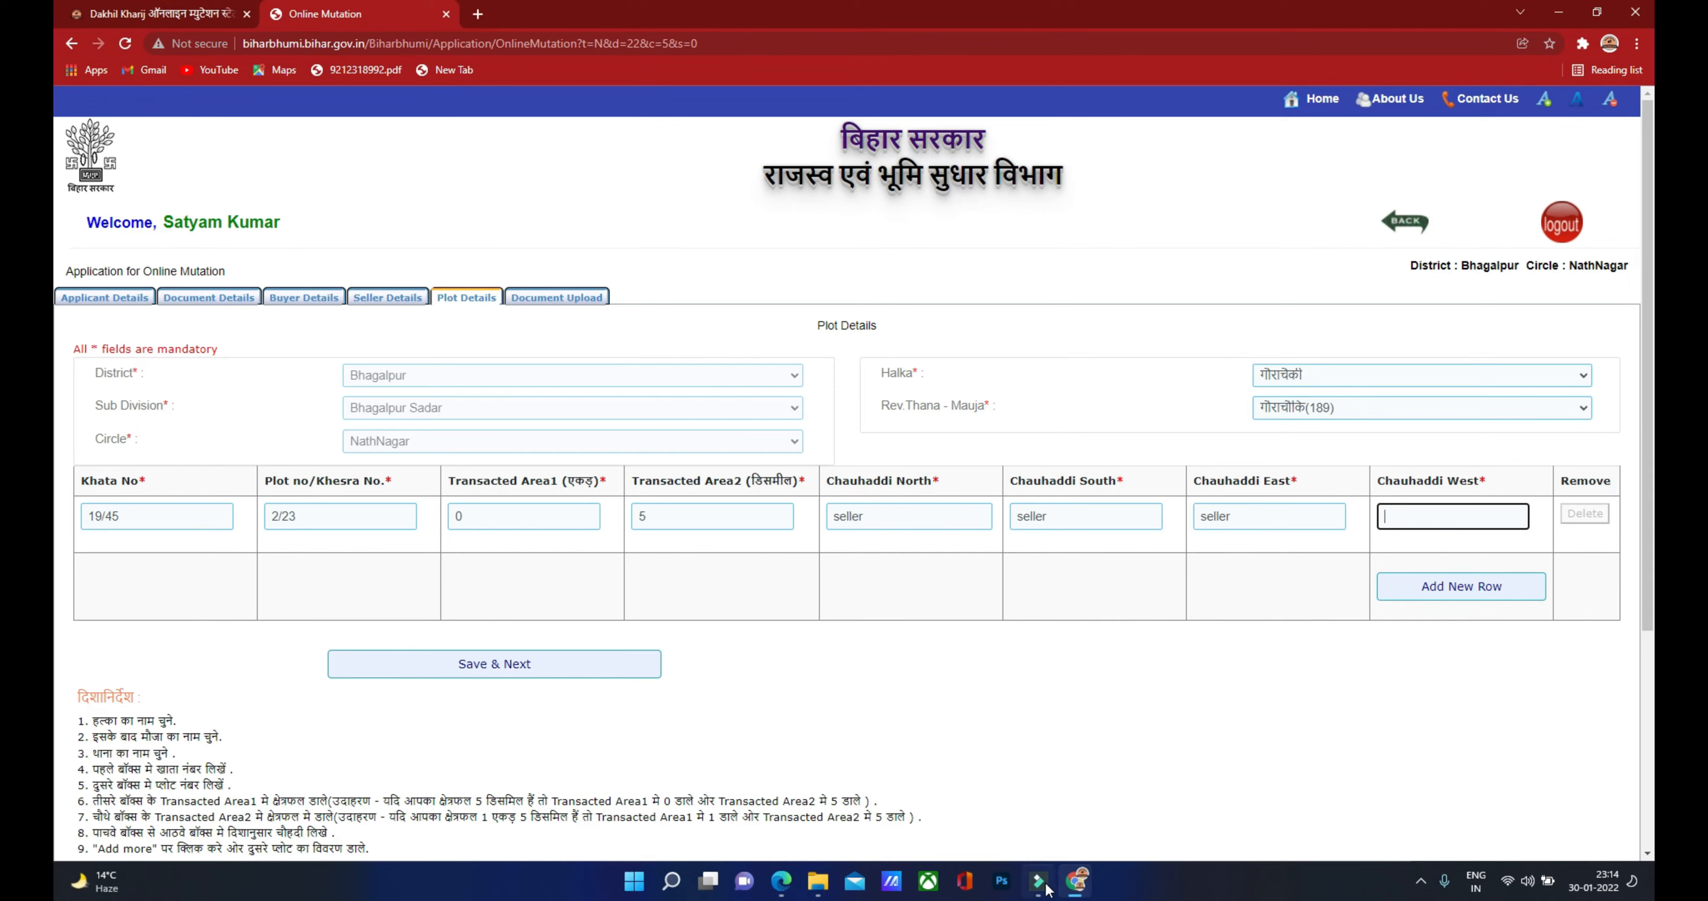
Step: Enter 'sima' as Chauhaddi West, recheck the deed, and save the plot details
click(780, 888)
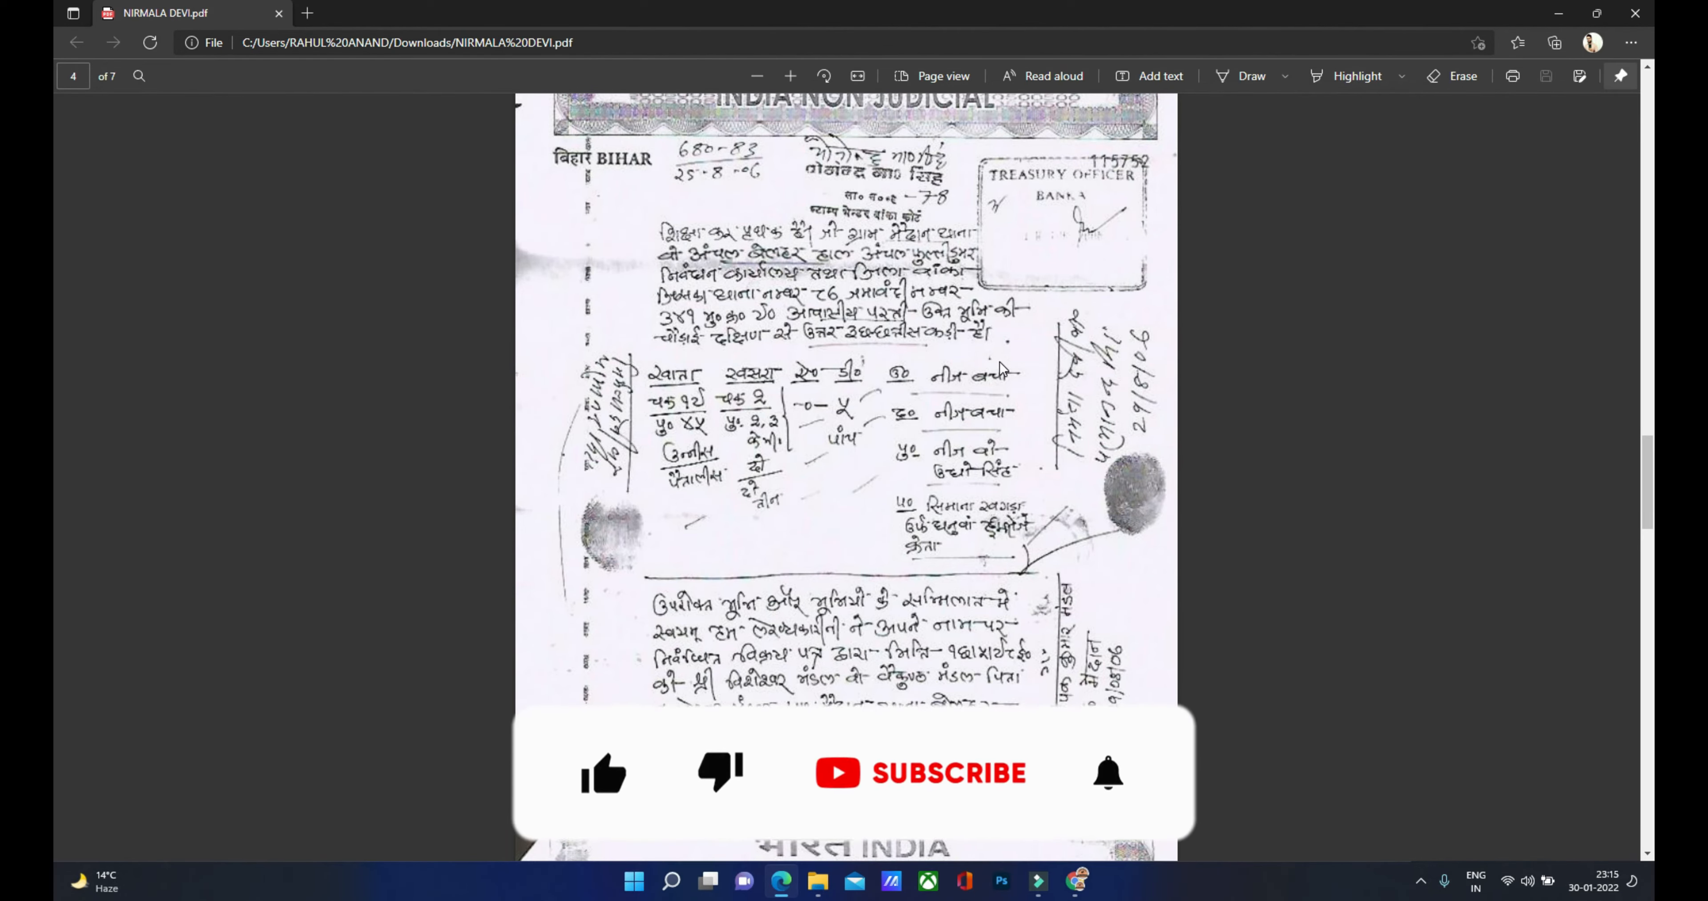
key(alt+Tab)
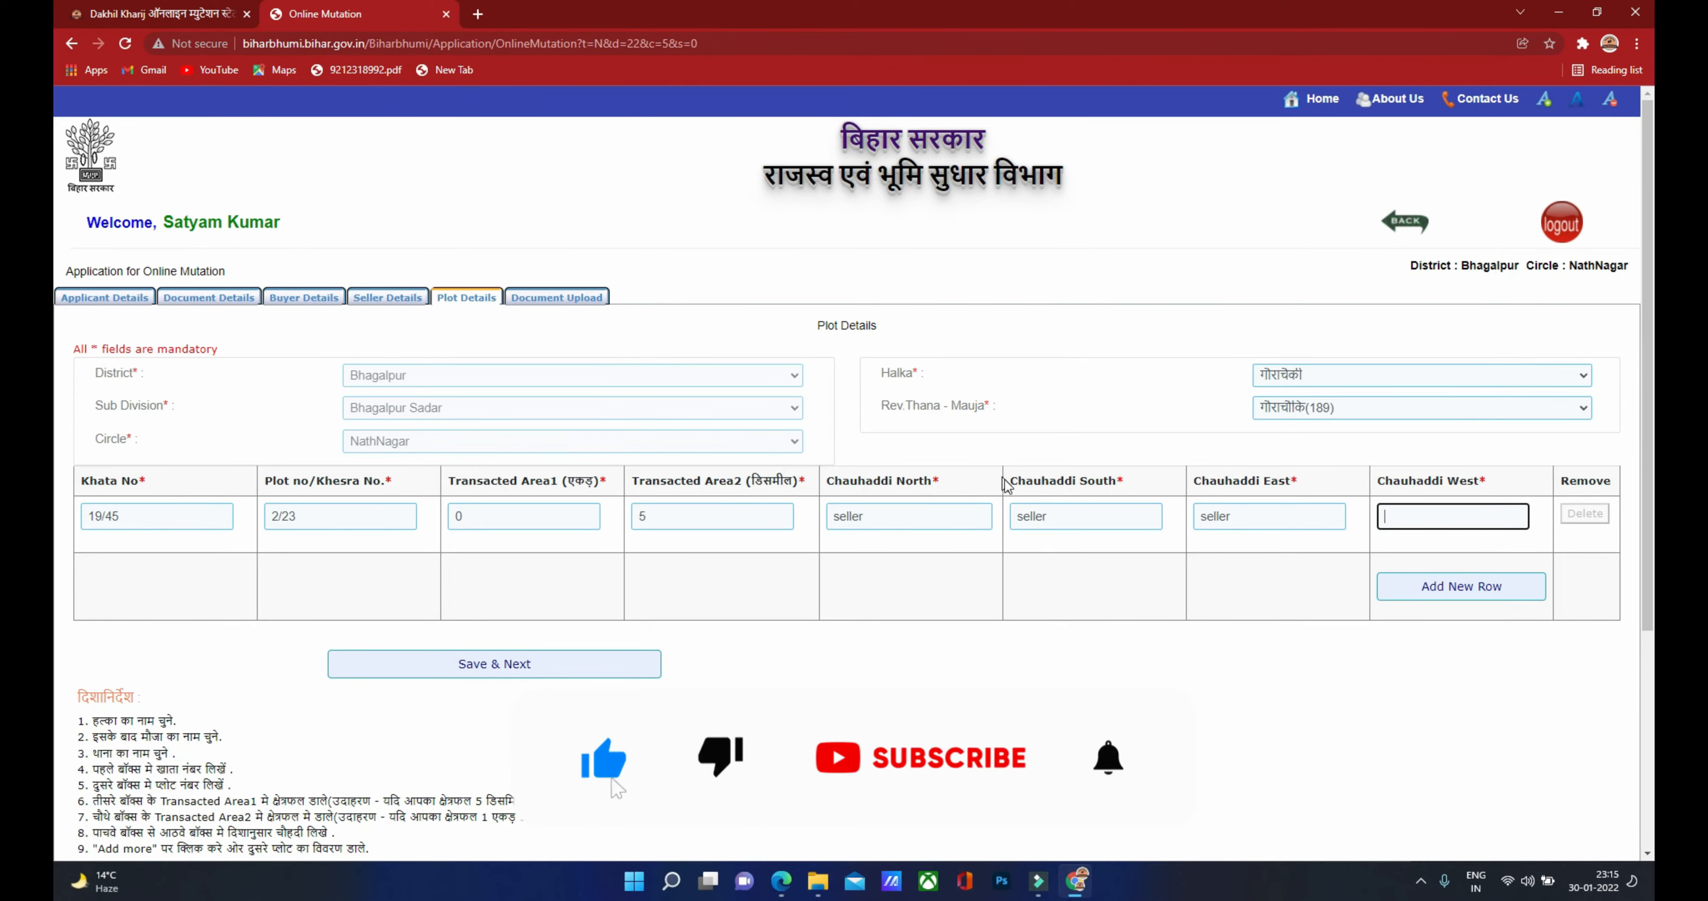
text(sima)
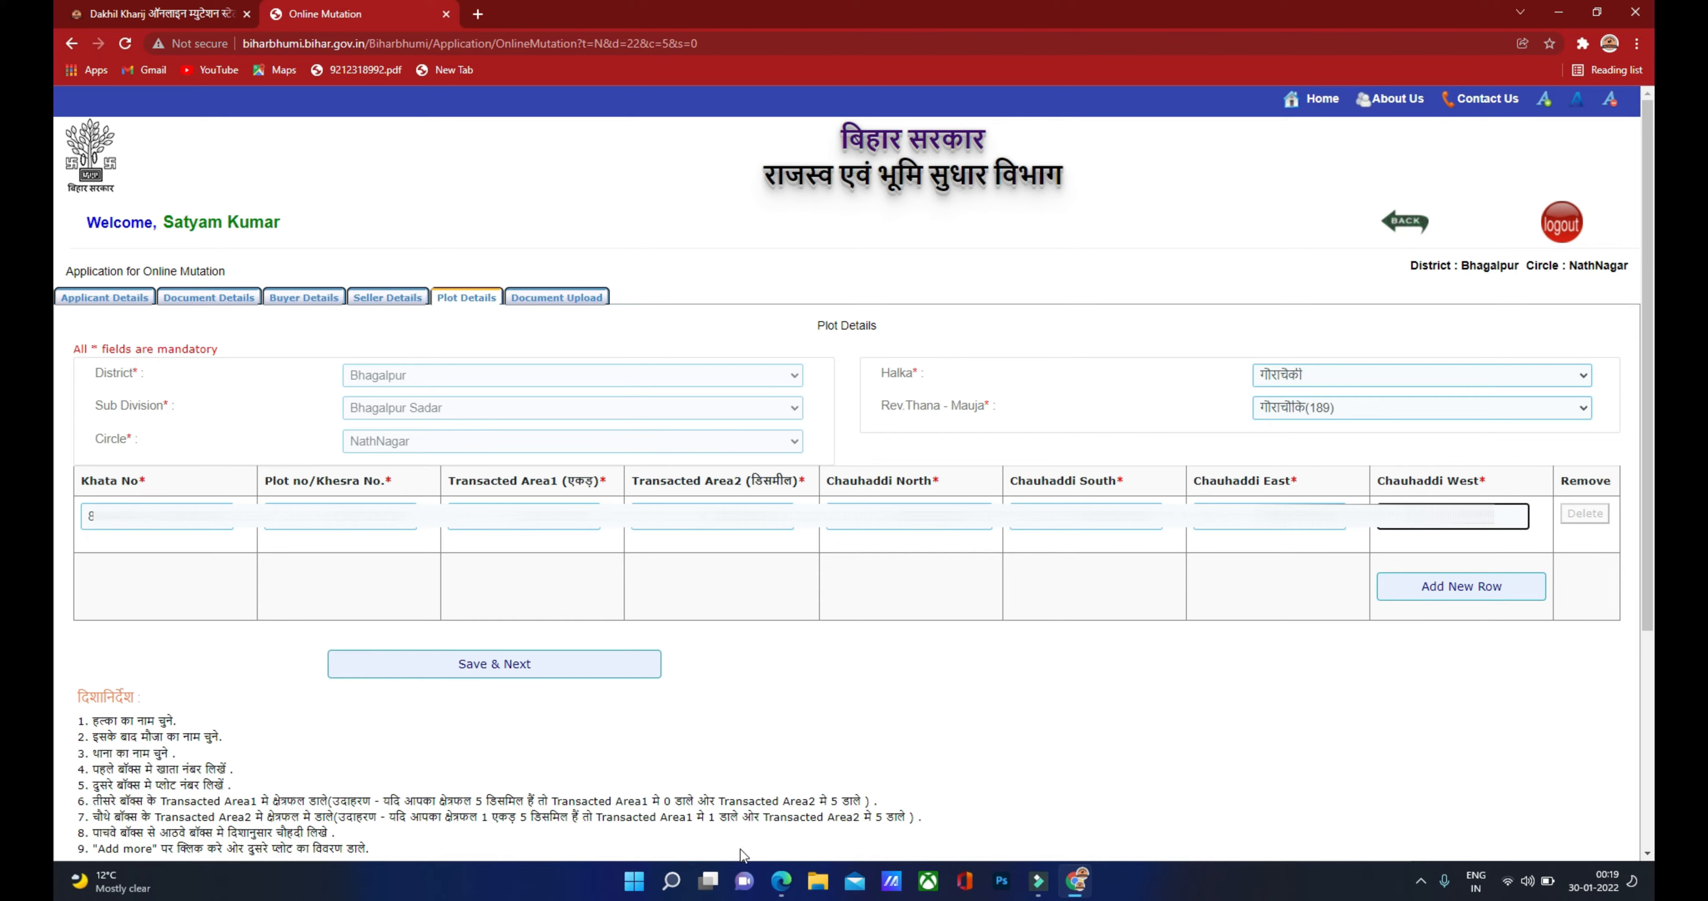
click(780, 885)
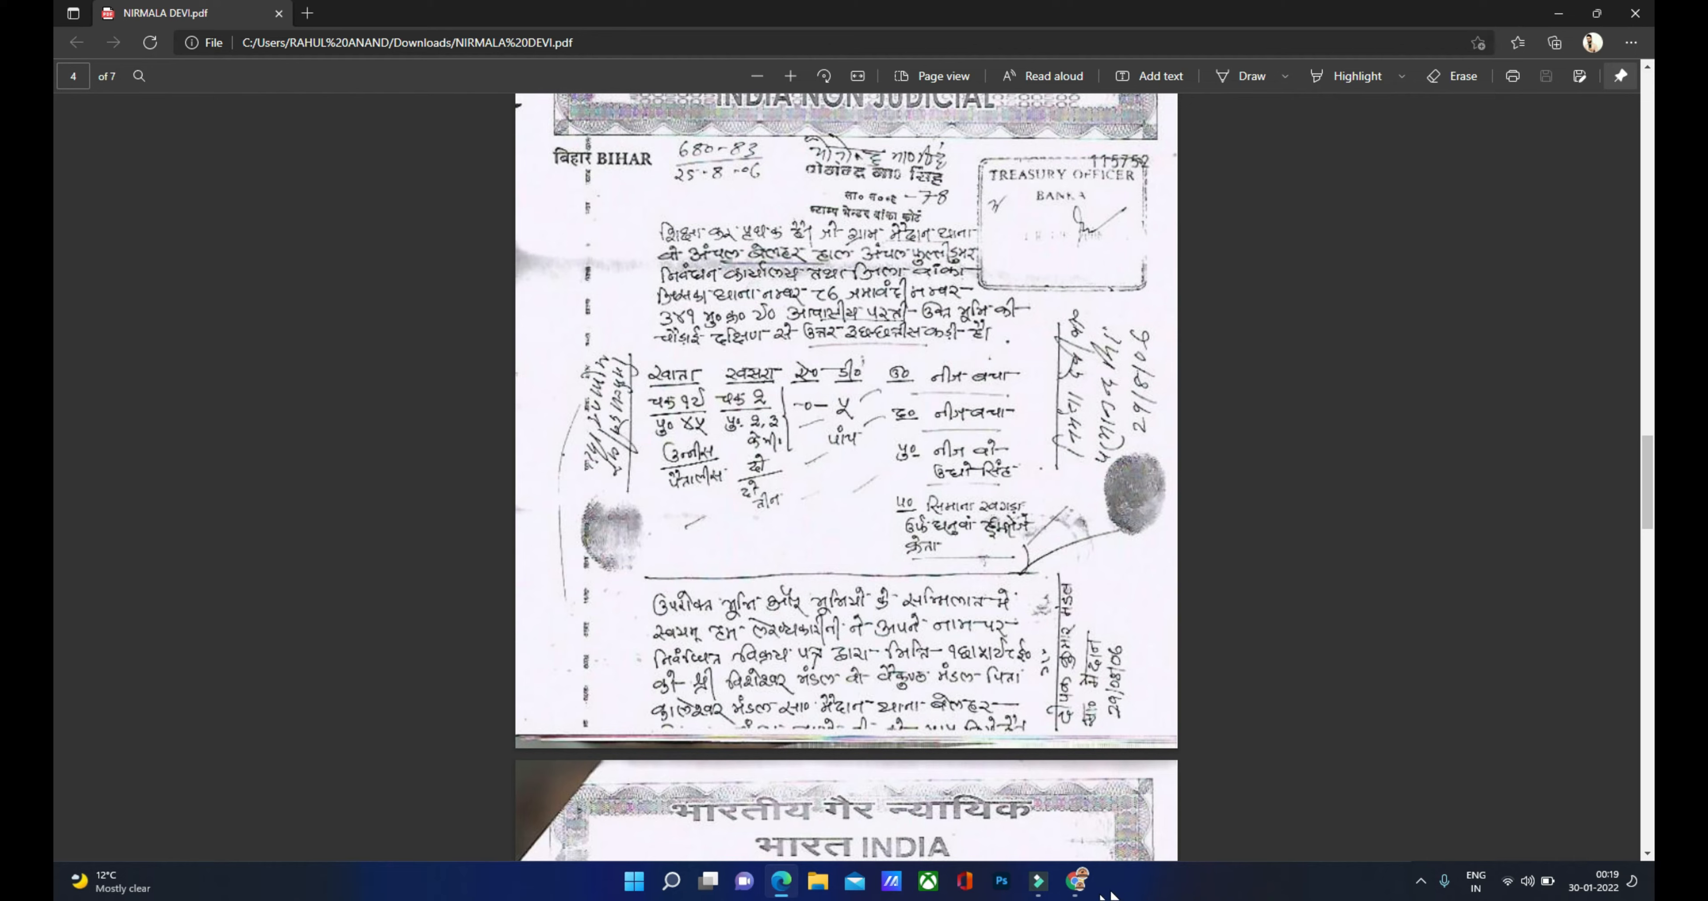
click(1076, 881)
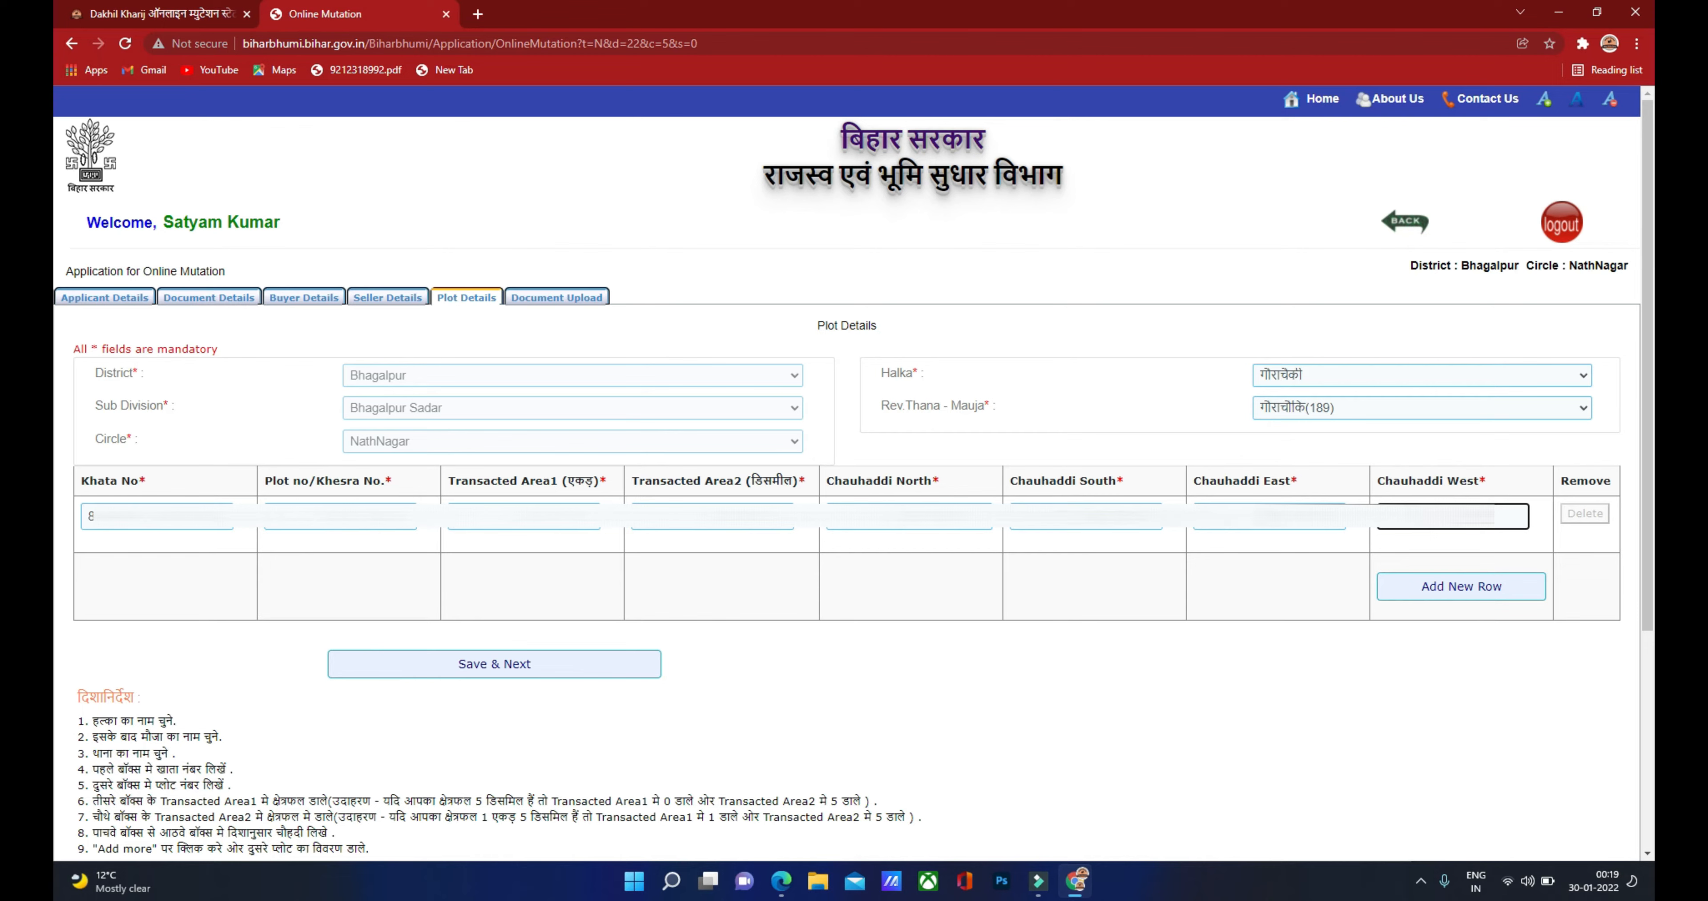
click(500, 667)
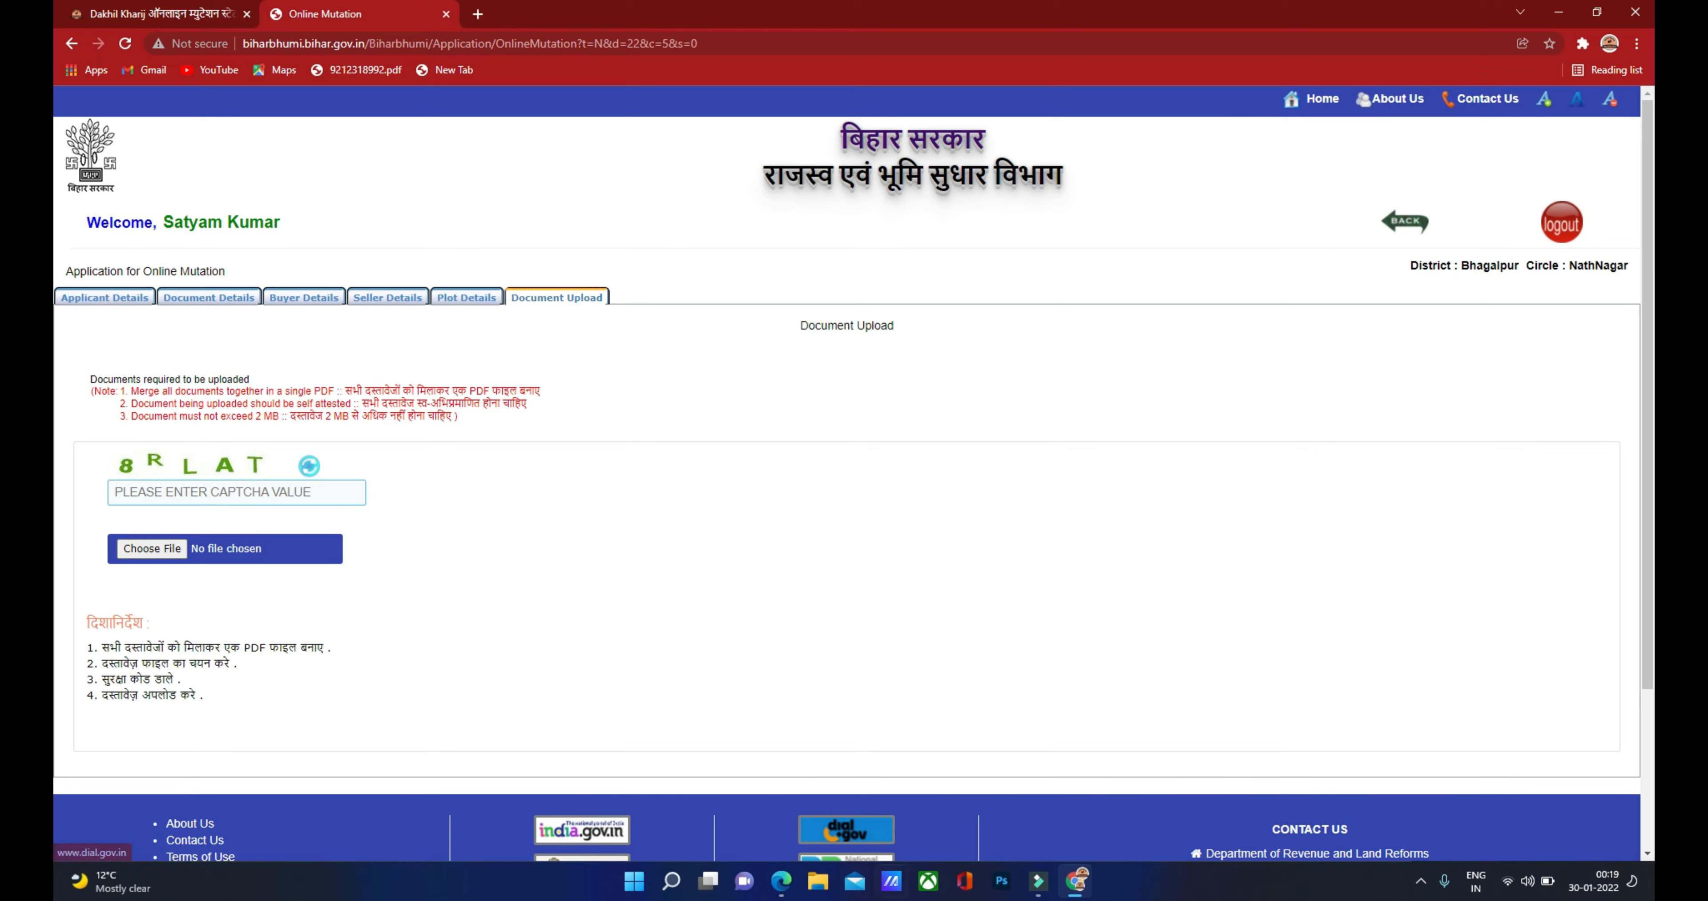
click(794, 893)
scroll(750, 583, down, 10)
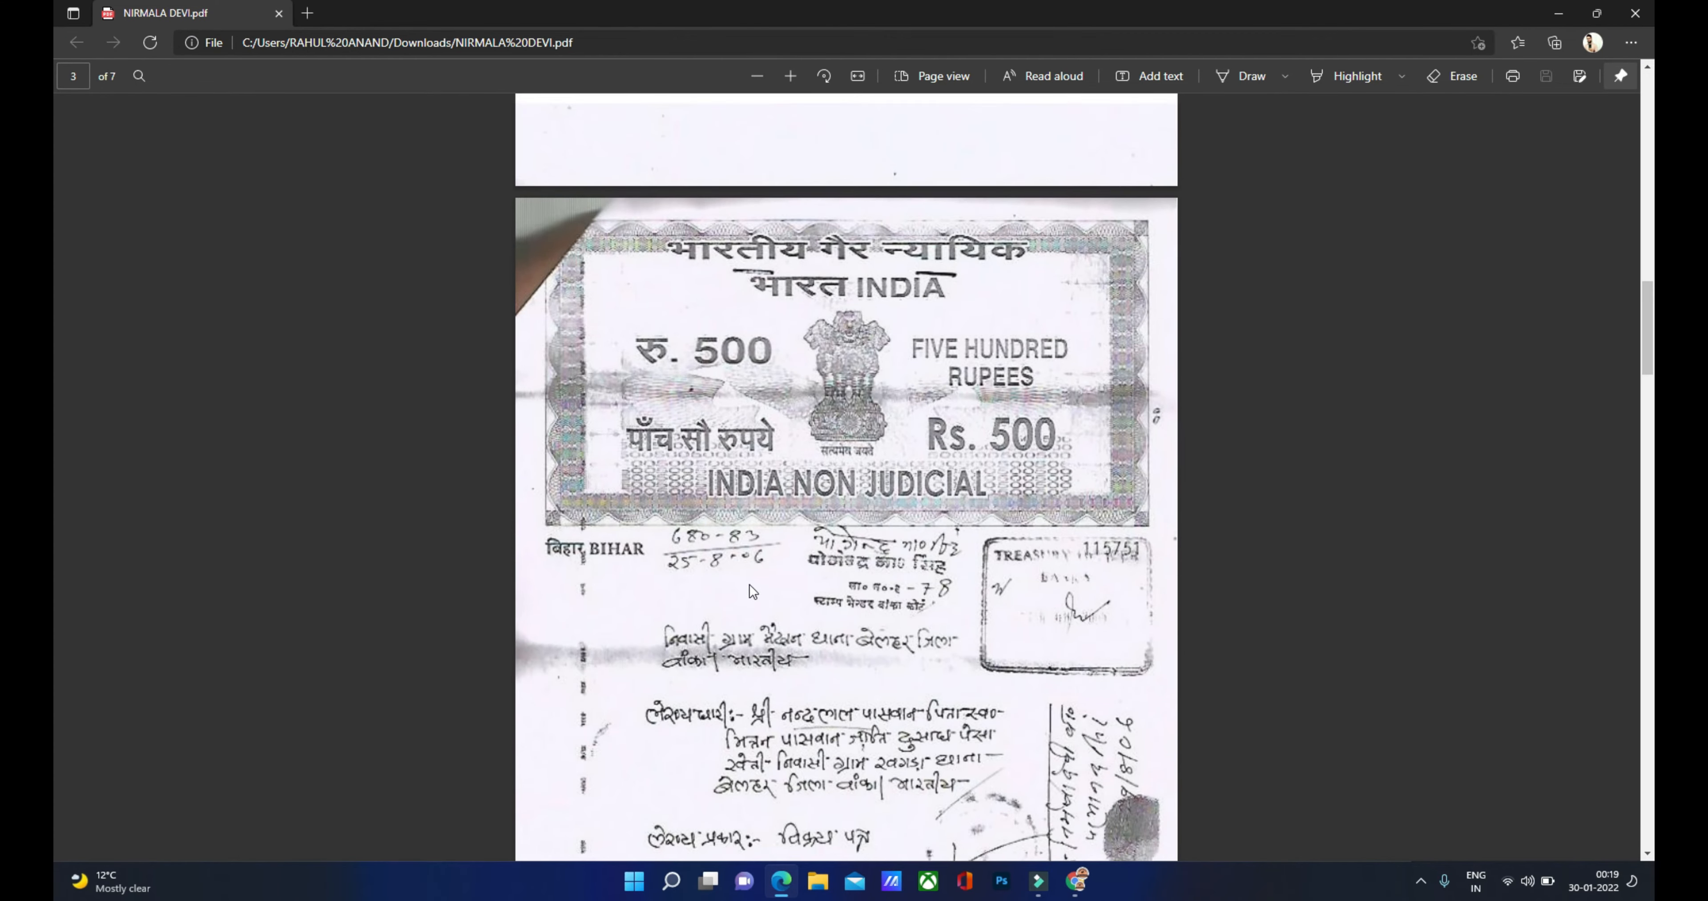
scroll(738, 588, up, 9)
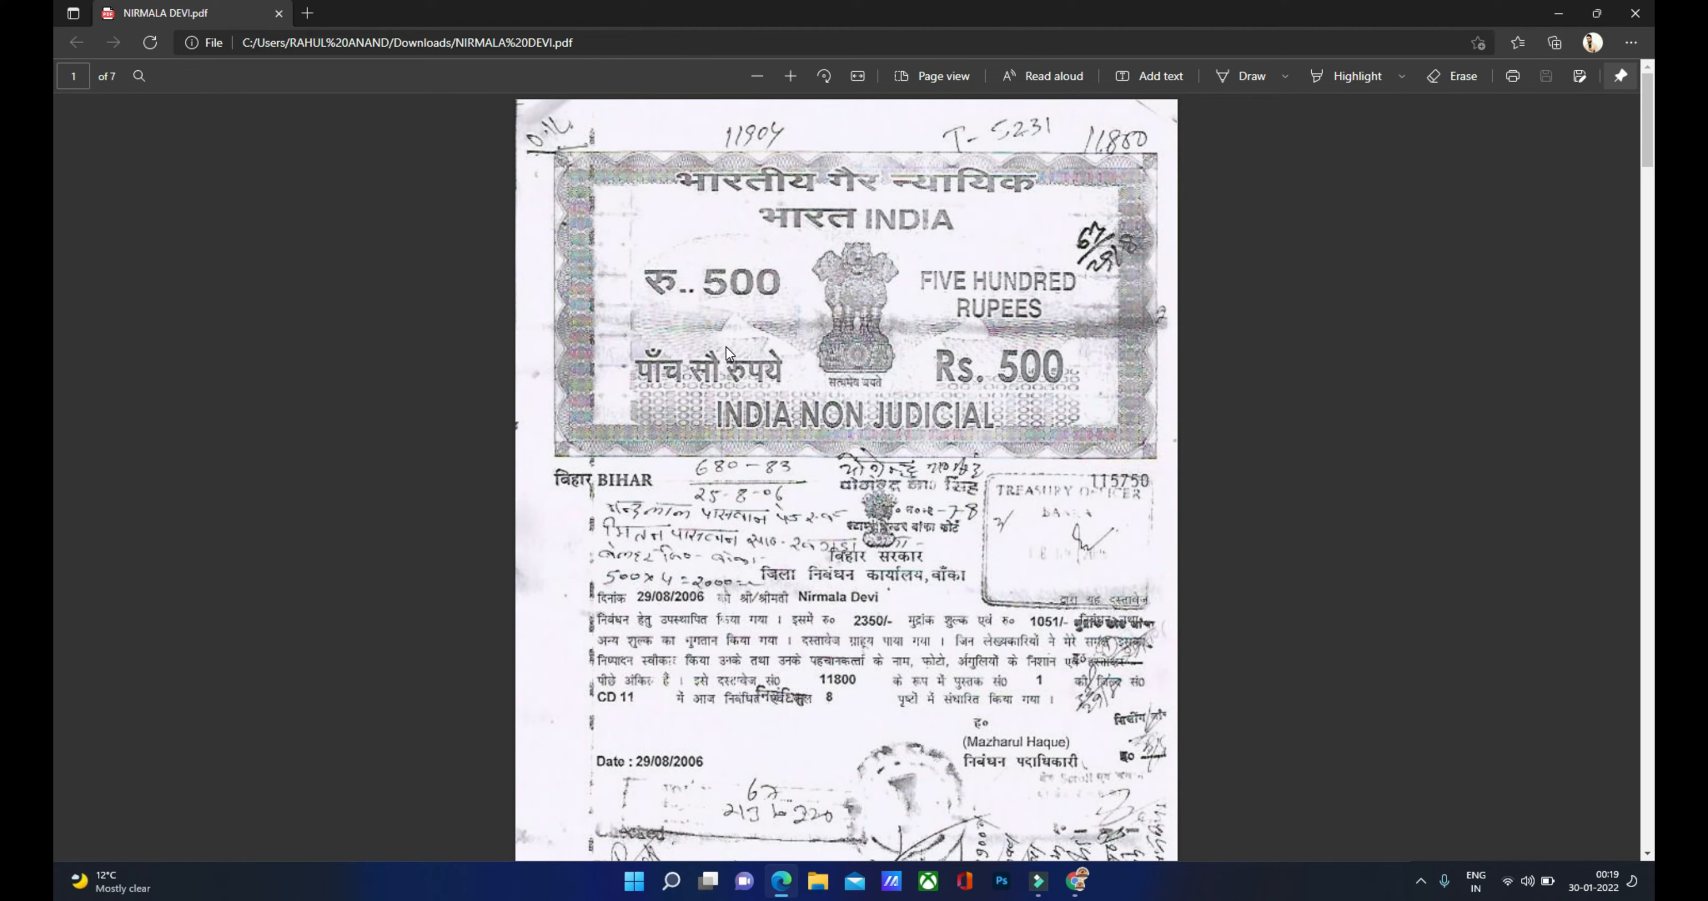
scroll(725, 345, down, 20)
scroll(723, 370, down, 20)
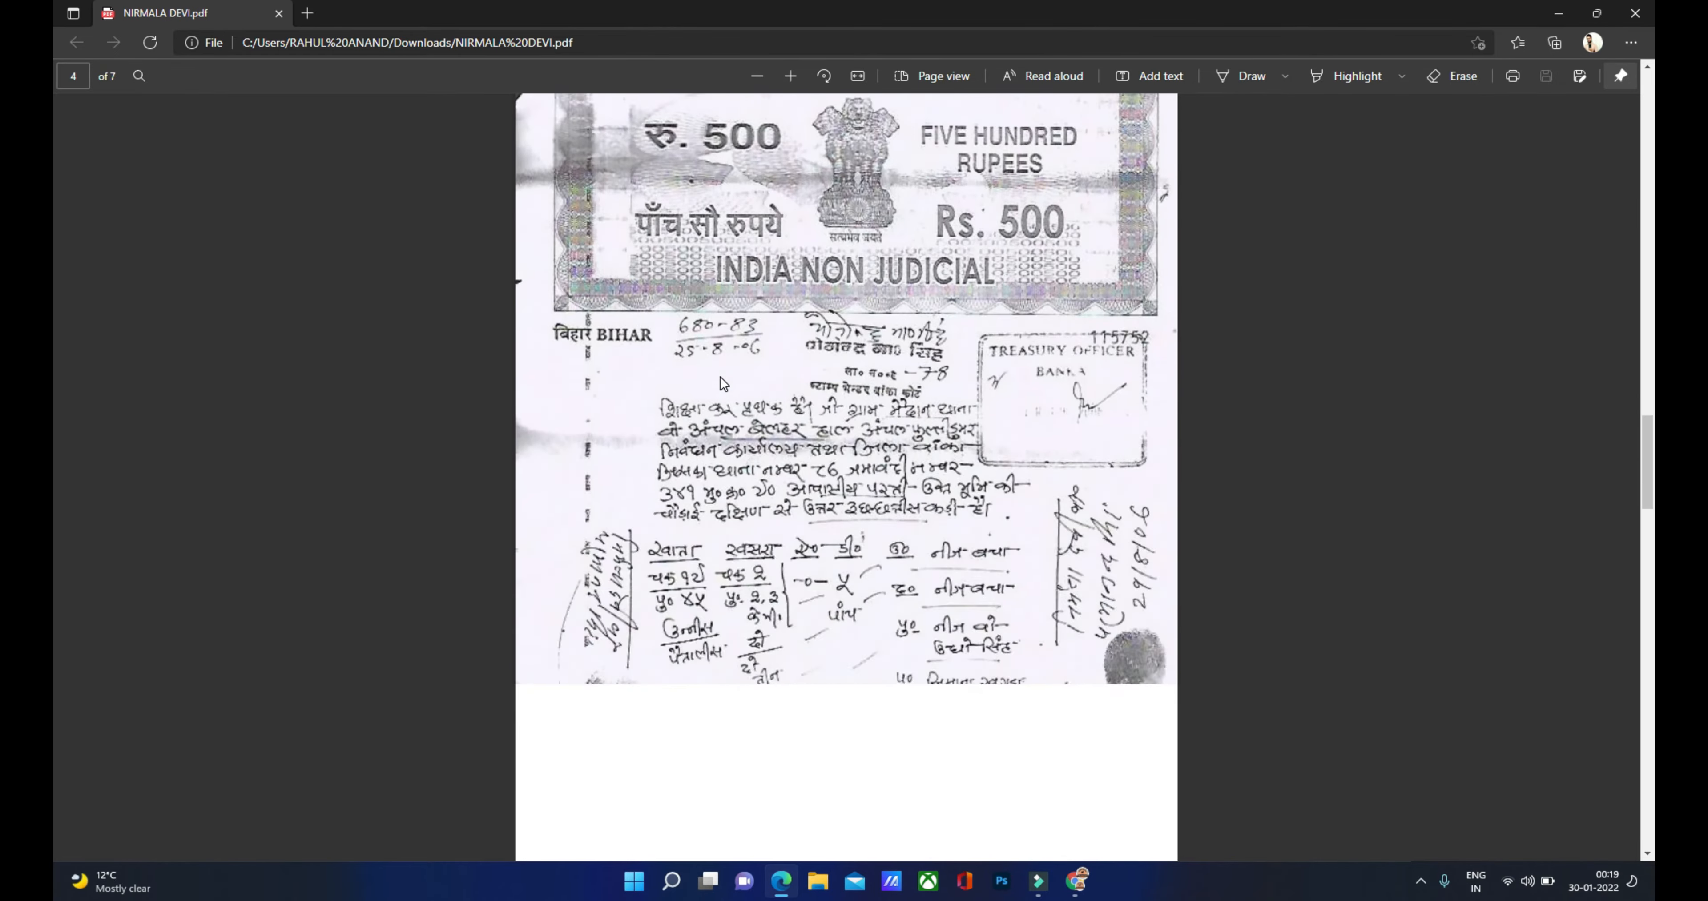
scroll(719, 384, down, 4)
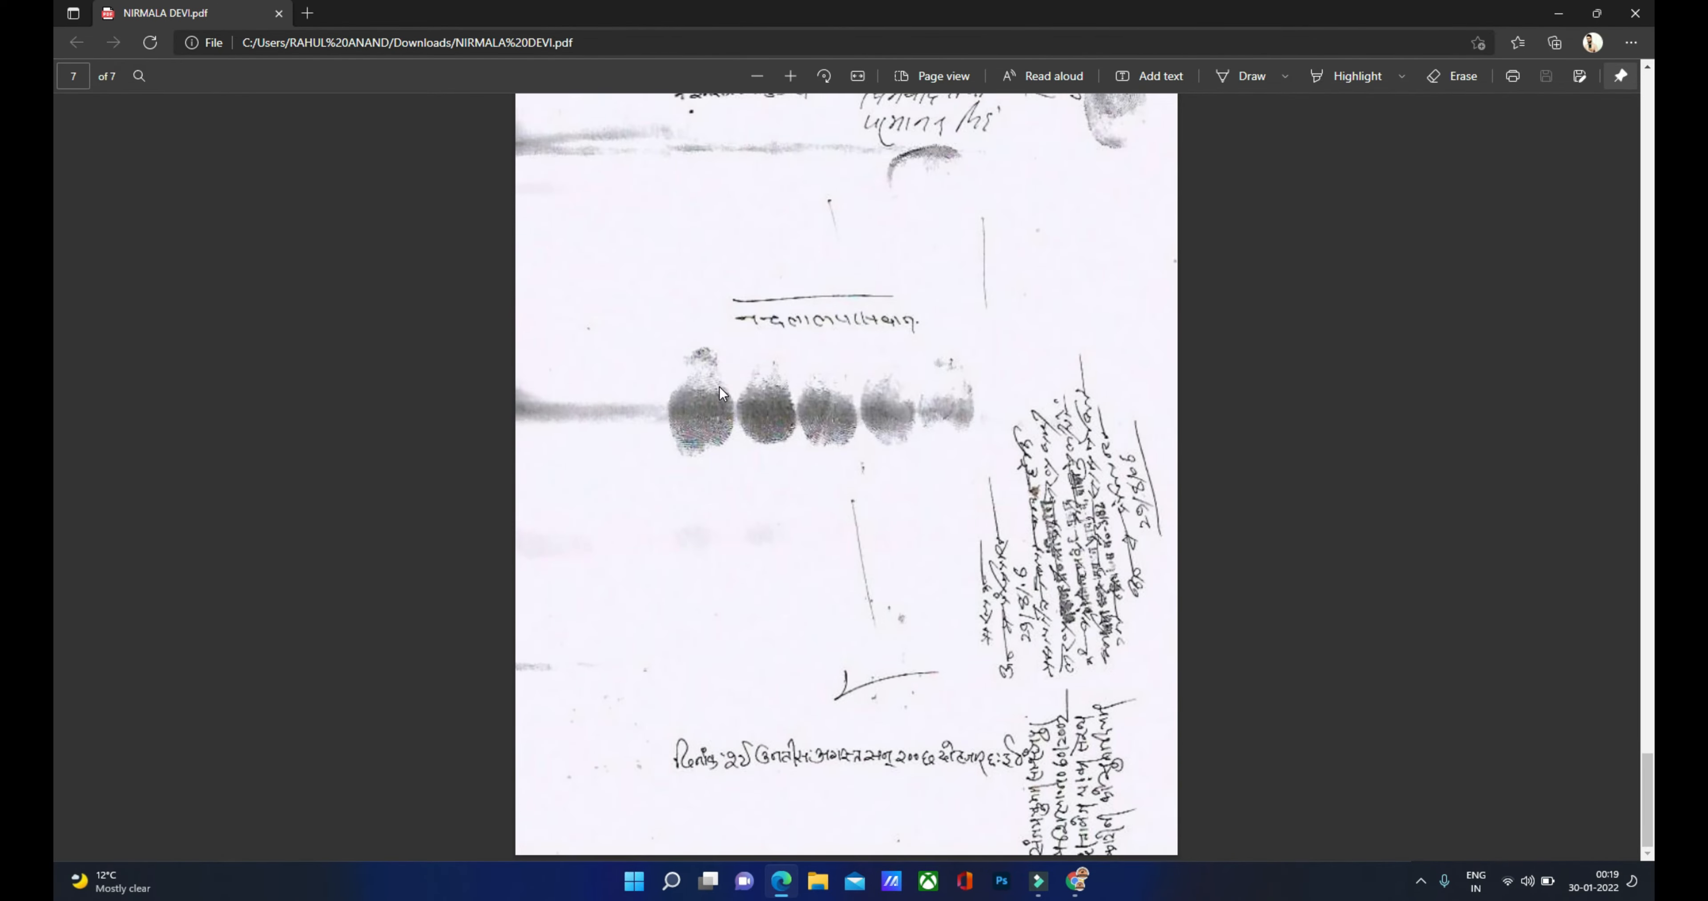
click(1074, 883)
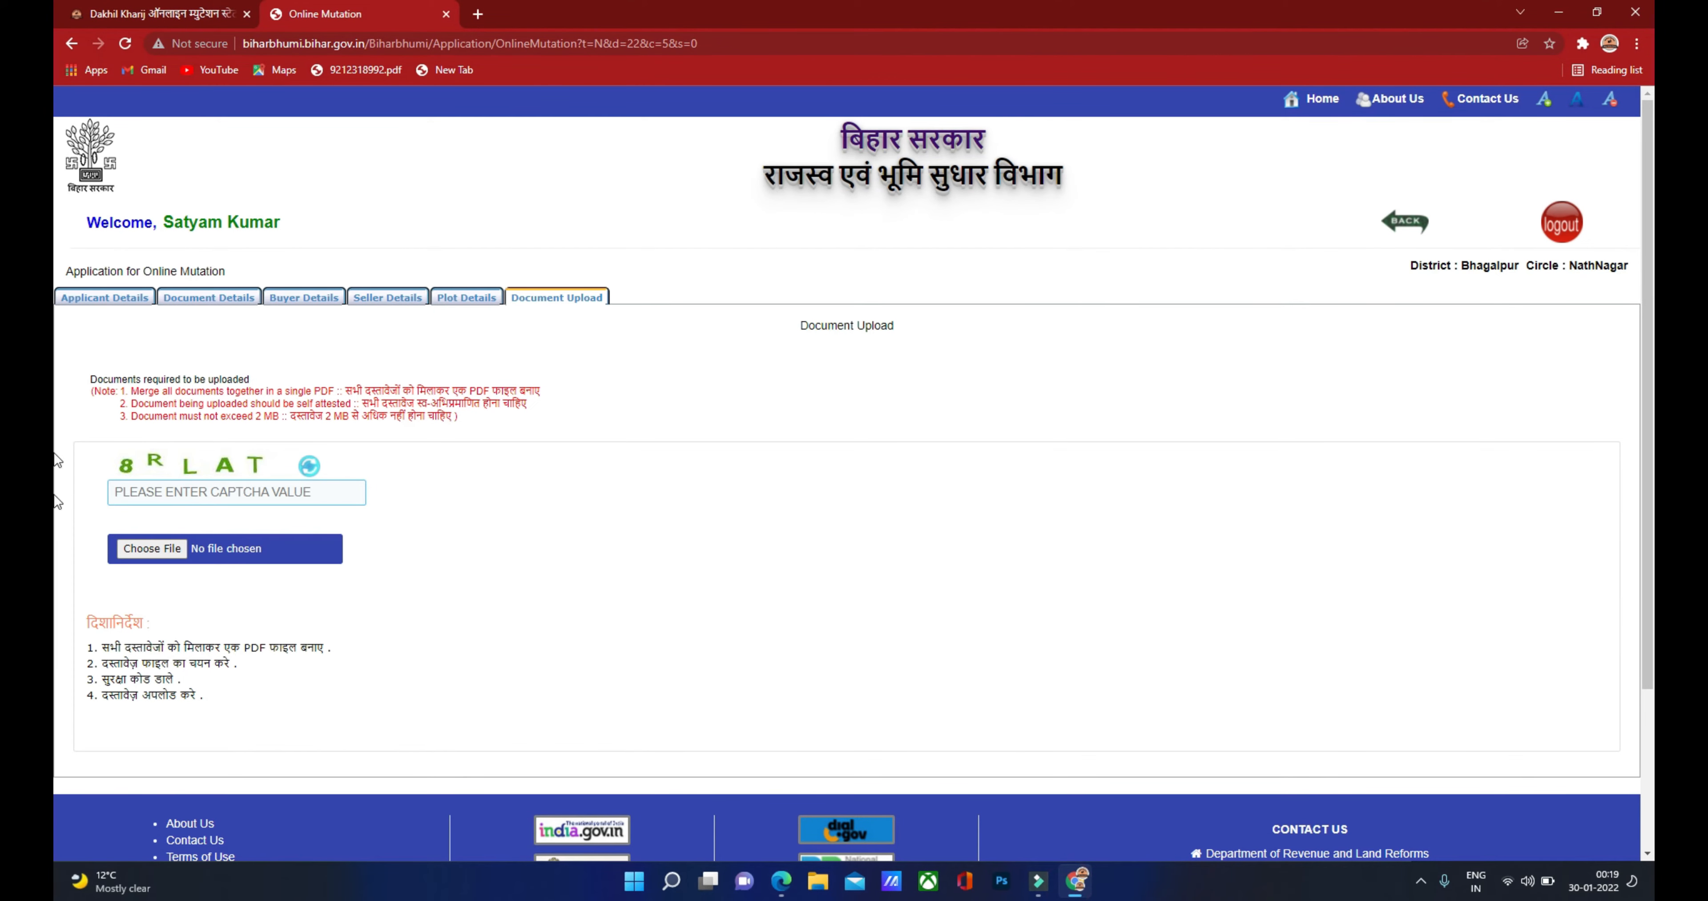
scroll(187, 413, down, 1)
click(187, 411)
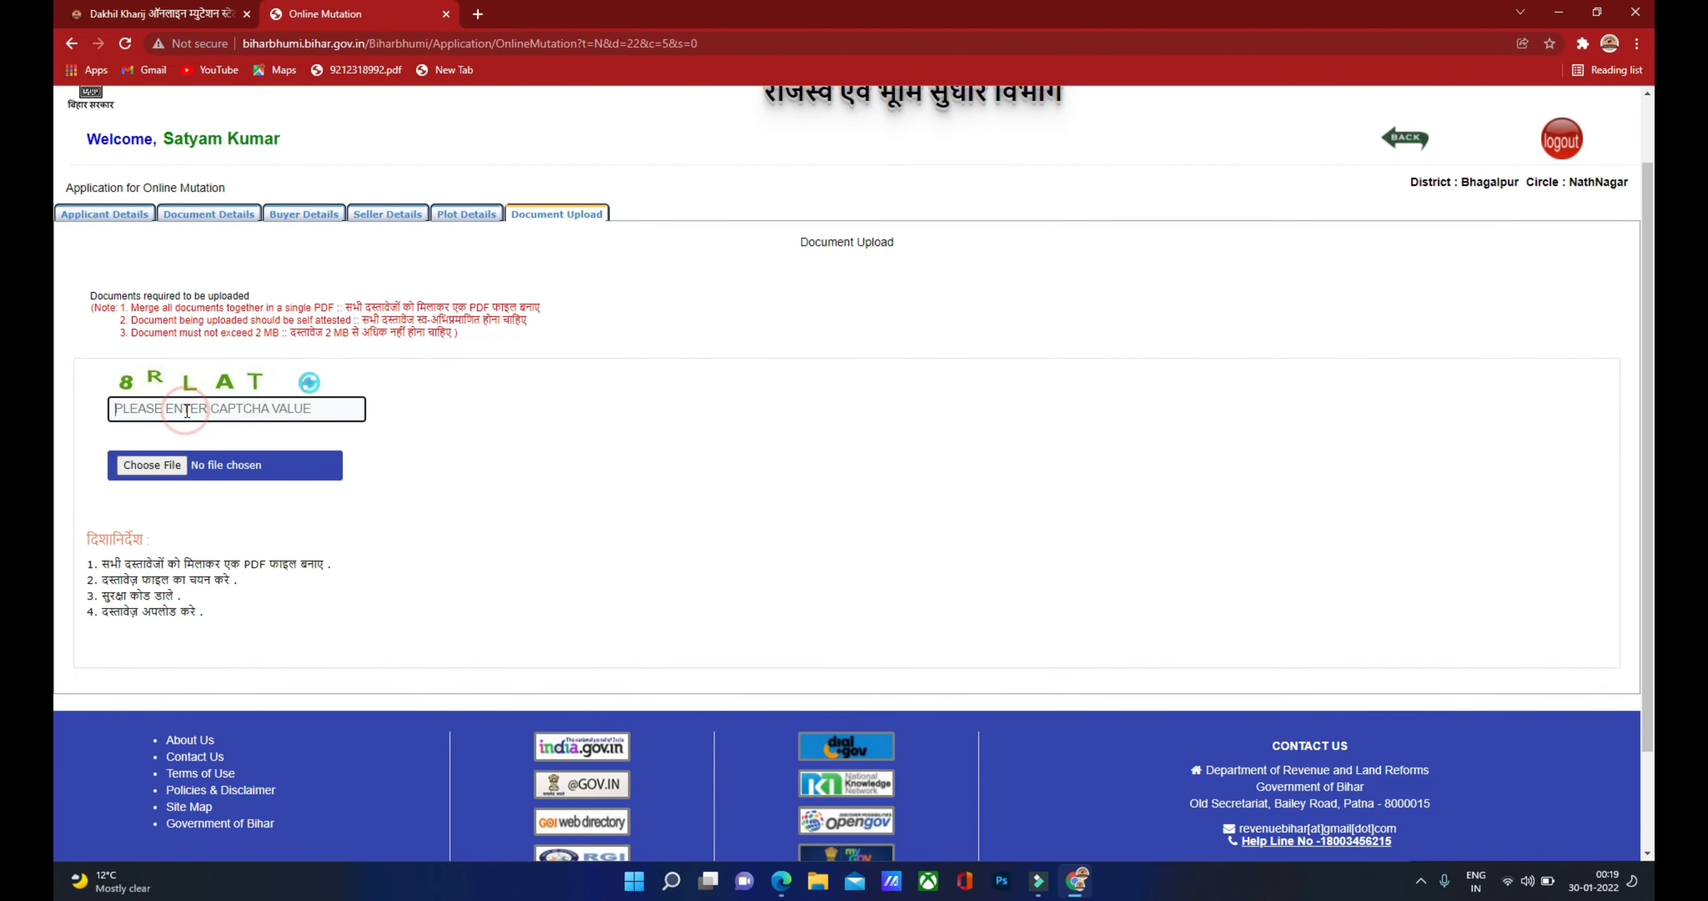
text(8RLAT)
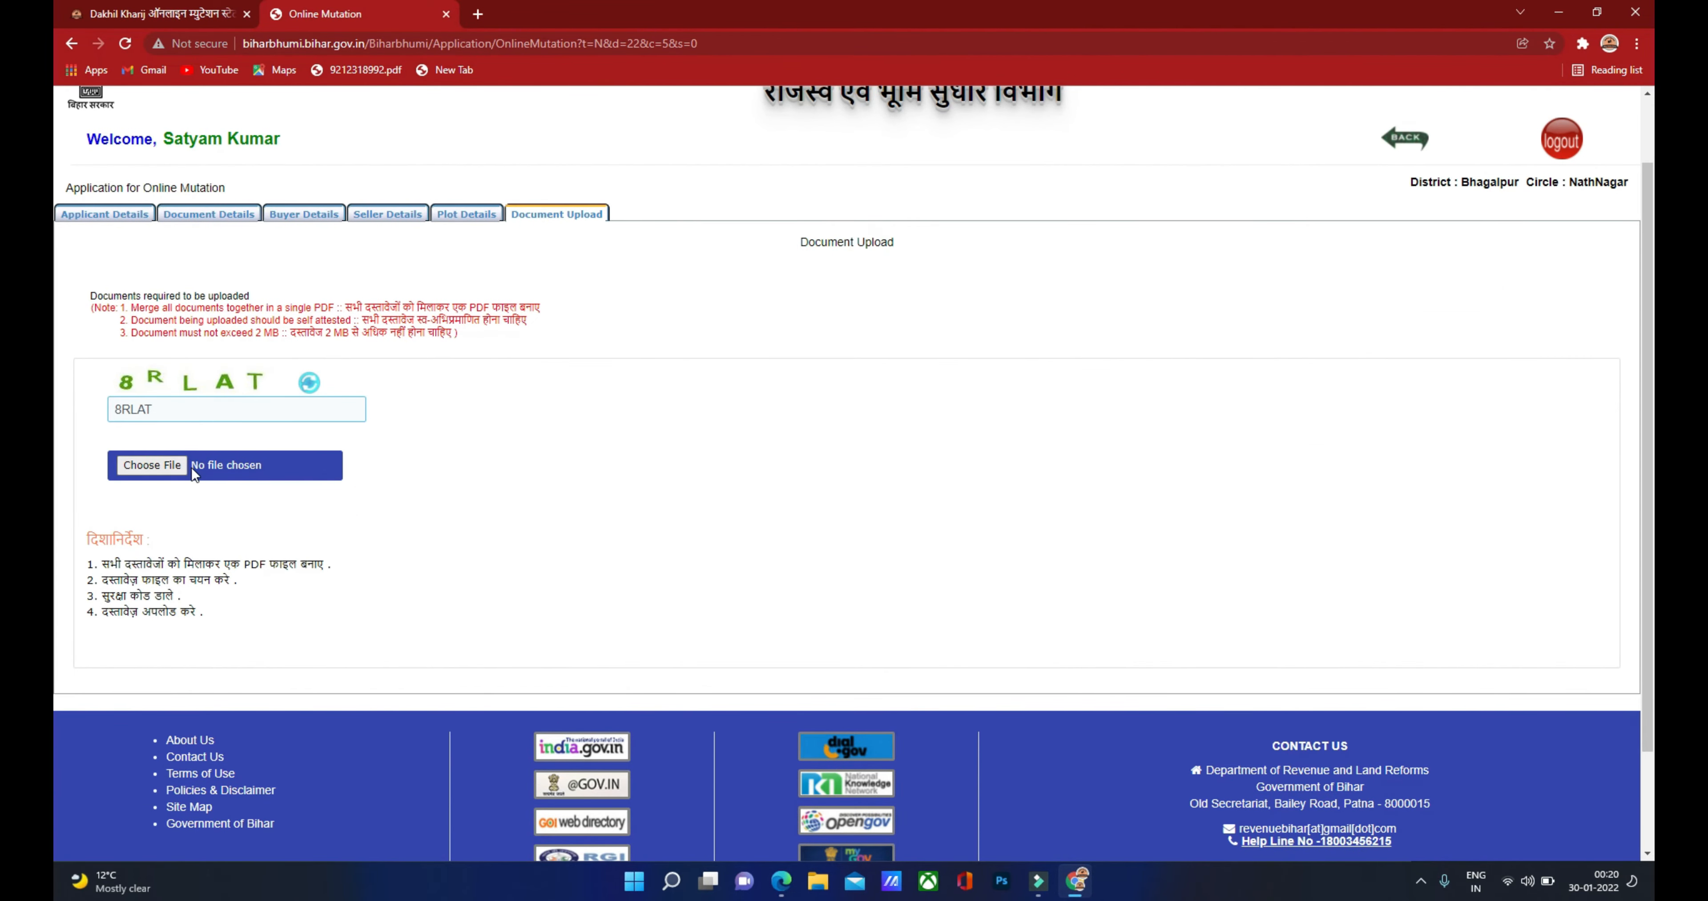
click(152, 465)
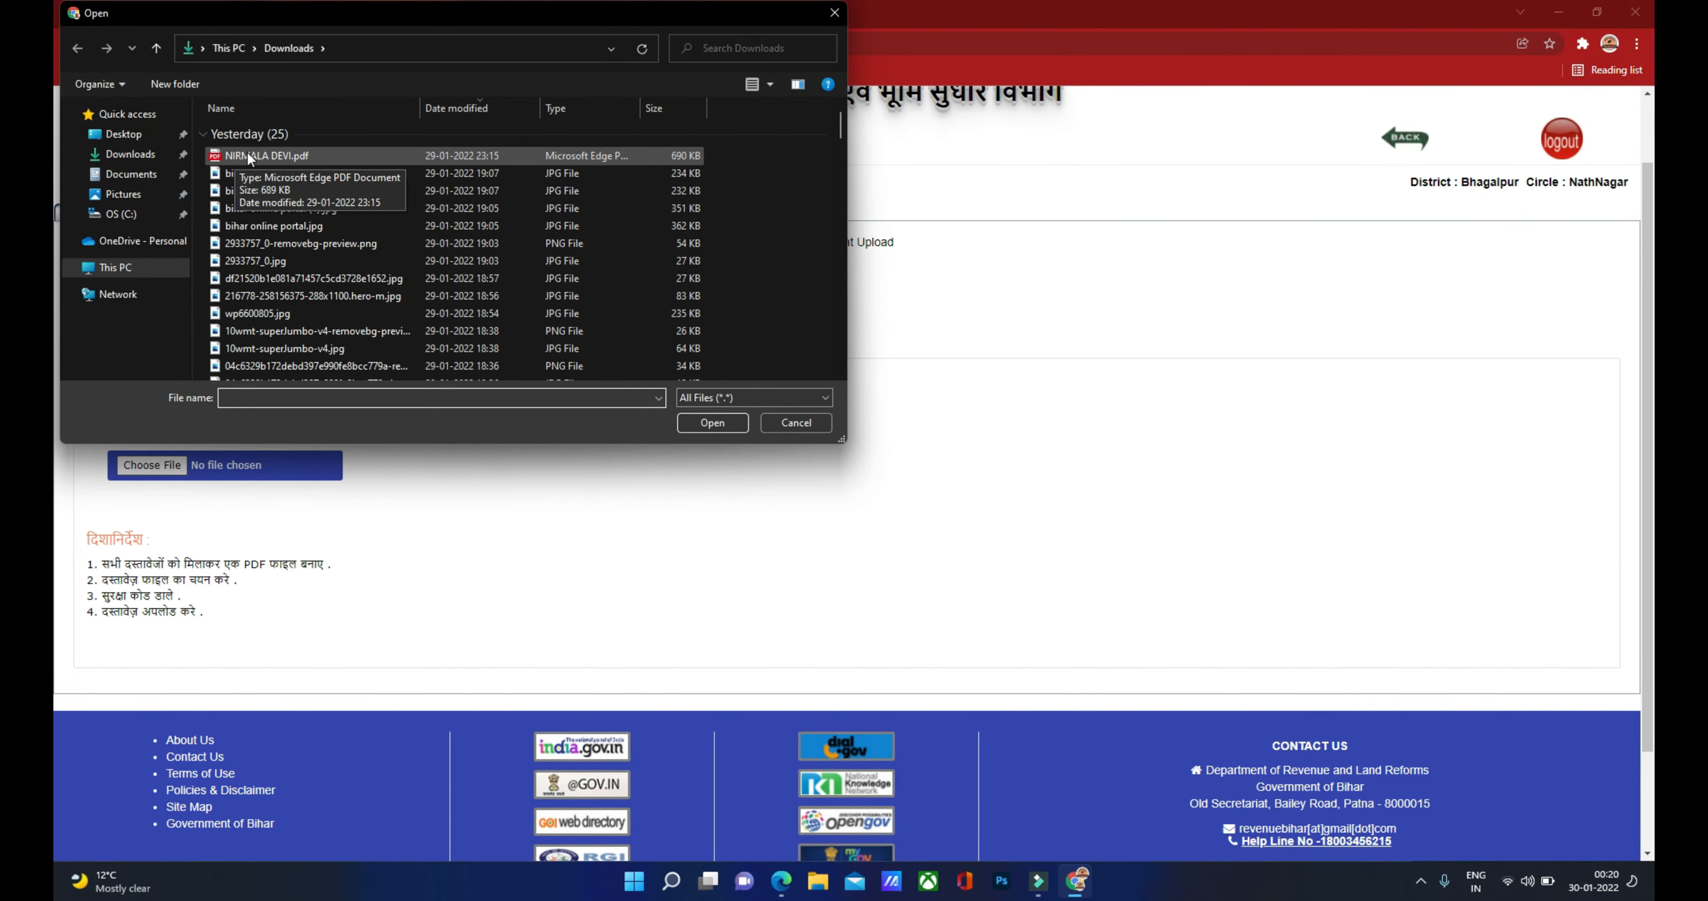
double_click(265, 157)
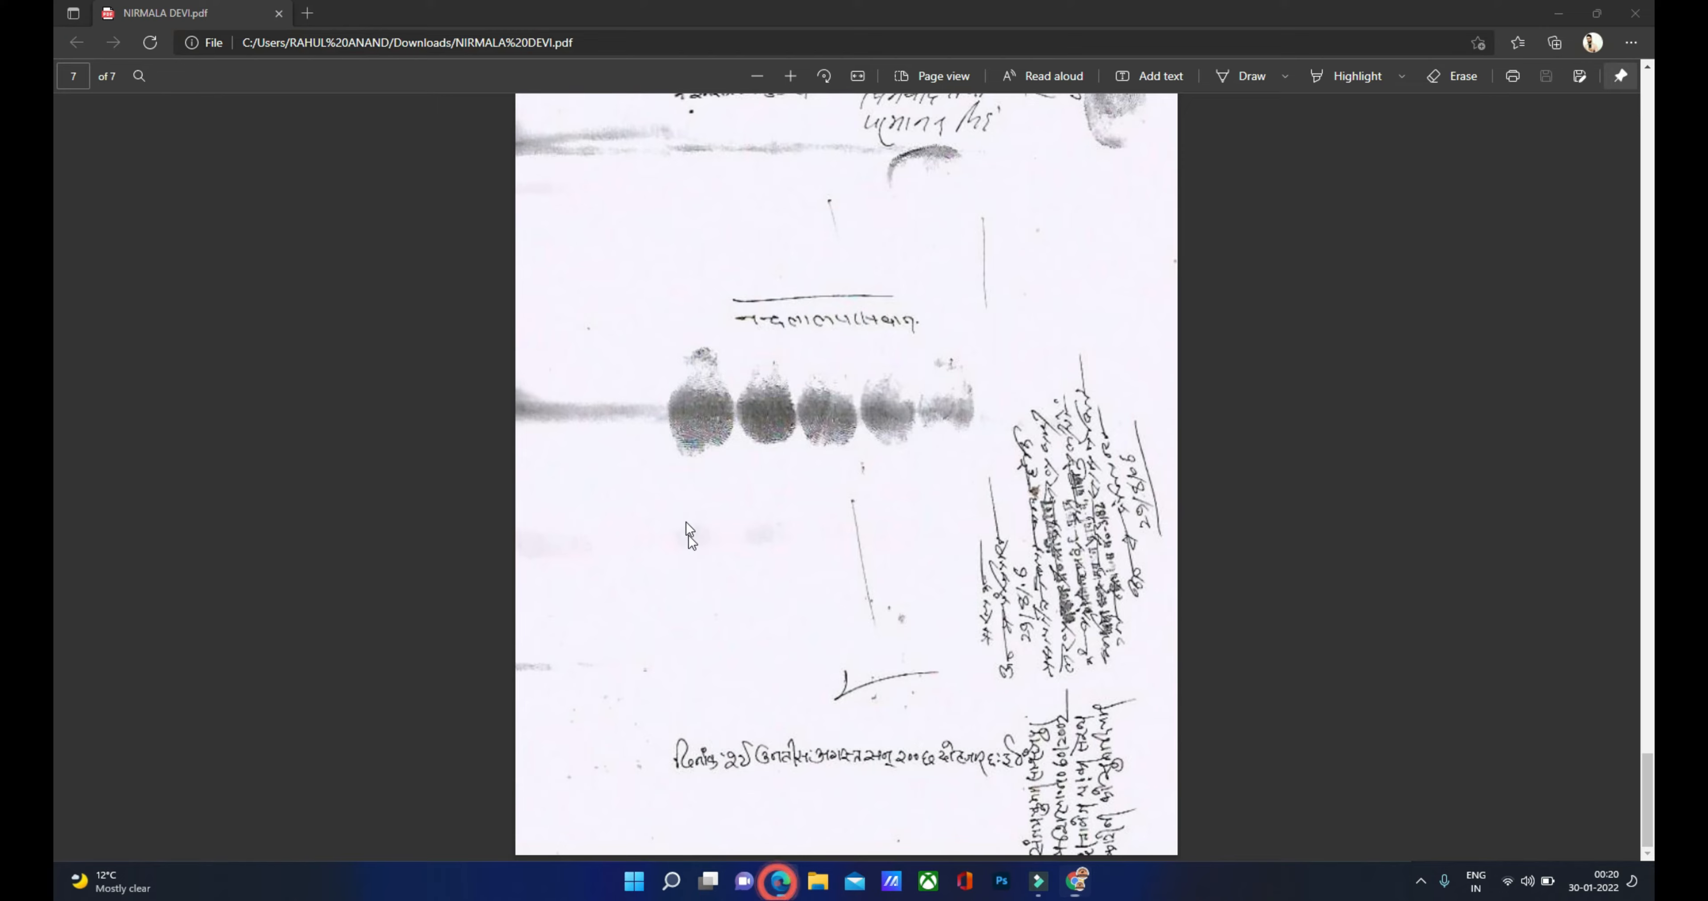
click(781, 880)
scroll(674, 460, down, 10)
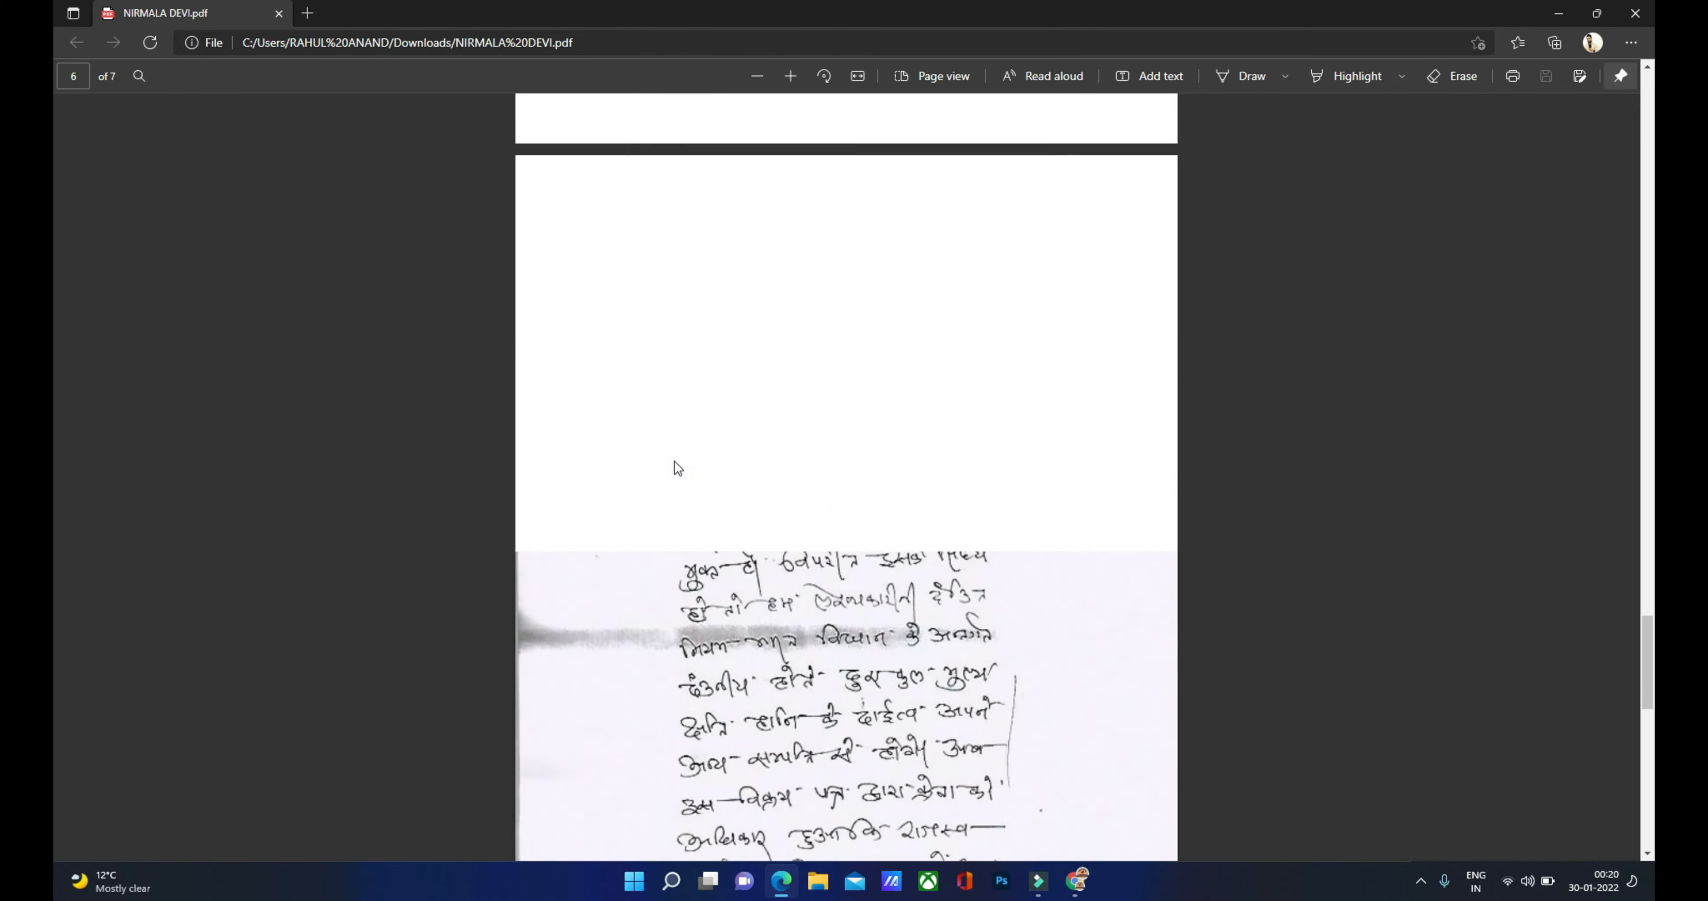
scroll(666, 461, up, 15)
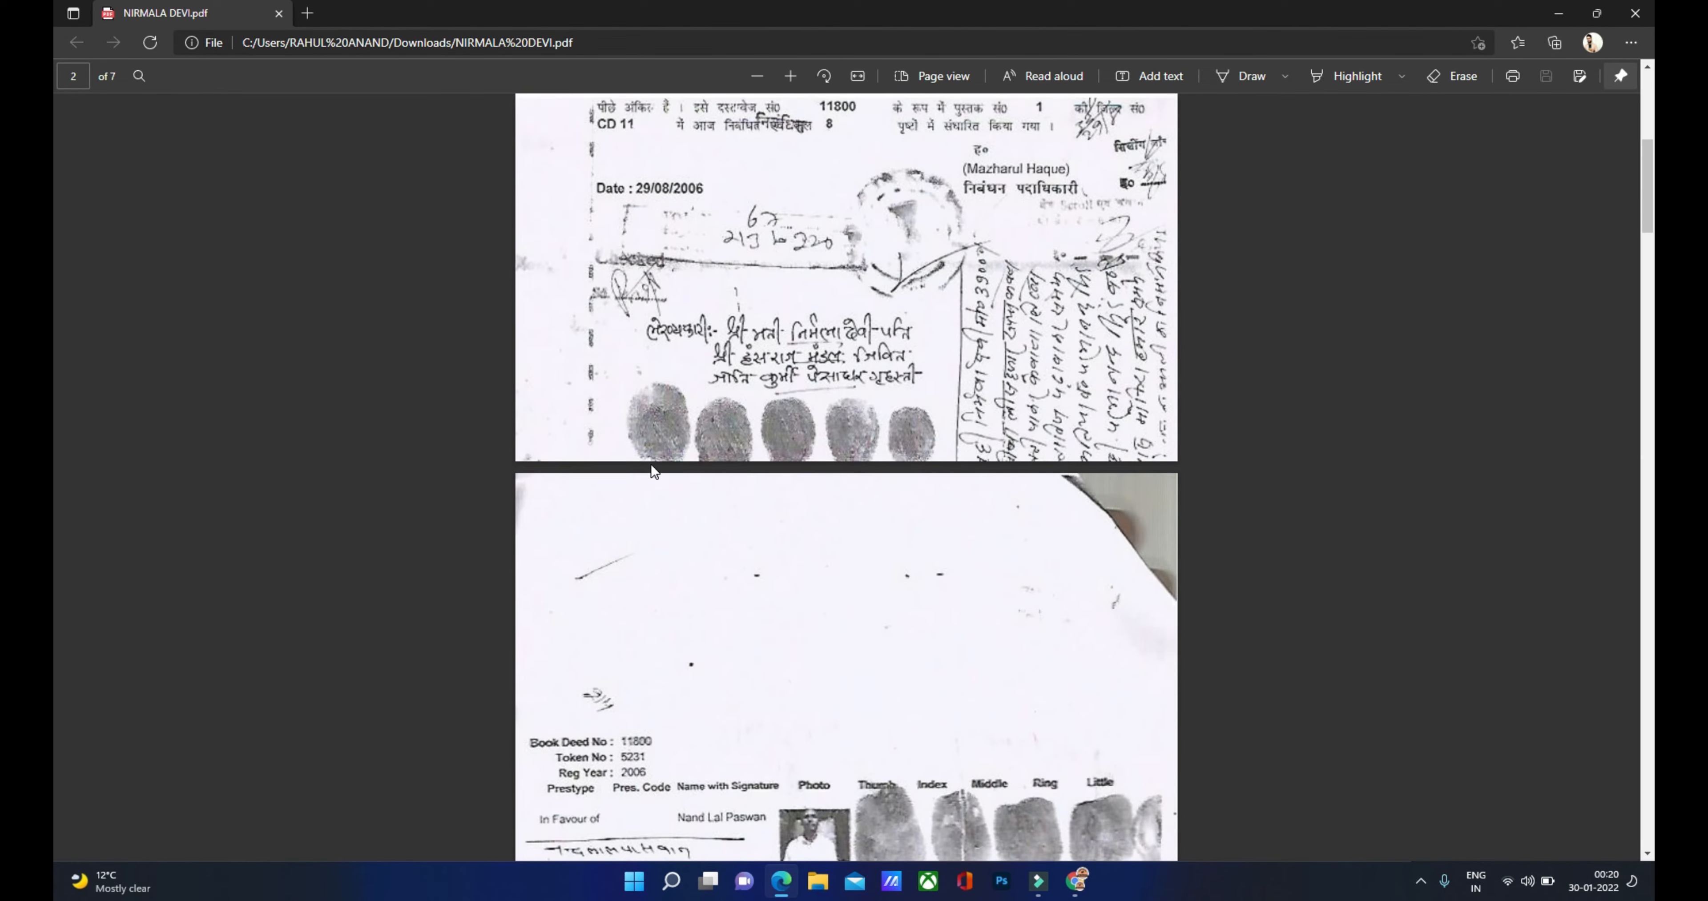
scroll(651, 468, up, 5)
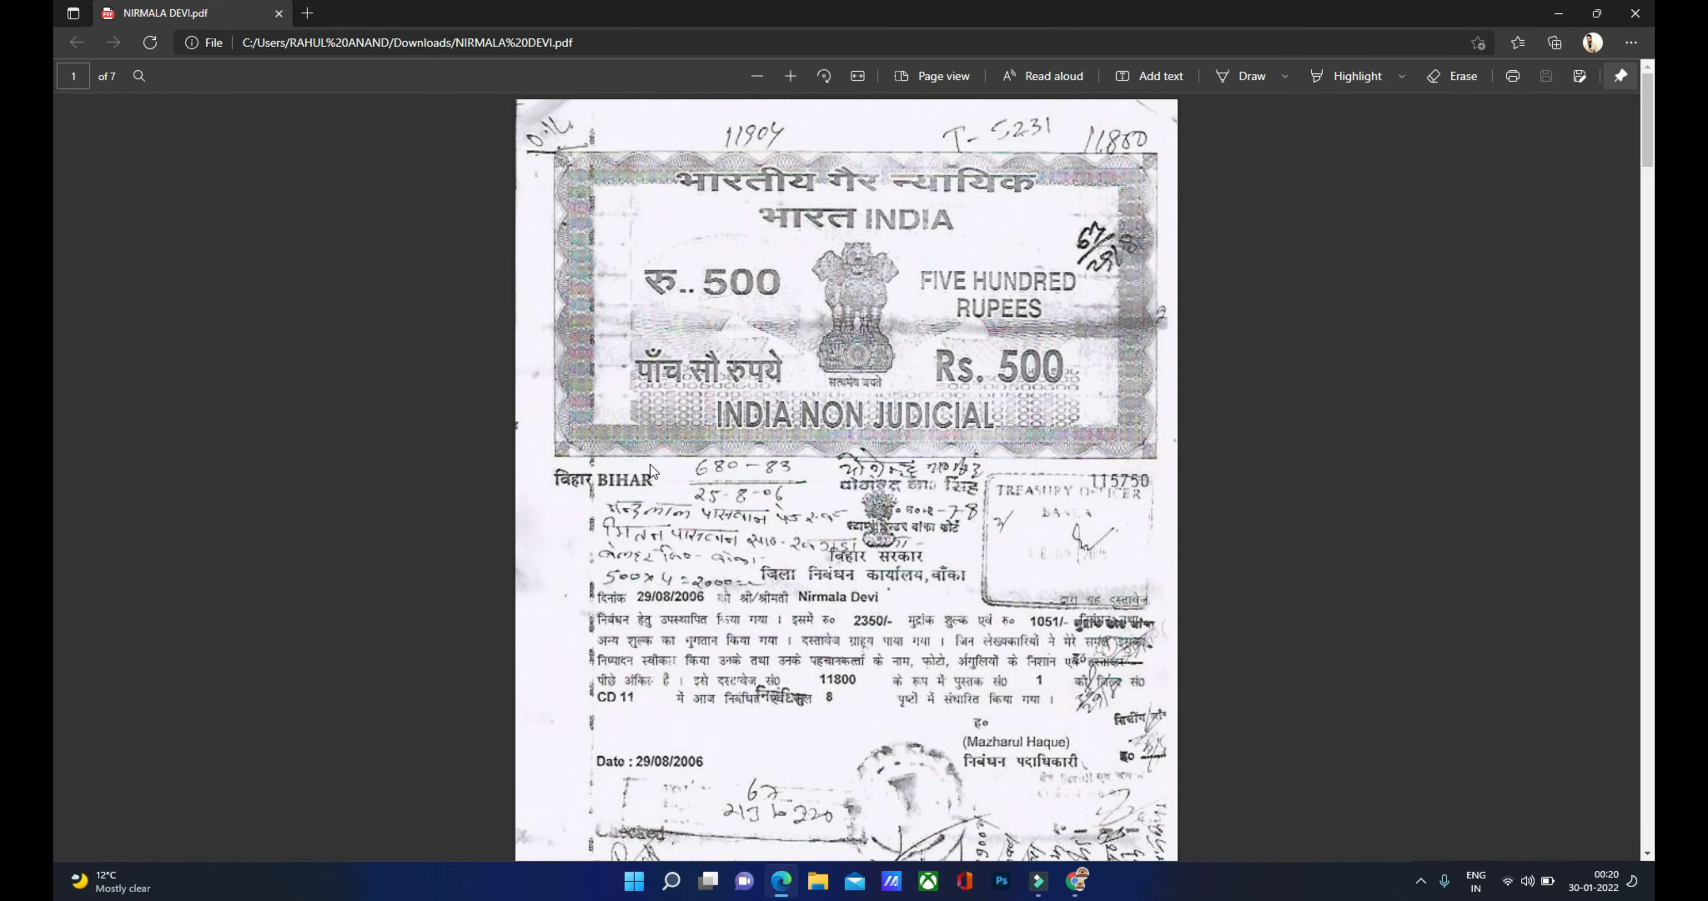
scroll(649, 468, down, 12)
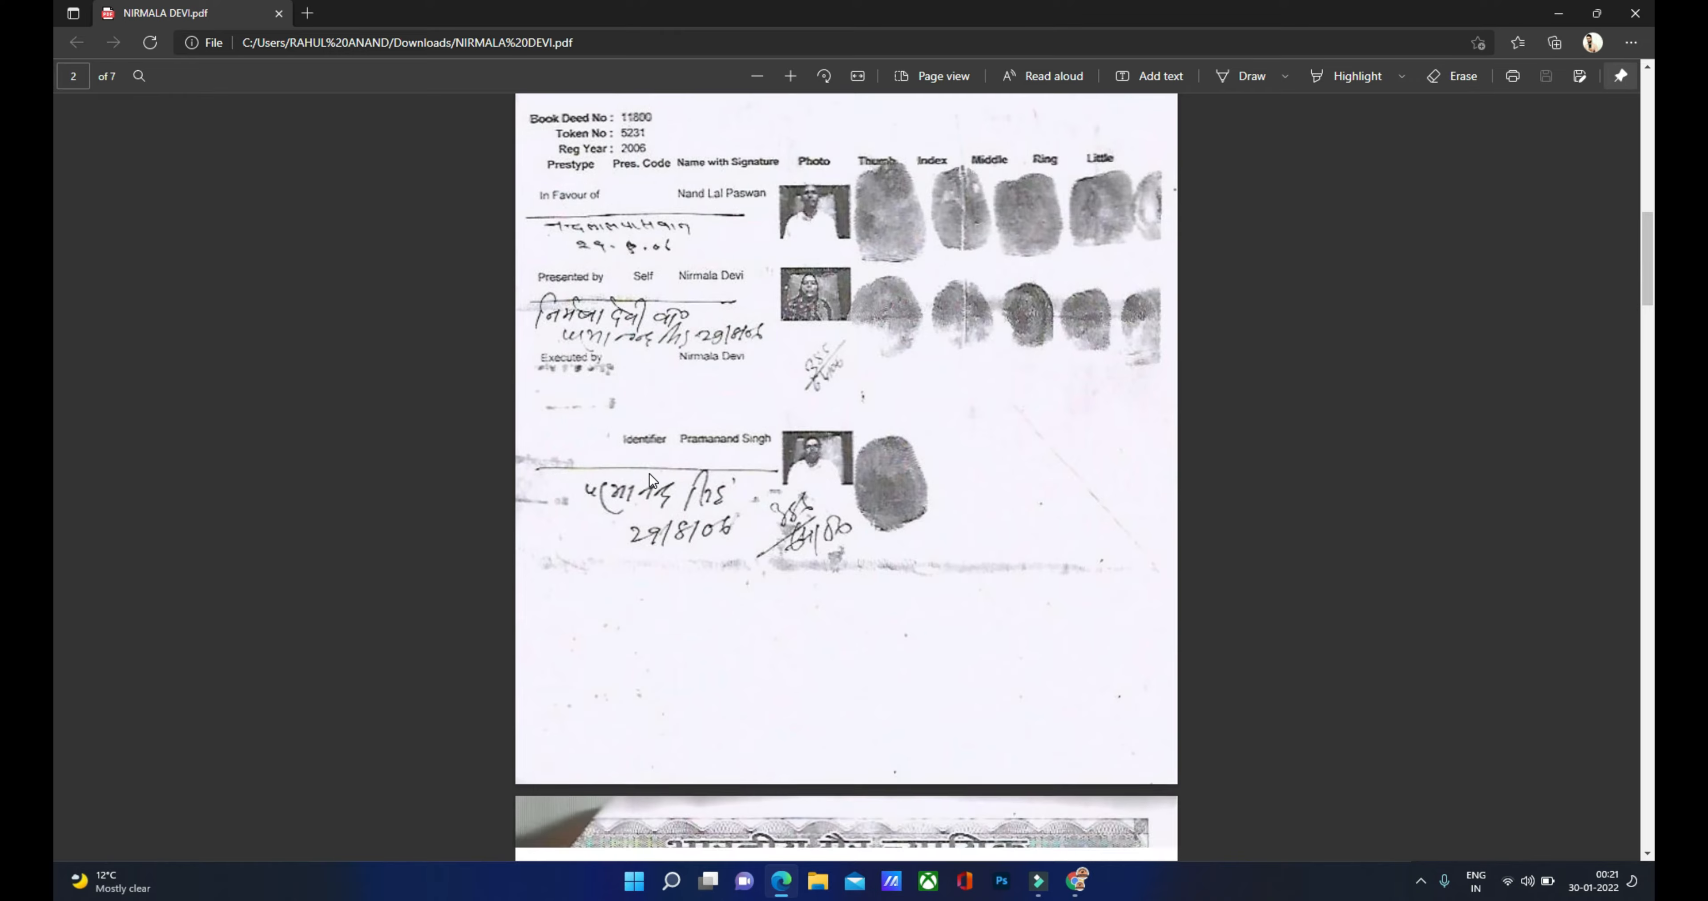
scroll(651, 487, down, 12)
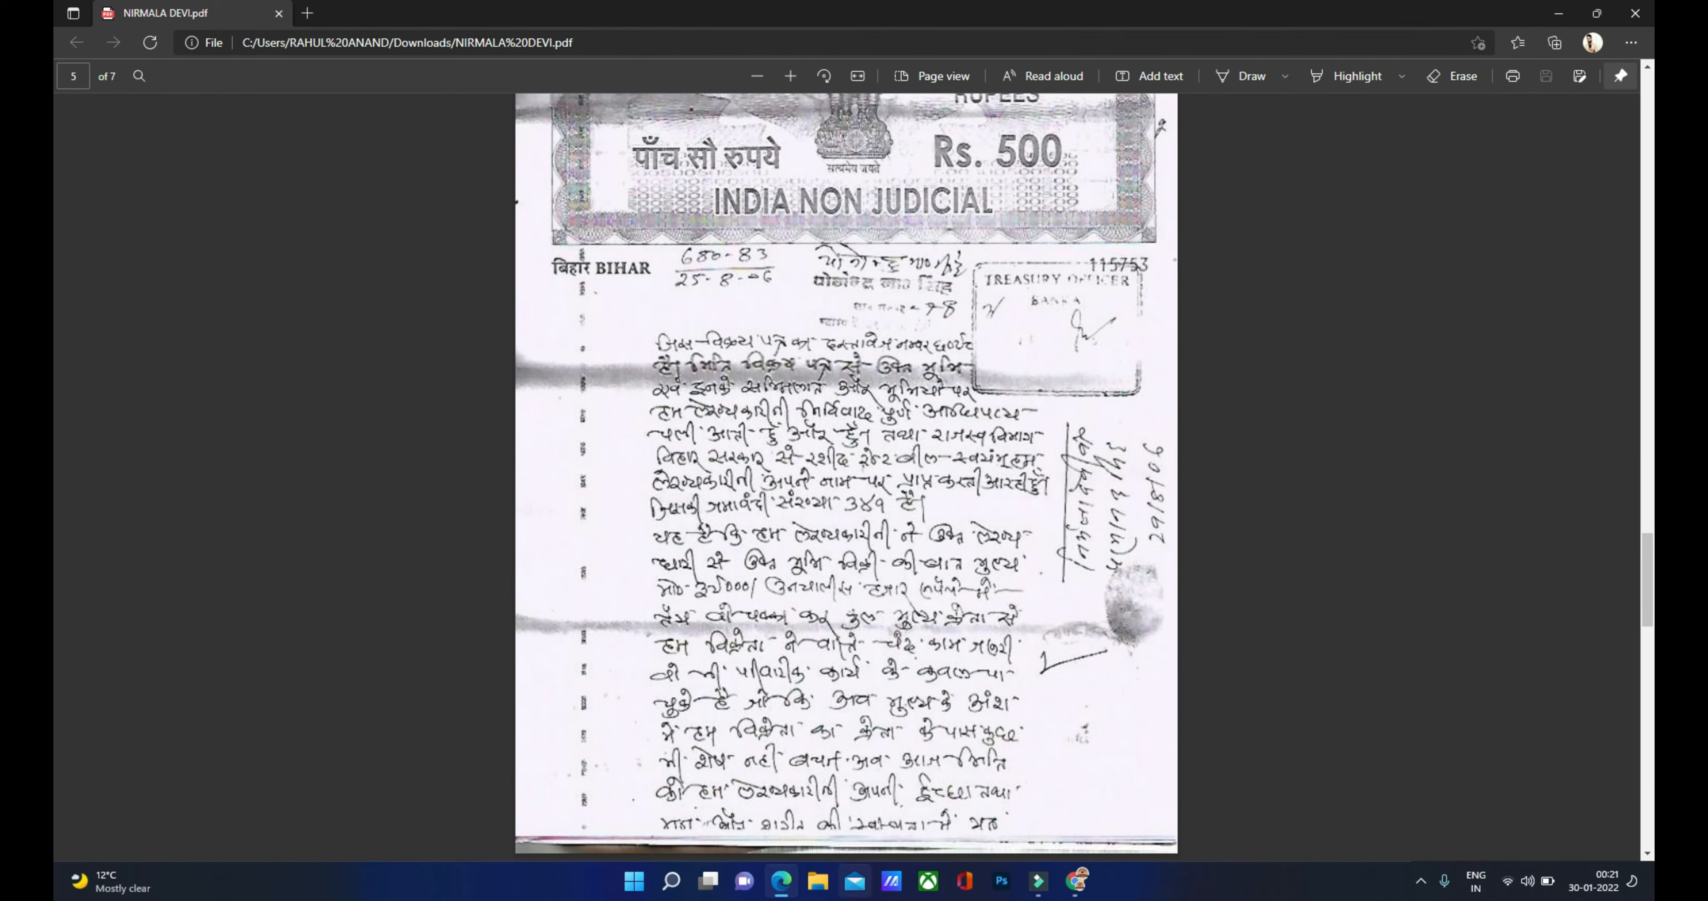
click(1066, 884)
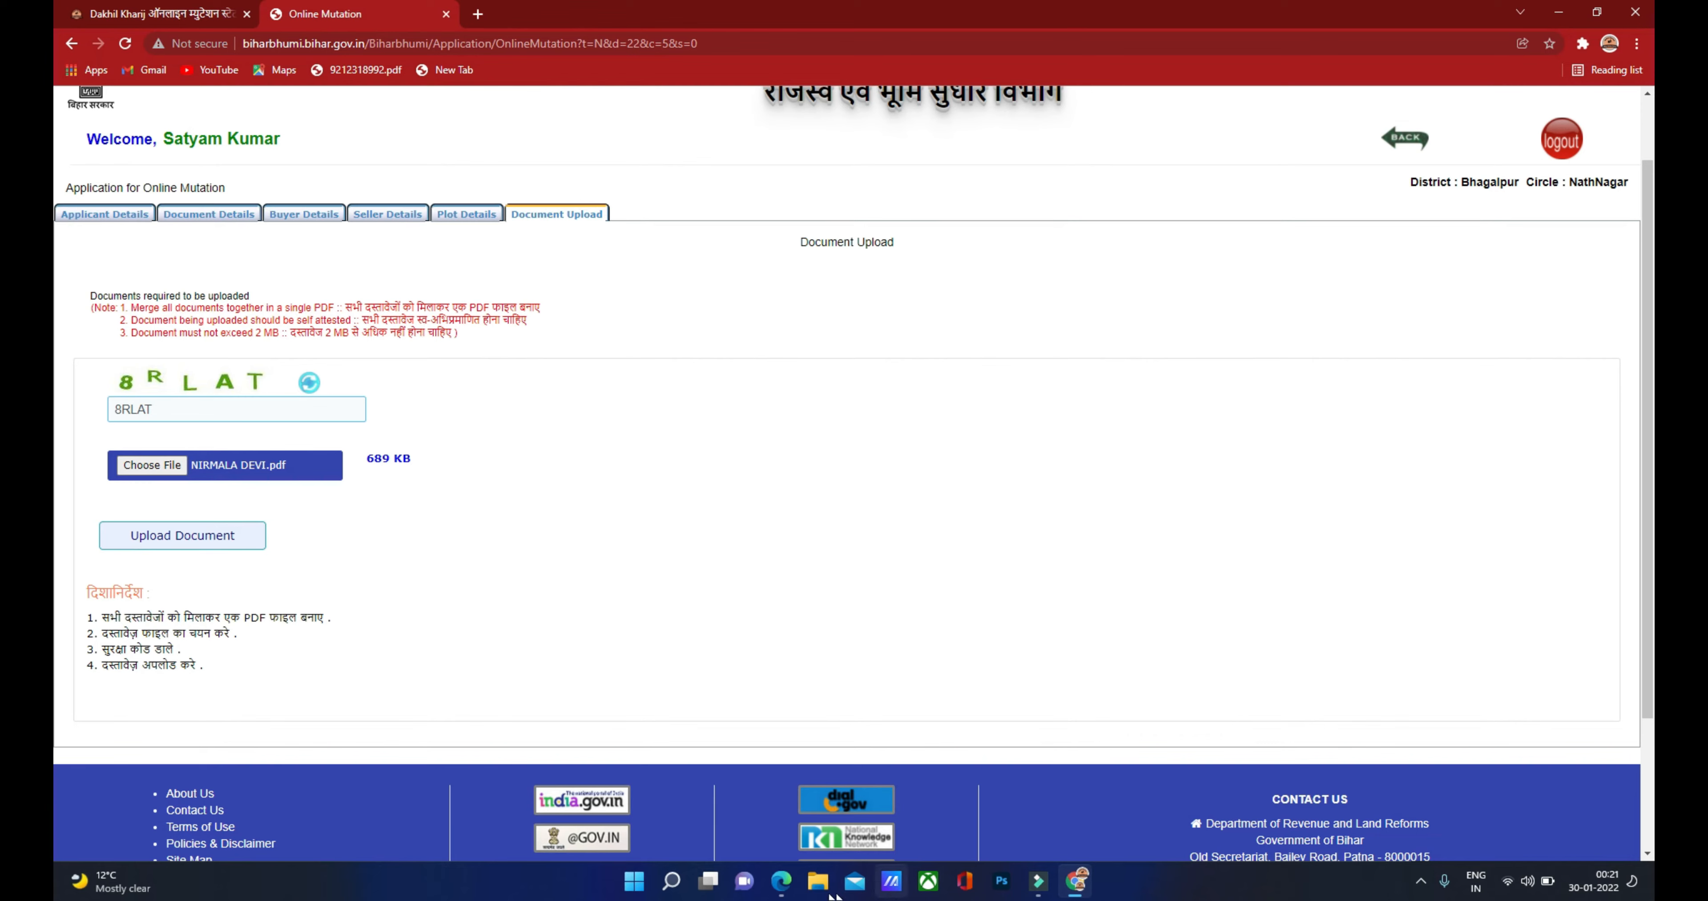
click(781, 881)
scroll(727, 480, down, 15)
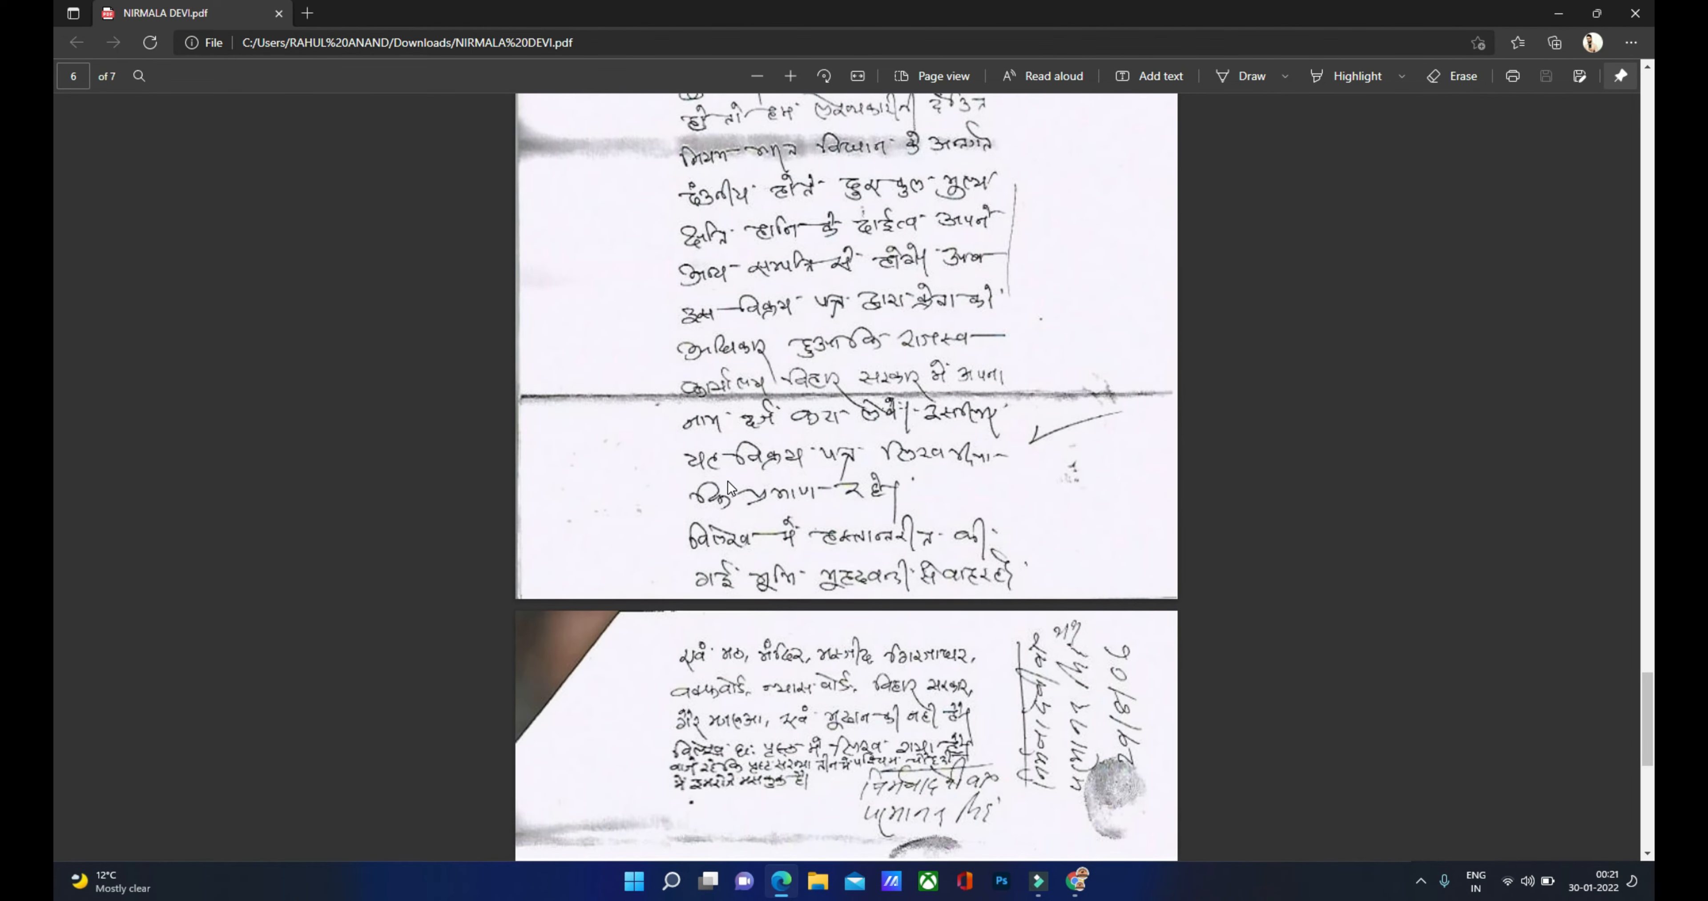
scroll(855, 553, down, 2)
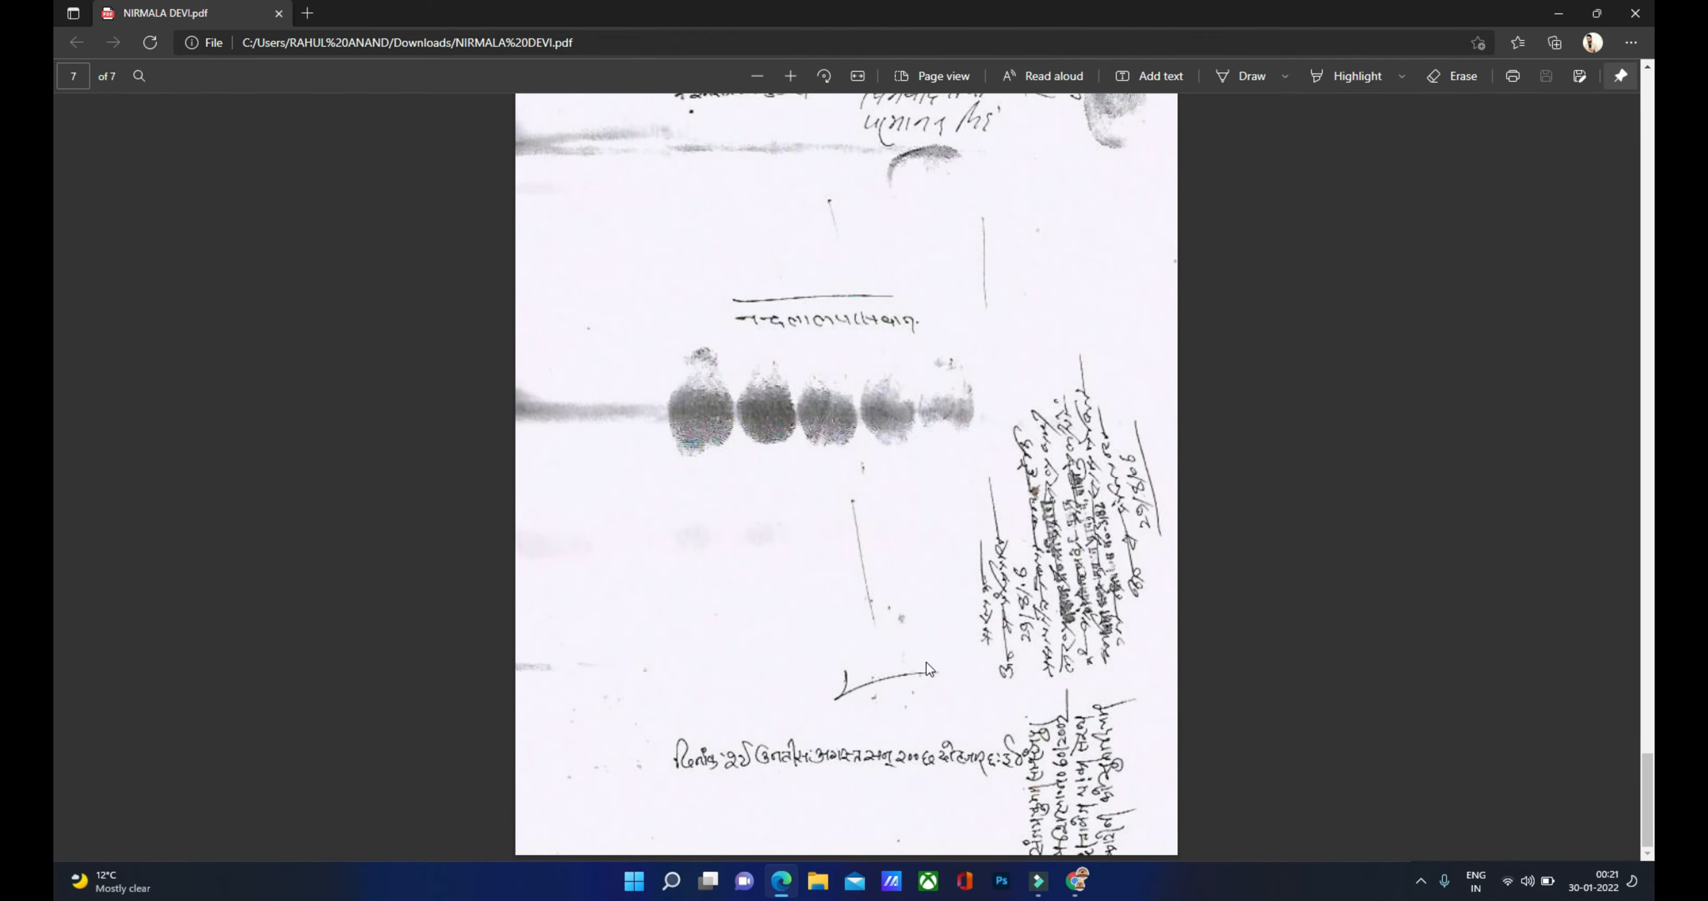
scroll(919, 659, up, 15)
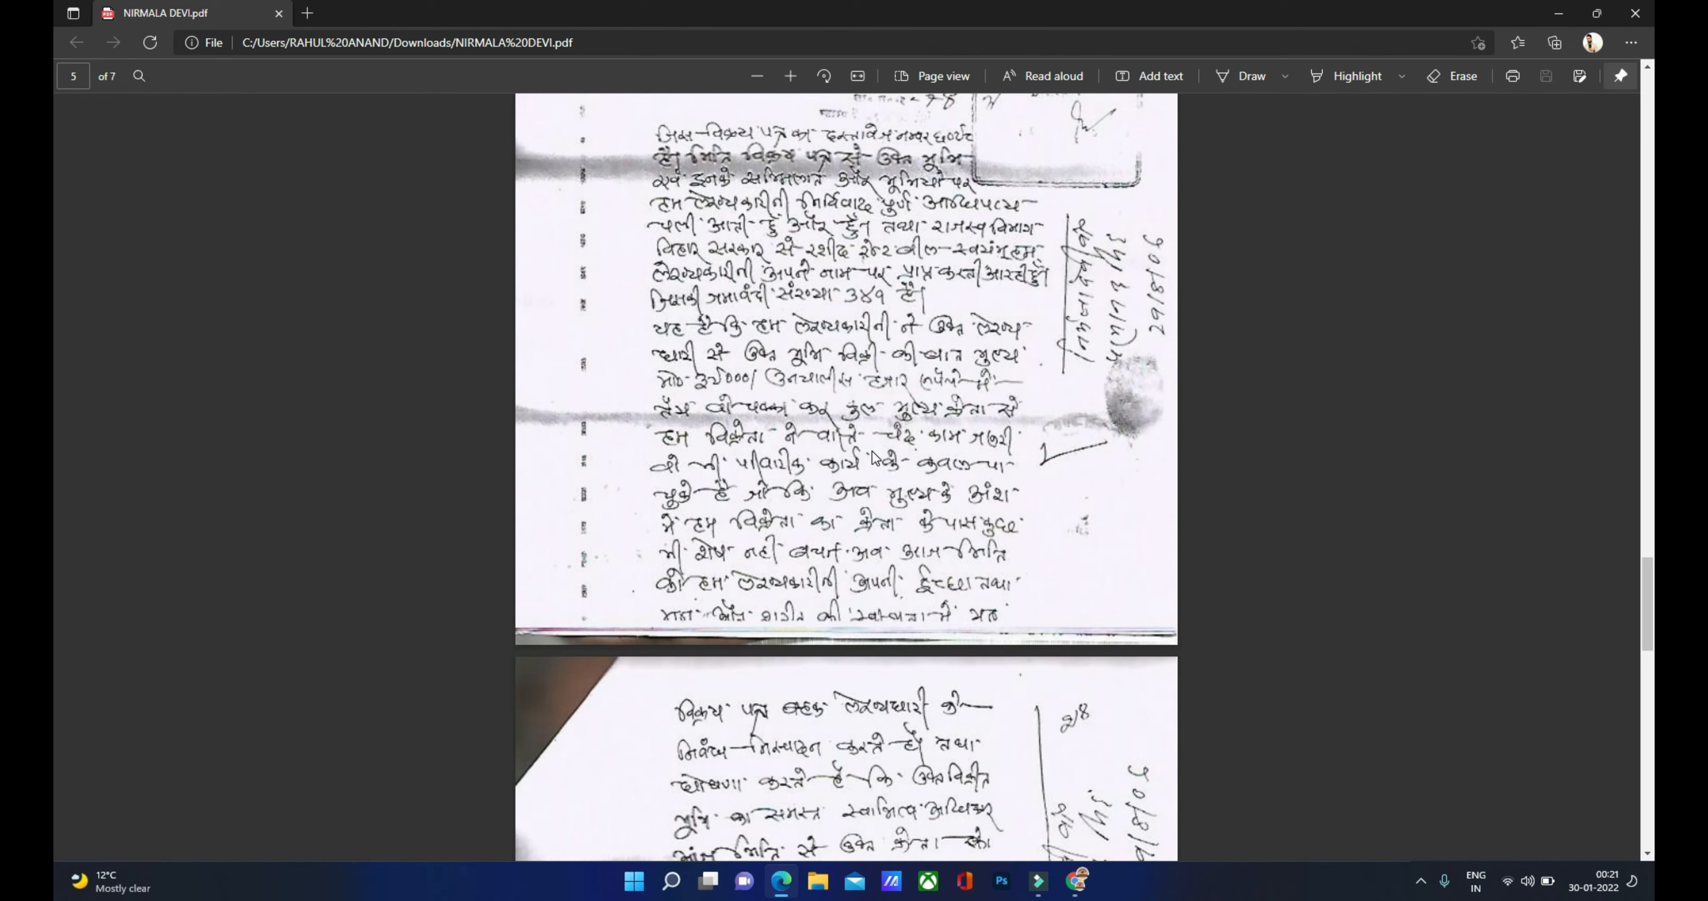
scroll(868, 445, up, 7)
scroll(867, 445, up, 8)
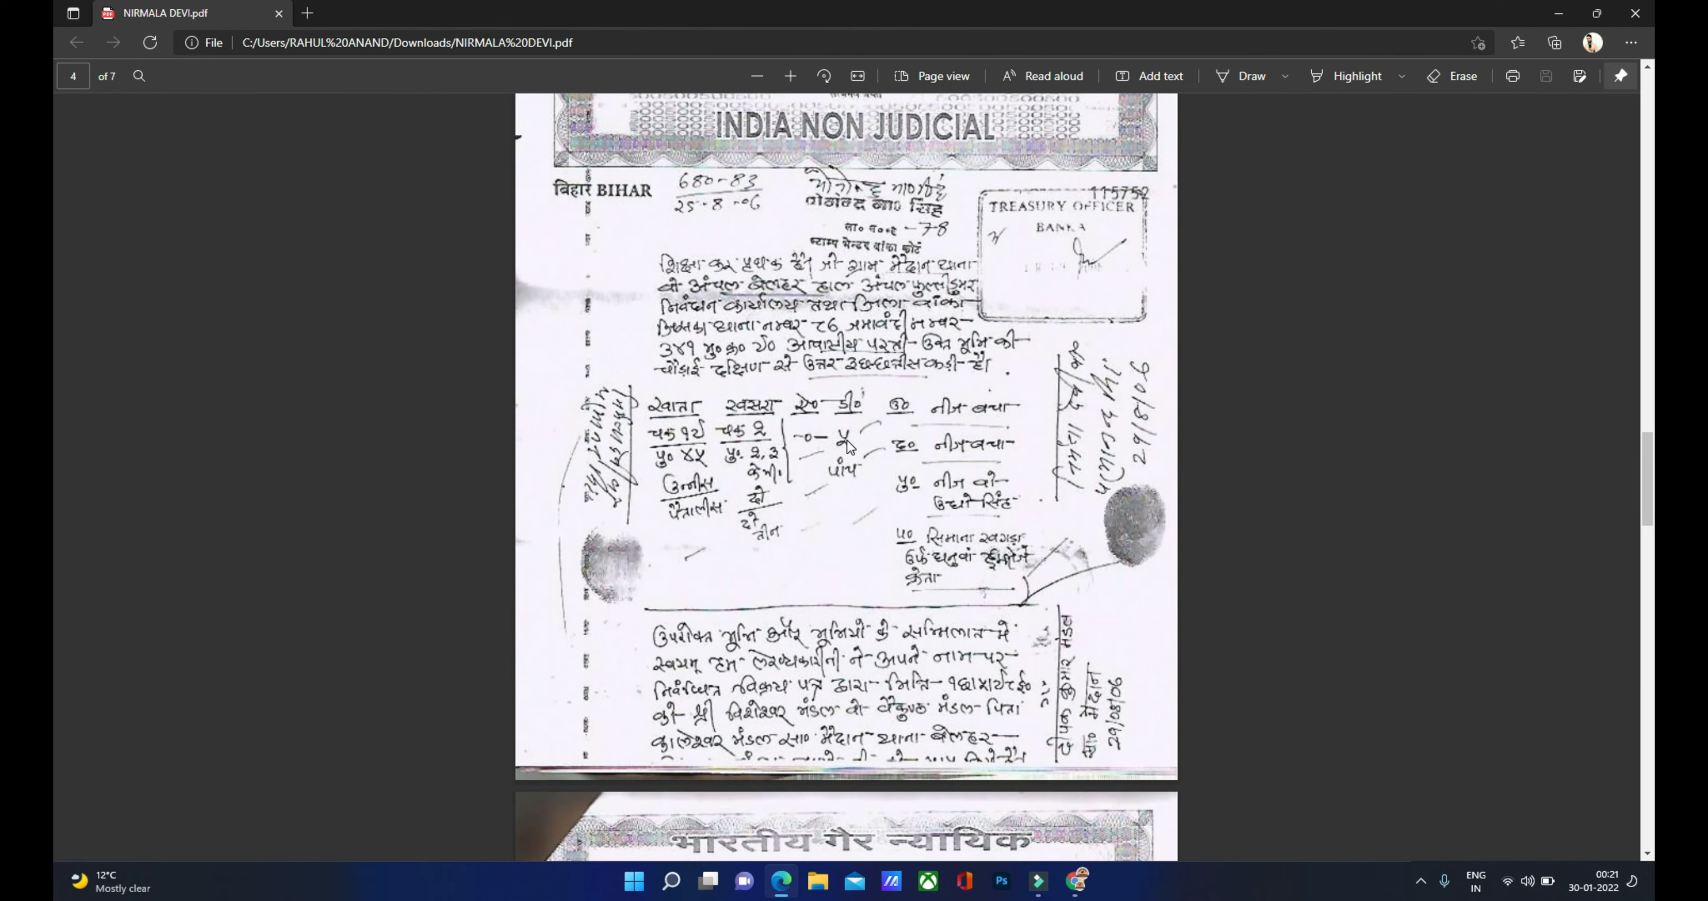
Step: Upload the deed PDF, accept the घोषणापत्र declaration, and open Preview & Submit
click(1077, 881)
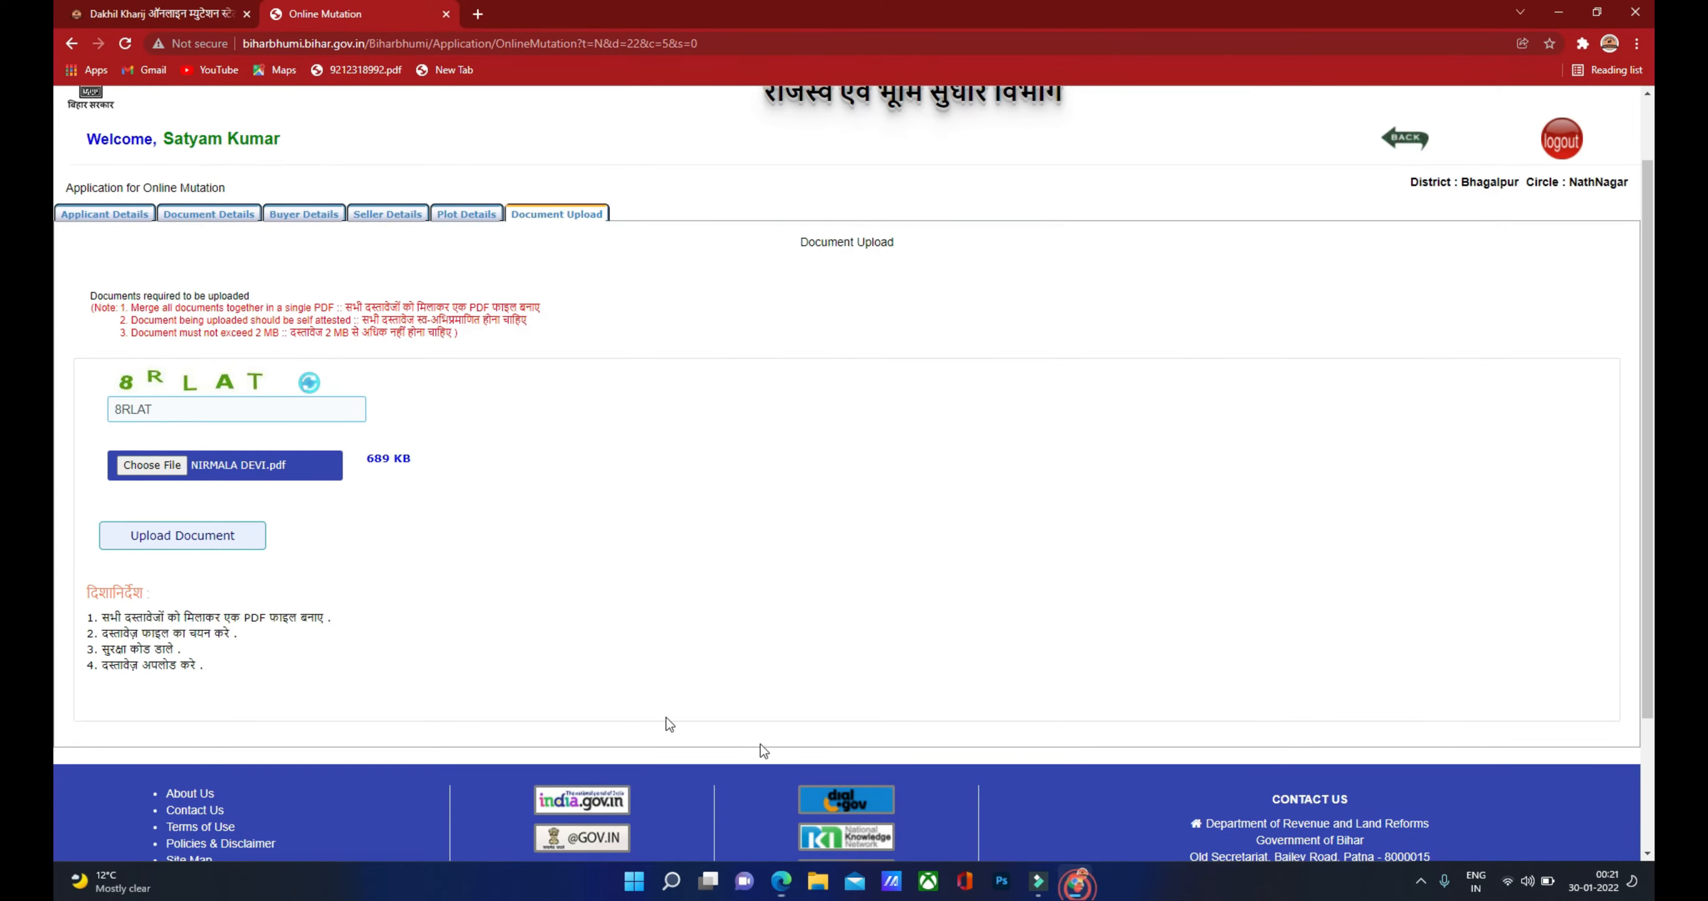
click(188, 538)
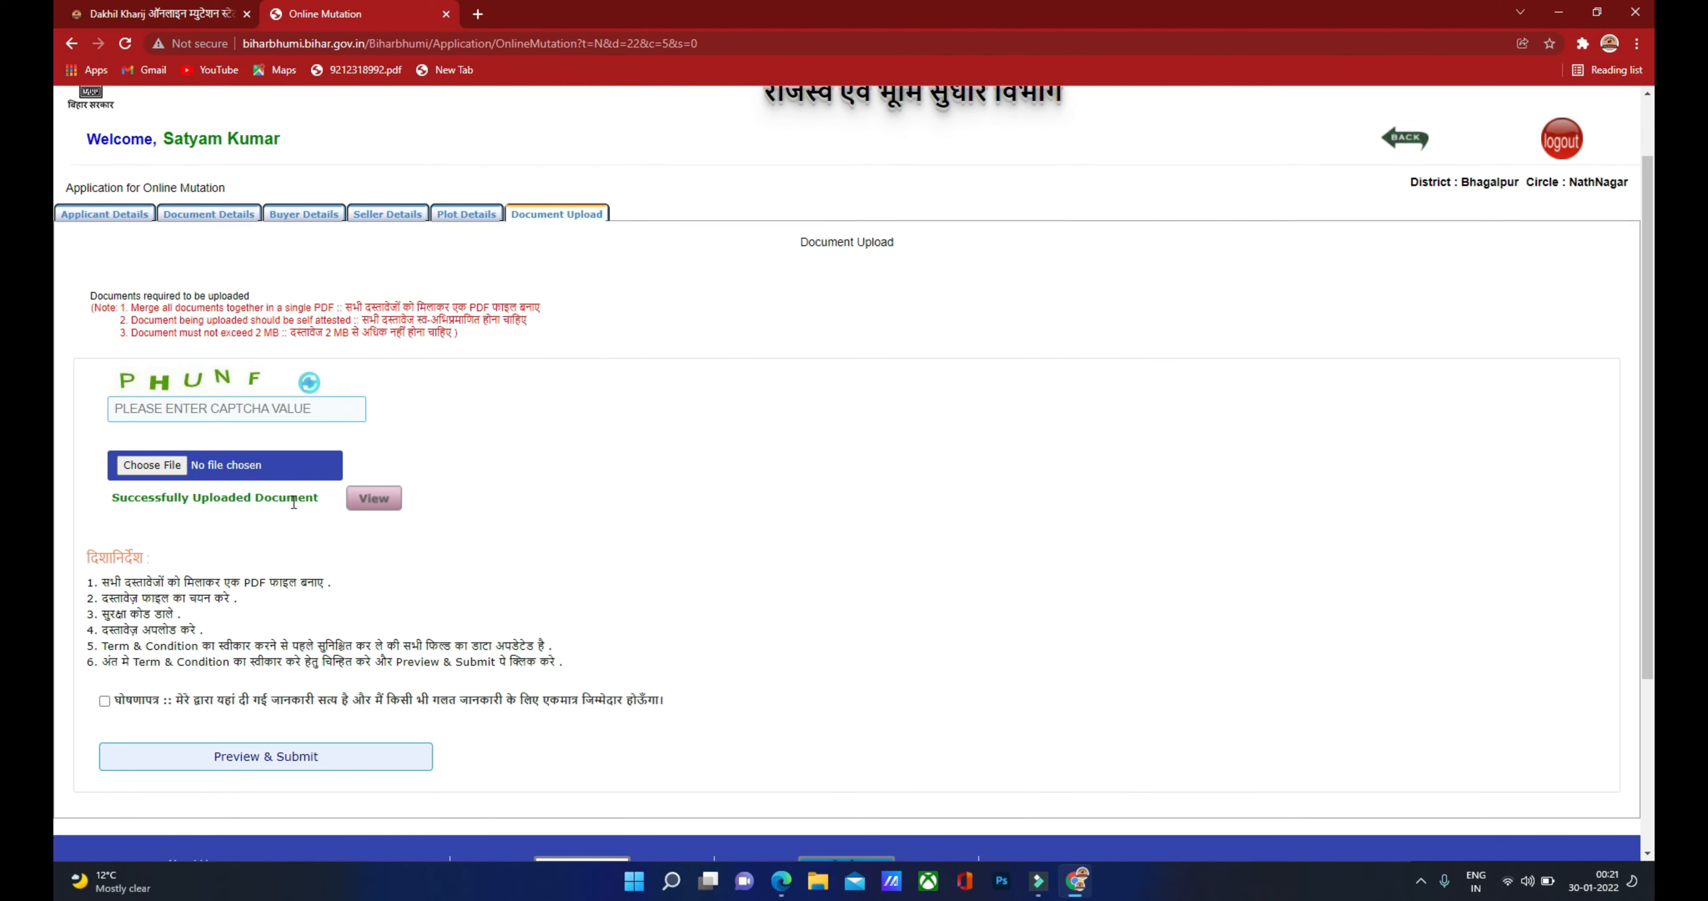
scroll(286, 535, down, 1)
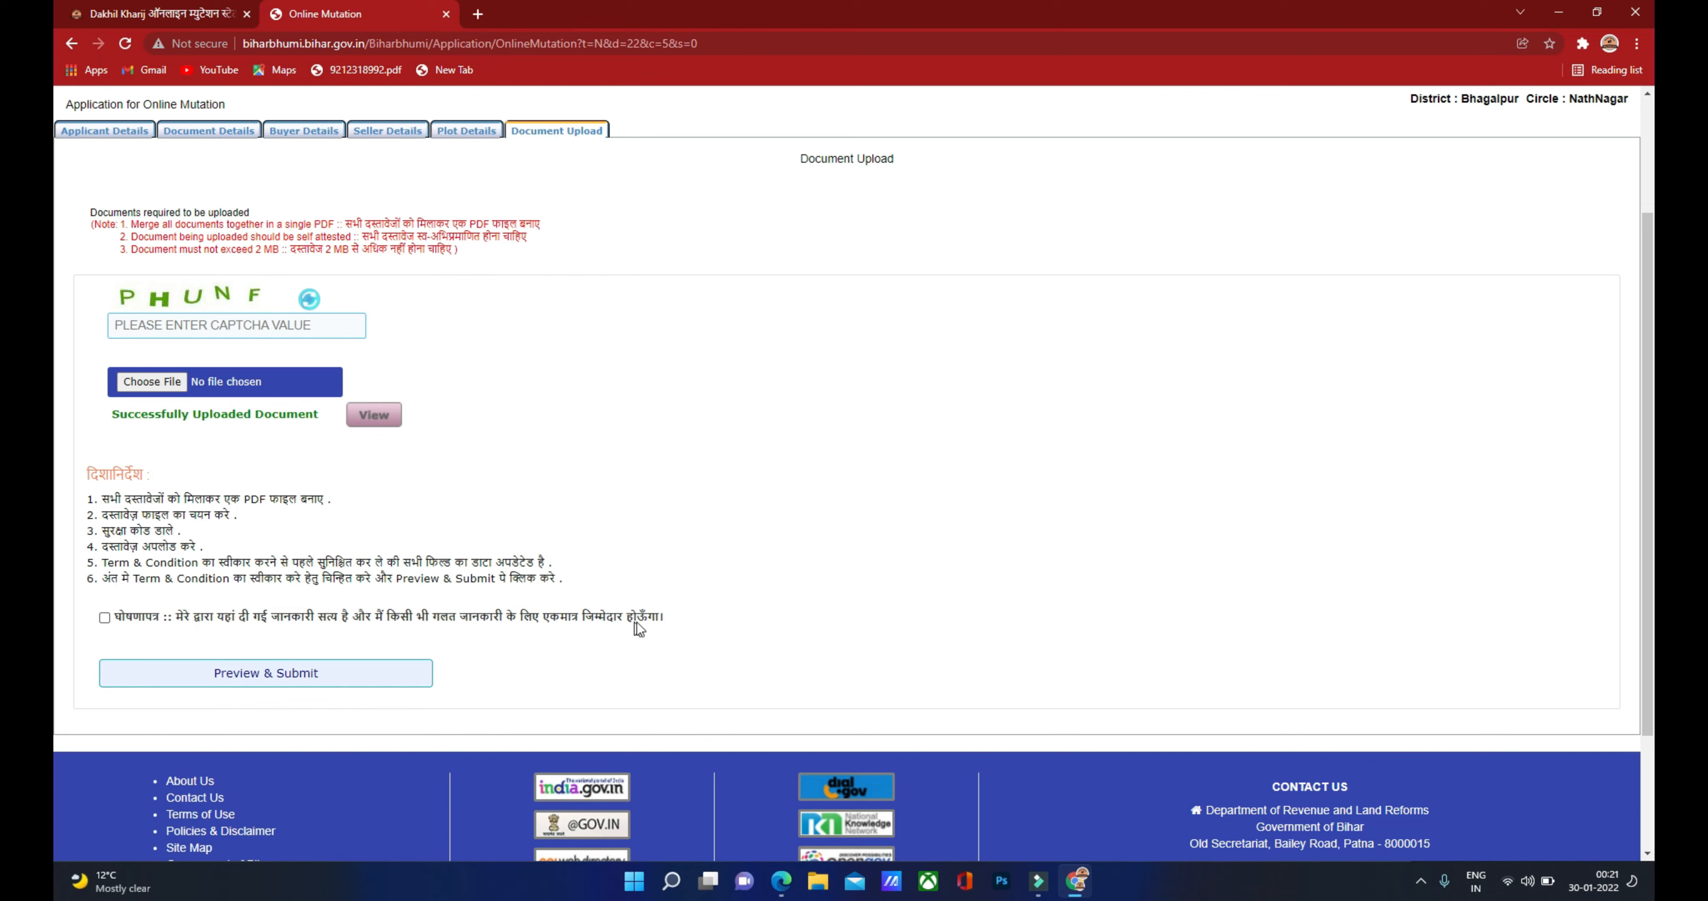
click(104, 618)
click(258, 681)
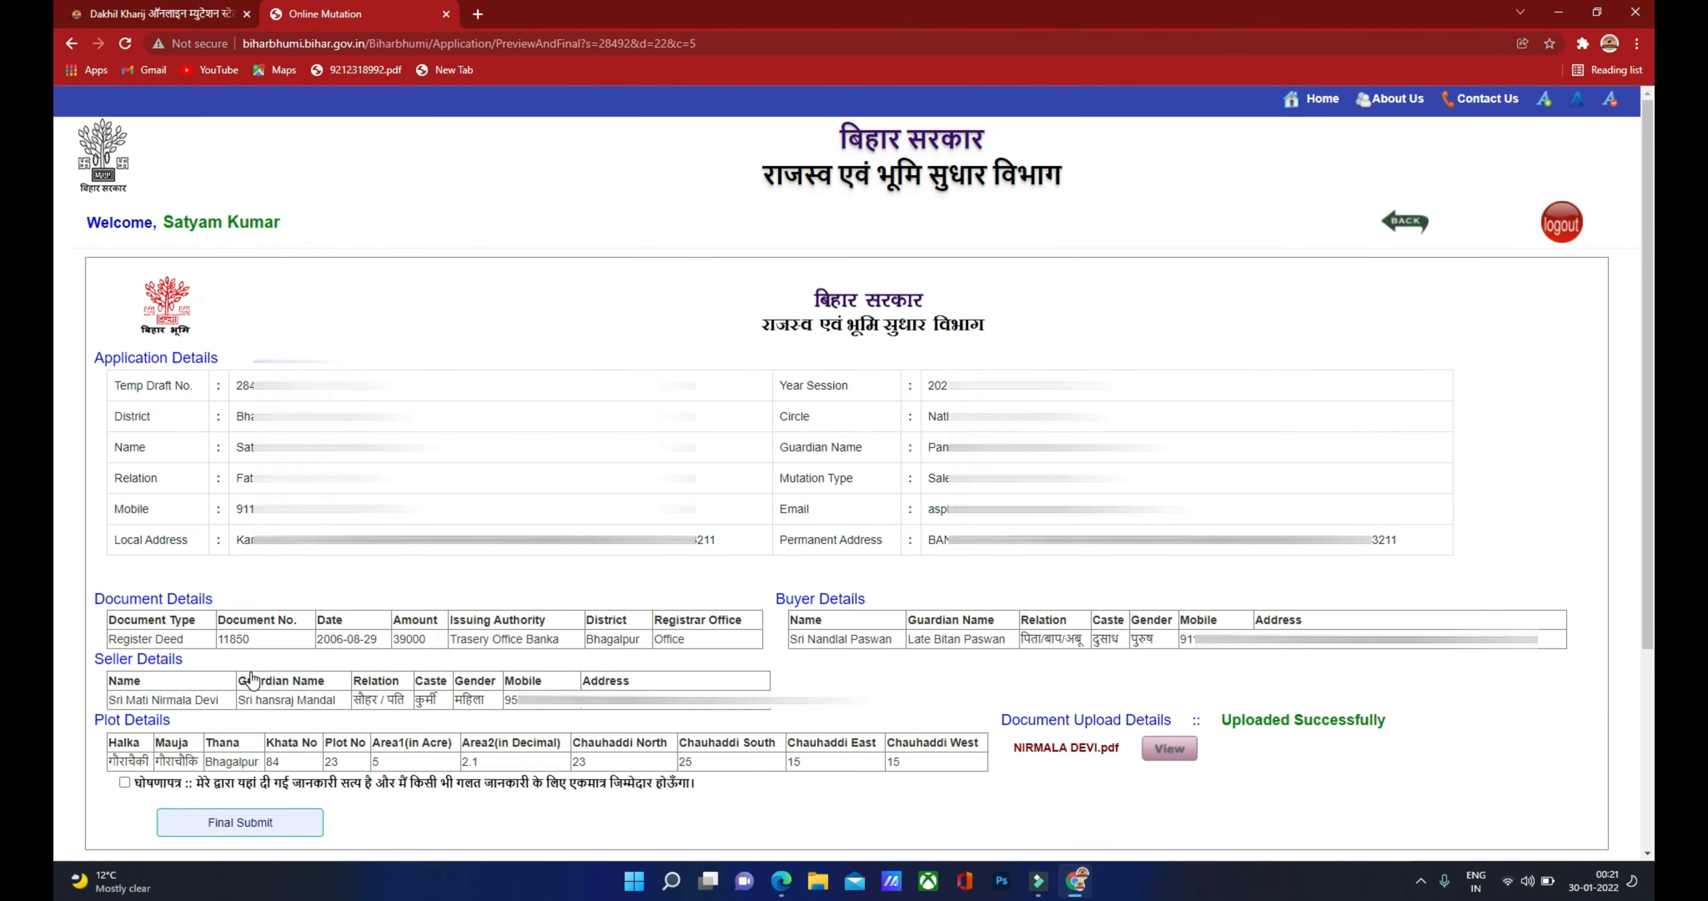
Step: Review the application preview, tick the declaration, and Final Submit the mutation application
scroll(709, 334, down, 1)
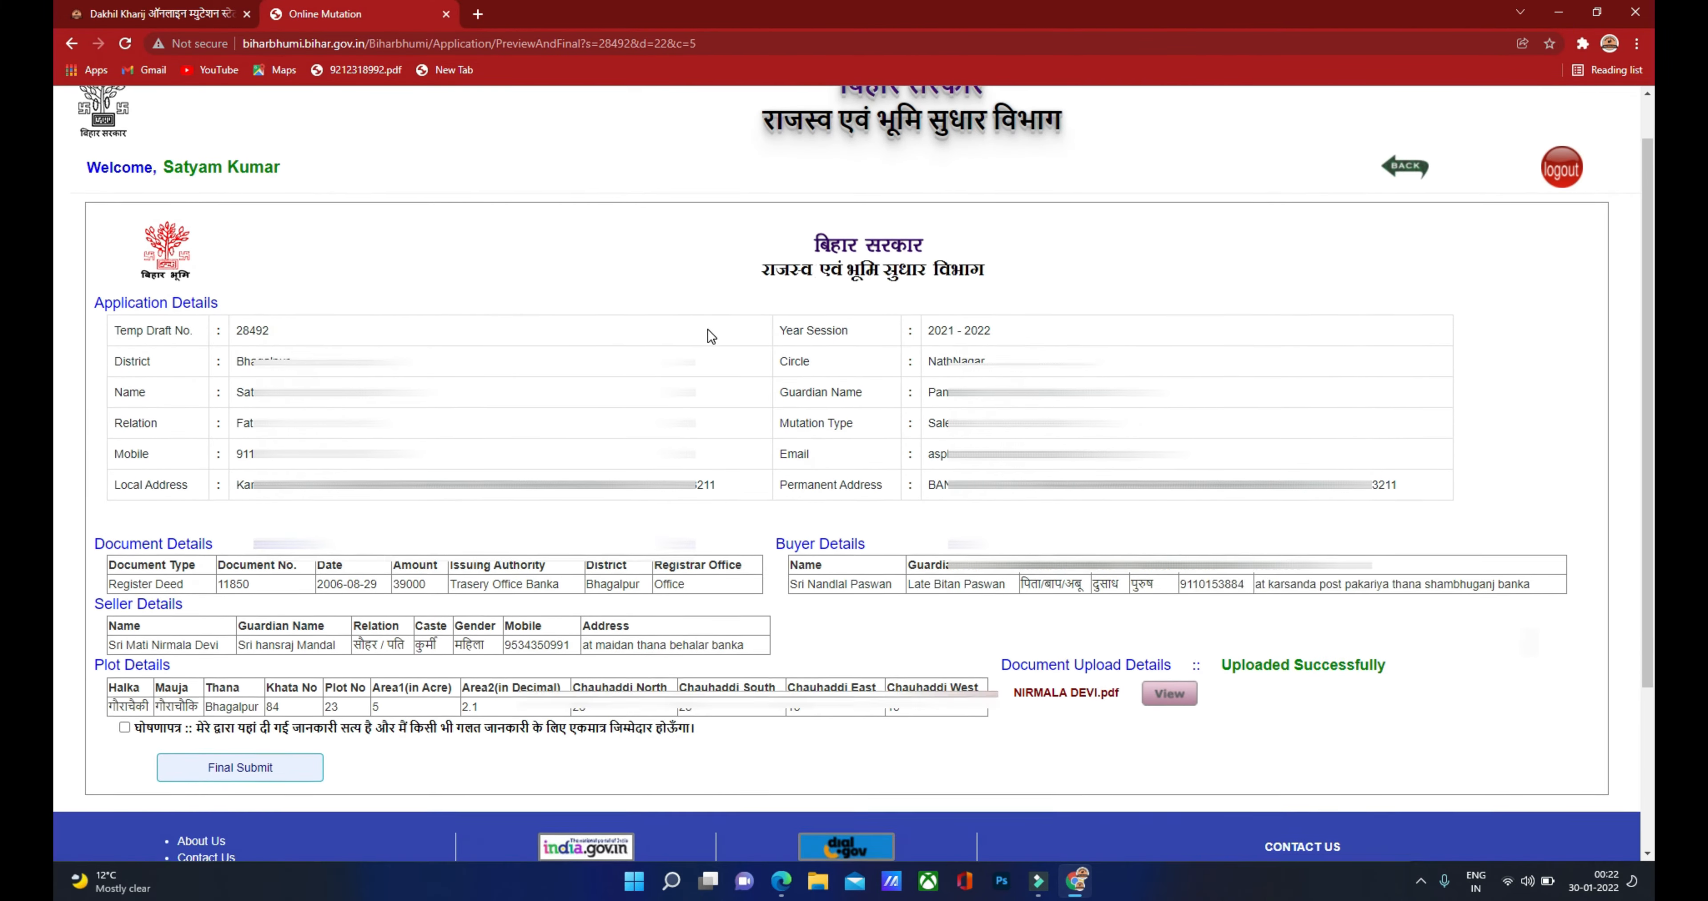
scroll(708, 329, down, 2)
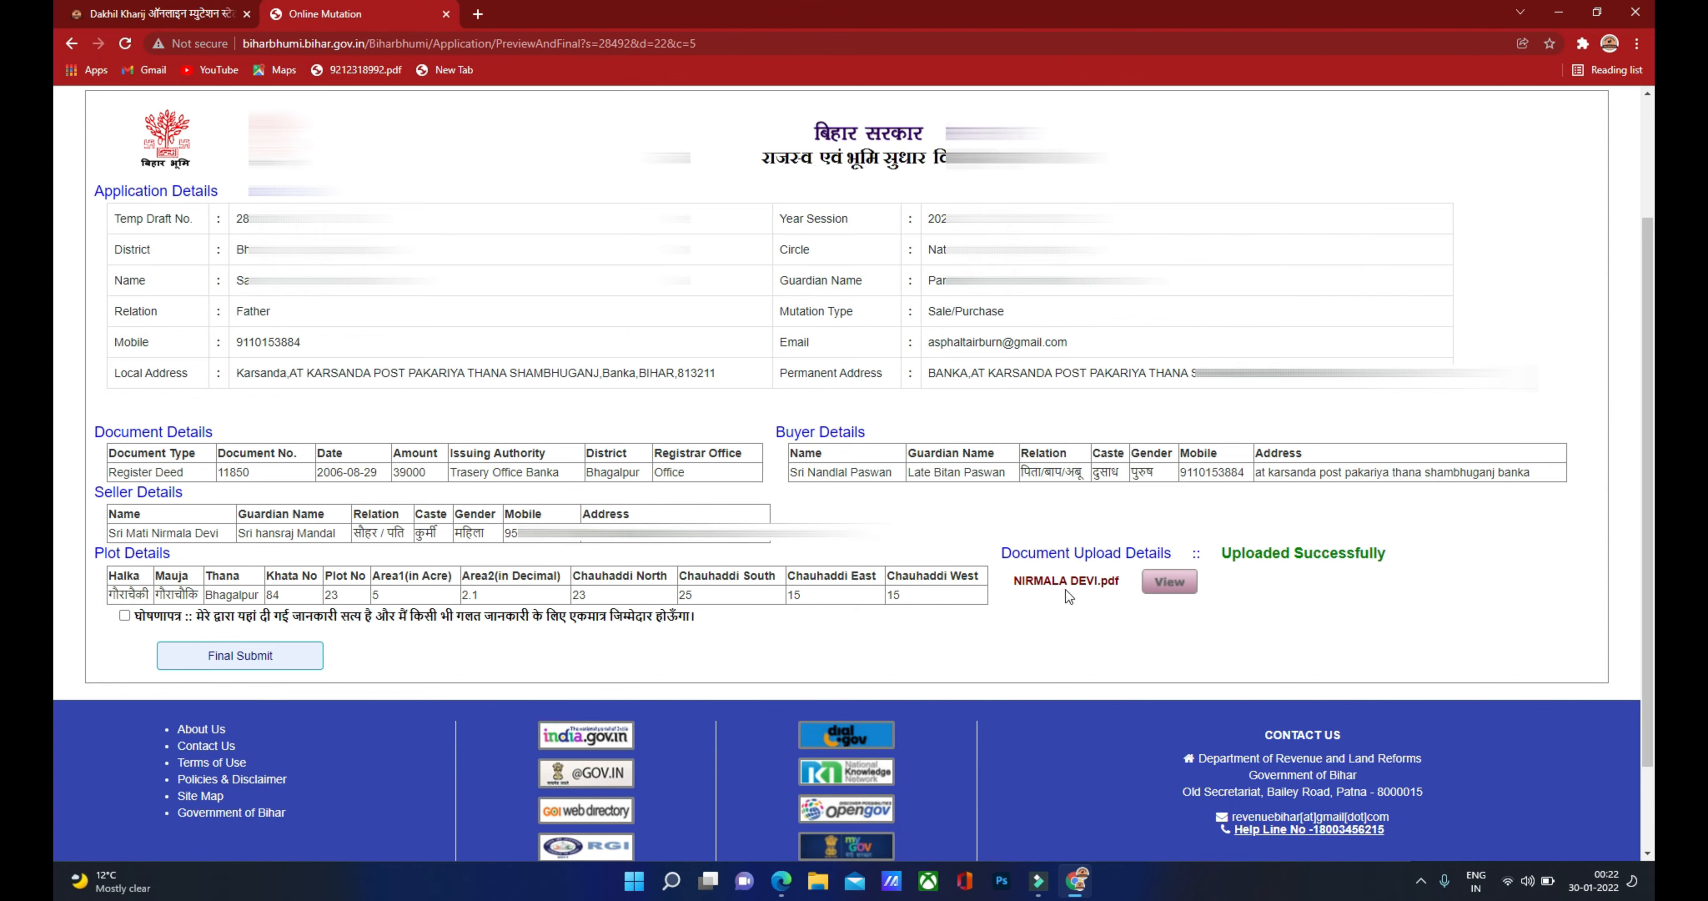
scroll(892, 559, down, 1)
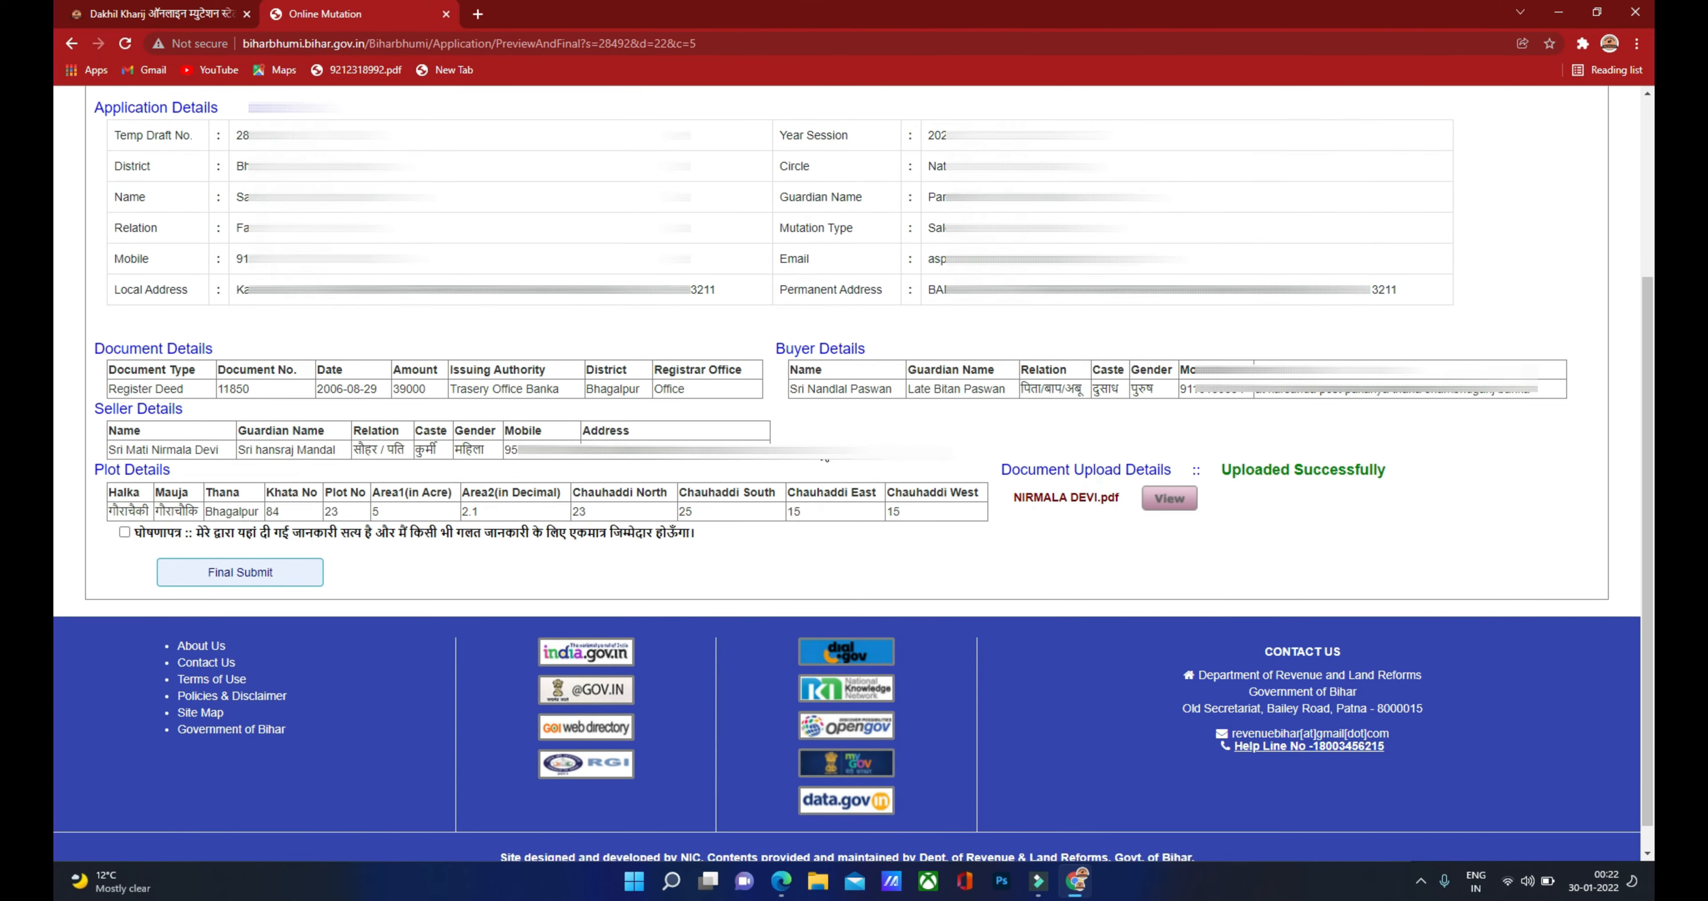
click(124, 532)
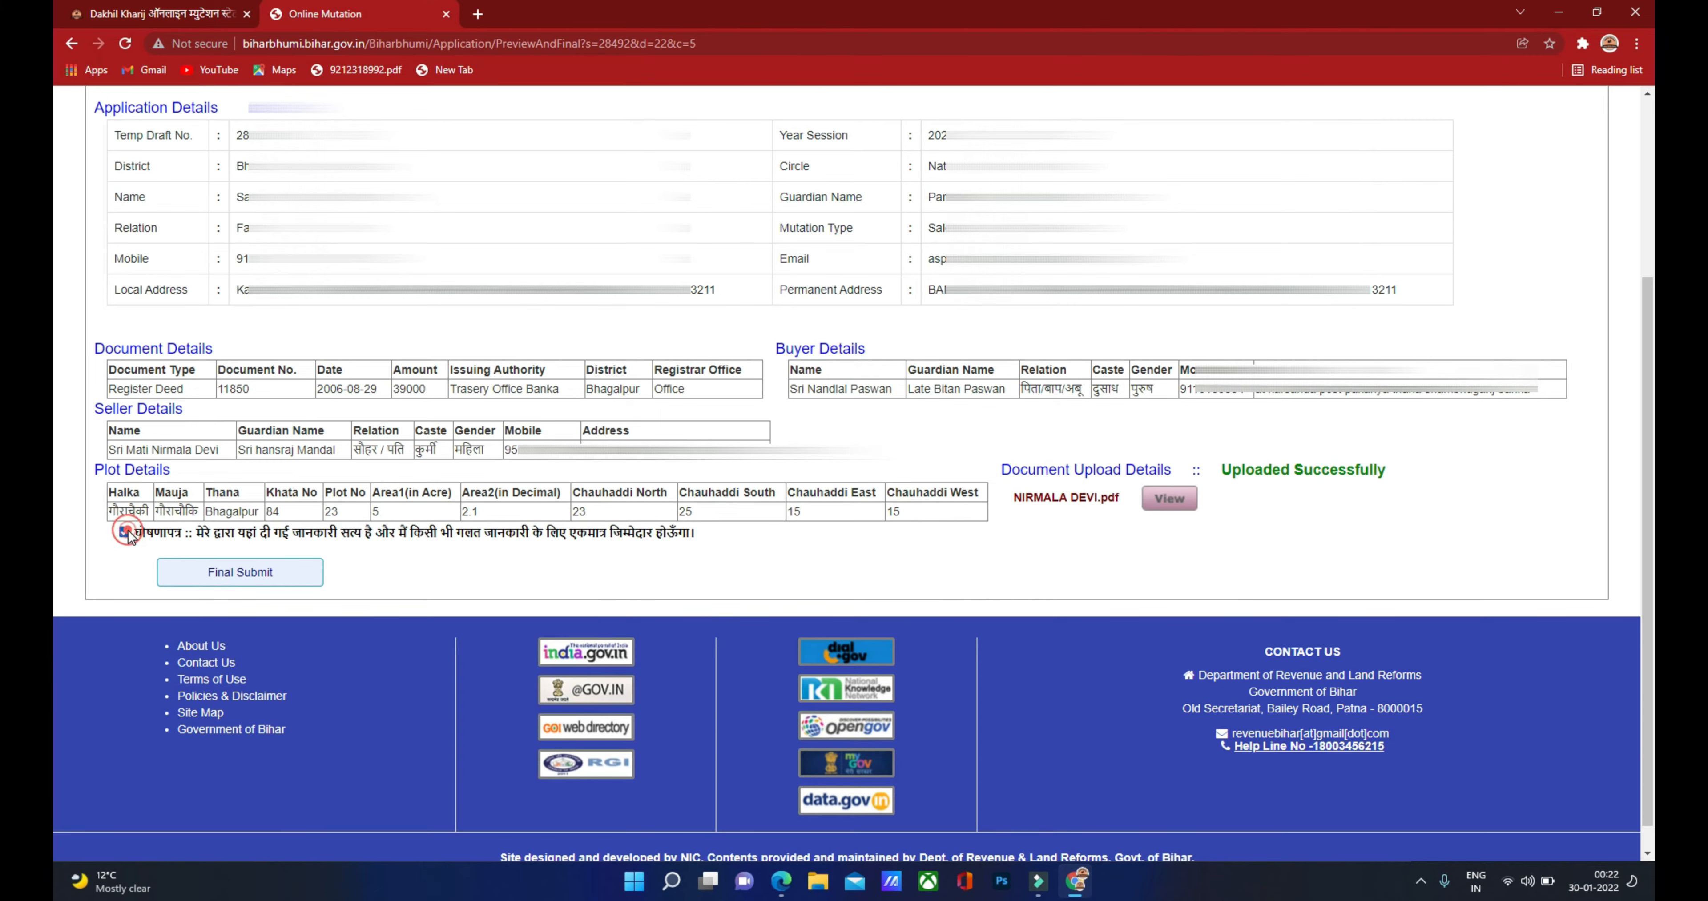
click(236, 574)
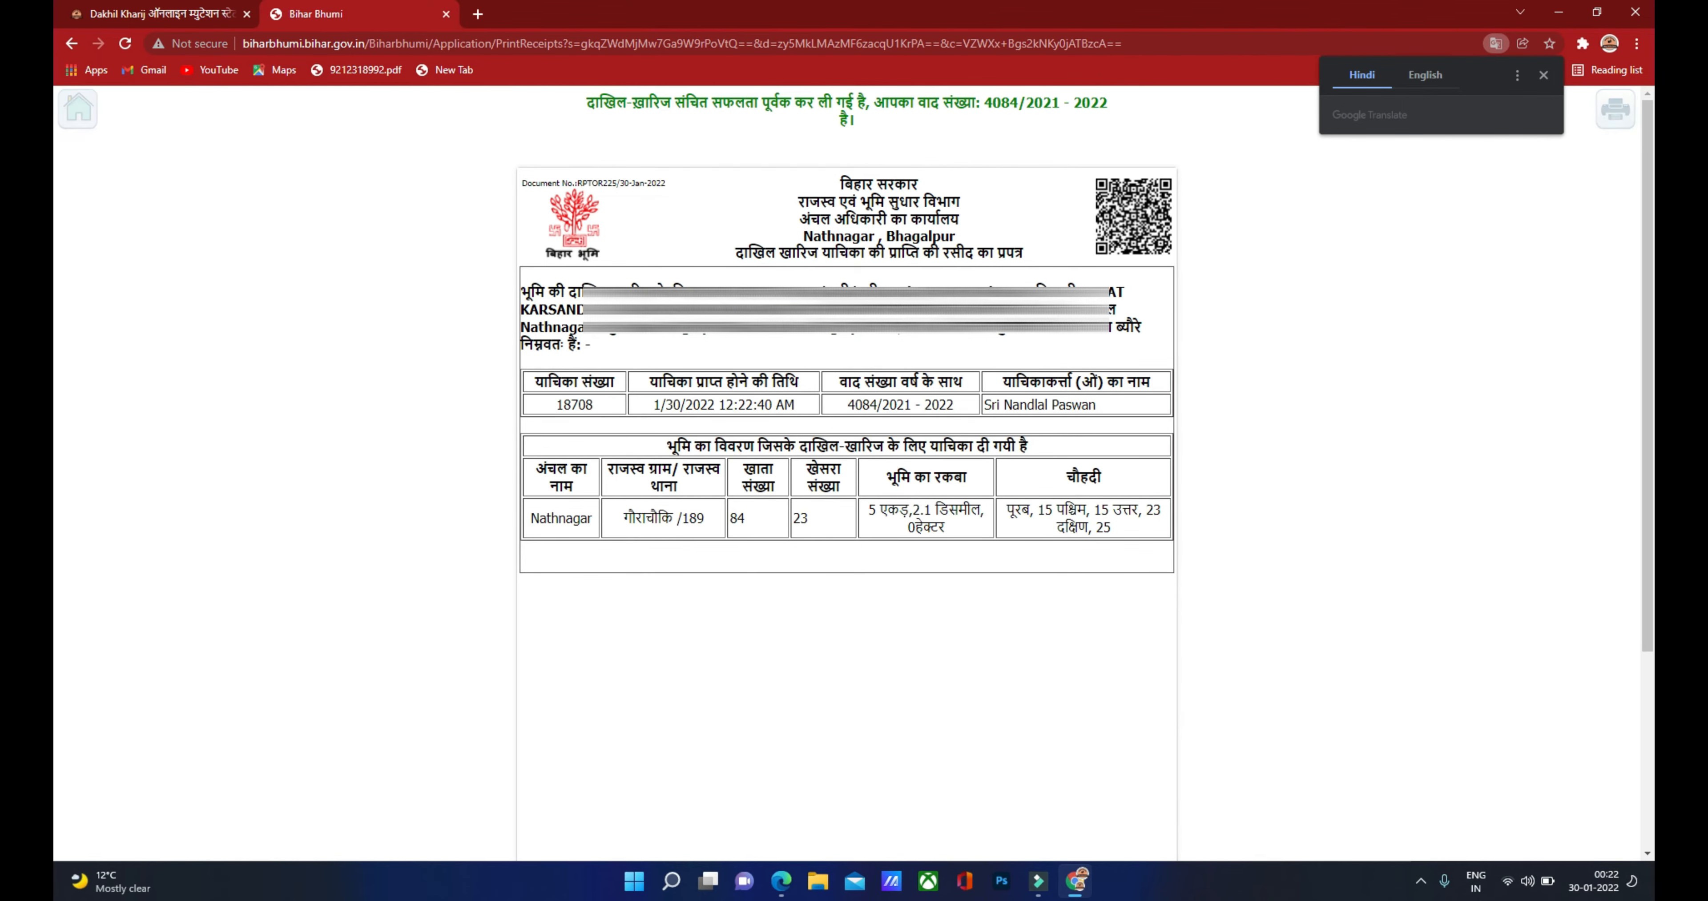
Step: Save the mutation receipt as a PDF, select its case number, and return to the Dakhil Kharij page
scroll(693, 336, down, 5)
scroll(693, 336, up, 5)
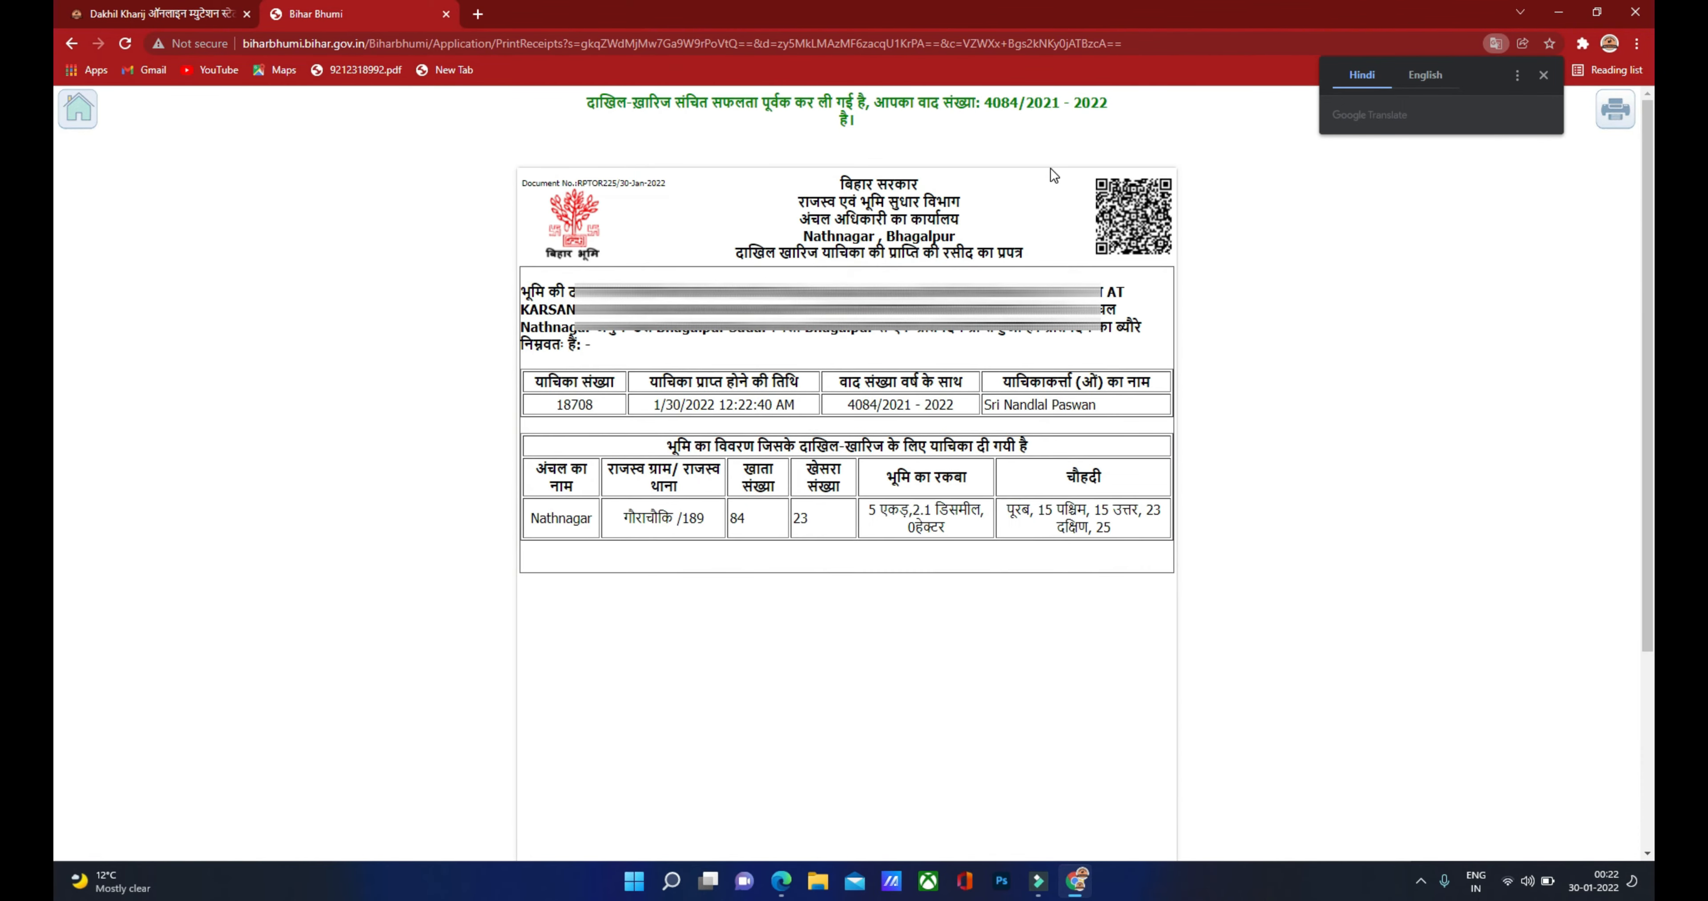
click(1541, 74)
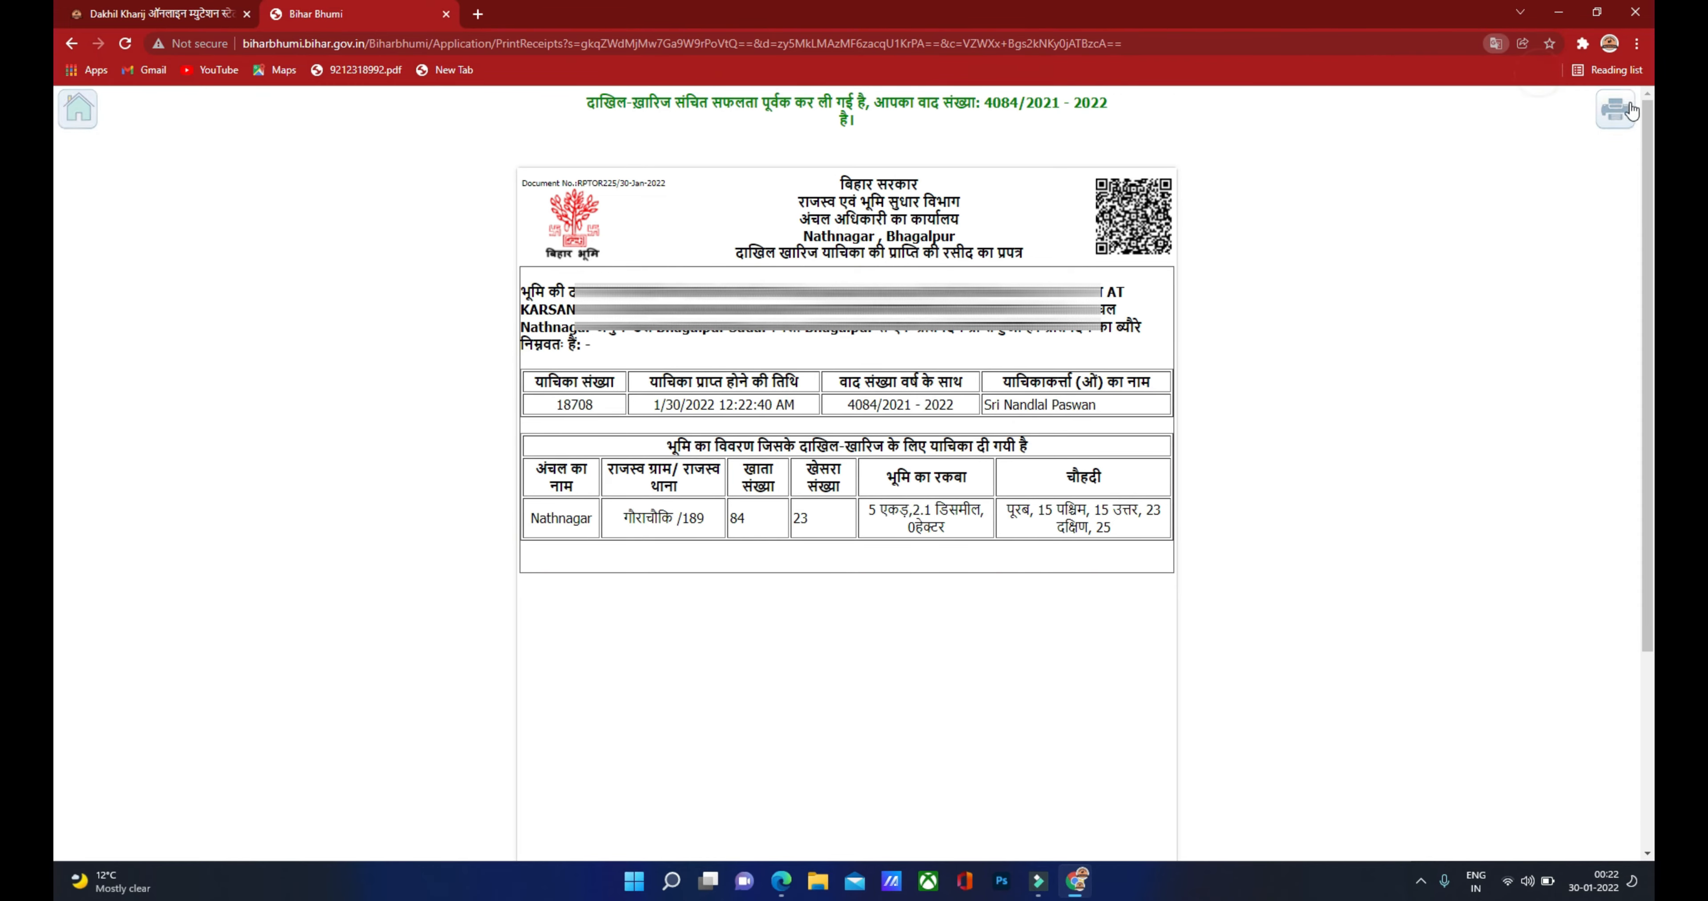
click(1621, 108)
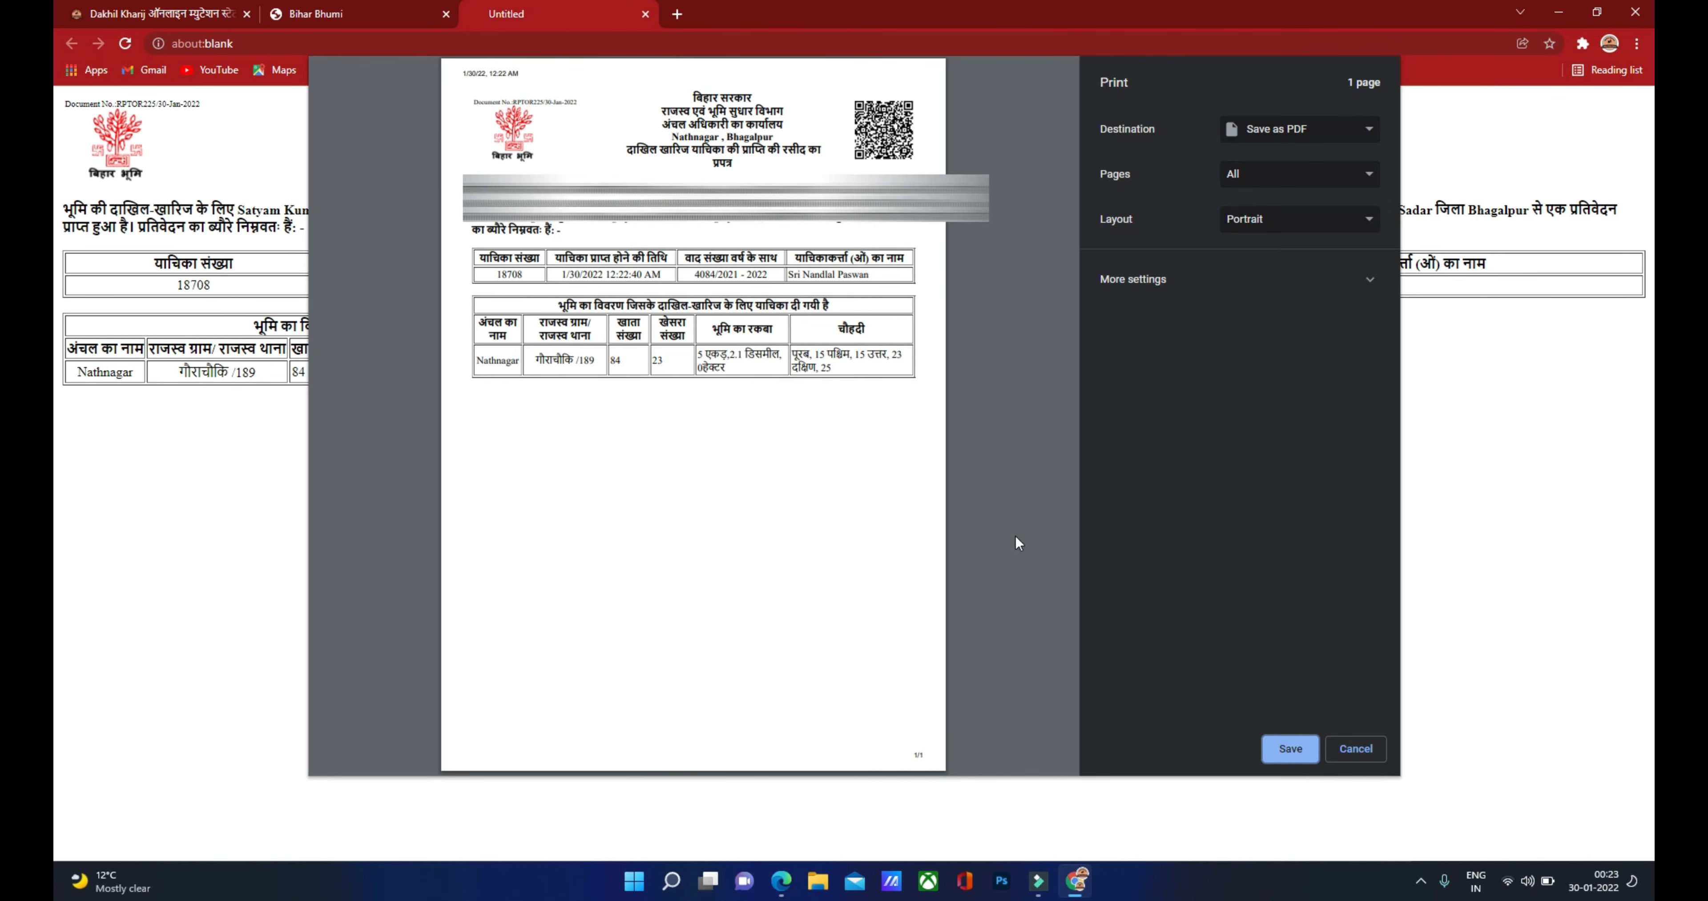
click(1281, 752)
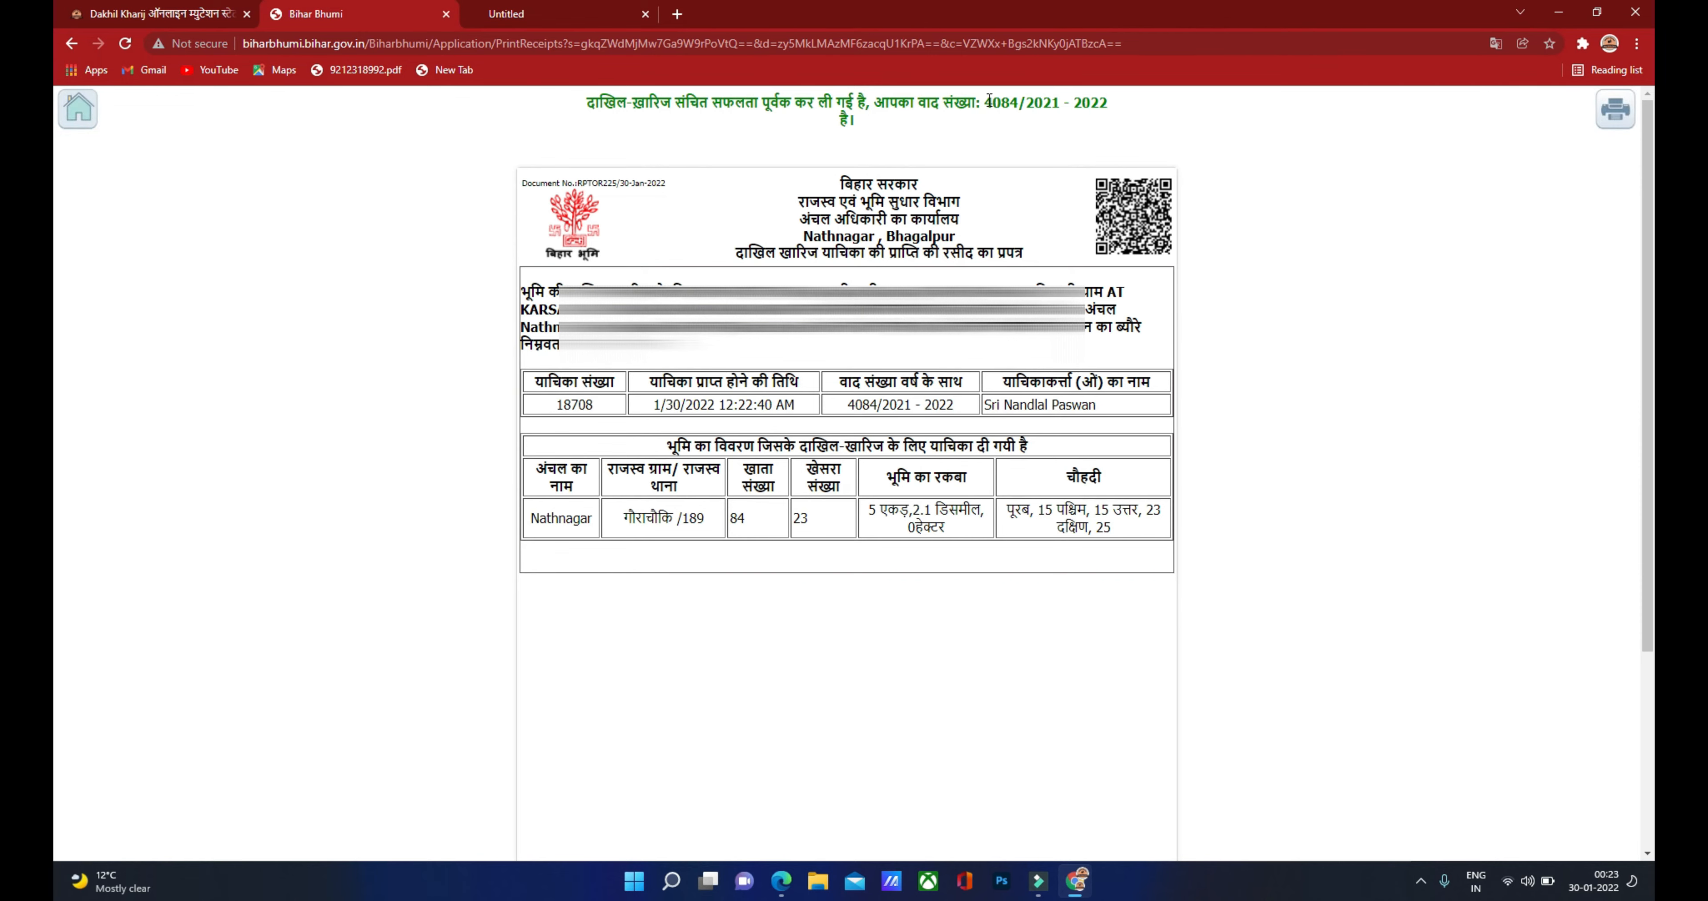
drag(983, 102, 1104, 108)
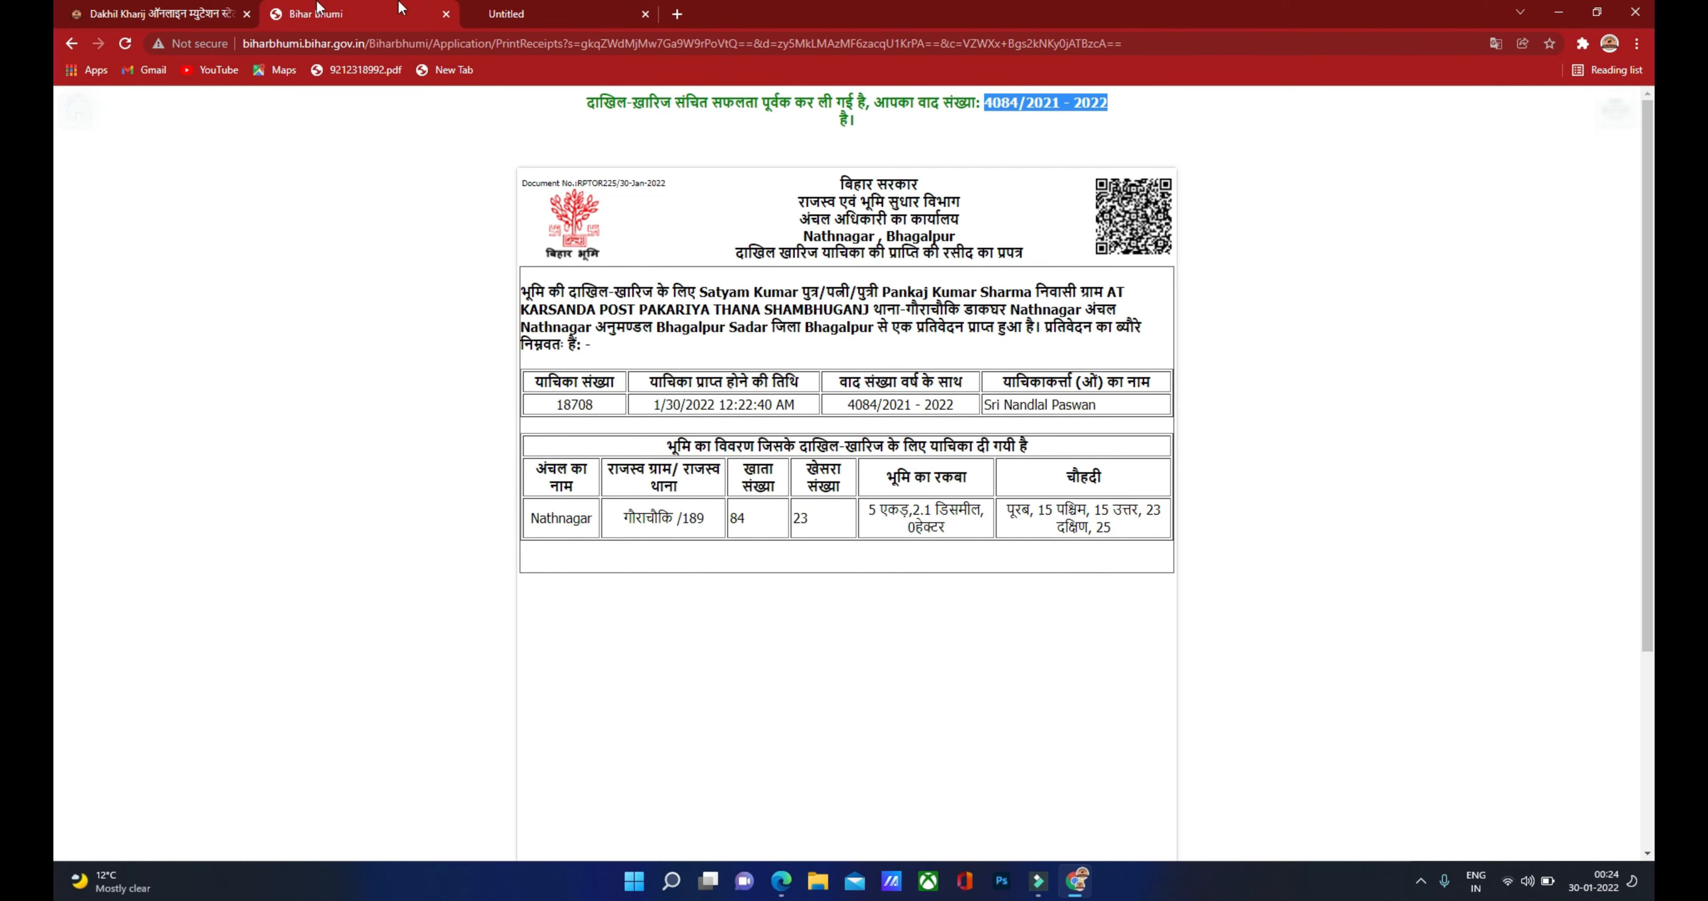
click(166, 15)
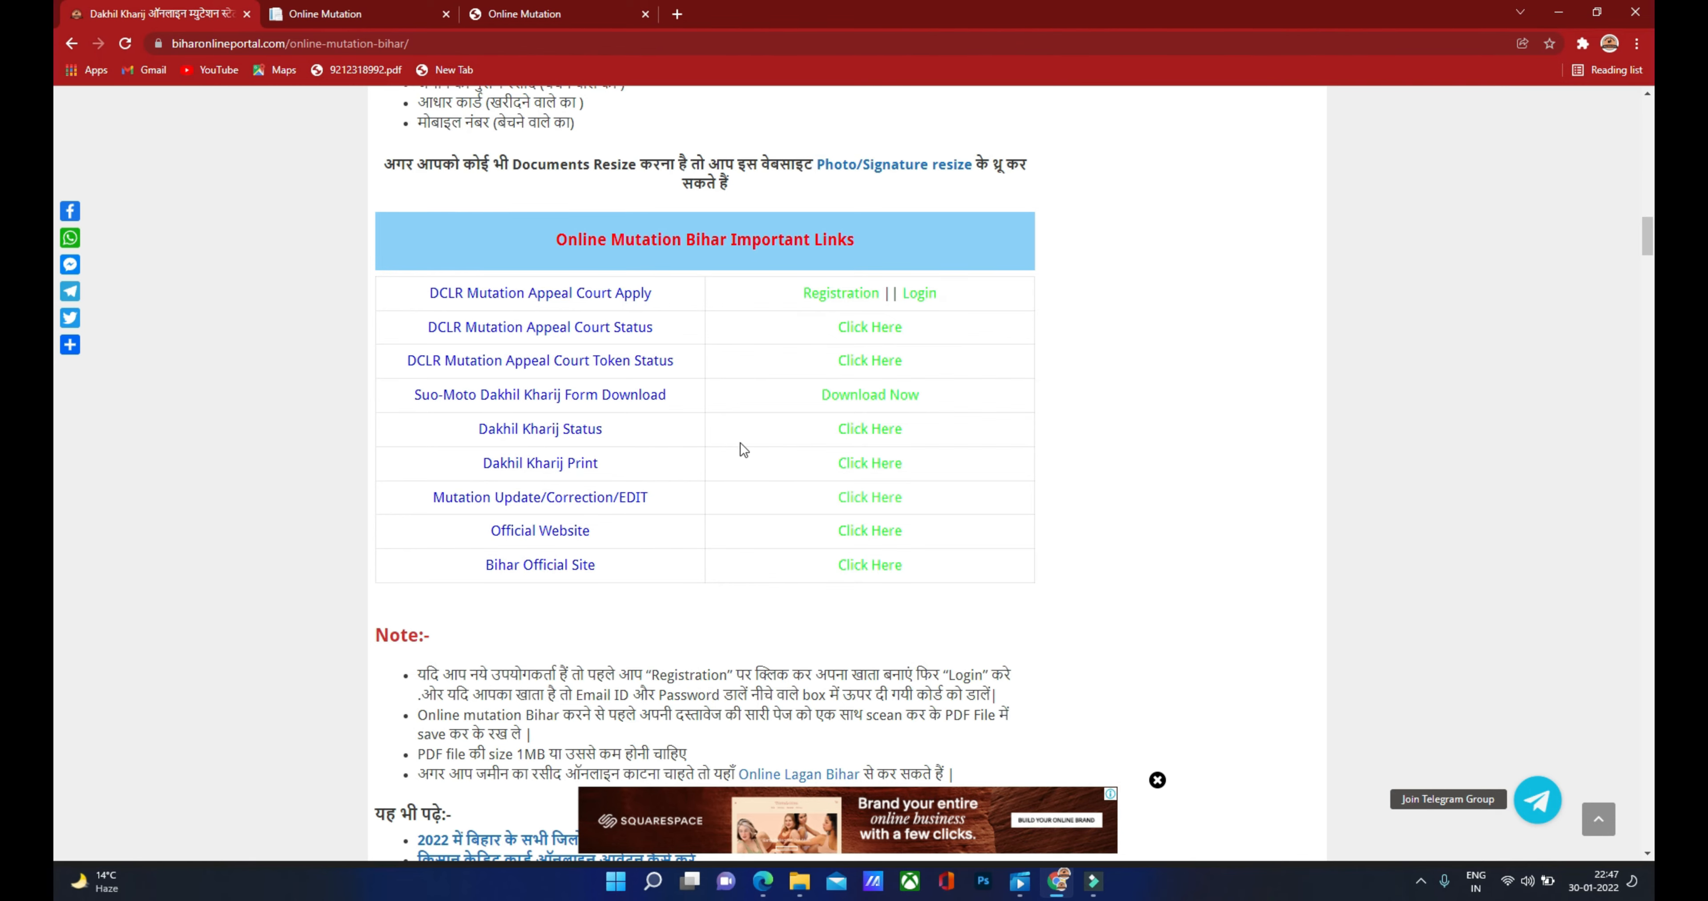
Step: On the Dakhil Kharij Status page, select district Bhagalpur, circle NathNagar and year 2021 - 2022
click(871, 437)
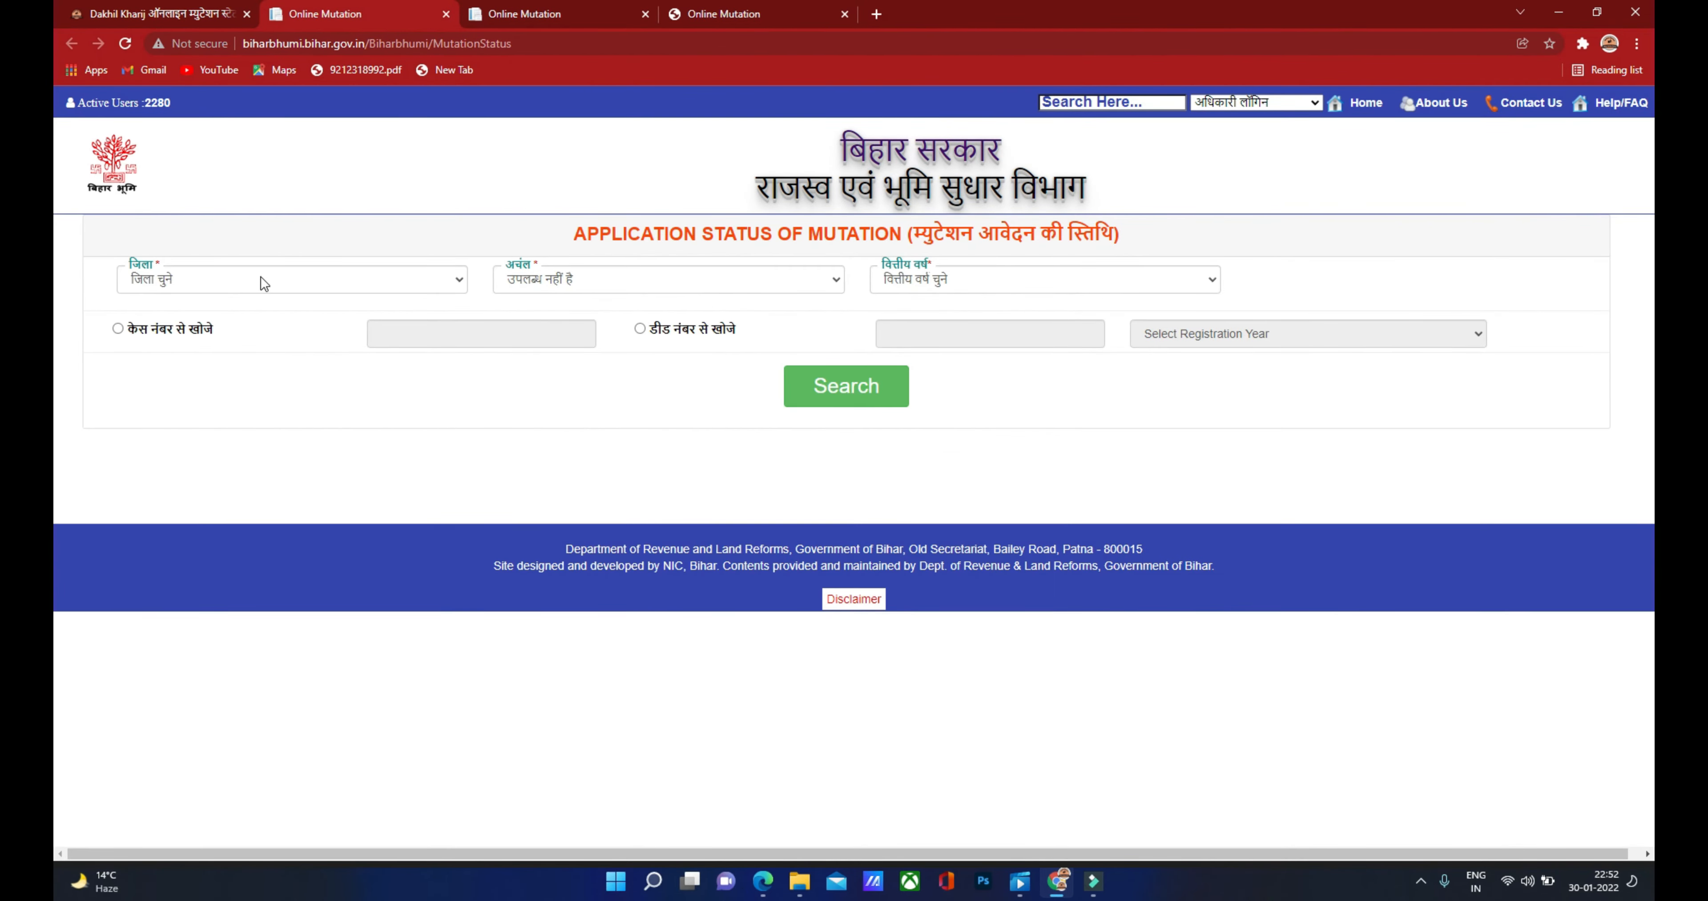
click(259, 278)
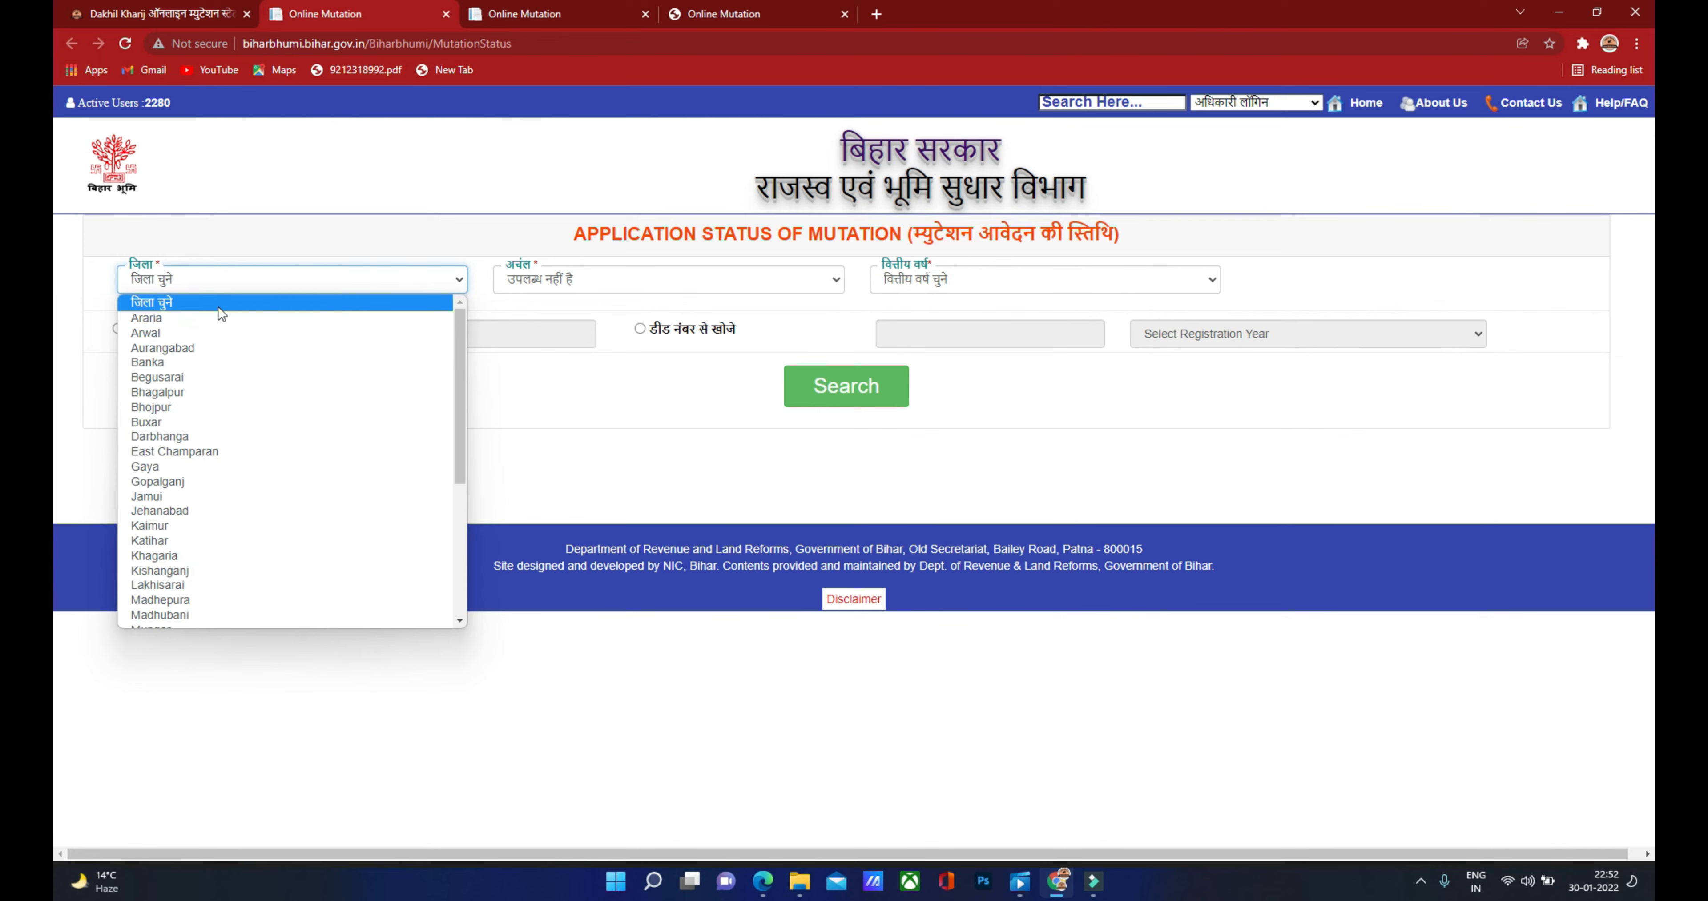
click(180, 391)
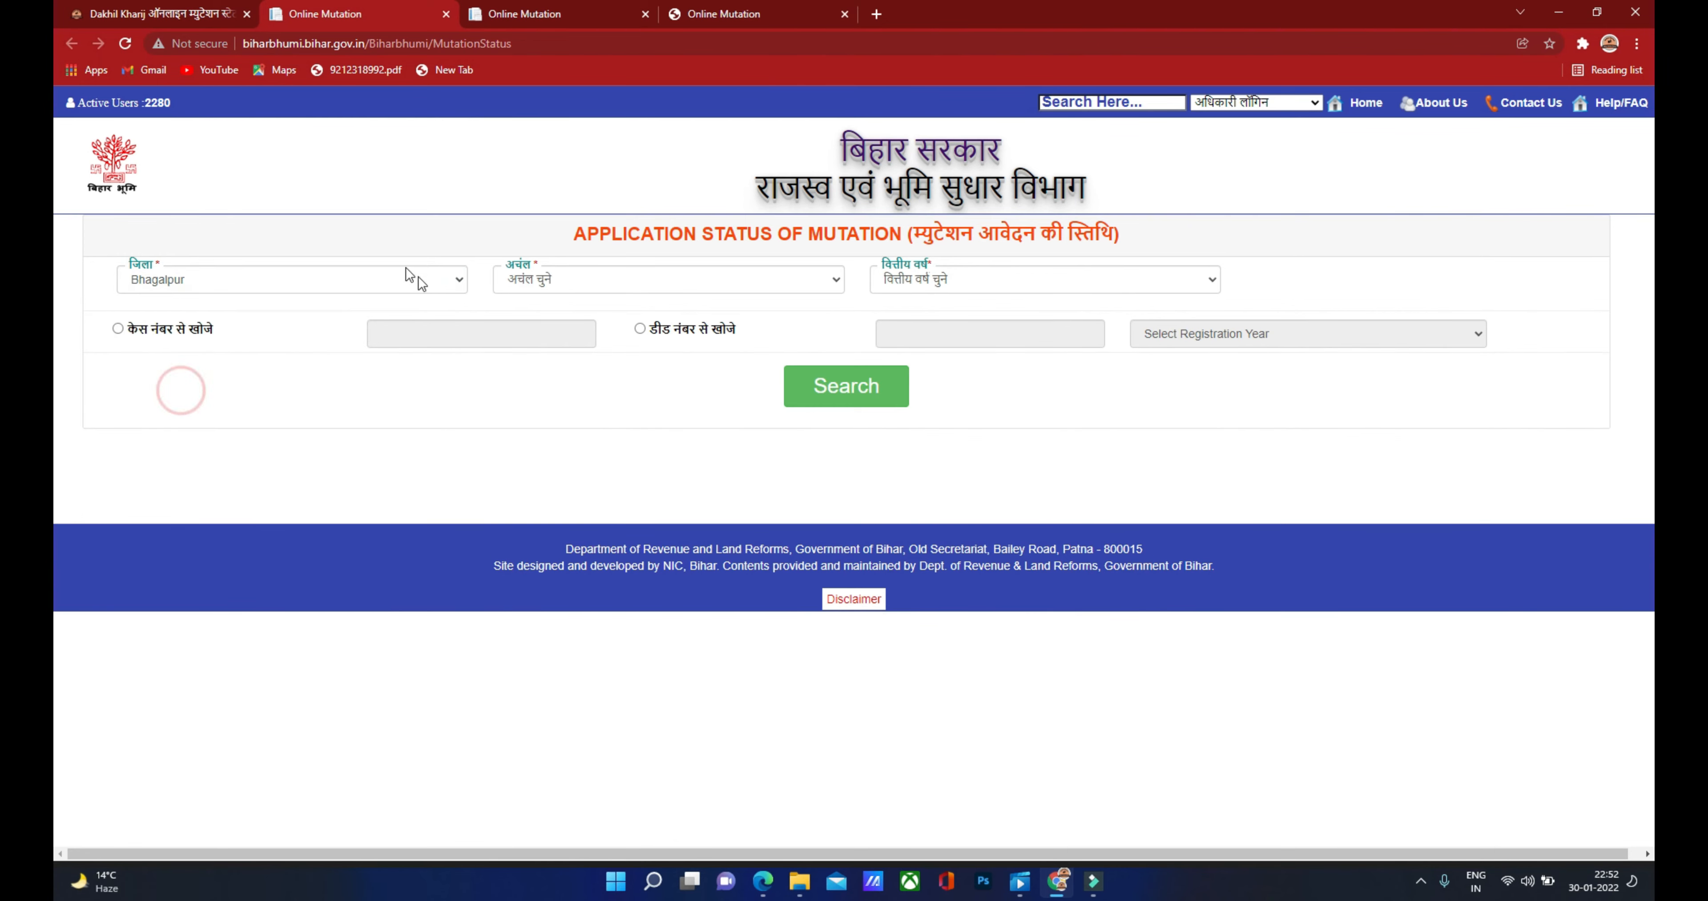
click(640, 287)
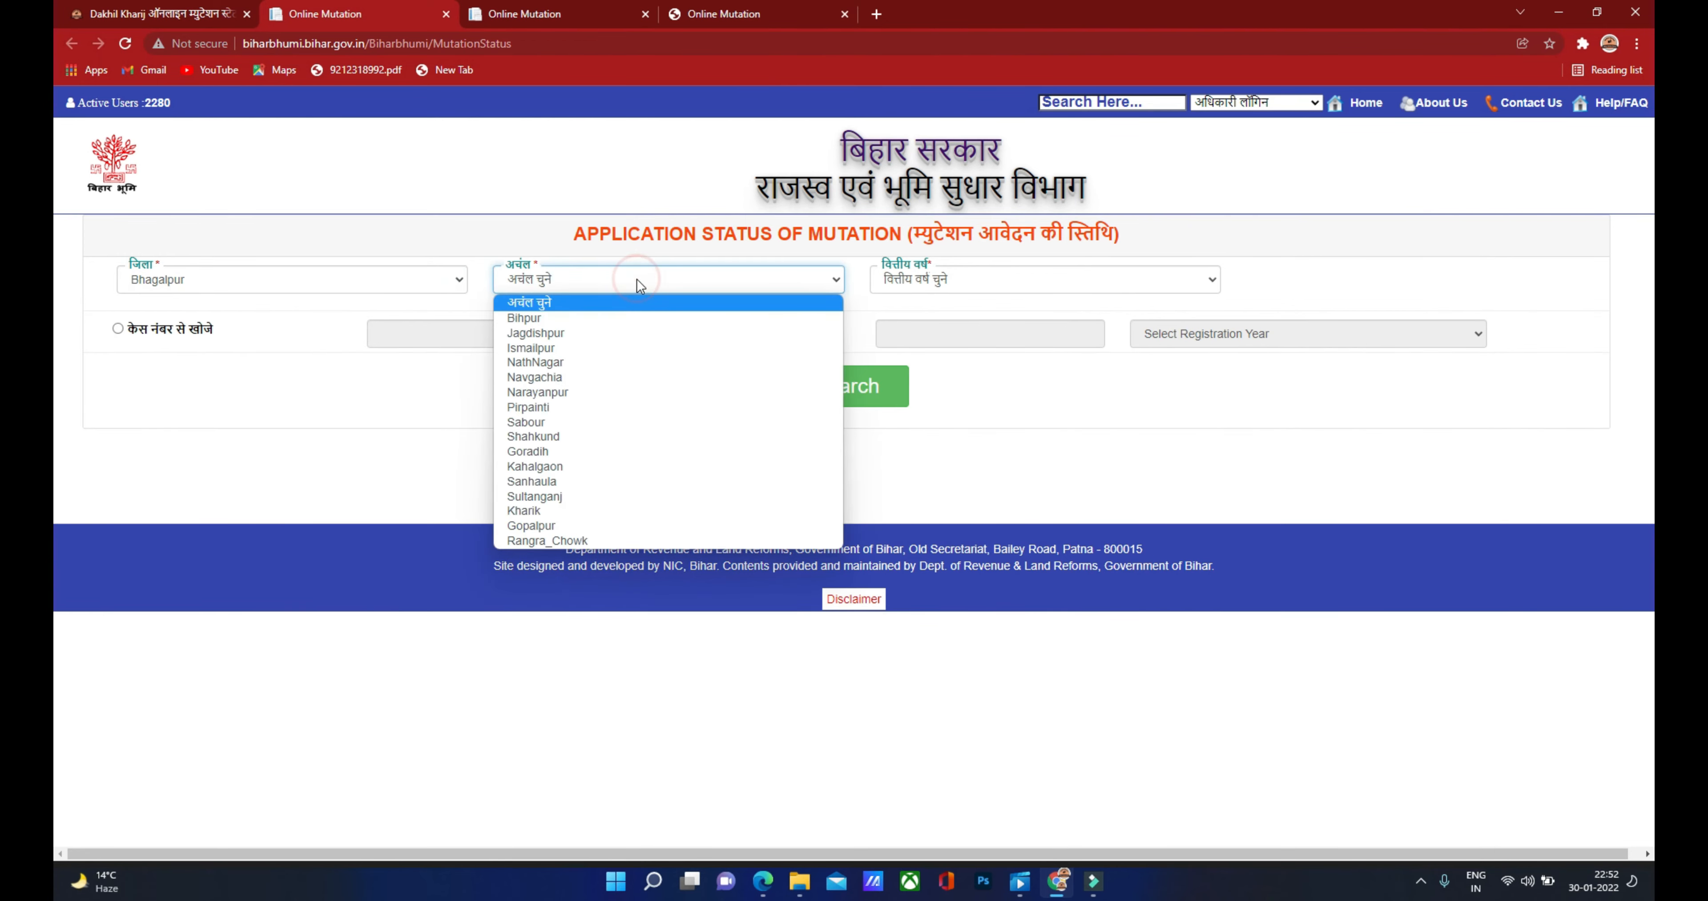
click(578, 359)
click(964, 282)
click(912, 379)
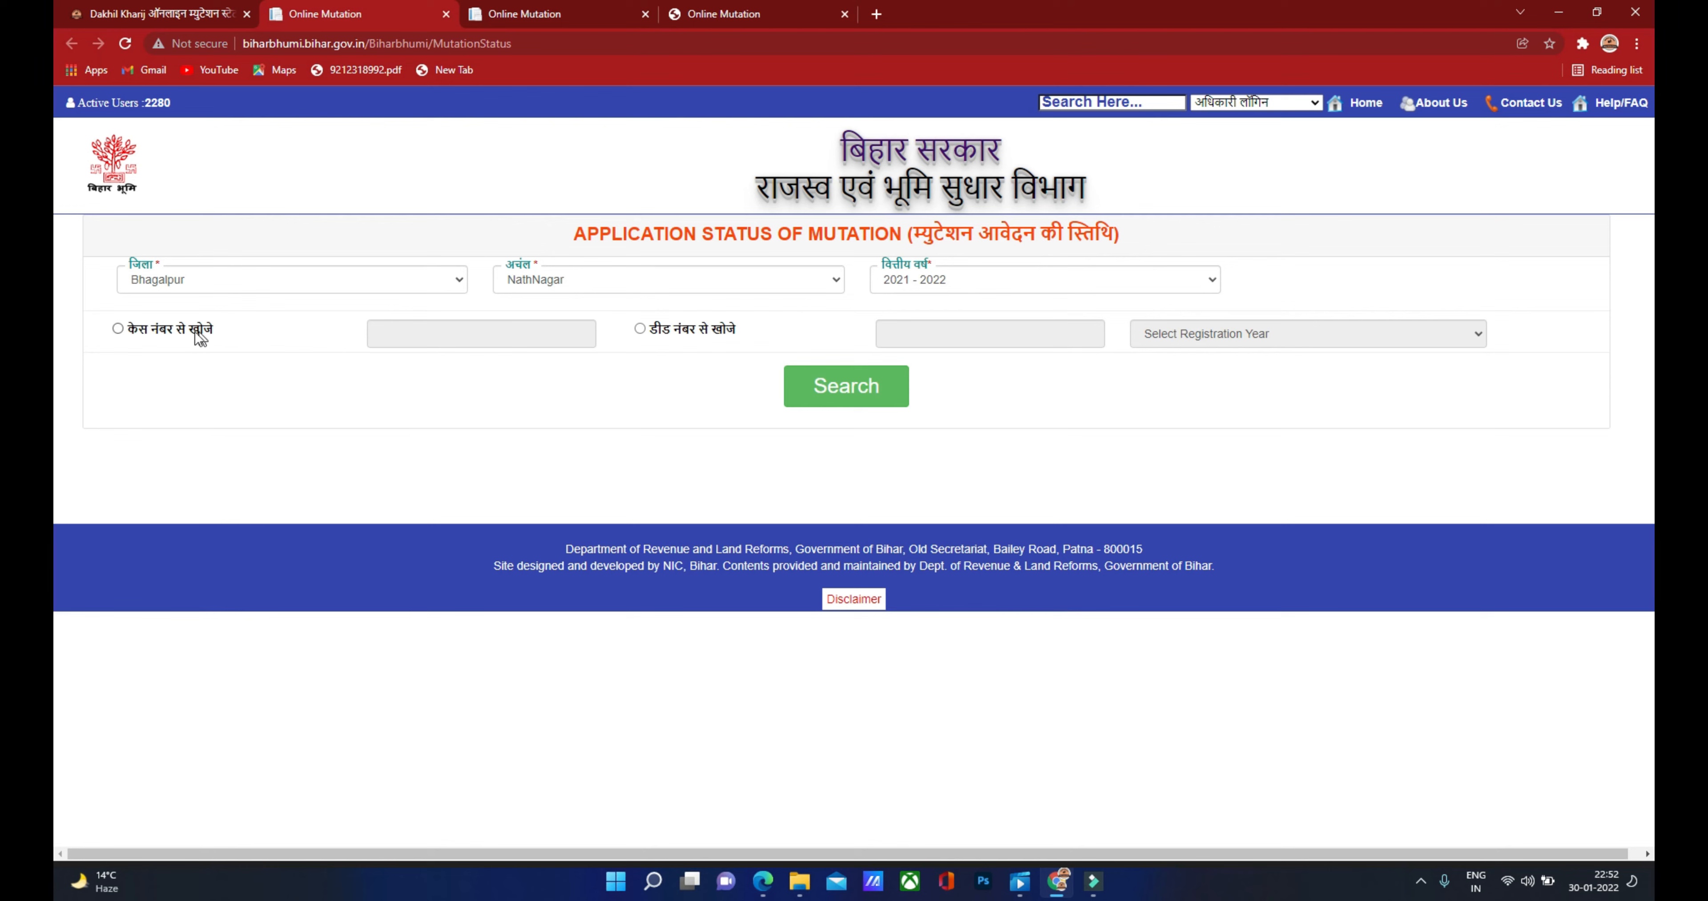
click(118, 329)
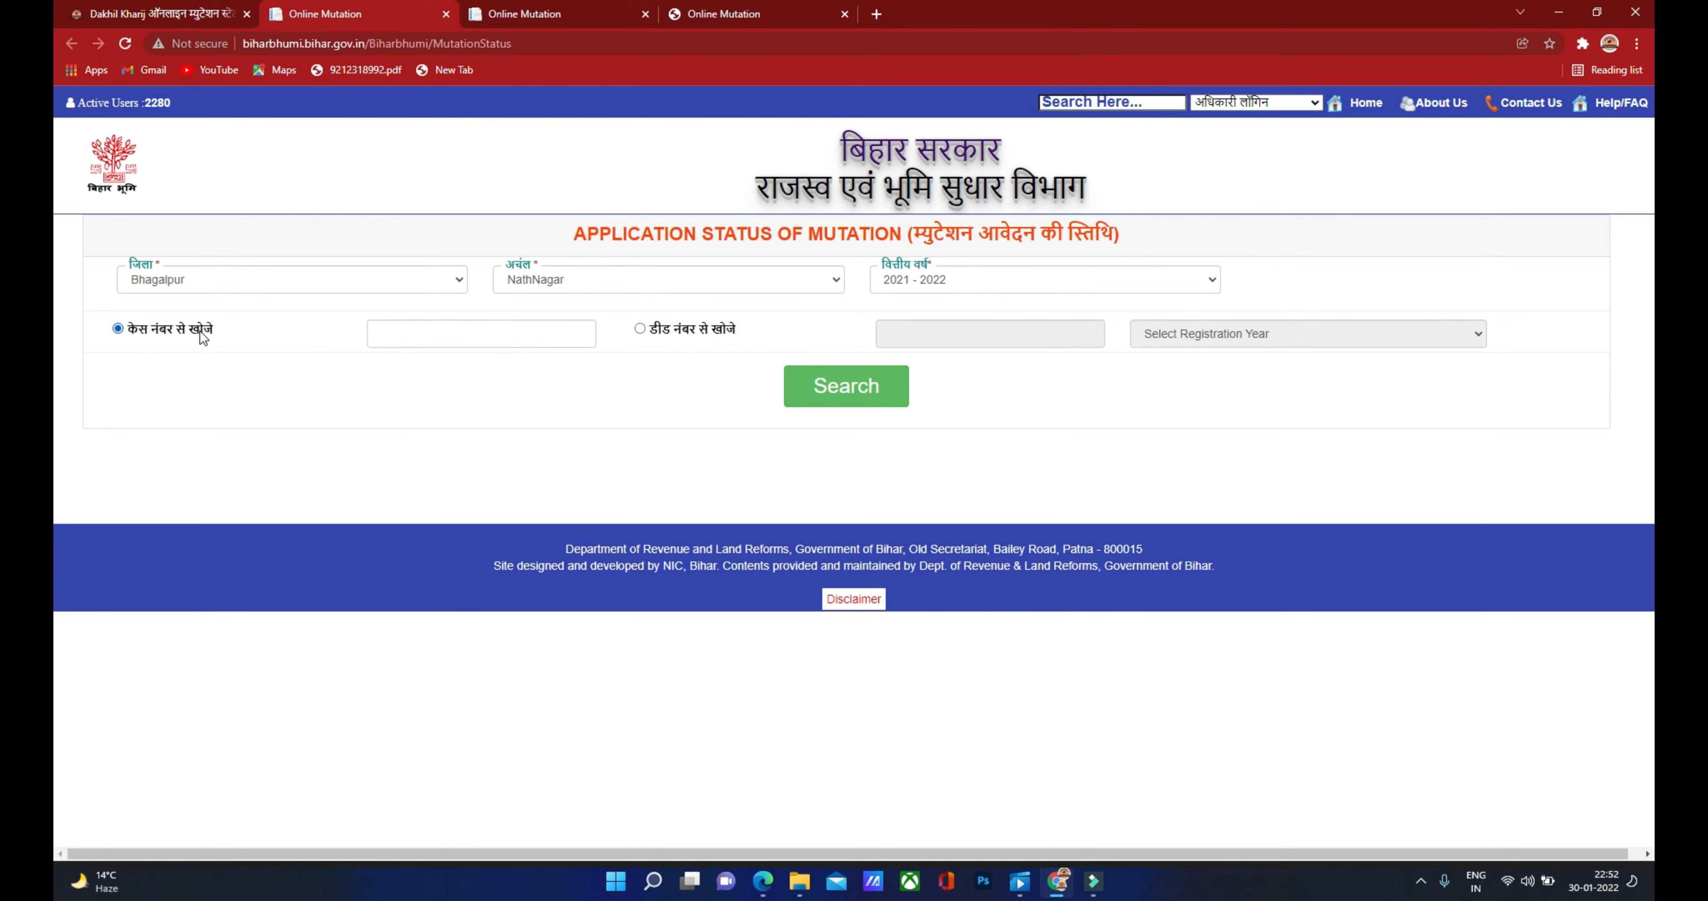
click(383, 334)
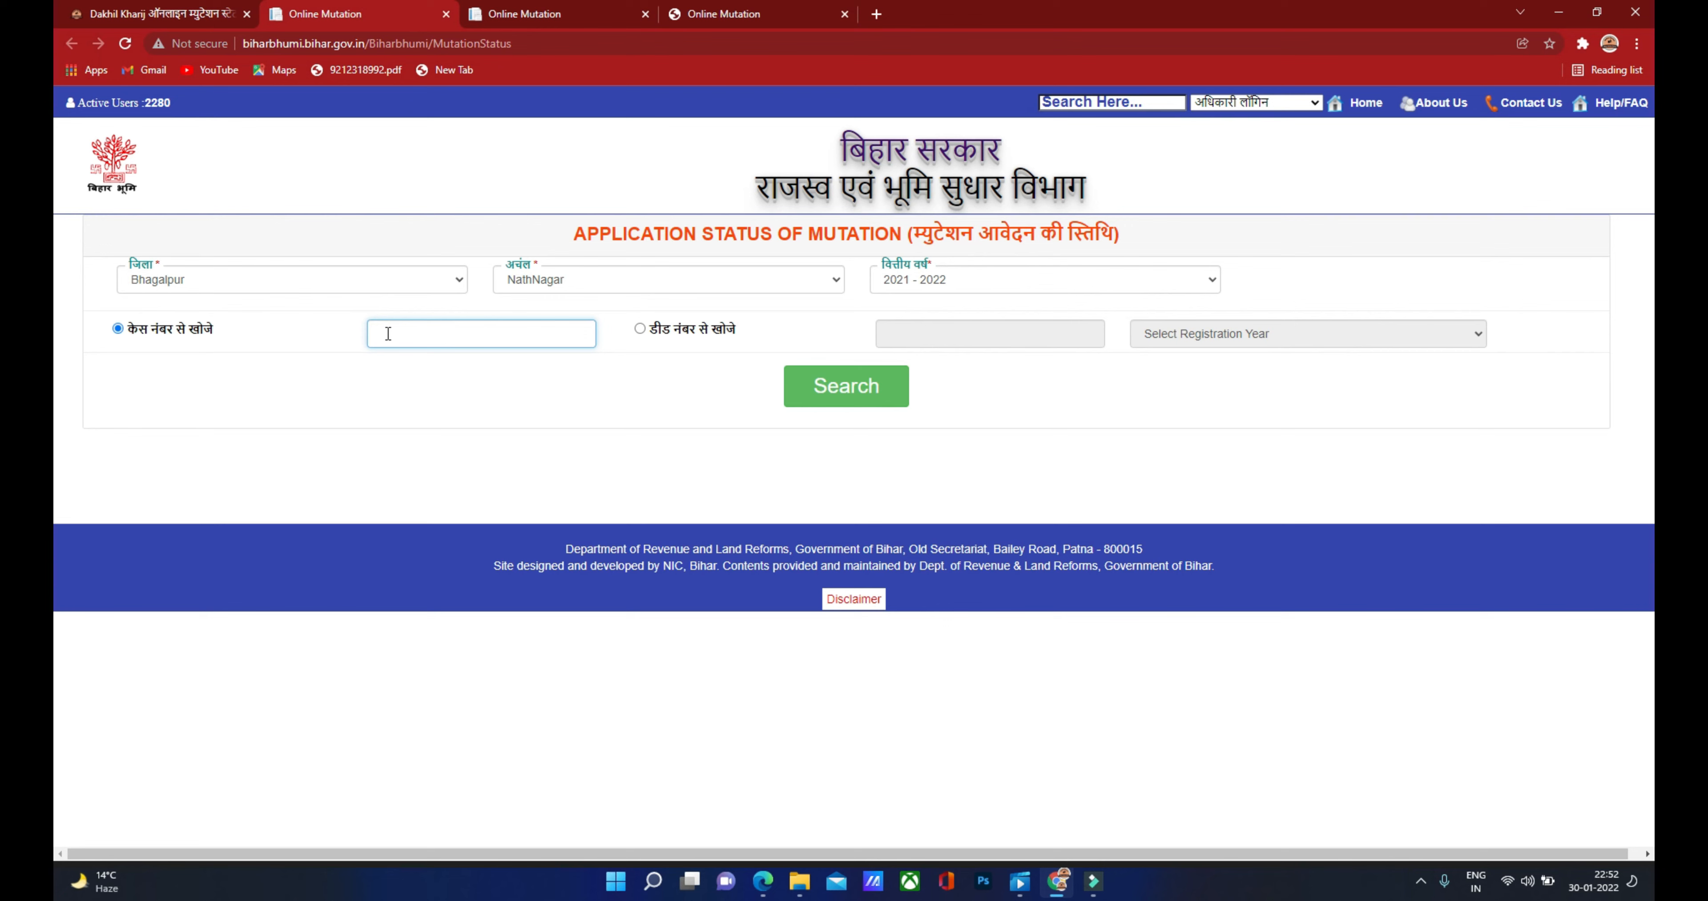
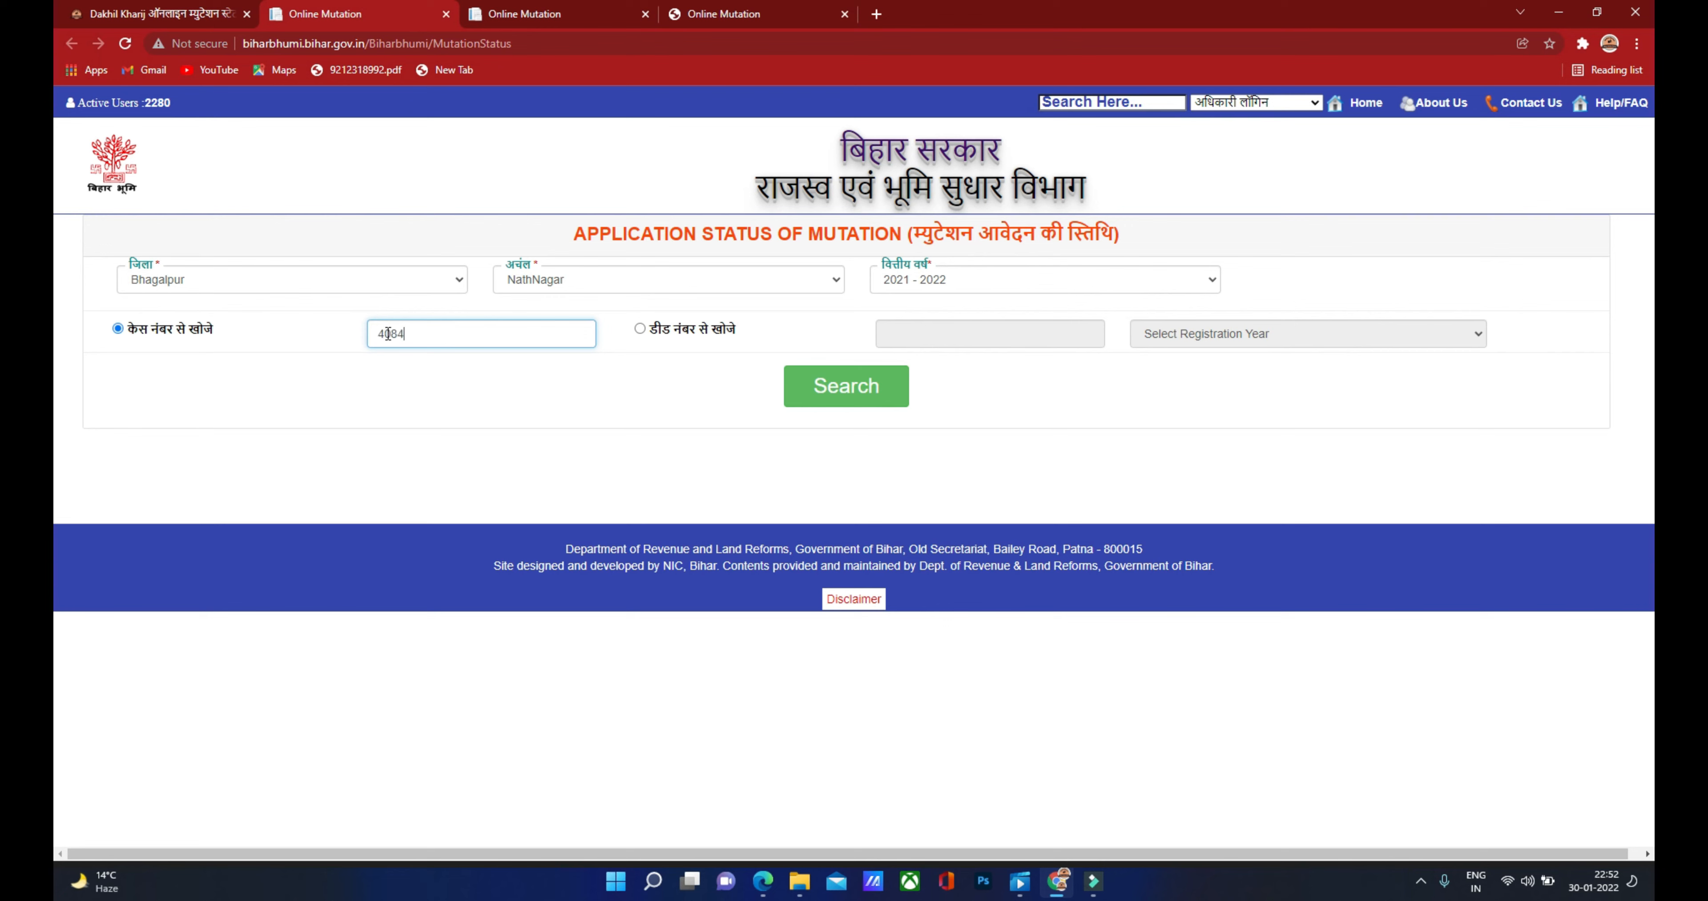